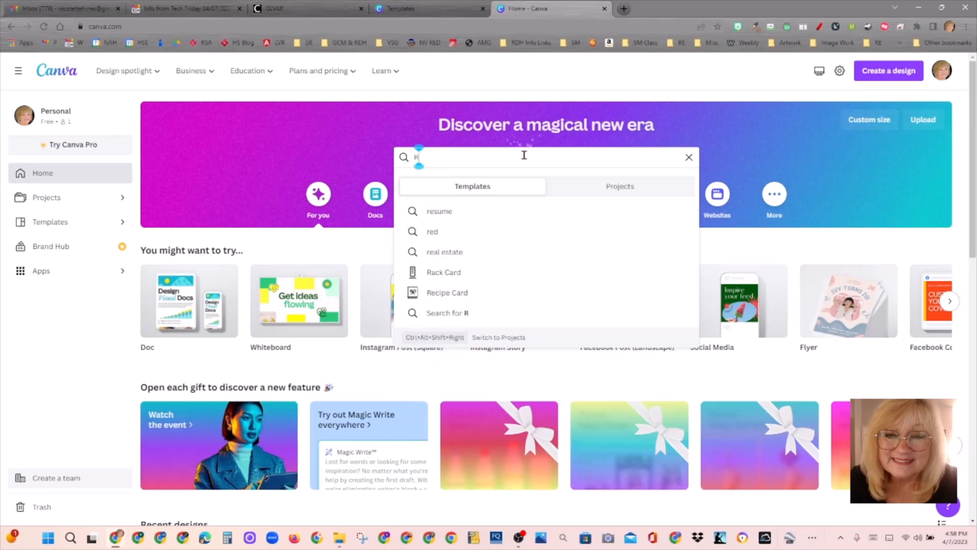
Step: Search Canva for 'Real Estate post' templates and scroll through the results
{"action": "type", "text": "eal"}
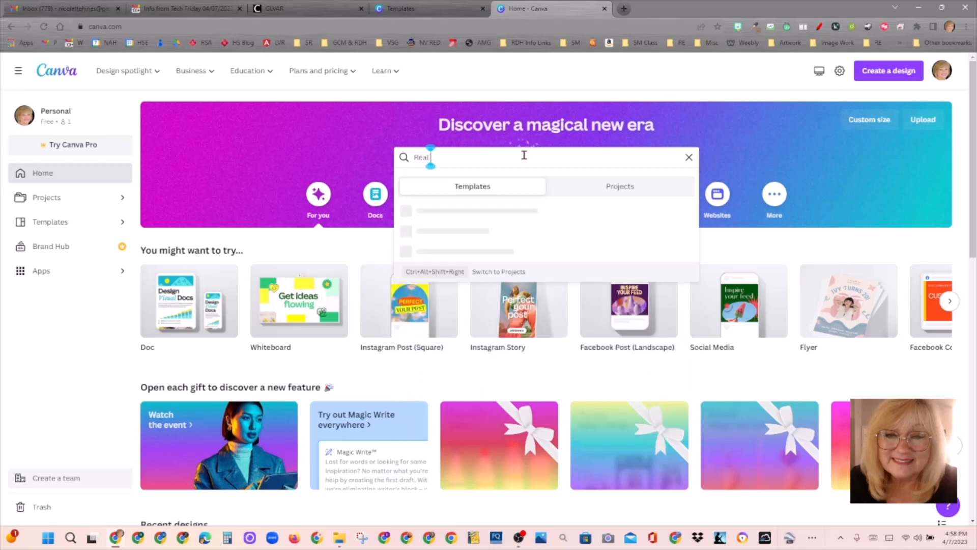
{"action": "type", "text": " Estate post"}
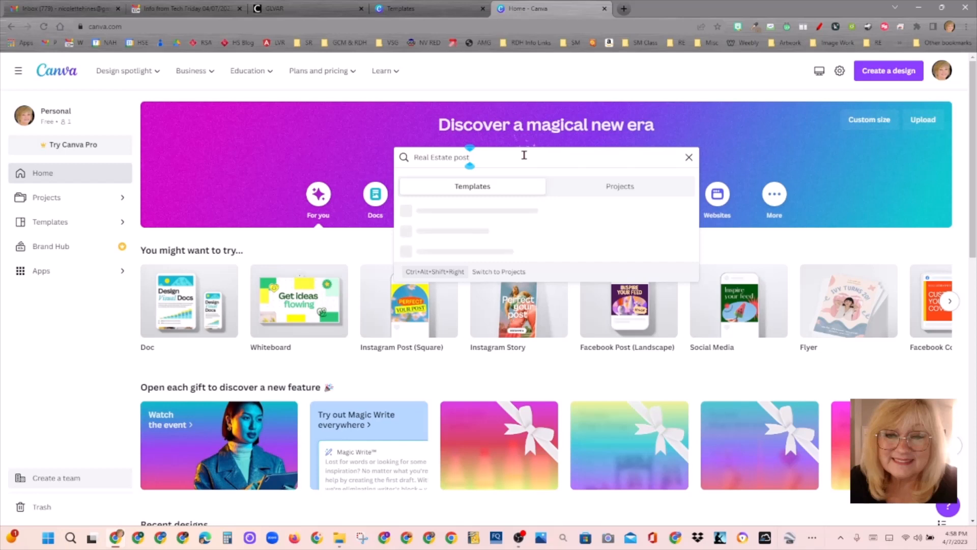
{"action": "key", "text": "Return"}
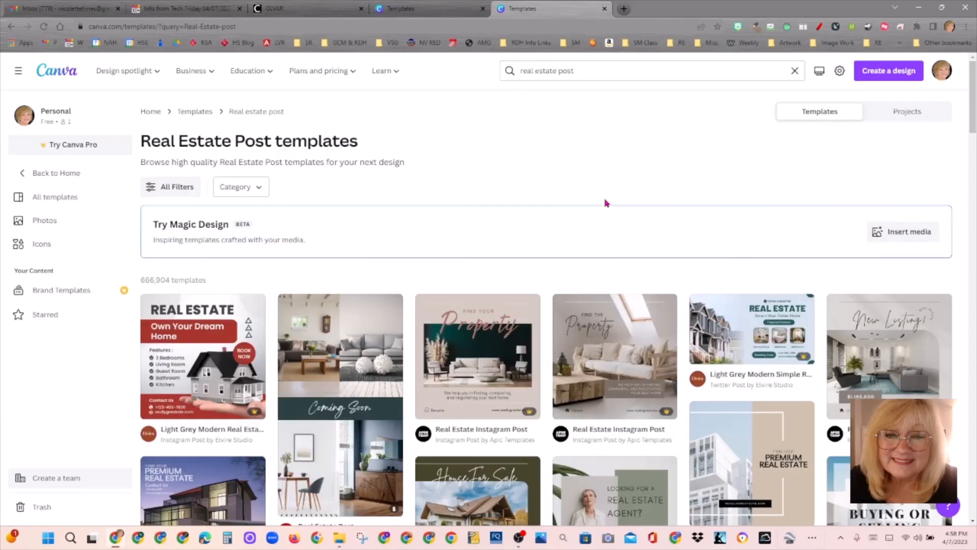
{"action": "scroll", "coordinate": [673, 223], "scroll_direction": "down", "scroll_amount": 4}
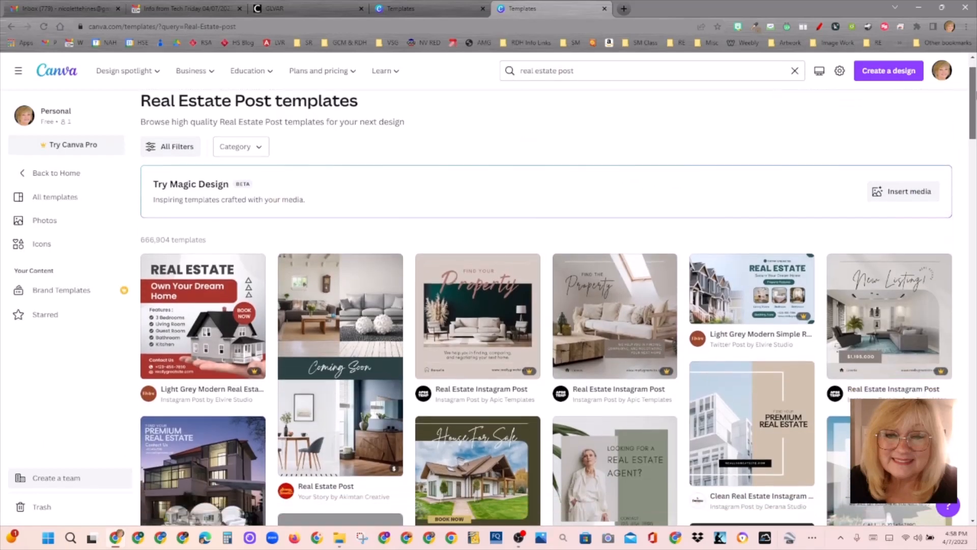
{"action": "scroll", "coordinate": [673, 253], "scroll_direction": "down", "scroll_amount": 1}
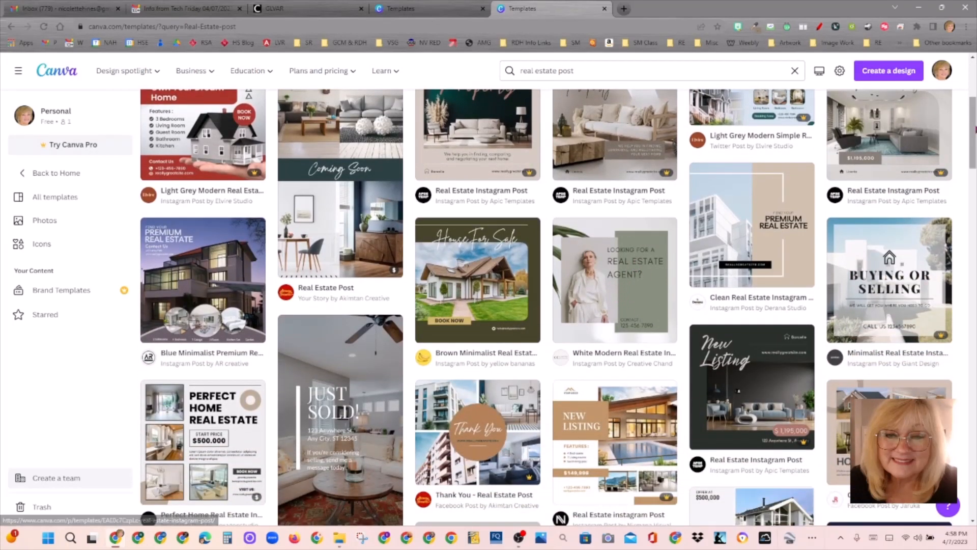
{"action": "scroll", "coordinate": [620, 296], "scroll_direction": "down", "scroll_amount": 5}
{"action": "scroll", "coordinate": [488, 308], "scroll_direction": "down", "scroll_amount": 6}
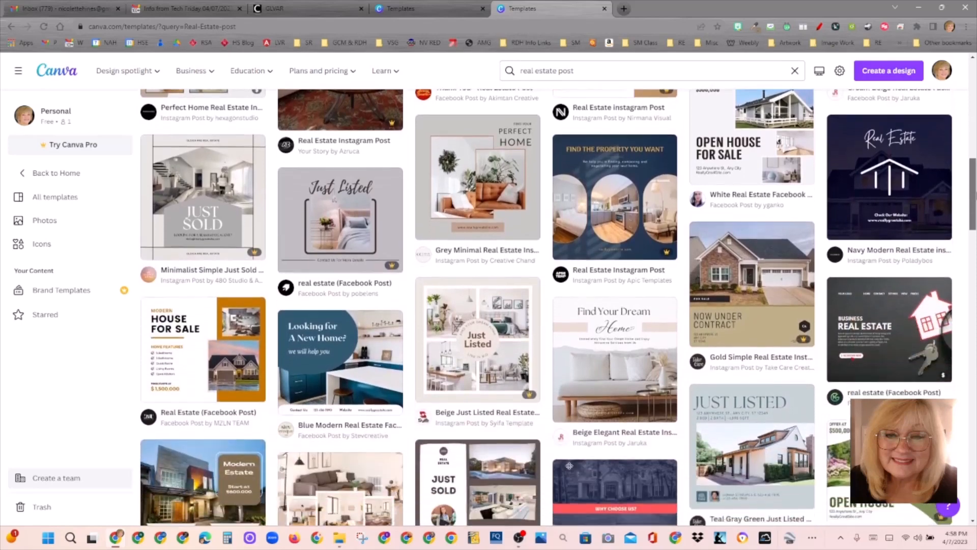
{"action": "scroll", "coordinate": [558, 307], "scroll_direction": "down", "scroll_amount": 3}
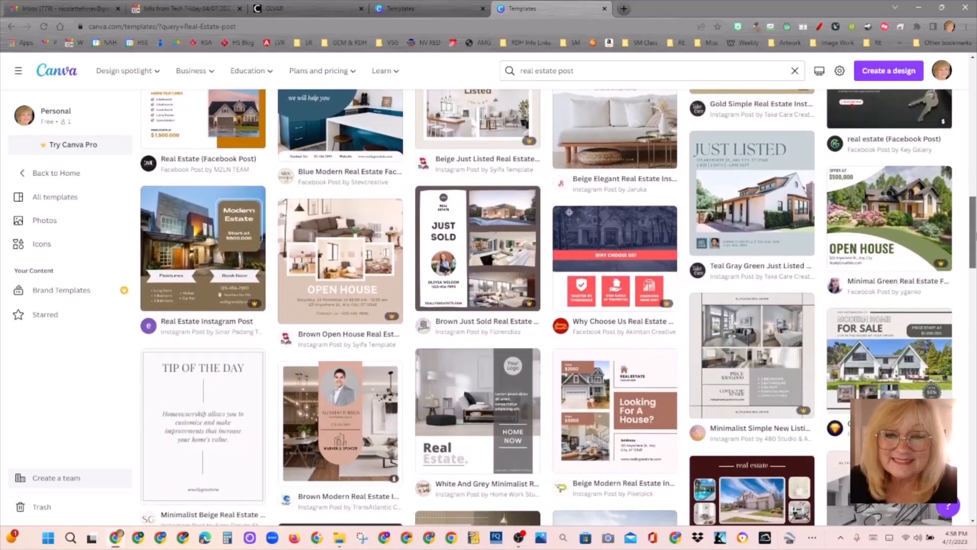
{"action": "scroll", "coordinate": [558, 307], "scroll_direction": "down", "scroll_amount": 4}
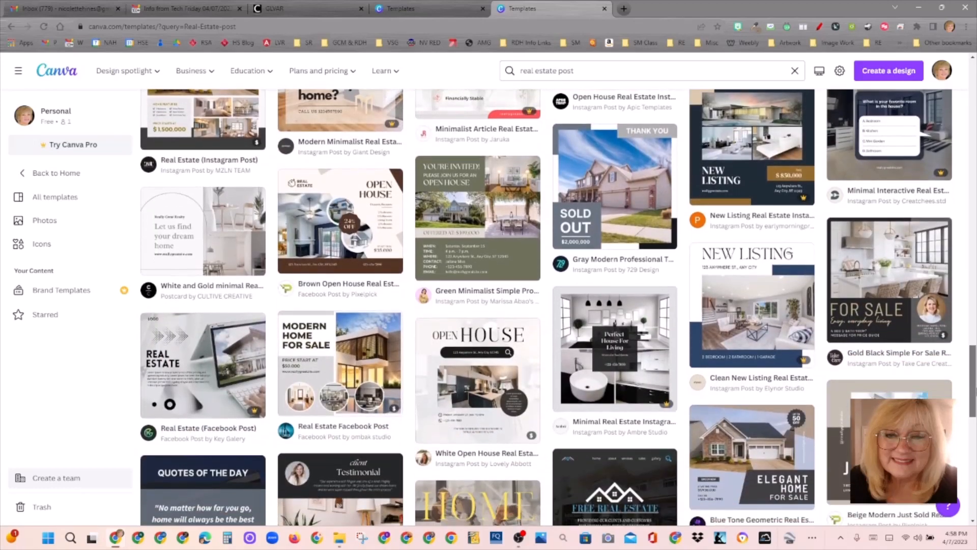
{"action": "scroll", "coordinate": [558, 308], "scroll_direction": "down", "scroll_amount": 4}
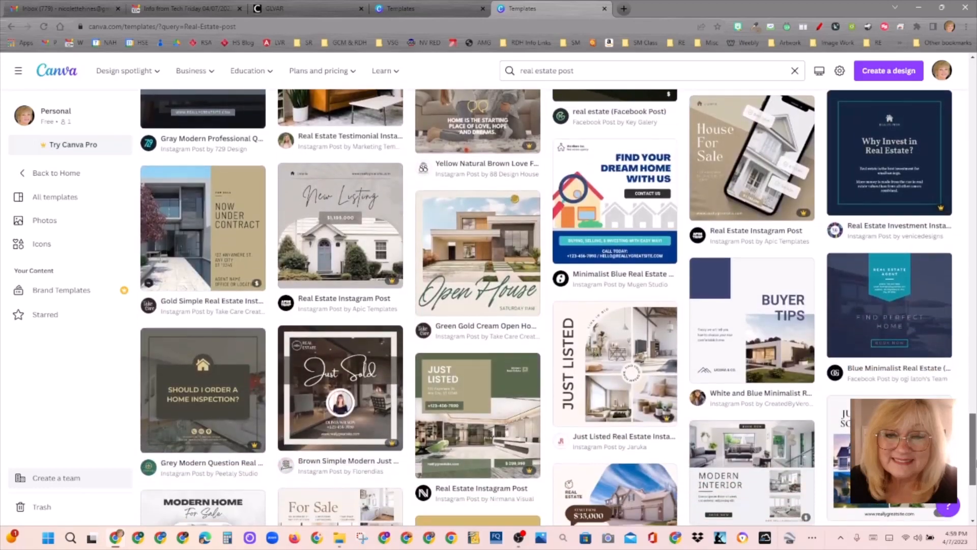
{"action": "scroll", "coordinate": [558, 308], "scroll_direction": "down", "scroll_amount": 1}
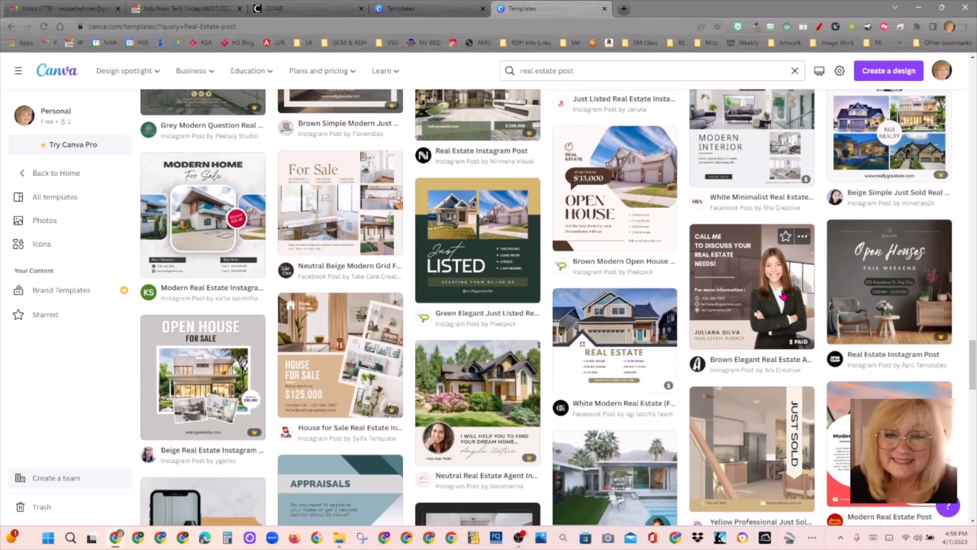
{"action": "left_click_drag", "start_coordinate": [974, 372], "coordinate": [976, 375]}
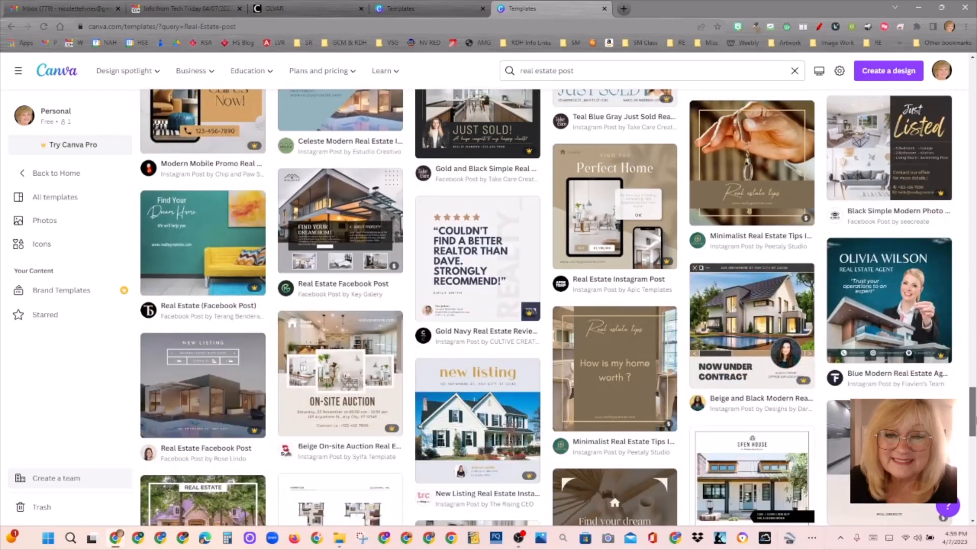
{"action": "left_click_drag", "start_coordinate": [976, 411], "coordinate": [966, 81]}
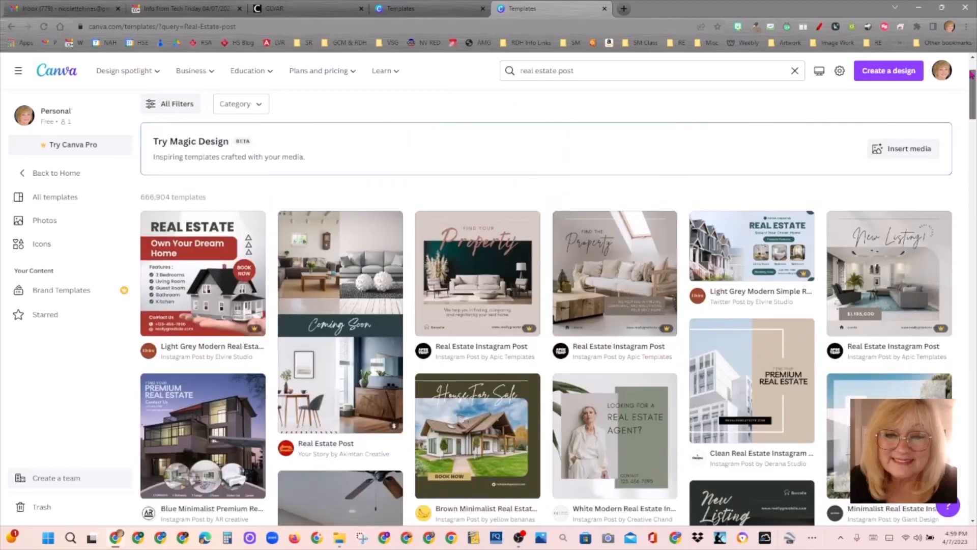
Step: Preview the White Modern Real Estate Instagram Post template and star a template as a favourite
{"action": "left_click", "coordinate": [626, 378]}
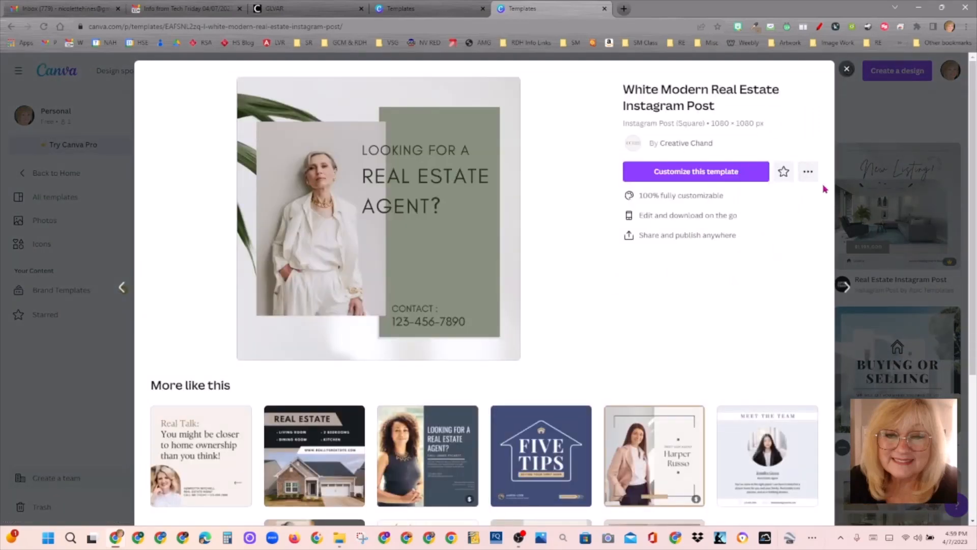
{"action": "scroll", "coordinate": [484, 305], "scroll_direction": "down", "scroll_amount": 5}
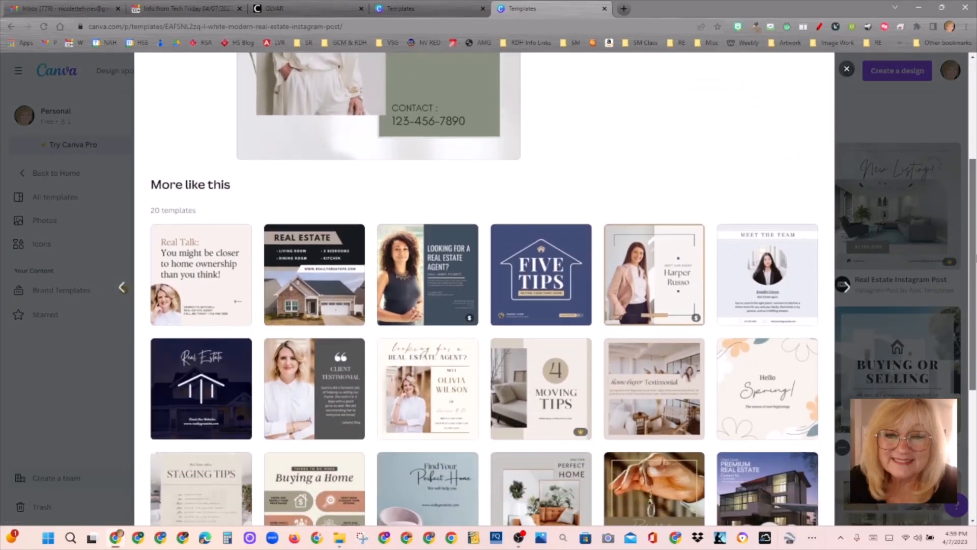
{"action": "scroll", "coordinate": [339, 339], "scroll_direction": "down", "scroll_amount": 1}
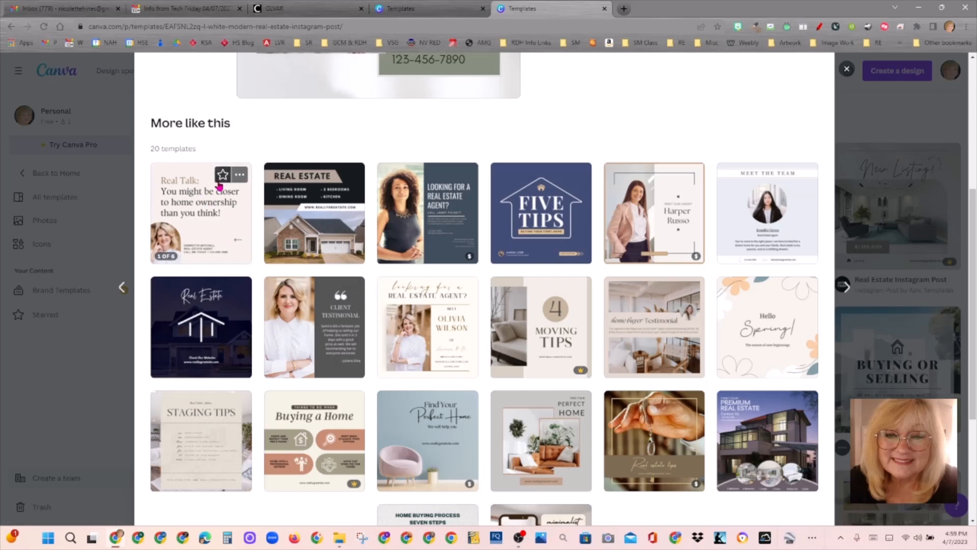
{"action": "left_click", "coordinate": [222, 176]}
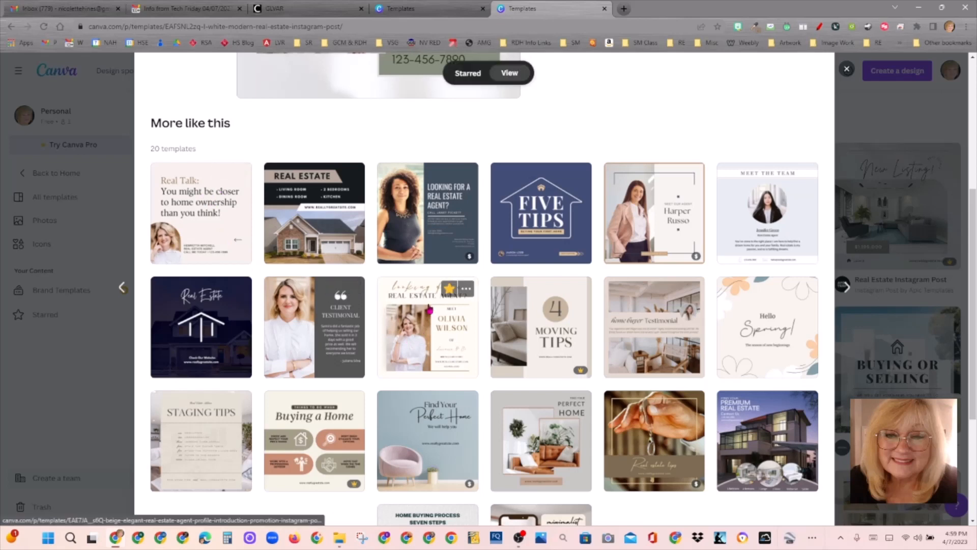
Step: Start a new design from the Beige Elegant Real Estate Agent Profile Introduction template
{"action": "left_click", "coordinate": [462, 340]}
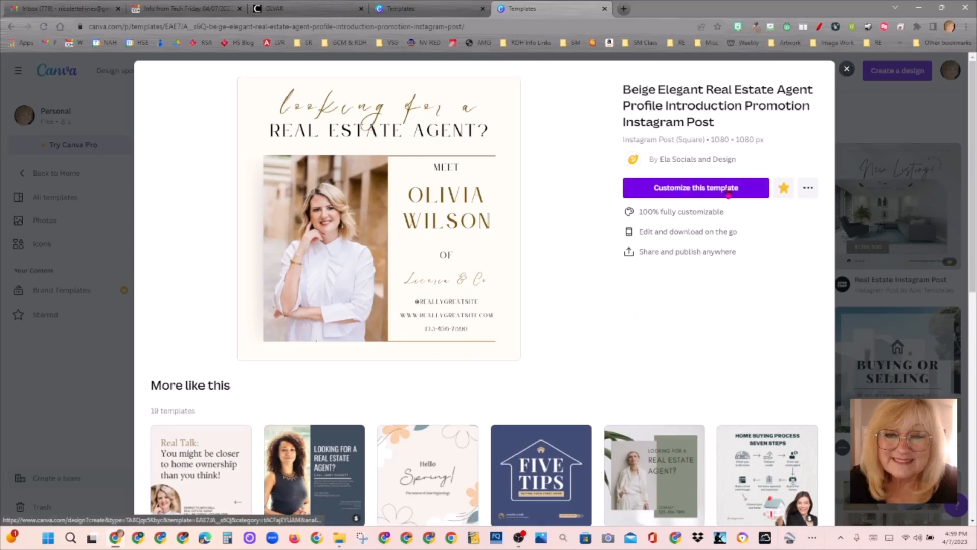
{"action": "scroll", "coordinate": [727, 190], "scroll_direction": "down", "scroll_amount": 3}
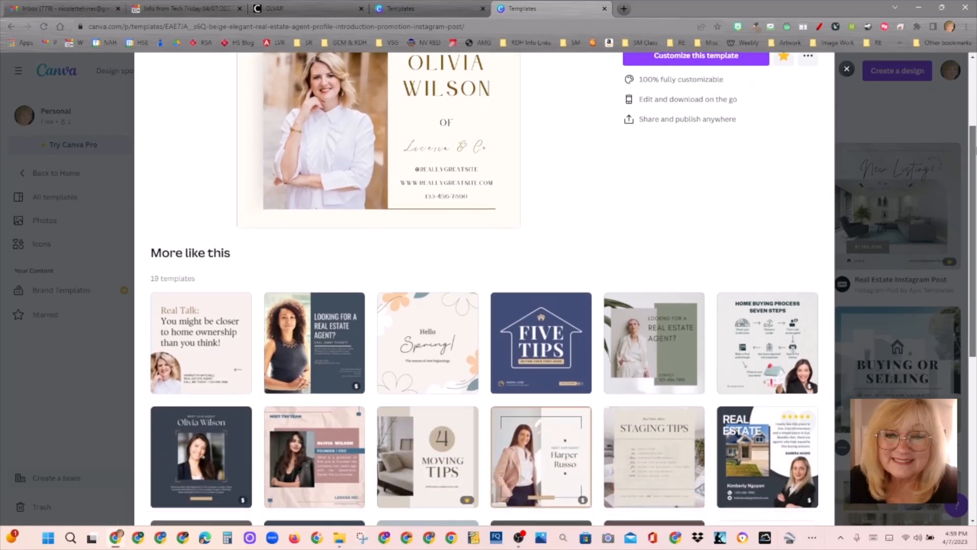
{"action": "scroll", "coordinate": [666, 302], "scroll_direction": "down", "scroll_amount": 1}
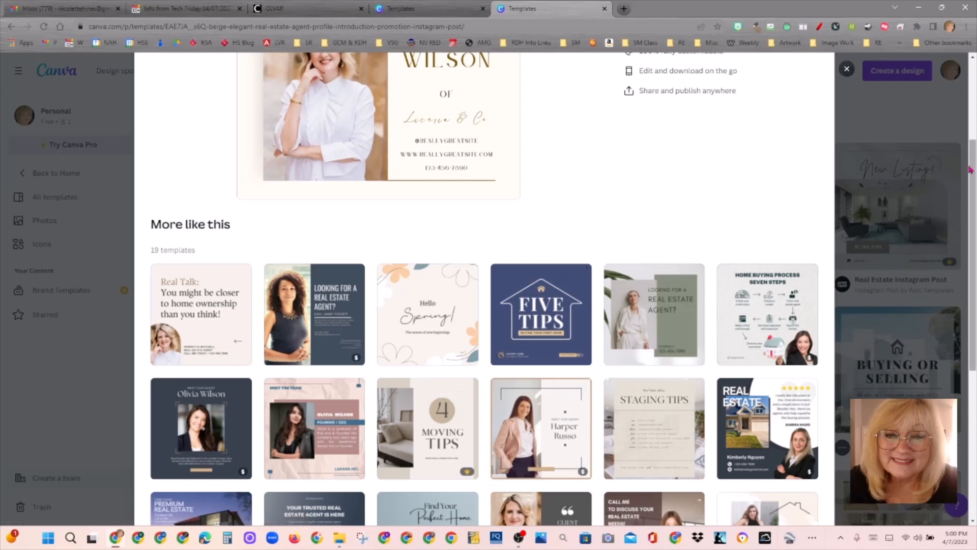
{"action": "left_click_drag", "start_coordinate": [971, 170], "coordinate": [974, 100]}
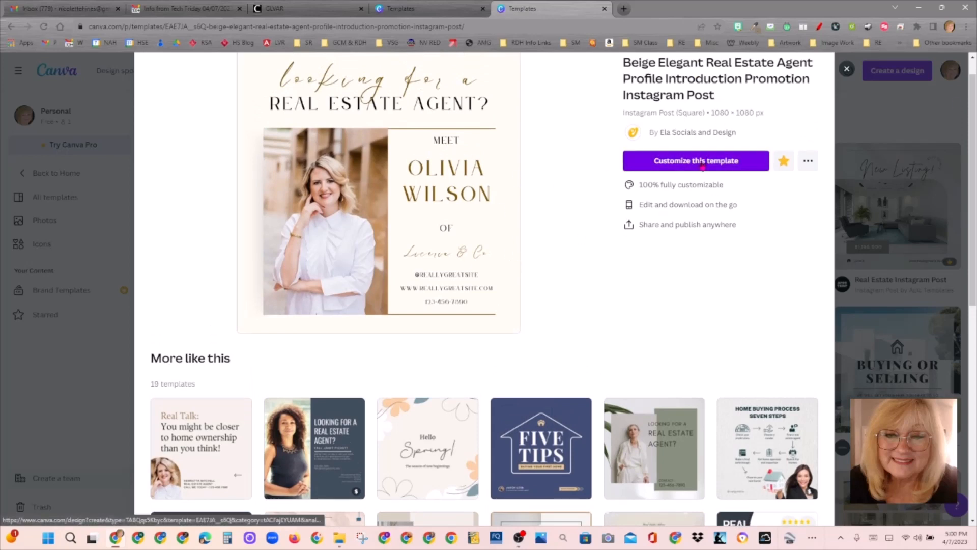
{"action": "left_click", "coordinate": [705, 159]}
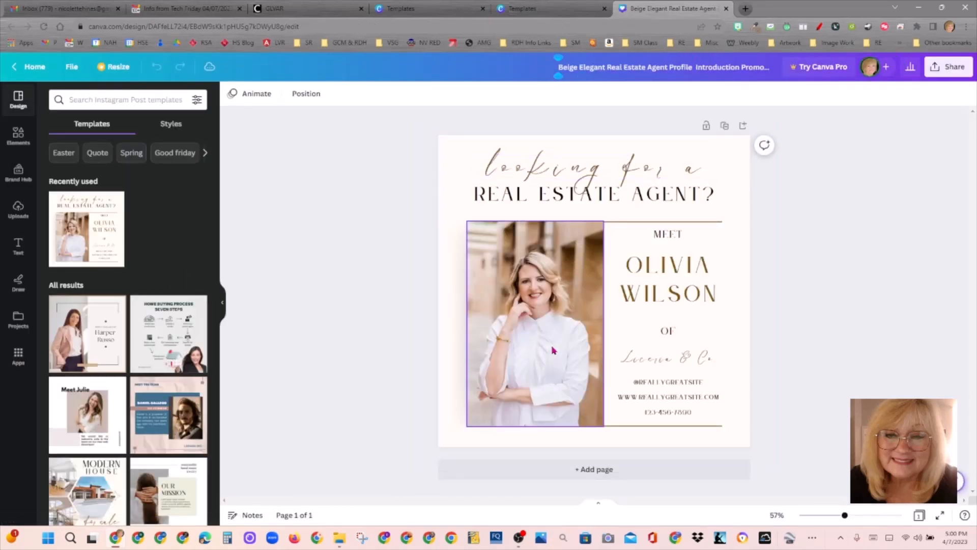
Step: Delete the agent's portrait and widen the leftover frame across the photo area
{"action": "left_click", "coordinate": [554, 350]}
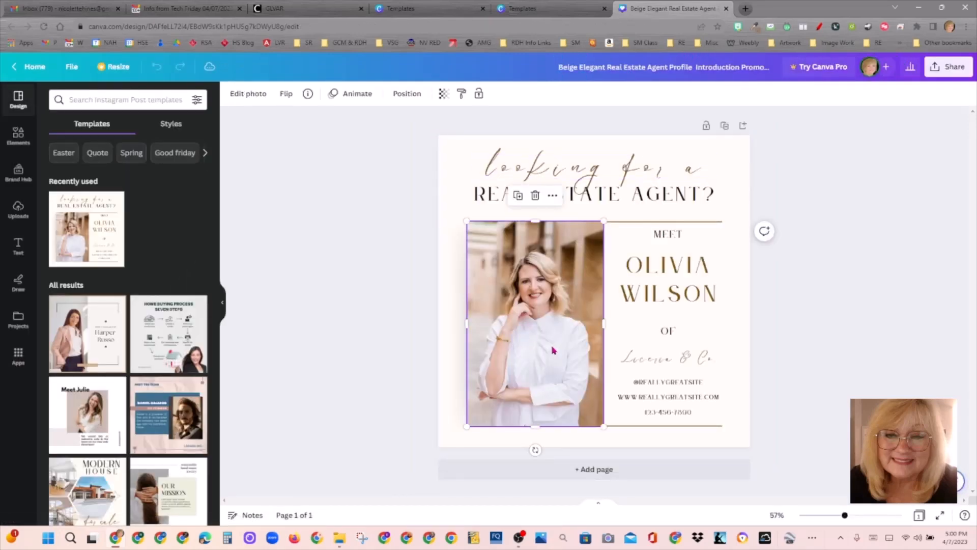
{"action": "key", "text": "Delete"}
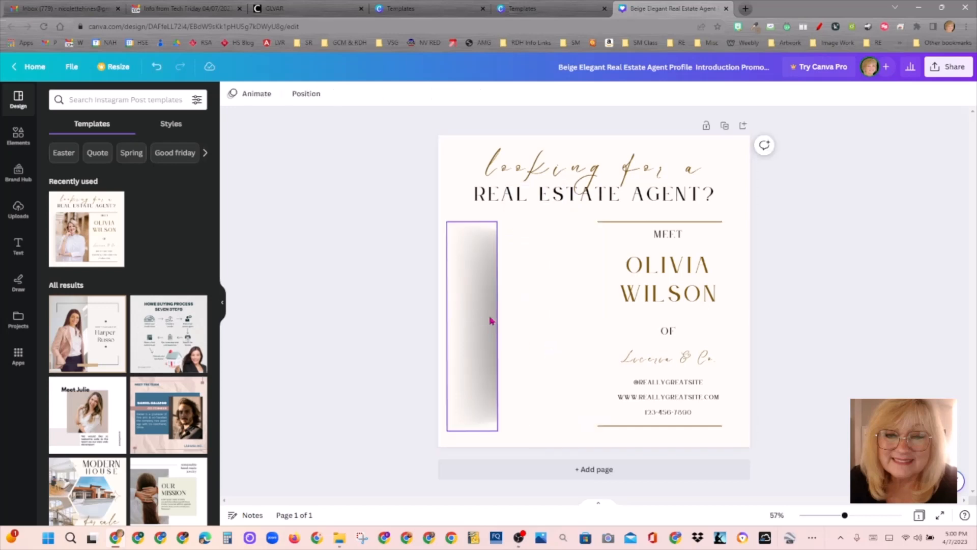
{"action": "left_click", "coordinate": [487, 347]}
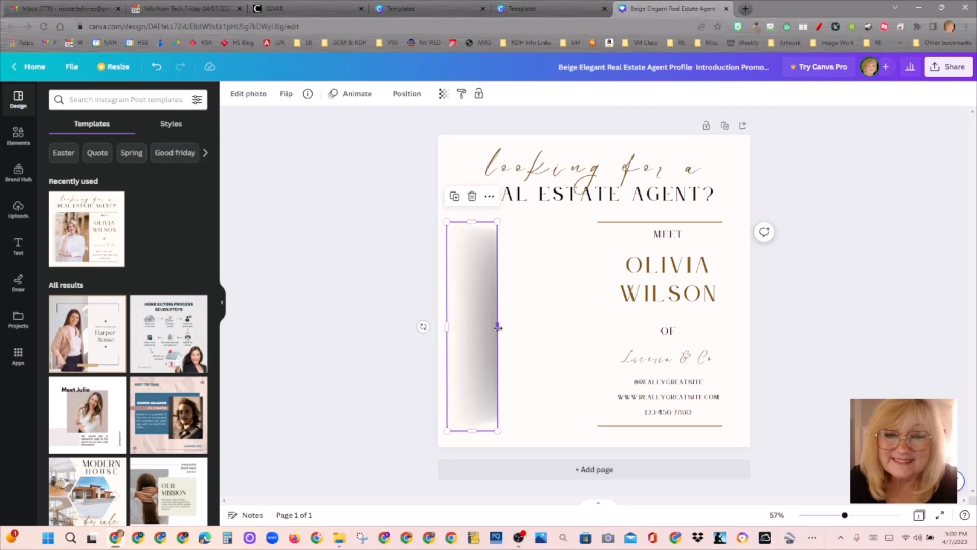
{"action": "left_click_drag", "start_coordinate": [497, 326], "coordinate": [602, 326]}
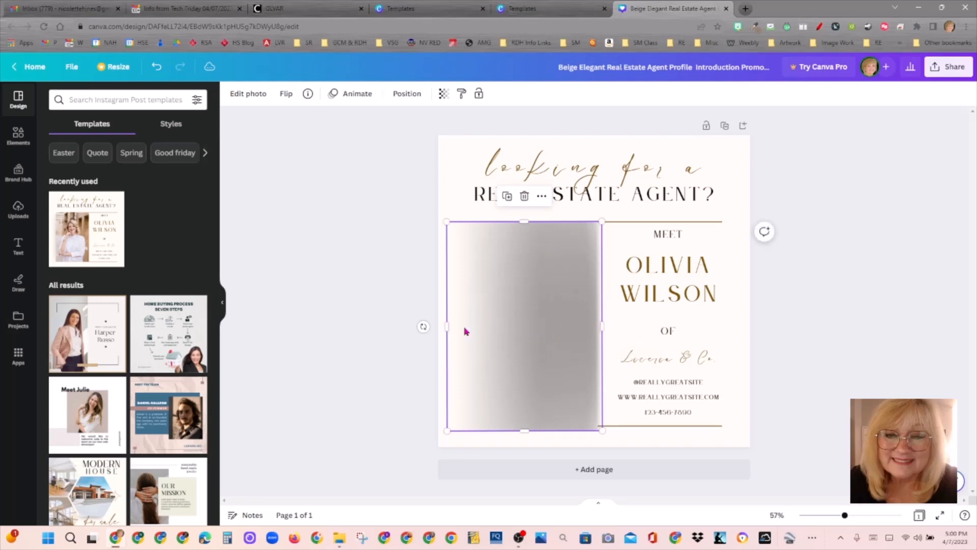
{"action": "left_click", "coordinate": [18, 208]}
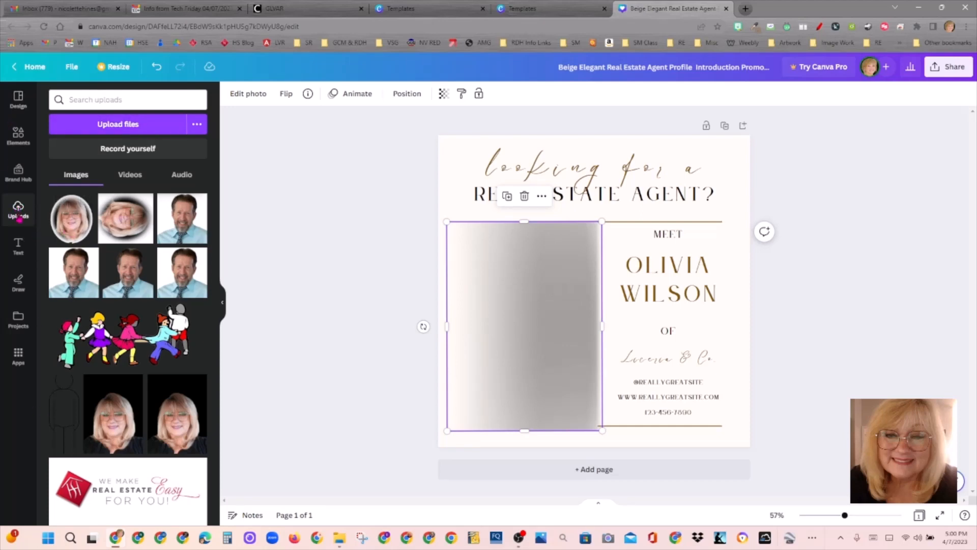
Step: Upload the background-removed removebg-preview portrait PNG from Downloads
{"action": "left_click", "coordinate": [163, 132]}
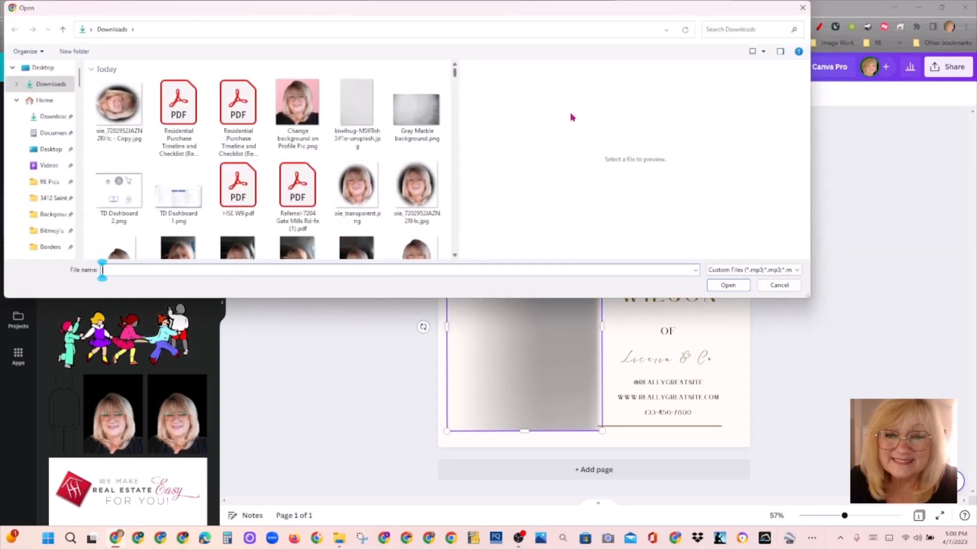
{"action": "left_click", "coordinate": [803, 8]}
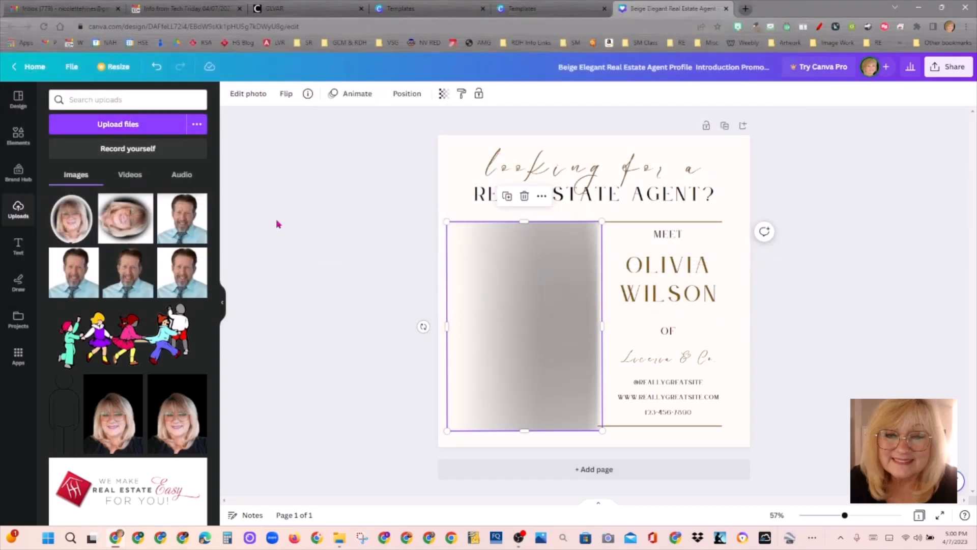
{"action": "left_click", "coordinate": [117, 124]}
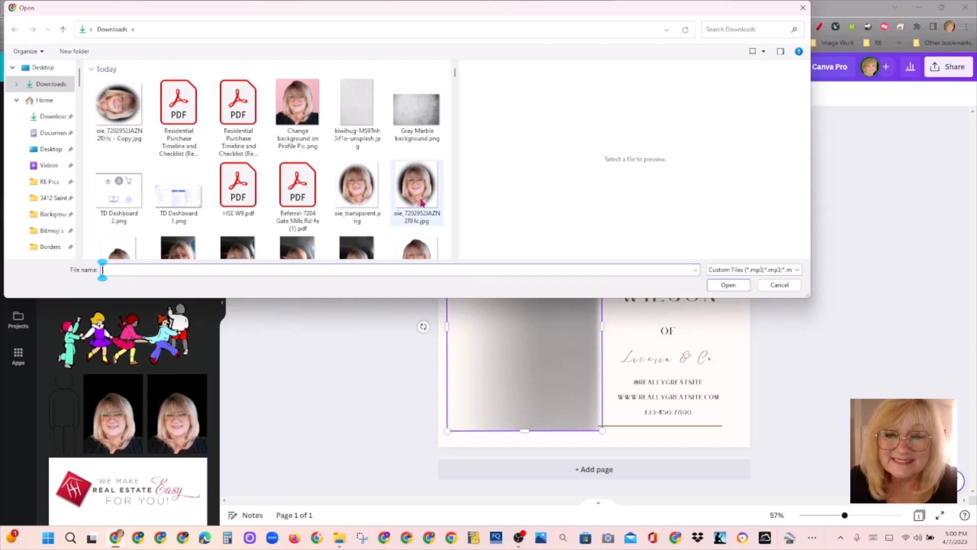
{"action": "left_click", "coordinate": [371, 210]}
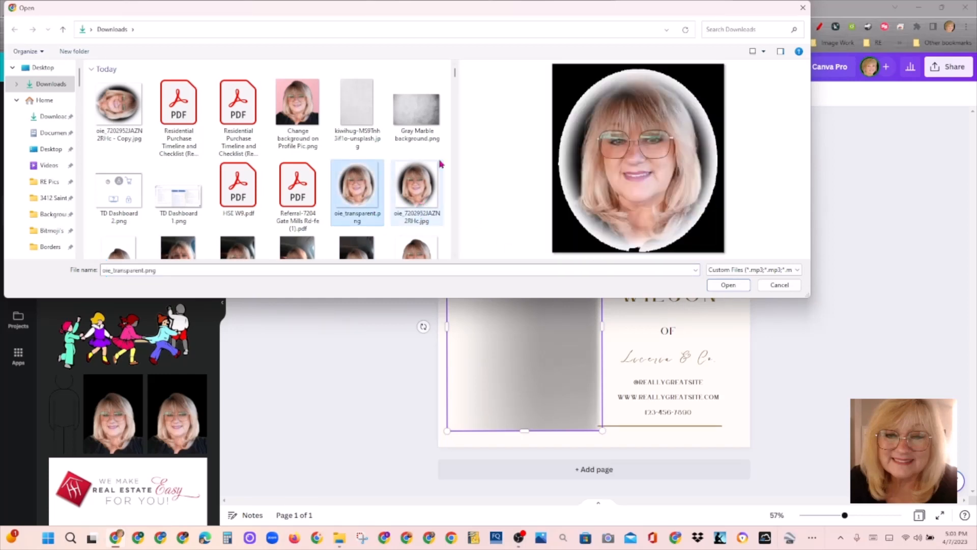
{"action": "scroll", "coordinate": [454, 196], "scroll_direction": "down", "scroll_amount": 5}
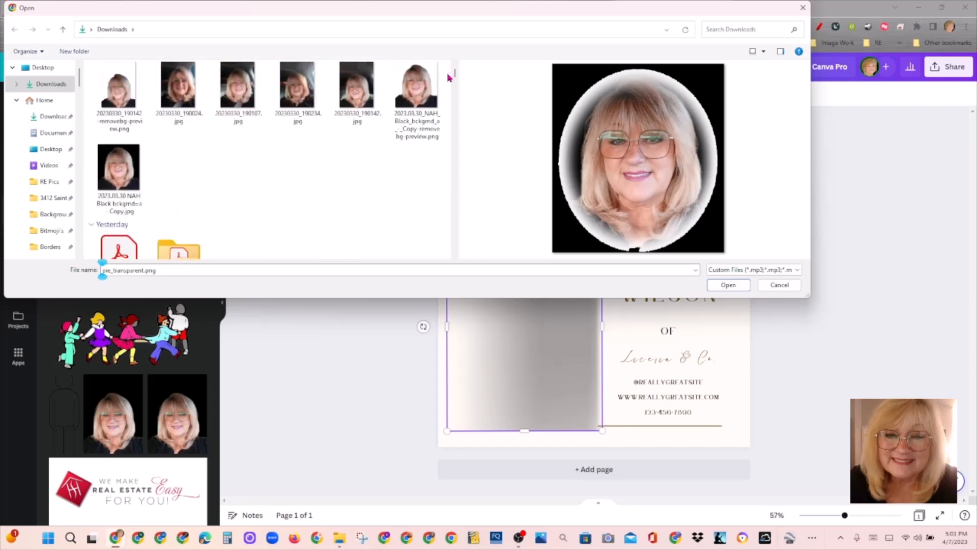
{"action": "left_click", "coordinate": [419, 89]}
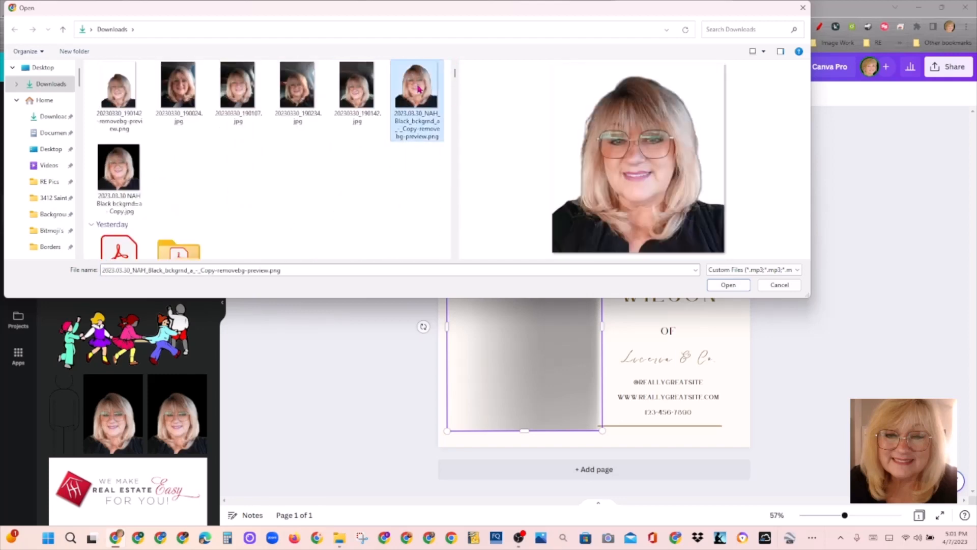
{"action": "left_click", "coordinate": [727, 284]}
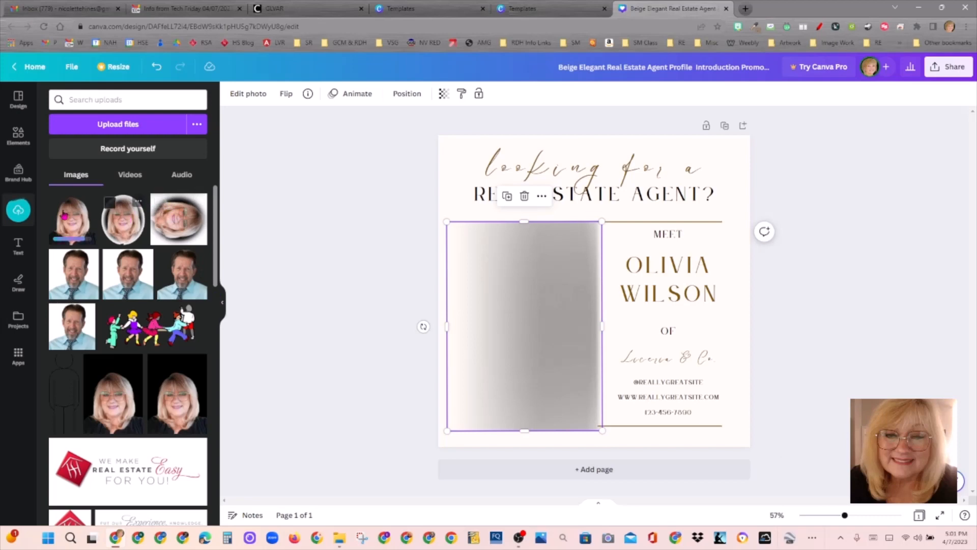
Step: Place the uploaded portrait into the blurred photo frame and rotate it upright
{"action": "left_click_drag", "start_coordinate": [64, 216], "coordinate": [514, 332]}
{"action": "right_click", "coordinate": [513, 331]}
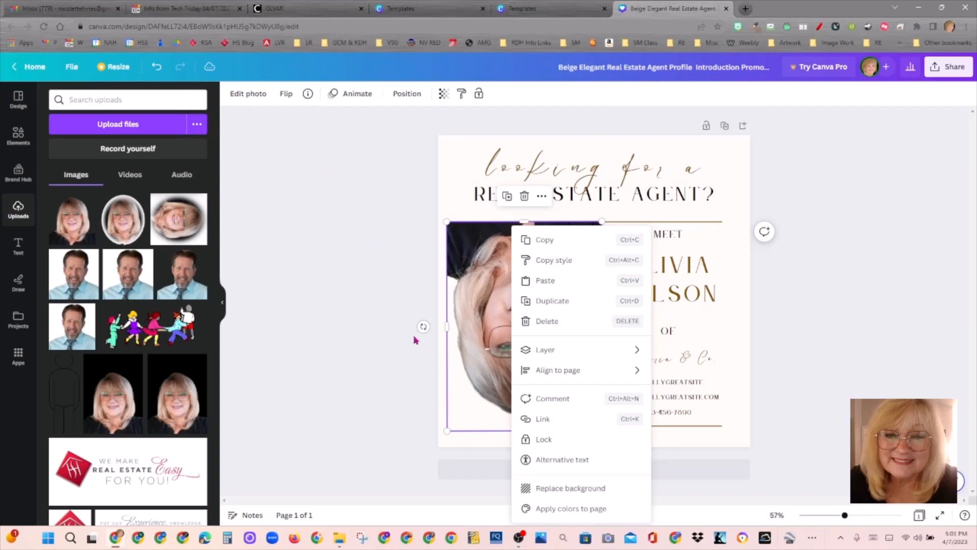
{"action": "left_click_drag", "start_coordinate": [423, 326], "coordinate": [570, 370]}
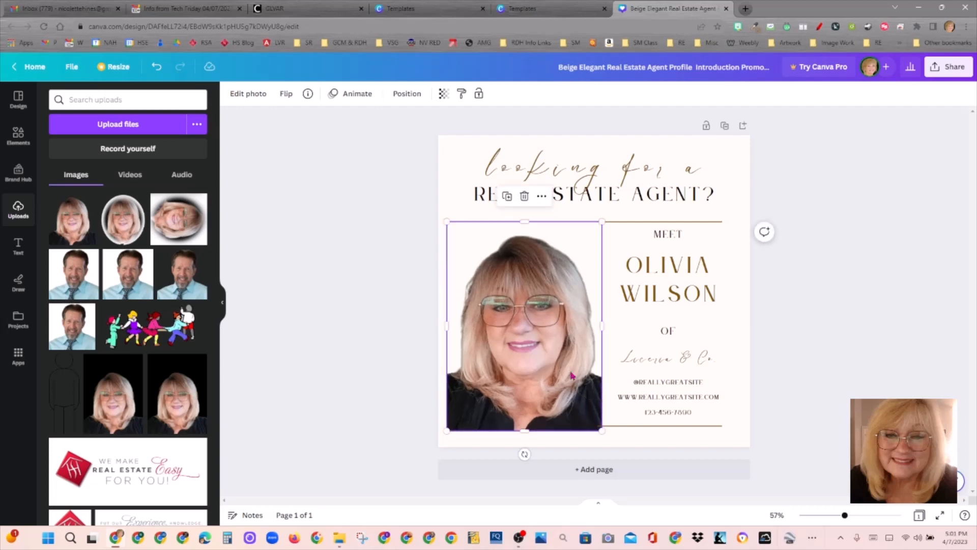
Step: Flip the portrait vertically twice, then horizontally to mirror it left to right
{"action": "left_click", "coordinate": [284, 95]}
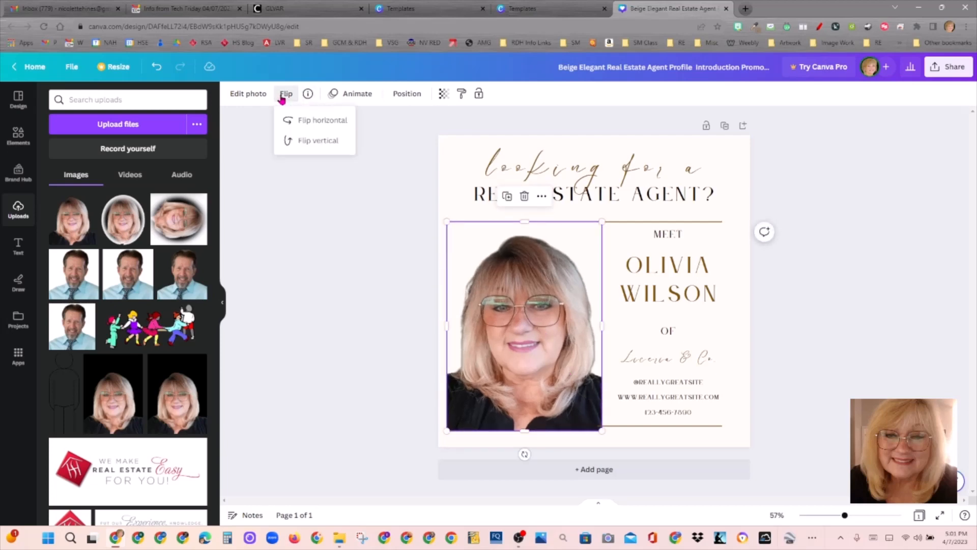
{"action": "left_click", "coordinate": [310, 147]}
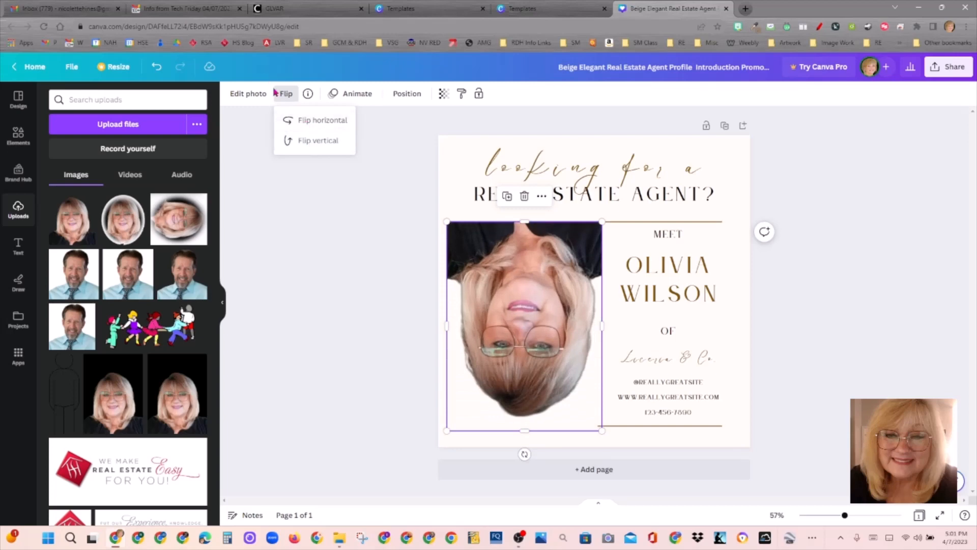
{"action": "left_click", "coordinate": [294, 142]}
{"action": "left_click", "coordinate": [296, 123]}
{"action": "left_click", "coordinate": [295, 123]}
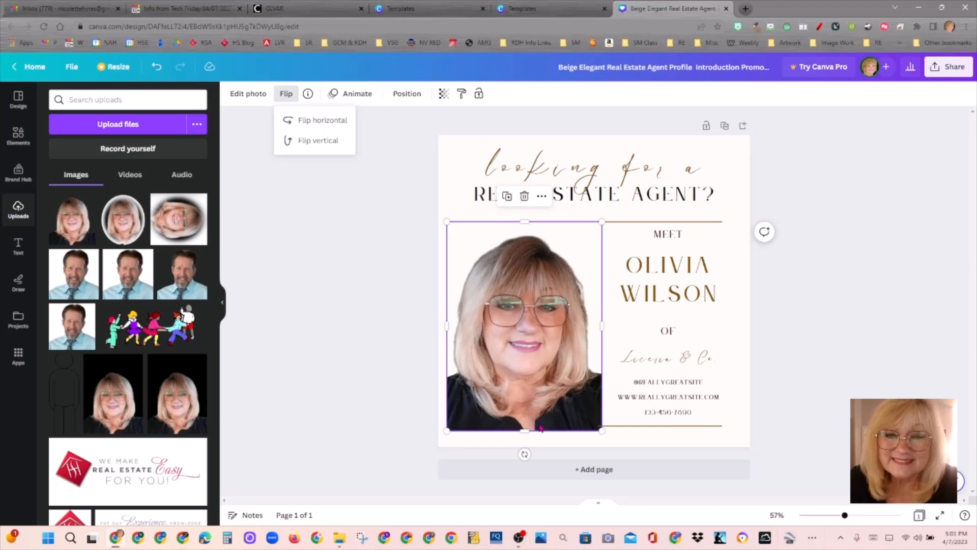
{"action": "left_click", "coordinate": [861, 291]}
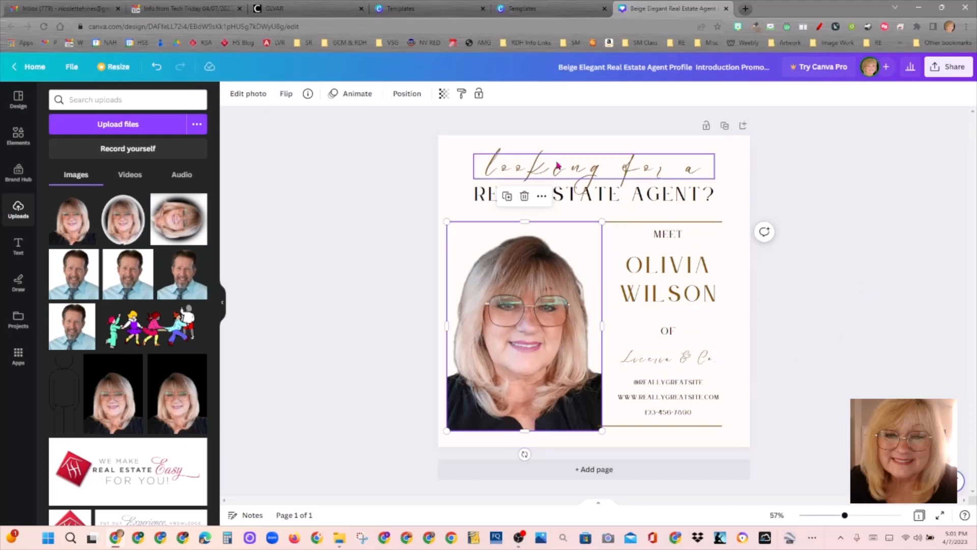
Step: Set the 'looking for a' heading font to Open Sauce and capitalise its first L
{"action": "left_click", "coordinate": [572, 180]}
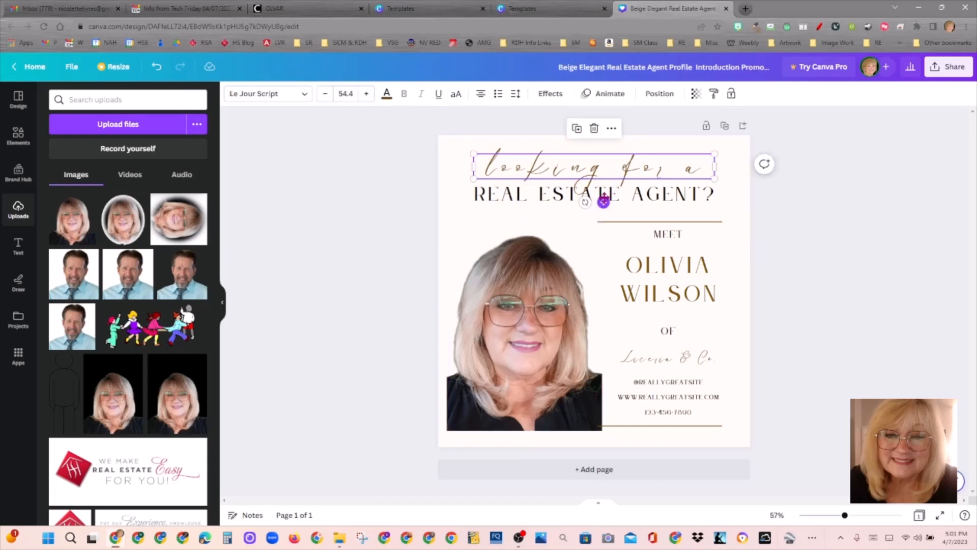
{"action": "left_click", "coordinate": [543, 202]}
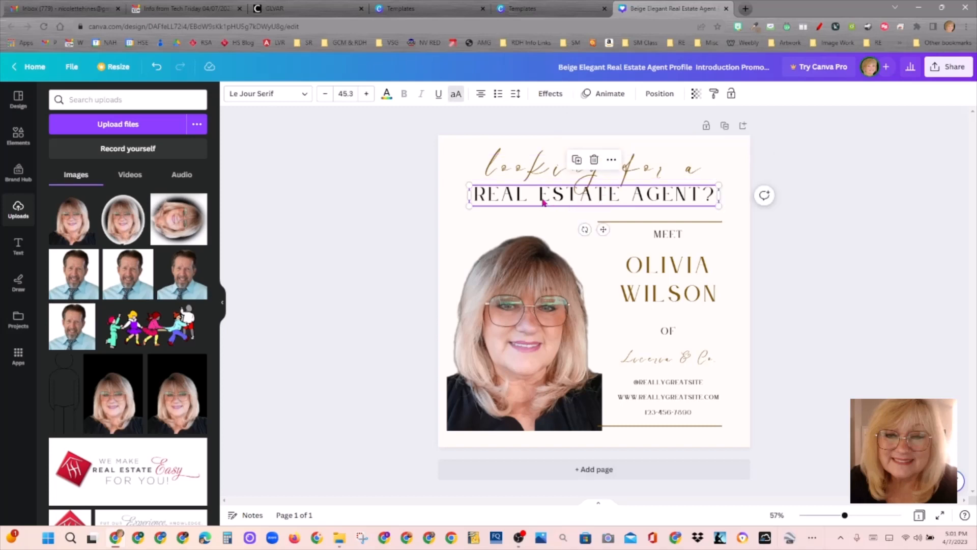
{"action": "left_click", "coordinate": [612, 178]}
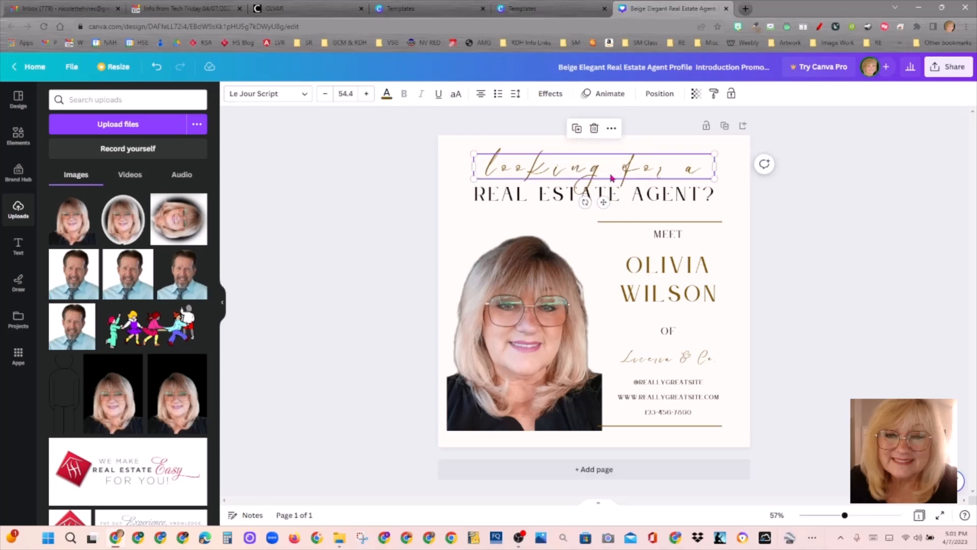
{"action": "double_click", "coordinate": [513, 173]}
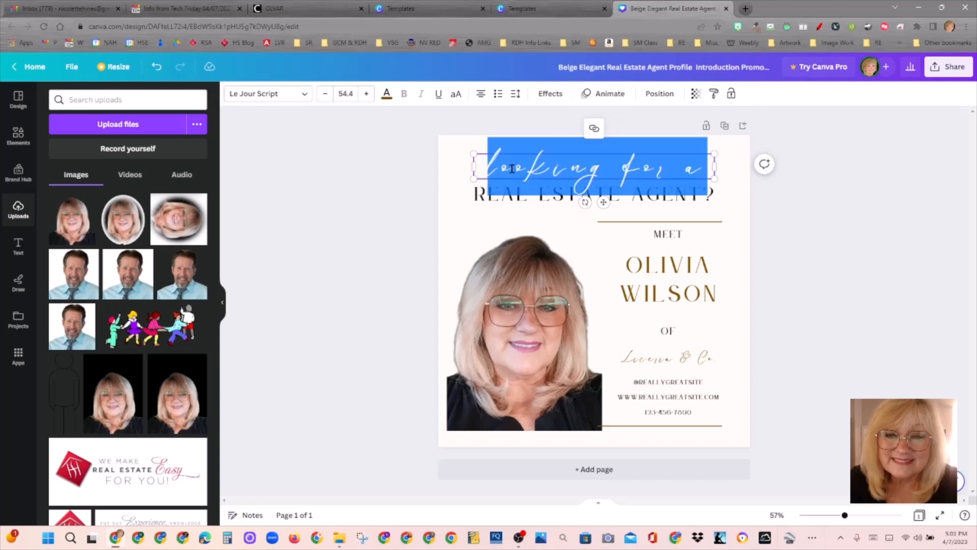
{"action": "left_click", "coordinate": [283, 96]}
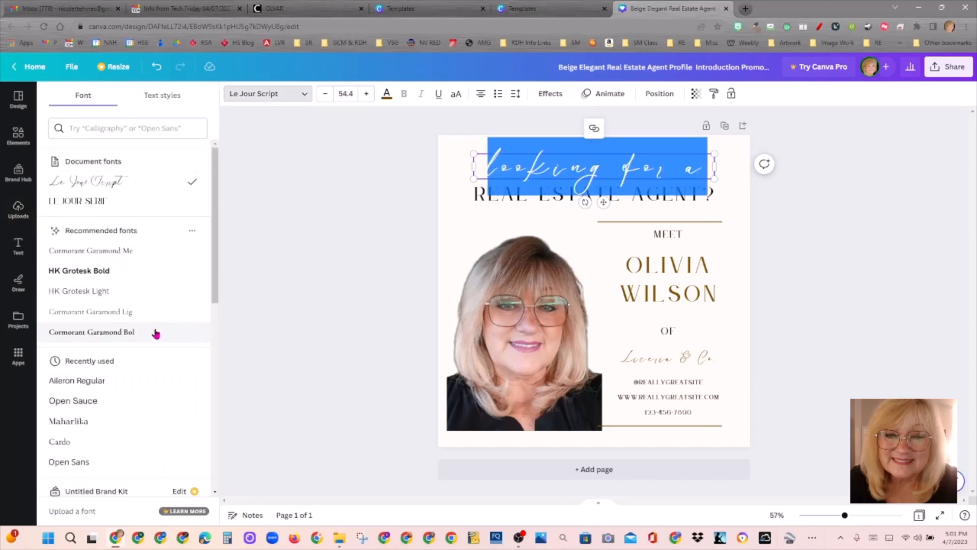
{"action": "left_click_drag", "start_coordinate": [217, 240], "coordinate": [216, 278]}
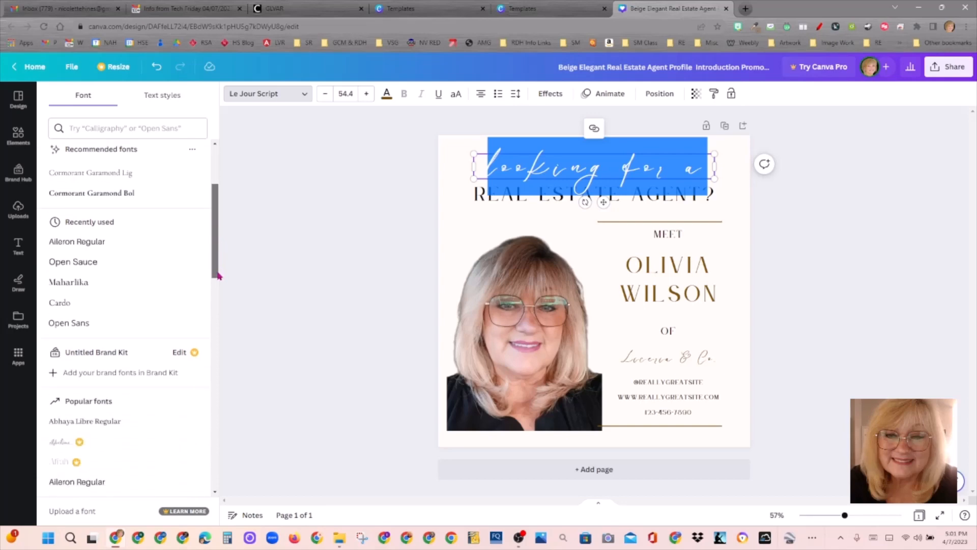
{"action": "left_click", "coordinate": [113, 262]}
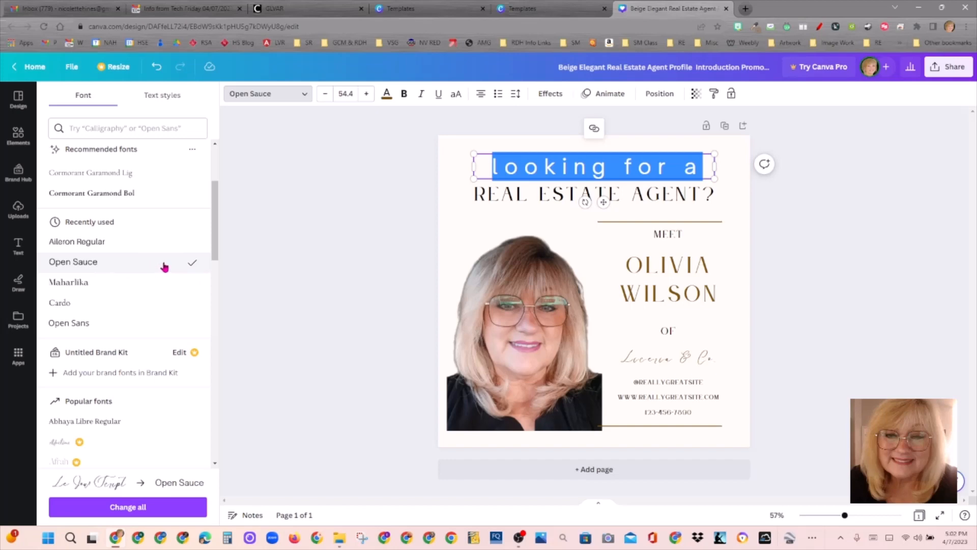
{"action": "left_click", "coordinate": [501, 168]}
{"action": "key", "text": "BackSpace"}
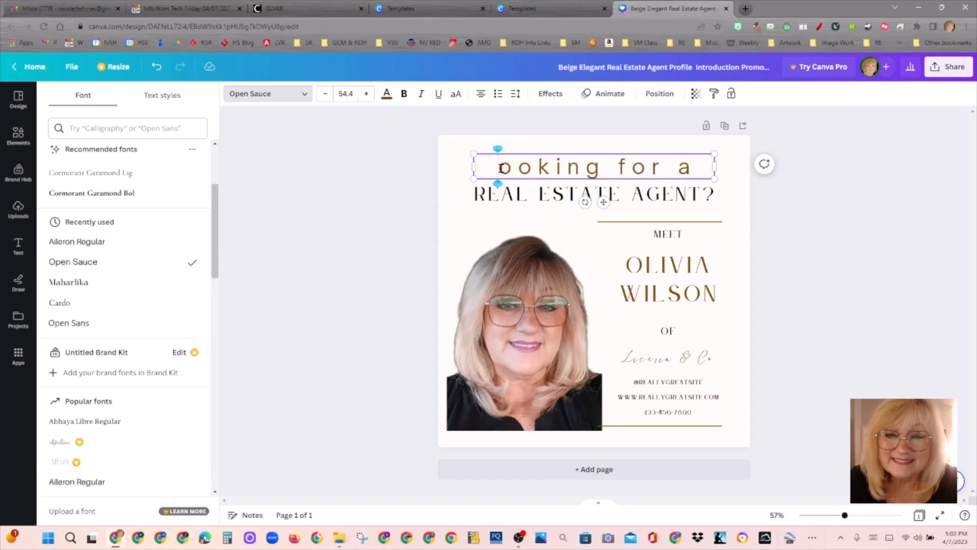
{"action": "type", "text": "L"}
Step: Delete the REAL ESTATE AGENT? box and add 'Real Estate Agent?' as the heading's second line
{"action": "left_click", "coordinate": [515, 191]}
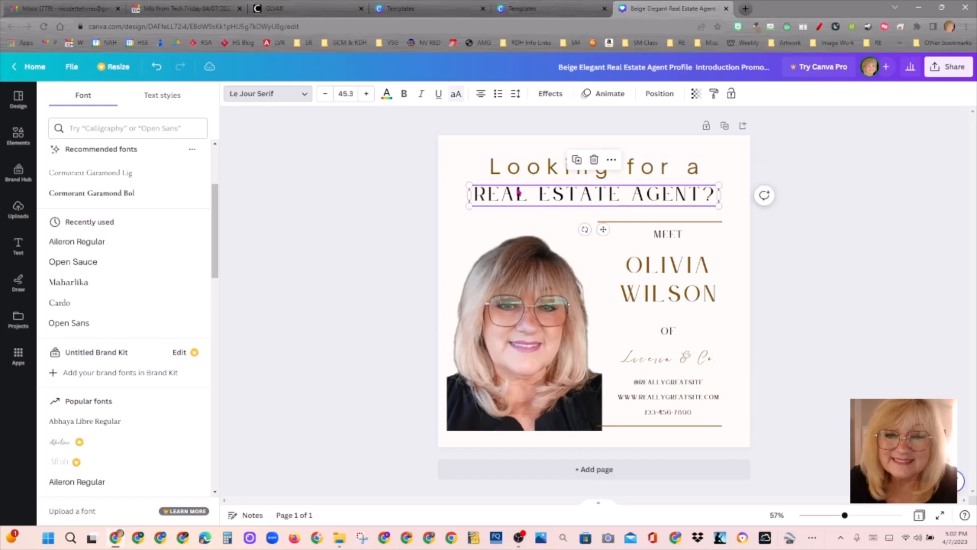
{"action": "left_click", "coordinate": [594, 160]}
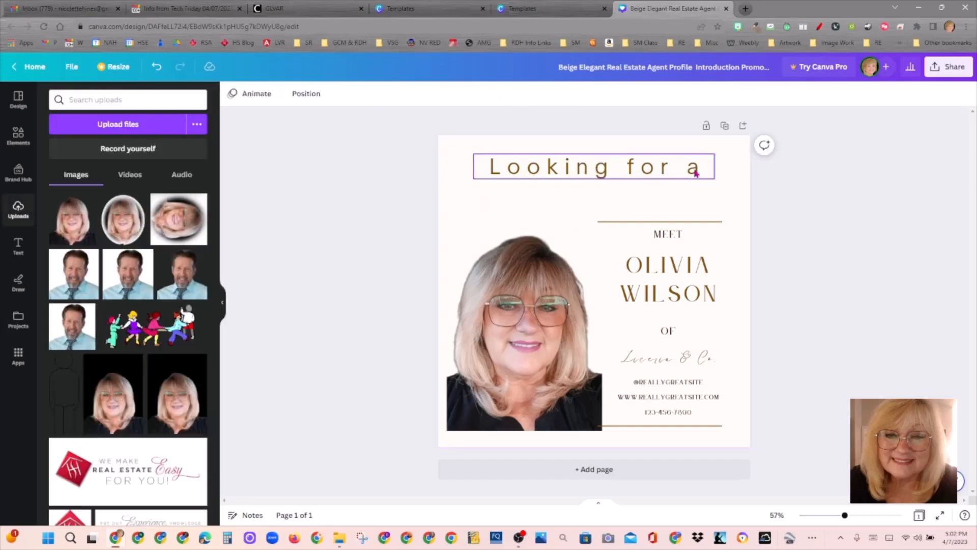
{"action": "left_click", "coordinate": [702, 171]}
{"action": "double_click", "coordinate": [706, 173]}
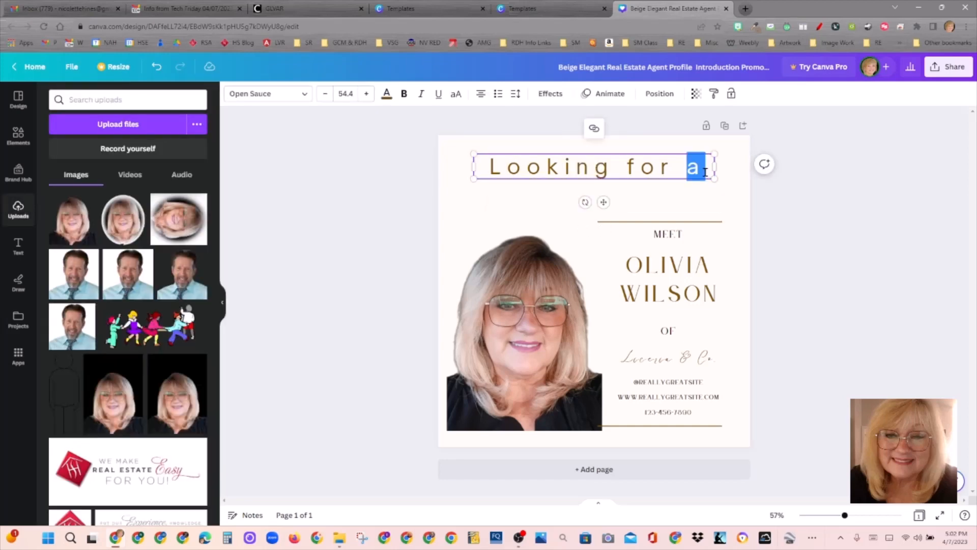
{"action": "left_click", "coordinate": [706, 168]}
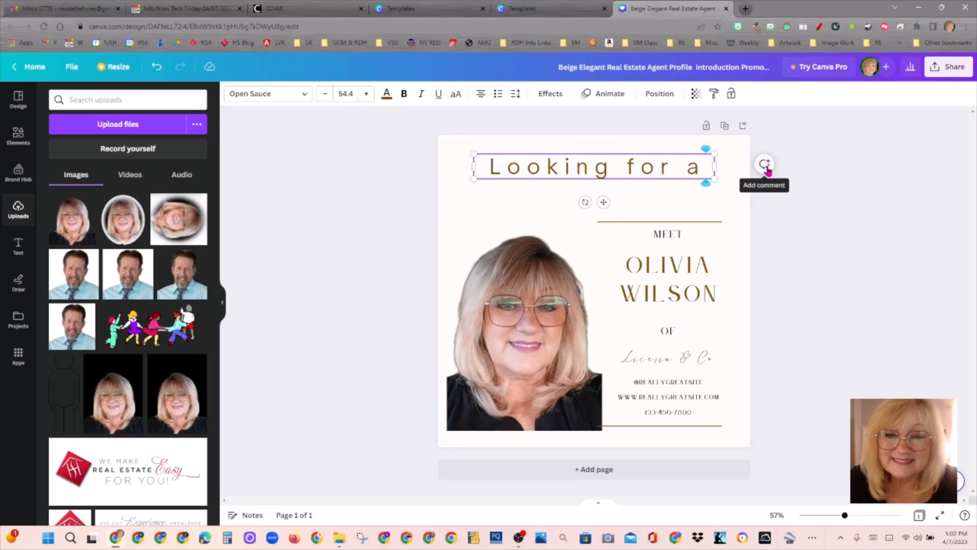
{"action": "key", "text": "Return"}
{"action": "type", "text": "Rea"}
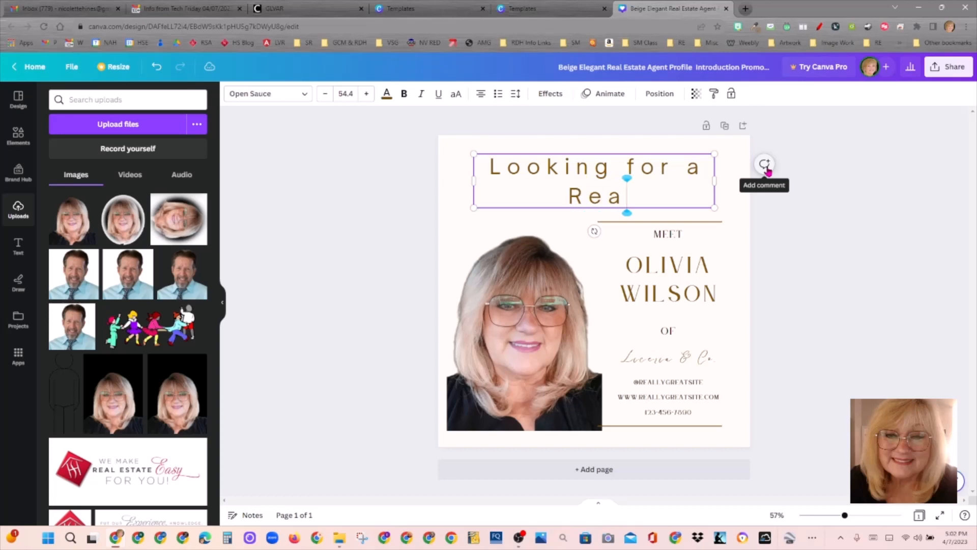
{"action": "type", "text": "l Estate"}
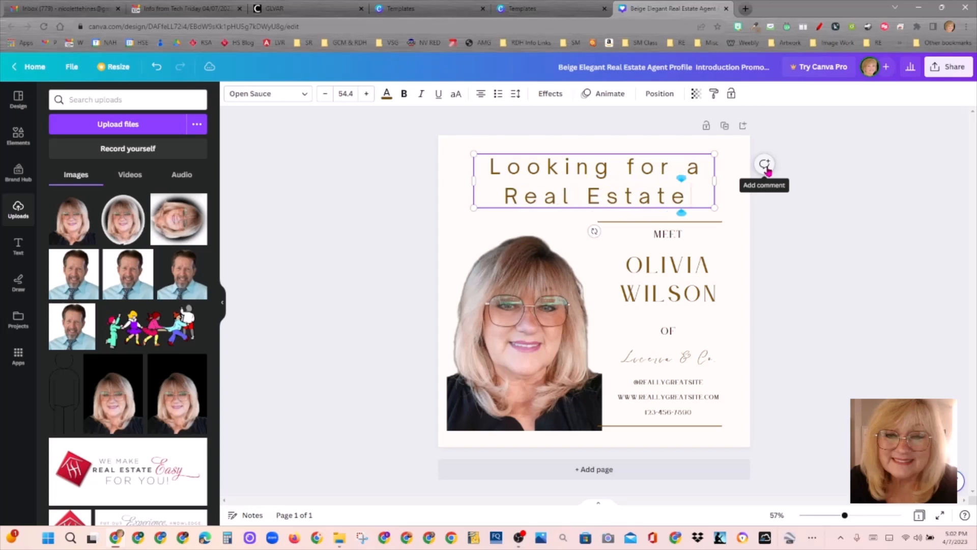
{"action": "type", "text": " Agent"}
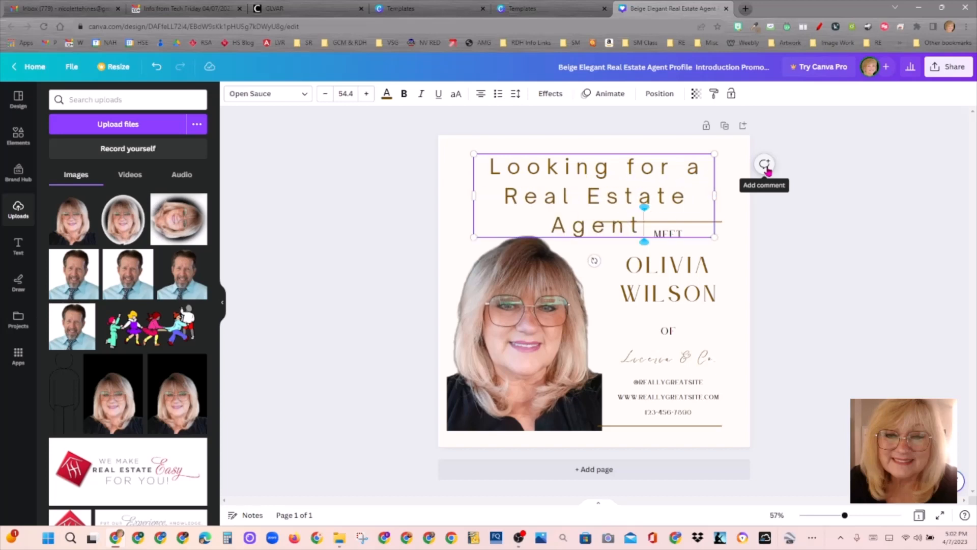
{"action": "type", "text": "?"}
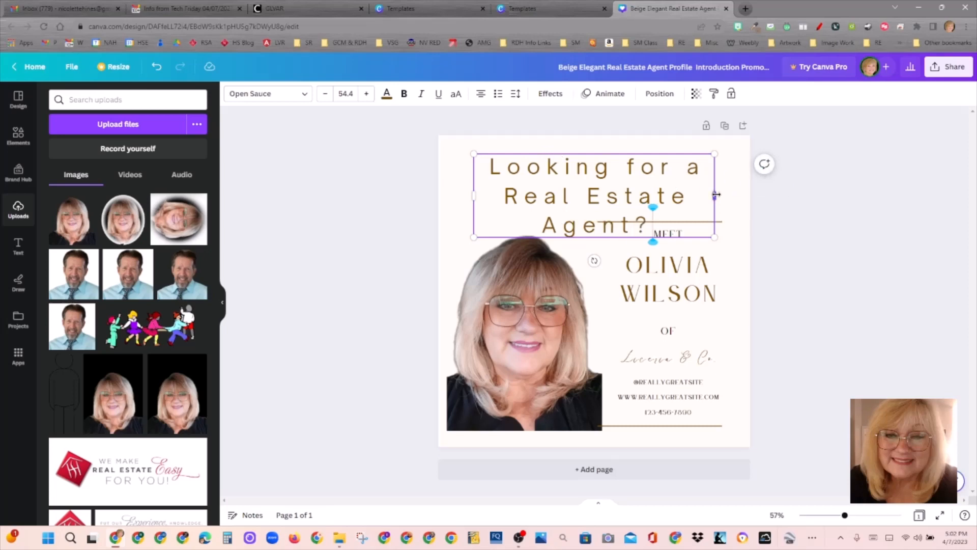
Step: Widen the heading box and shrink its font to 44.4 so 'Real Estate Agent?' fits one line
{"action": "left_click_drag", "start_coordinate": [715, 196], "coordinate": [731, 196]}
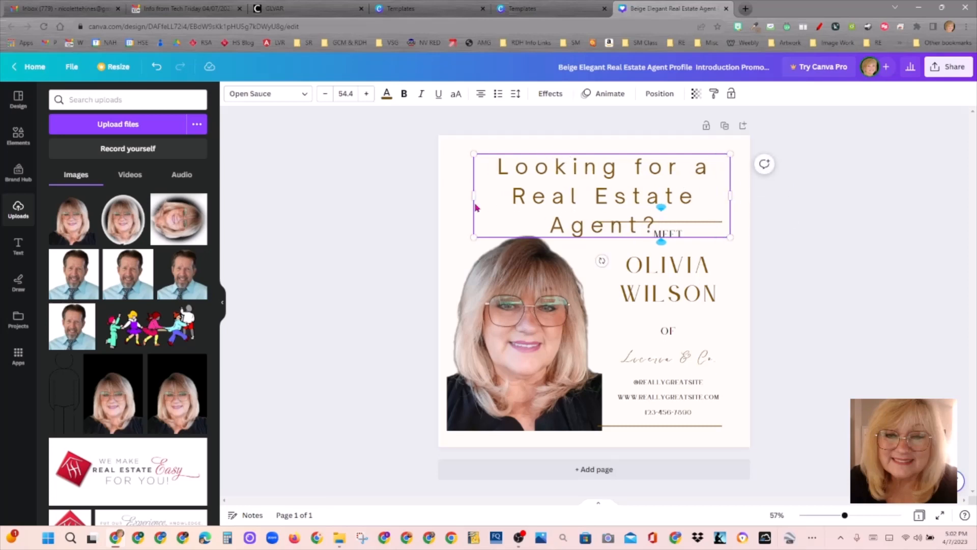
{"action": "left_click_drag", "start_coordinate": [473, 199], "coordinate": [462, 204]}
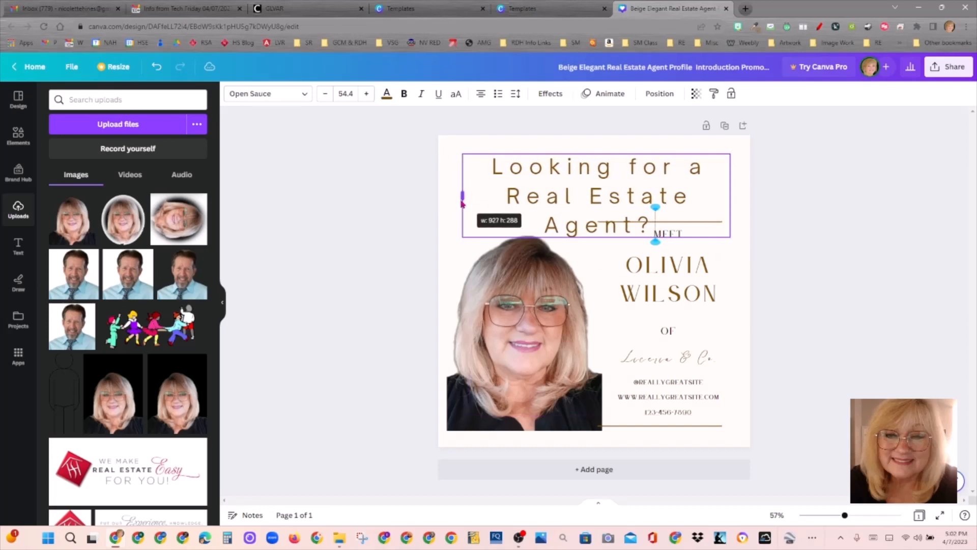
{"action": "left_click", "coordinate": [324, 94]}
{"action": "left_click", "coordinate": [323, 94]}
{"action": "left_click", "coordinate": [324, 94]}
{"action": "left_click", "coordinate": [323, 94]}
{"action": "left_click", "coordinate": [323, 94]}
{"action": "left_click", "coordinate": [324, 95]}
{"action": "left_click", "coordinate": [324, 94]}
{"action": "left_click", "coordinate": [324, 94]}
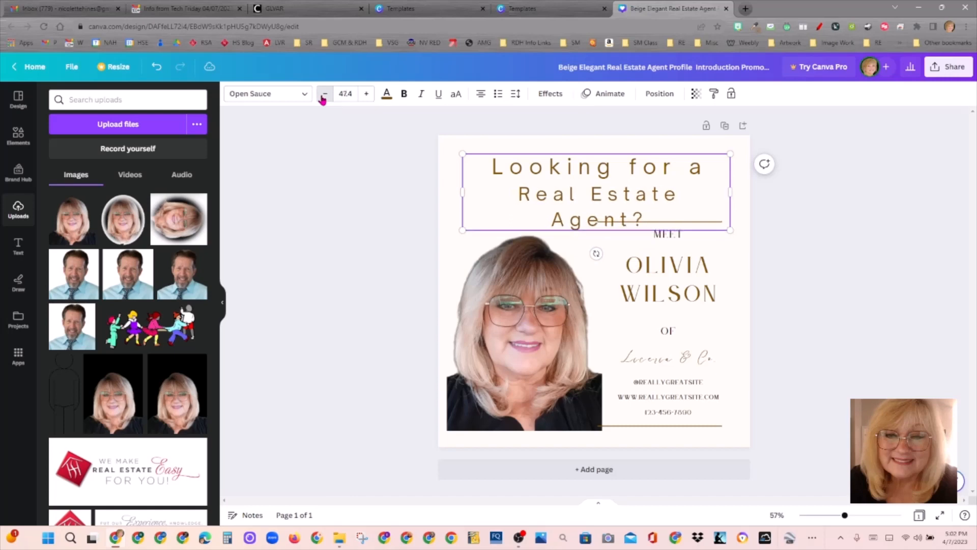
{"action": "left_click", "coordinate": [324, 94]}
{"action": "left_click", "coordinate": [324, 95]}
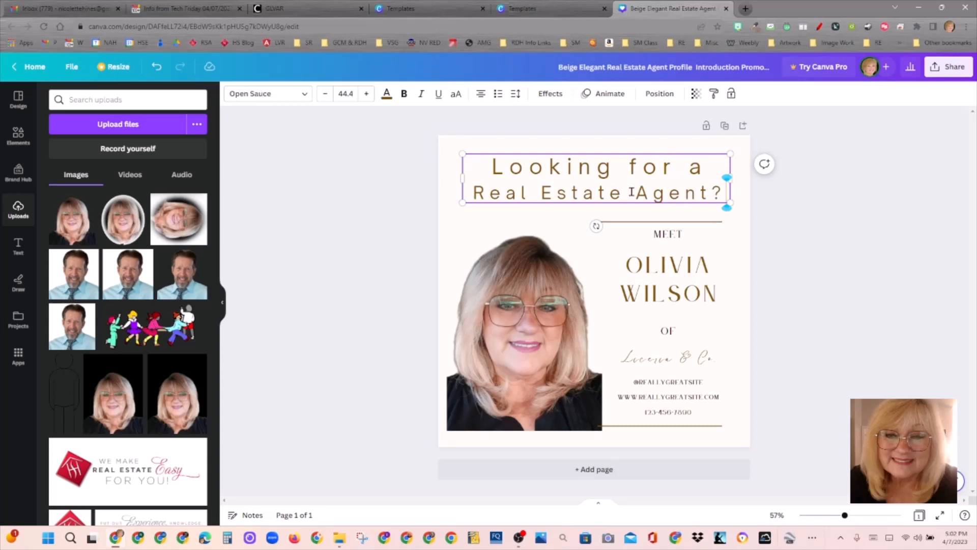
{"action": "left_click", "coordinate": [662, 182]}
{"action": "left_click", "coordinate": [742, 220]}
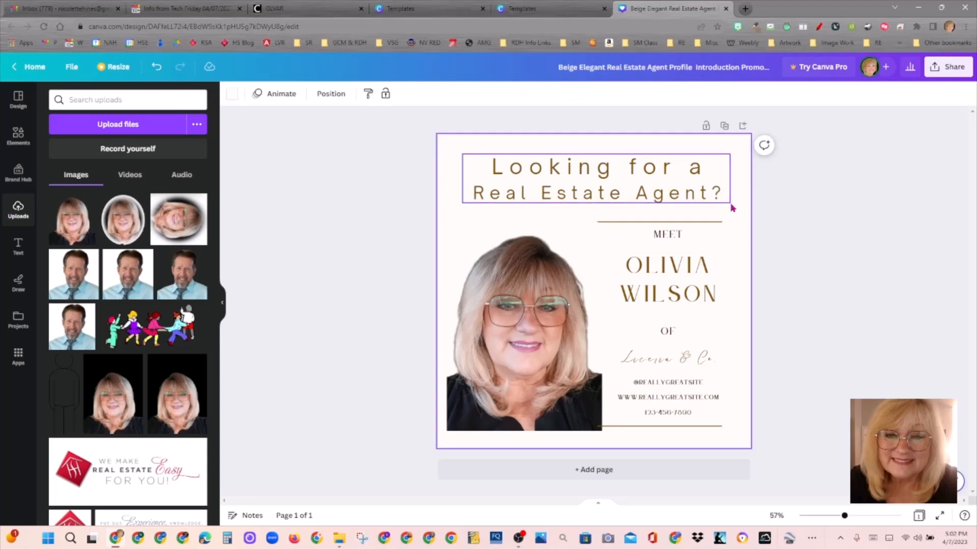
{"action": "left_click", "coordinate": [729, 171]}
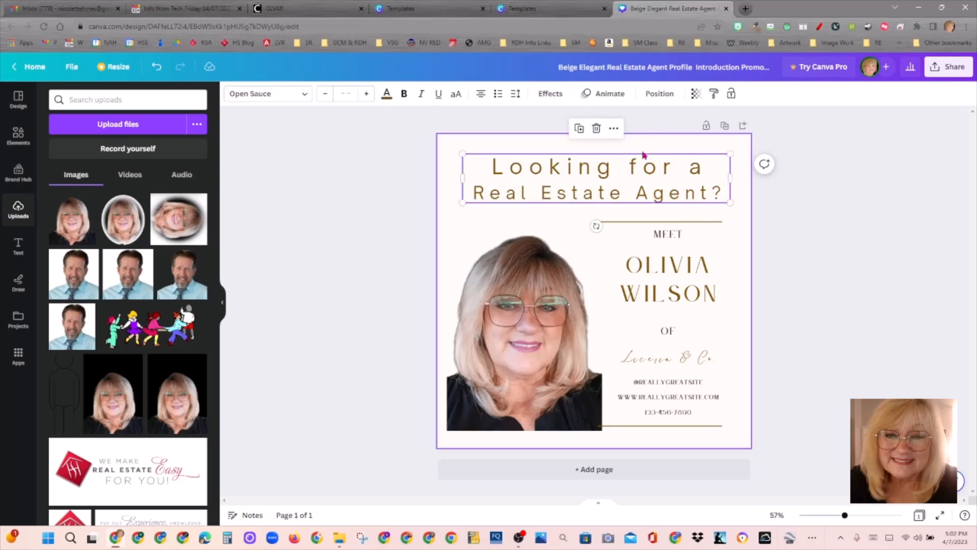
{"action": "left_click", "coordinate": [765, 166]}
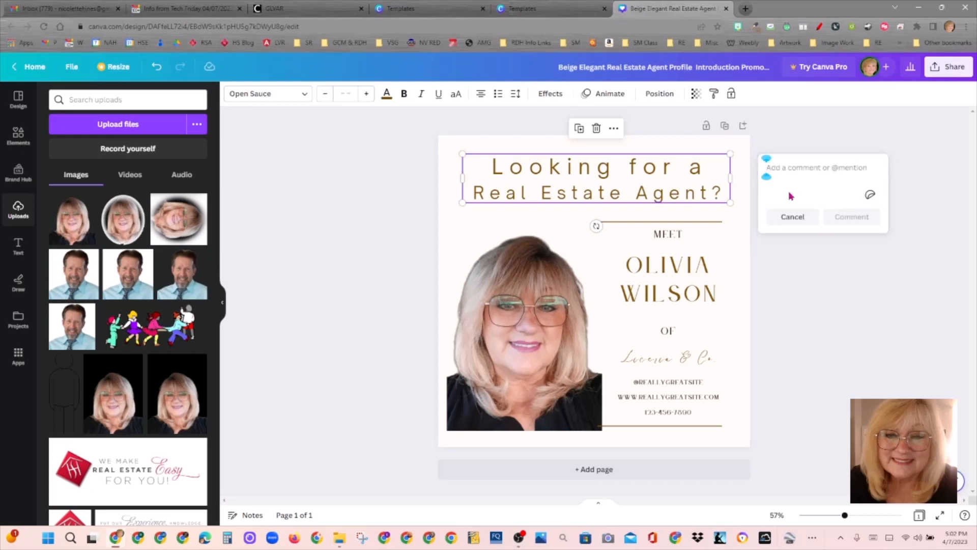
{"action": "left_click", "coordinate": [799, 220]}
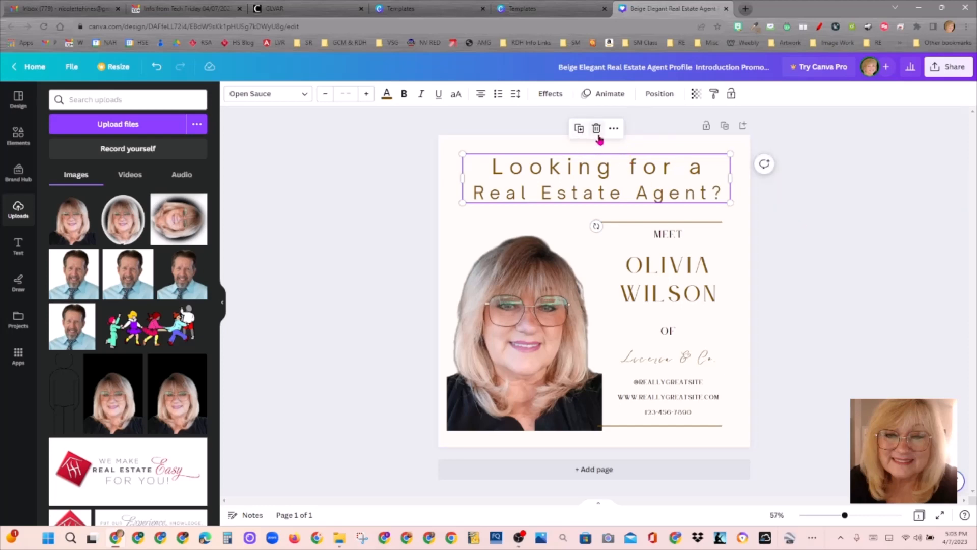
{"action": "left_click", "coordinate": [614, 131]}
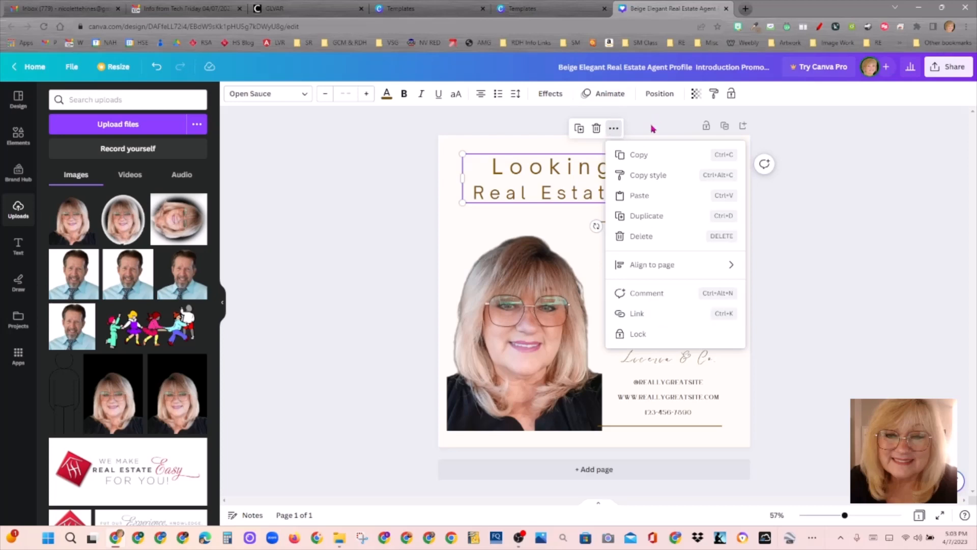
{"action": "left_click", "coordinate": [519, 148]}
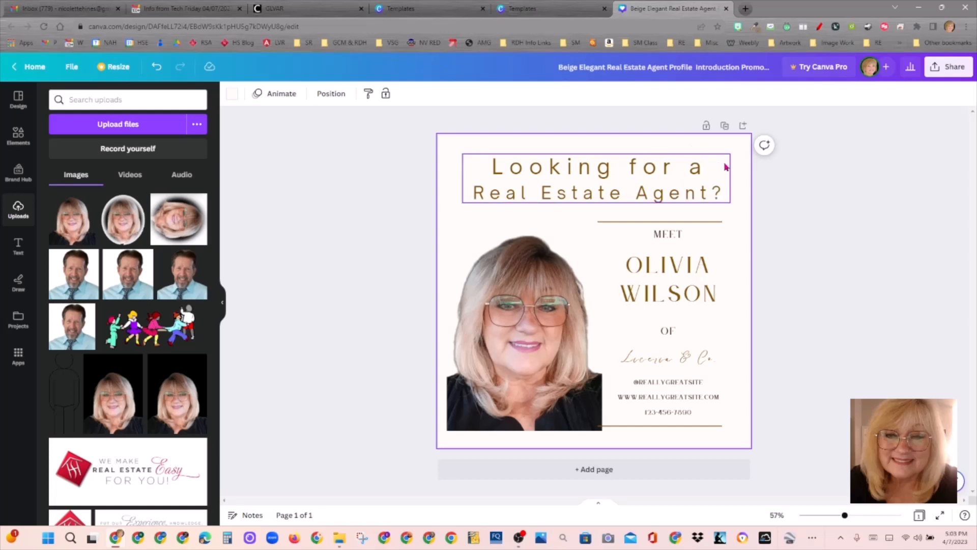
{"action": "left_click", "coordinate": [731, 190]}
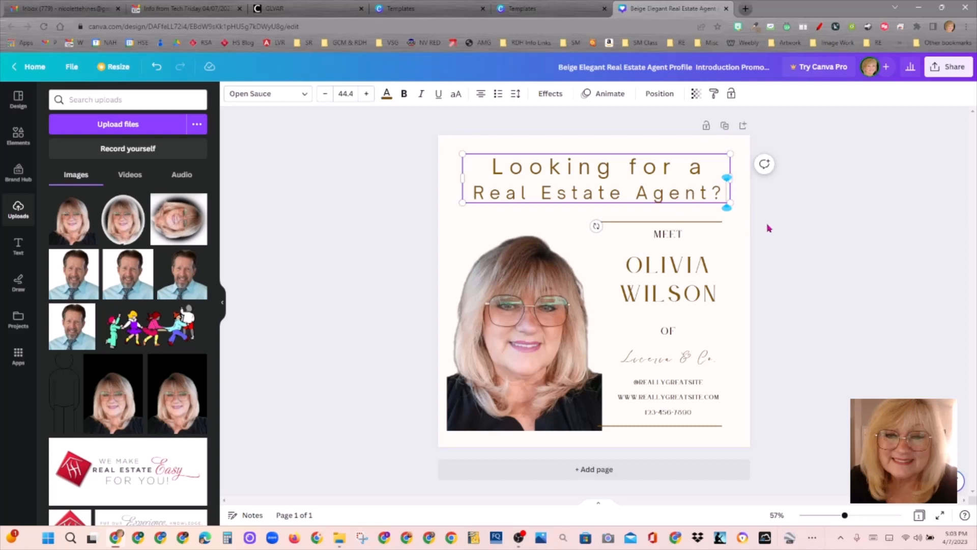
{"action": "left_click", "coordinate": [748, 230]}
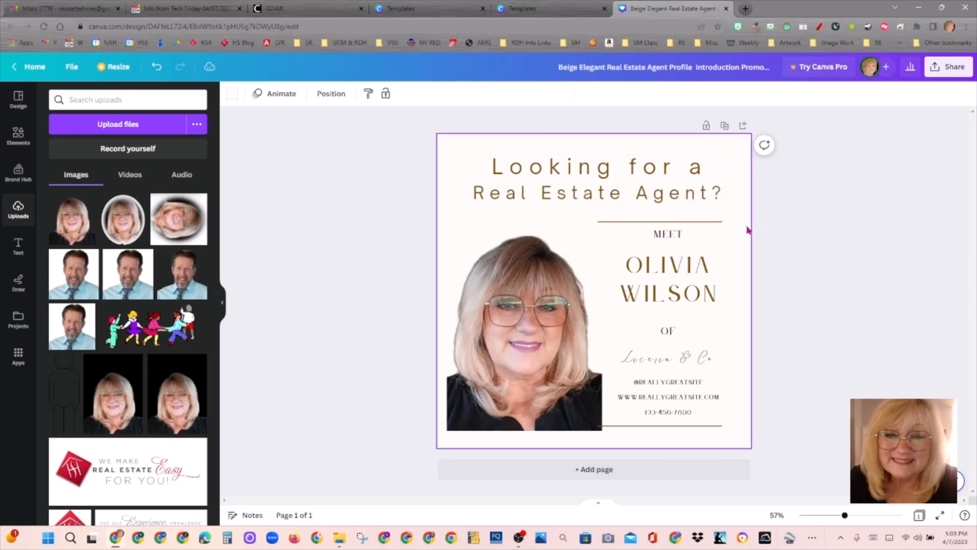
{"action": "left_click", "coordinate": [732, 185]}
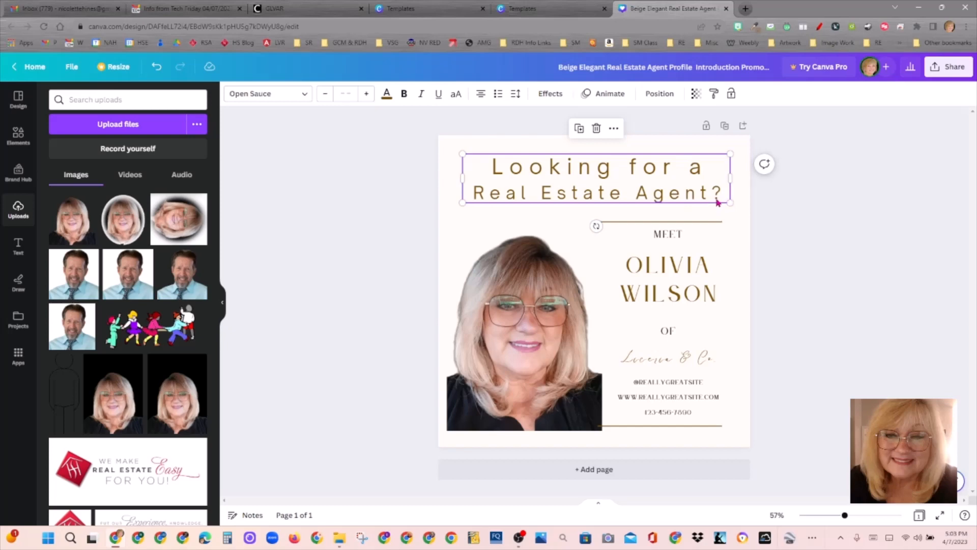
{"action": "left_click", "coordinate": [725, 153]}
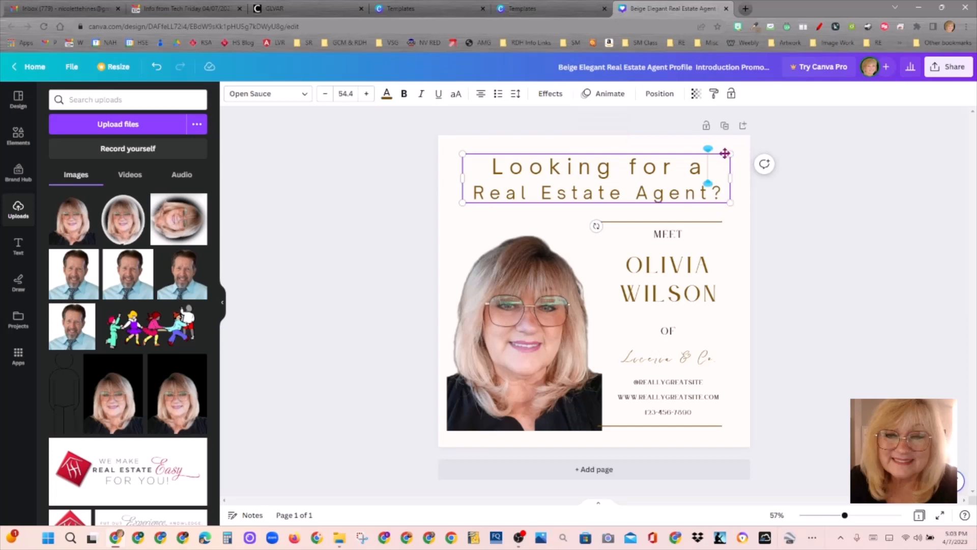
Step: Move the headline slightly lower and right, and nudge the portrait photo up a little
{"action": "left_click_drag", "start_coordinate": [725, 154], "coordinate": [726, 160]}
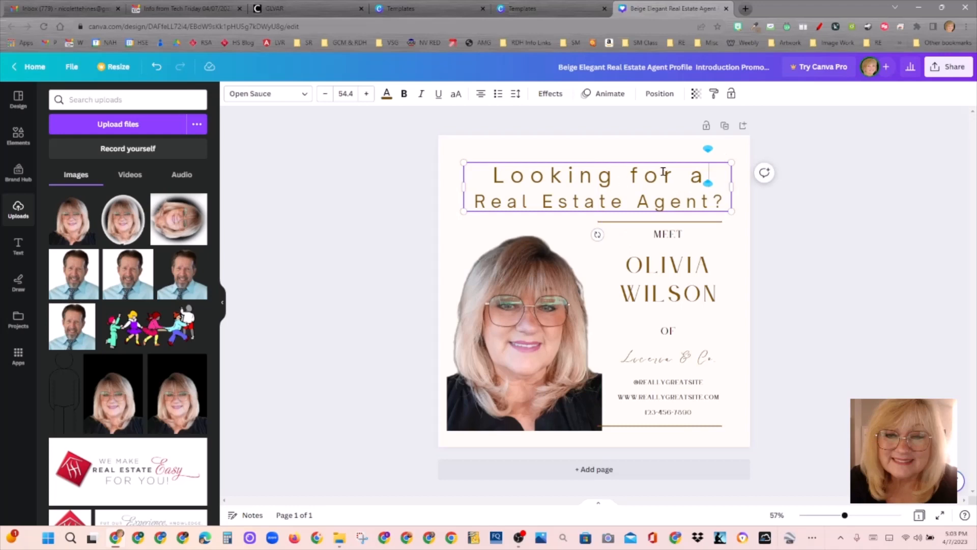
{"action": "left_click_drag", "start_coordinate": [666, 159], "coordinate": [665, 160]}
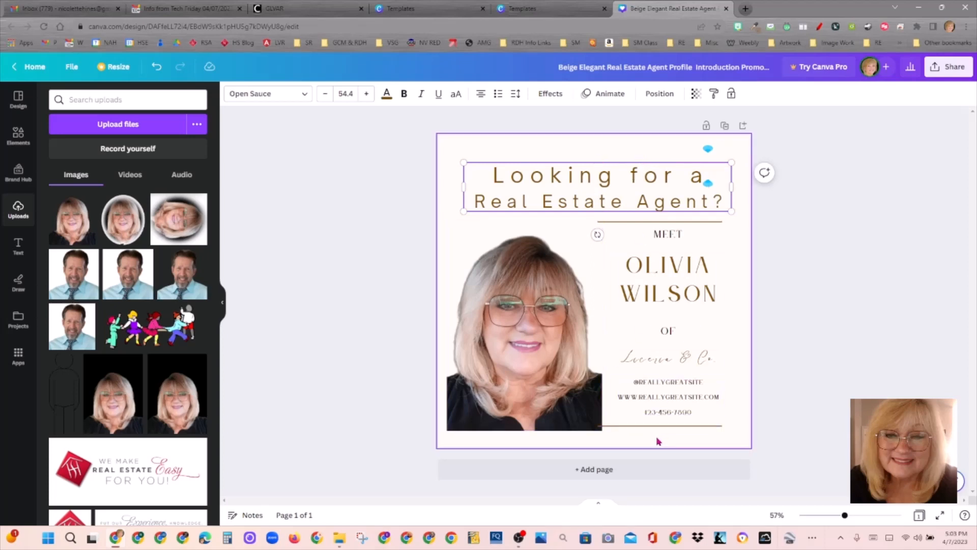
{"action": "left_click_drag", "start_coordinate": [562, 367], "coordinate": [561, 361]}
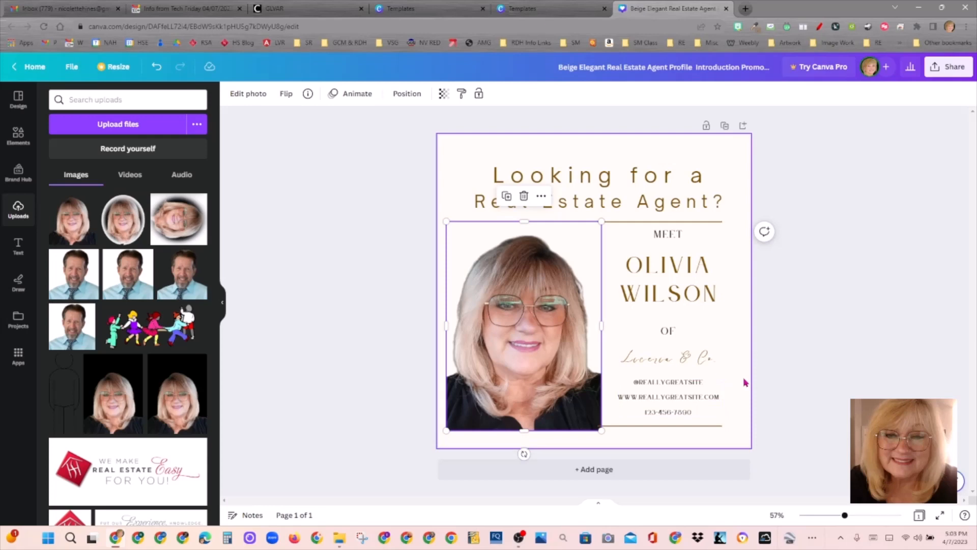
Step: Replace the placeholder agent name with the agent's full name and turn off all-capitals
{"action": "left_click", "coordinate": [678, 273]}
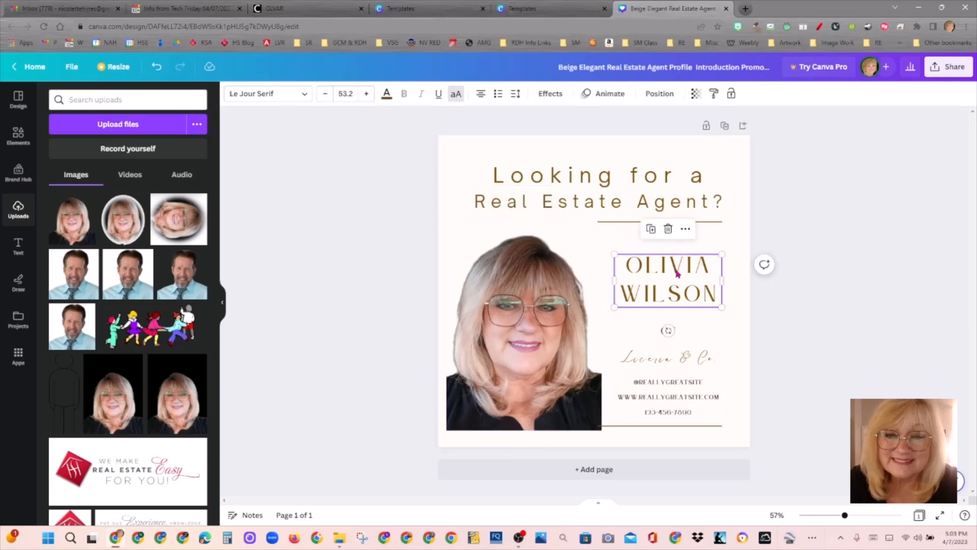
{"action": "double_click", "coordinate": [704, 272]}
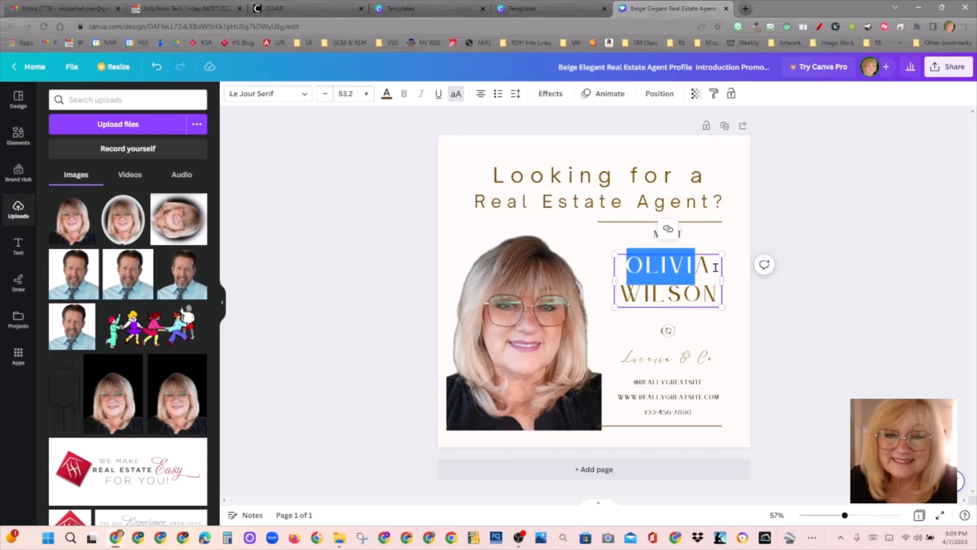
{"action": "left_click_drag", "start_coordinate": [626, 264], "coordinate": [714, 298]}
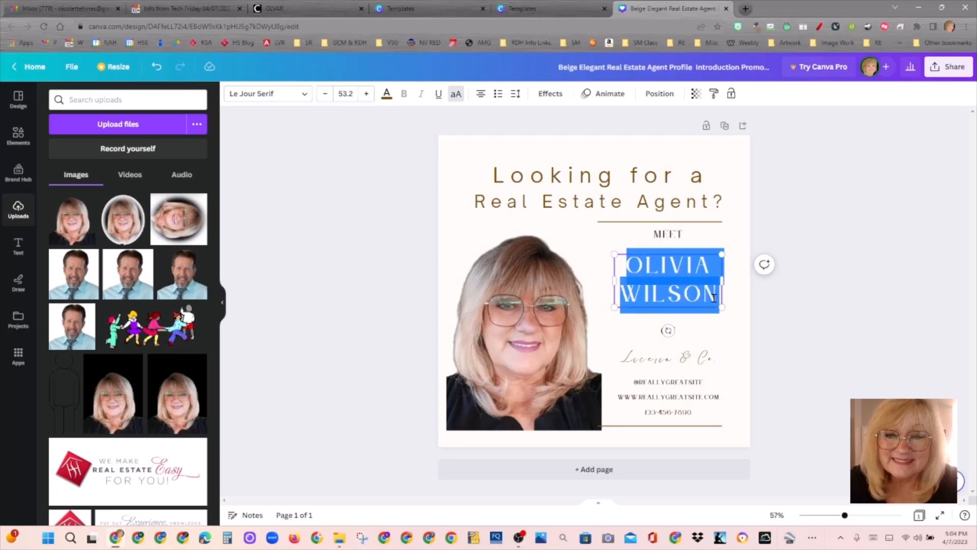
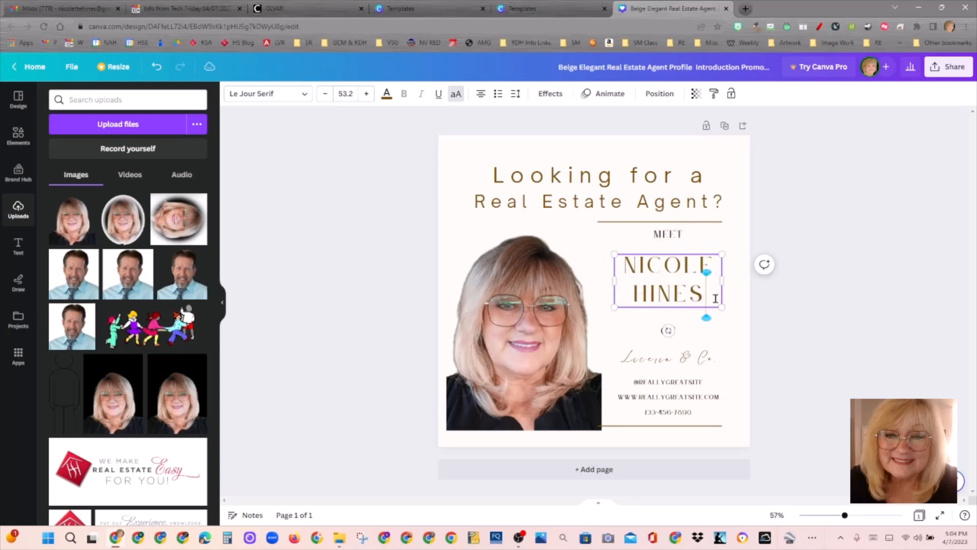
{"action": "key", "text": "Left"}
{"action": "key", "text": "Left"}
{"action": "key", "text": "Left"}
{"action": "key", "text": "Left"}
{"action": "key", "text": "Left"}
{"action": "key", "text": "Left"}
{"action": "key", "text": "Left"}
{"action": "key", "text": "Left"}
{"action": "key", "text": "Left"}
{"action": "key", "text": "Left"}
{"action": "key", "text": "Left"}
{"action": "key", "text": "Left"}
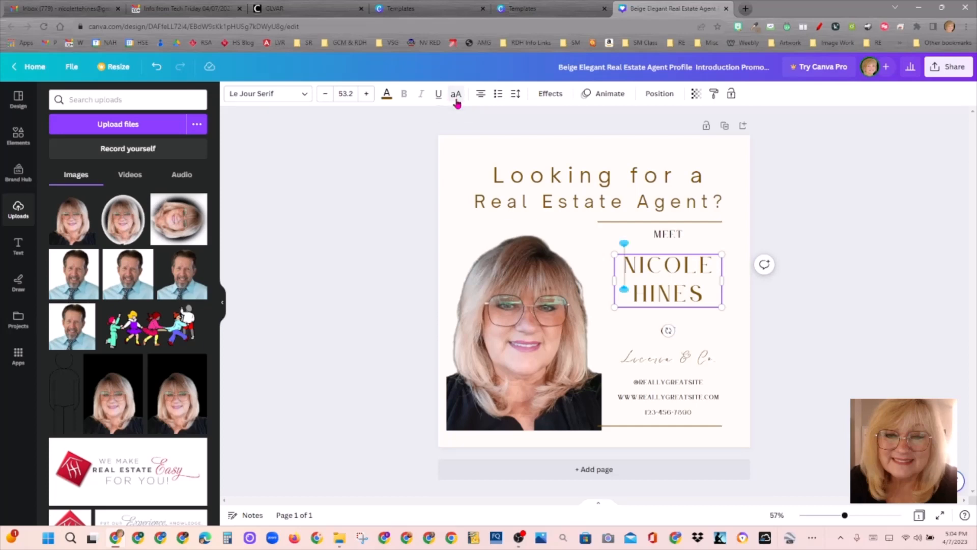
{"action": "key", "text": "Escape"}
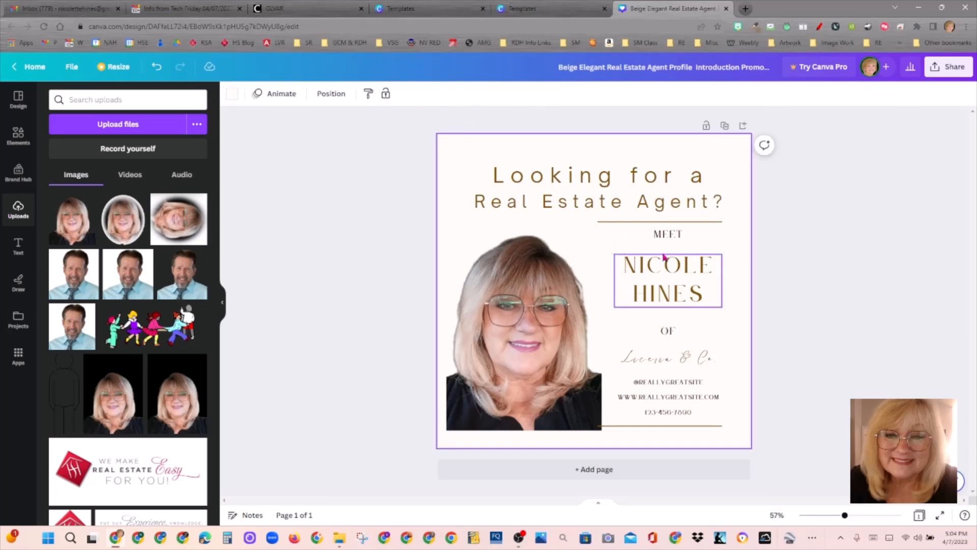
{"action": "left_click", "coordinate": [664, 258]}
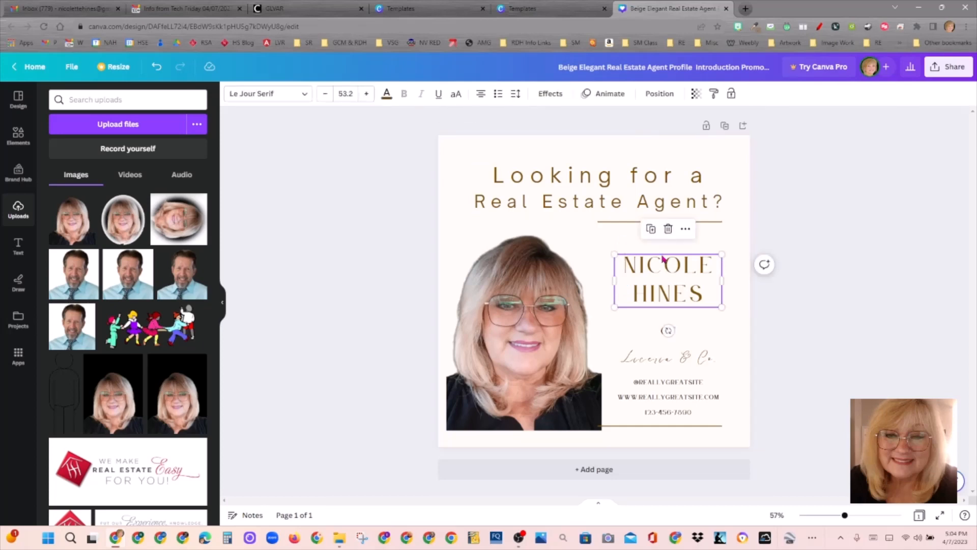
{"action": "left_click", "coordinate": [457, 97]}
Step: Cut the name's first line down to just the first initial
{"action": "left_click", "coordinate": [644, 265]}
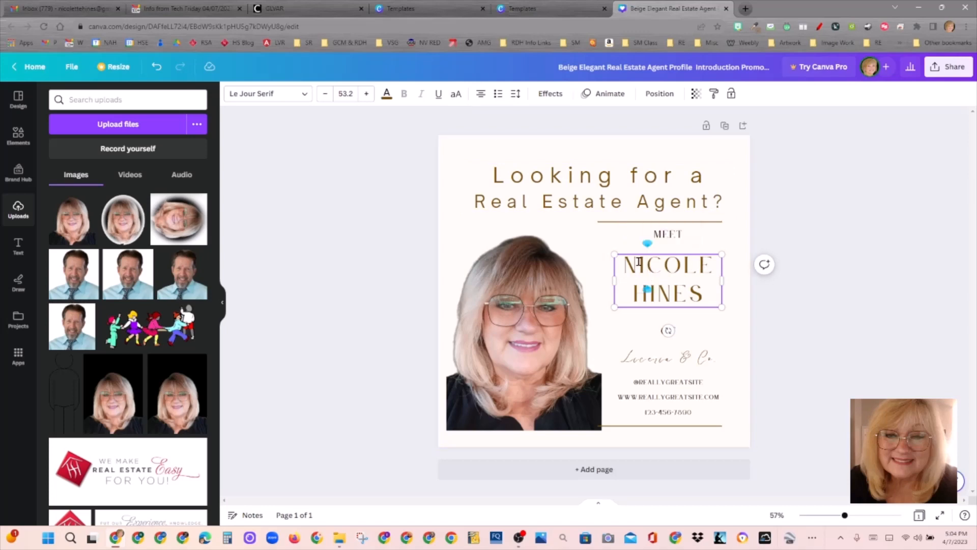
{"action": "left_click_drag", "start_coordinate": [641, 262], "coordinate": [715, 263]}
{"action": "type", "text": "IC"}
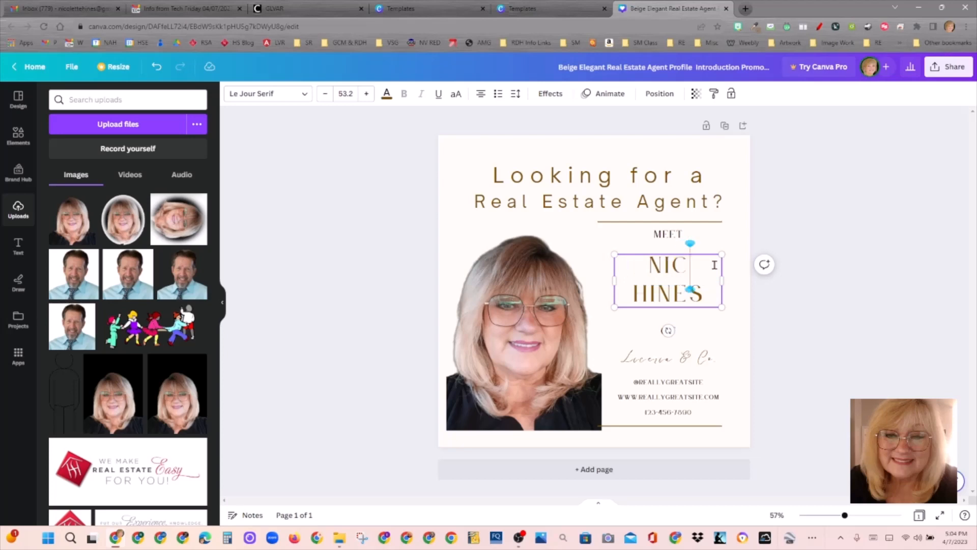
{"action": "key", "text": "BackSpace"}
{"action": "key", "text": "BackSpace"}
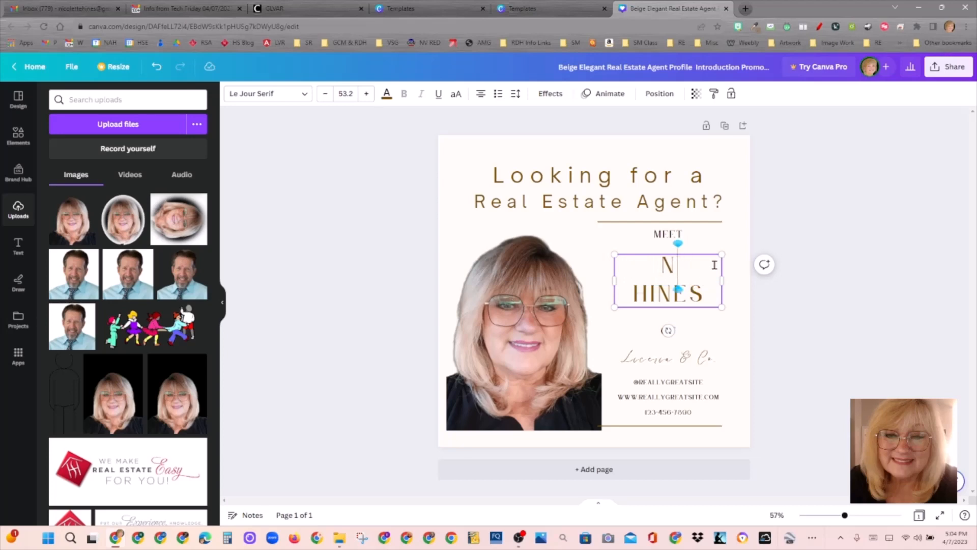
{"action": "left_click_drag", "start_coordinate": [714, 265], "coordinate": [356, 232]}
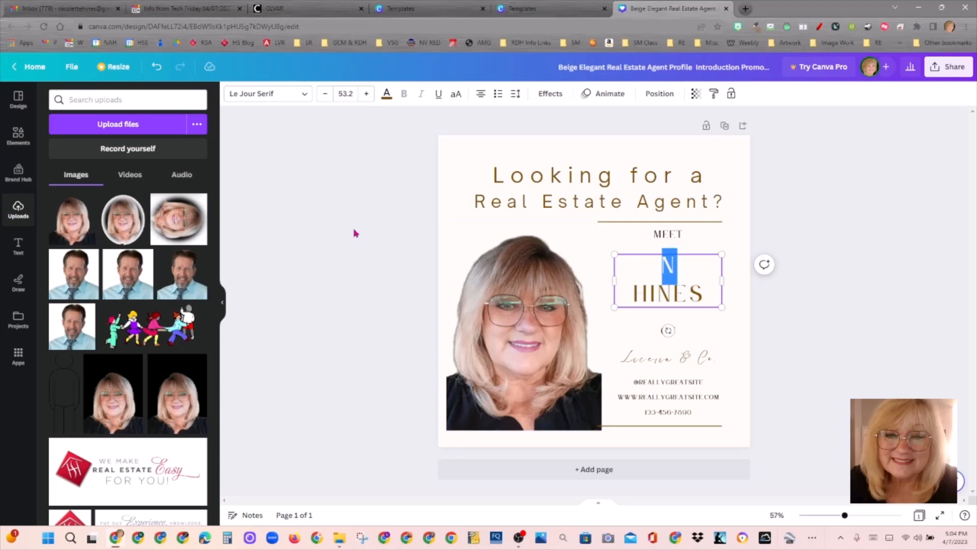
Step: Set the agent name text to the Open Sauce font
{"action": "left_click", "coordinate": [288, 97]}
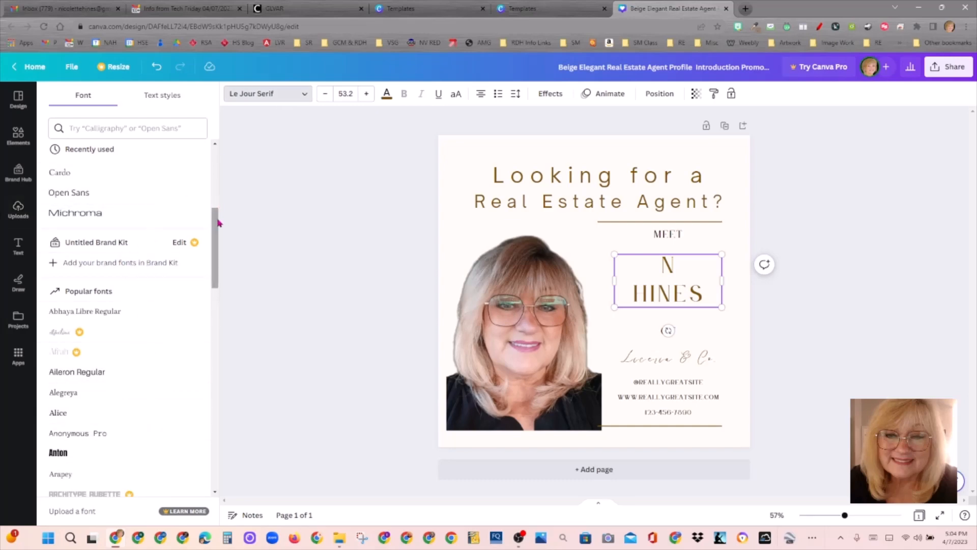
{"action": "left_click_drag", "start_coordinate": [218, 221], "coordinate": [212, 134]}
{"action": "left_click", "coordinate": [124, 224]}
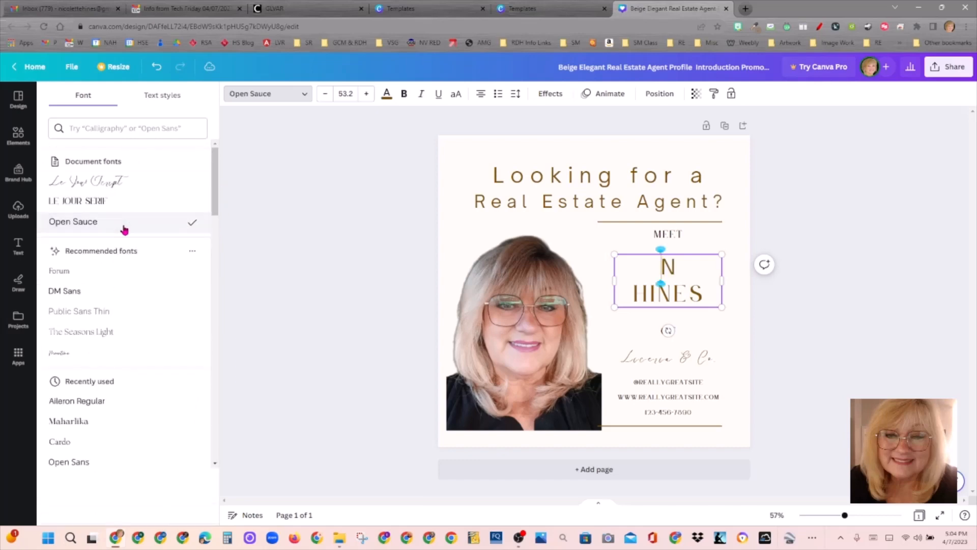
Step: Retype the name as the agent's first name over their surname on two lines
{"action": "left_click", "coordinate": [681, 265]}
{"action": "key", "text": "BackSpace"}
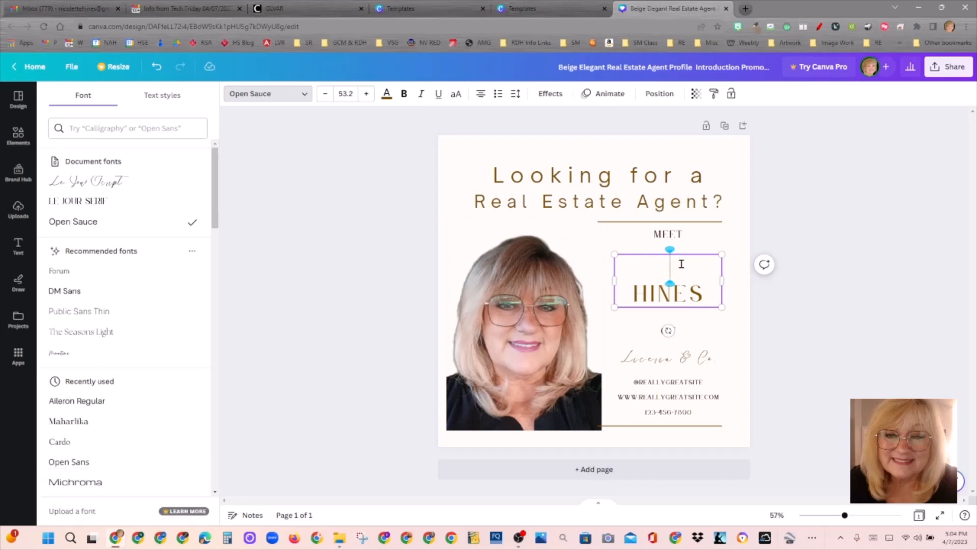
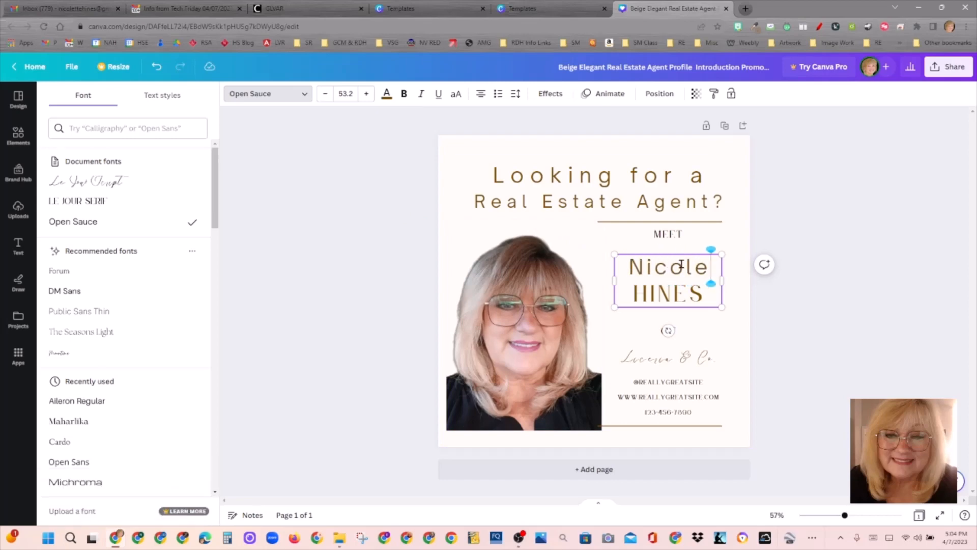
{"action": "key", "text": "Down"}
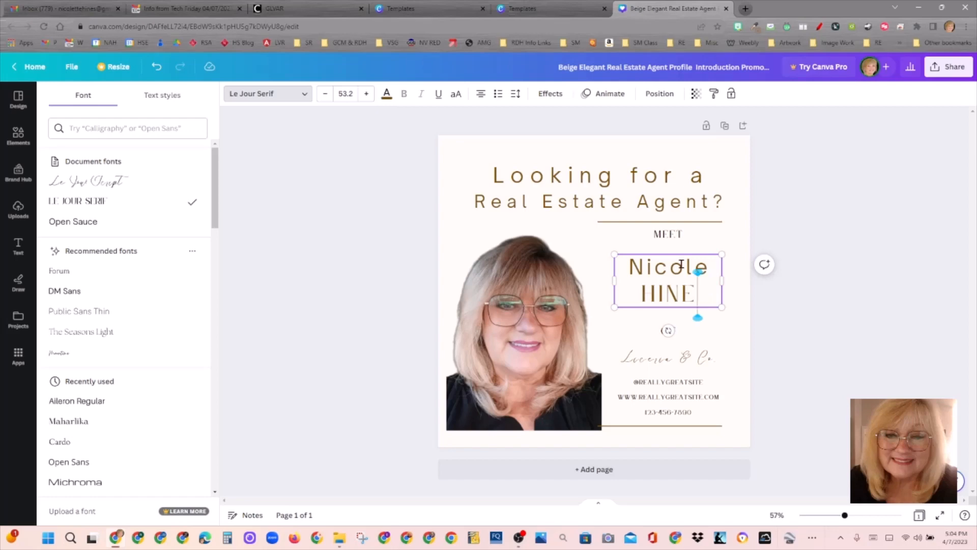
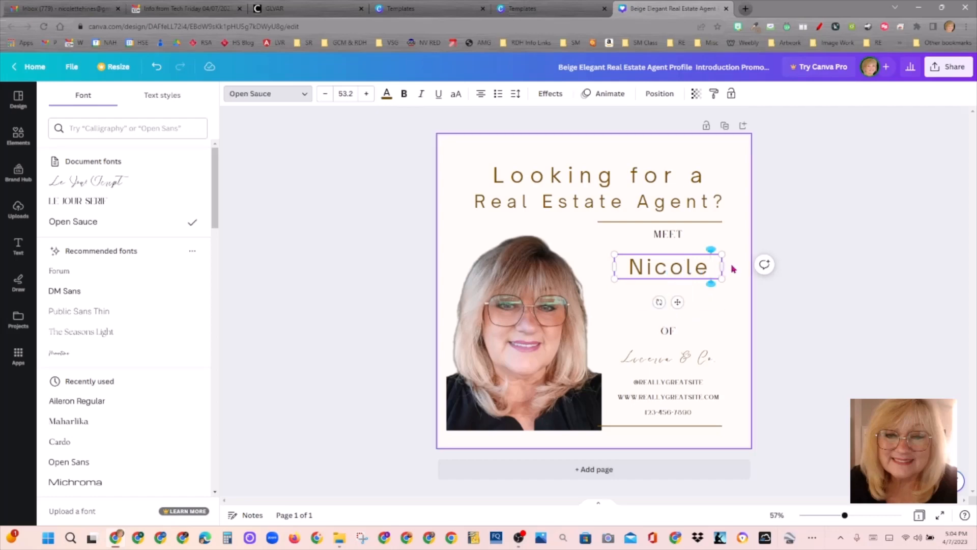
{"action": "key", "text": "Return"}
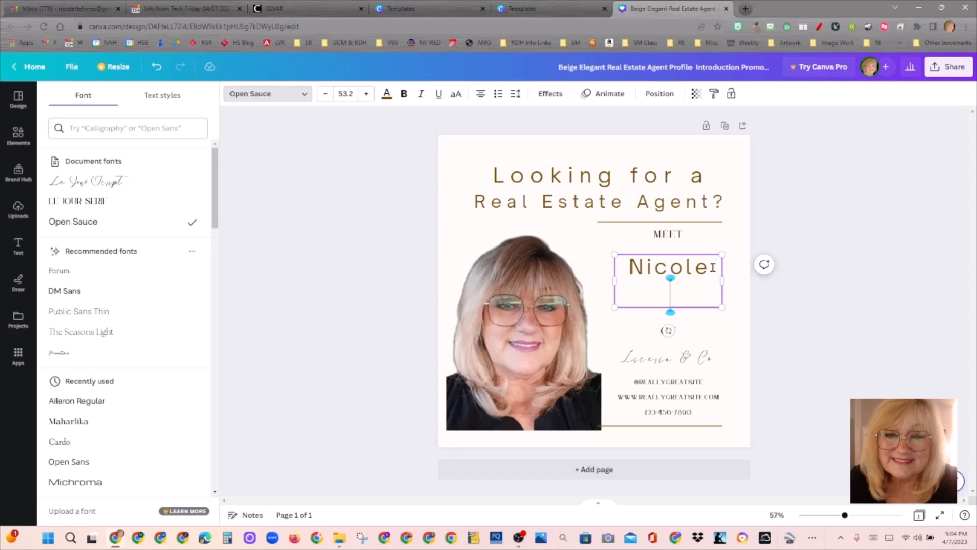
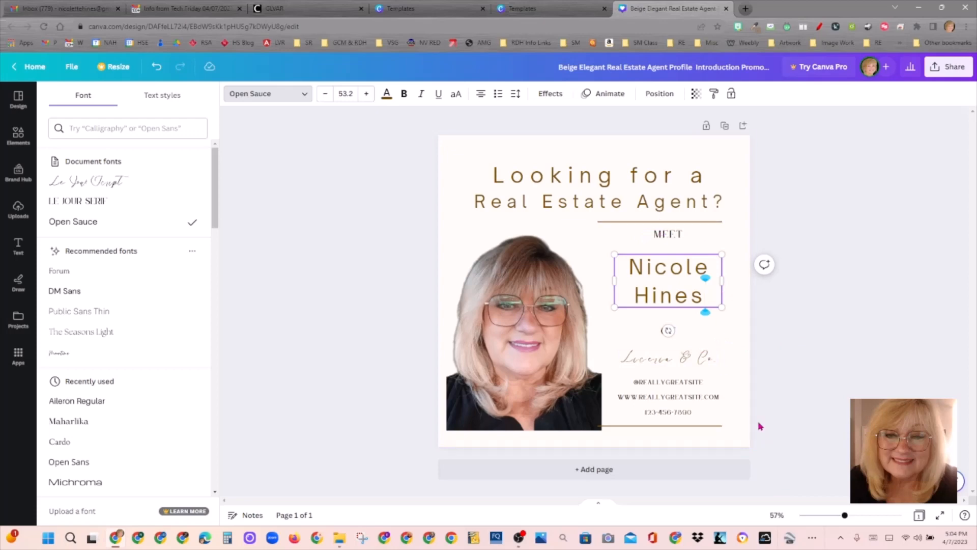
{"action": "left_click", "coordinate": [698, 358]}
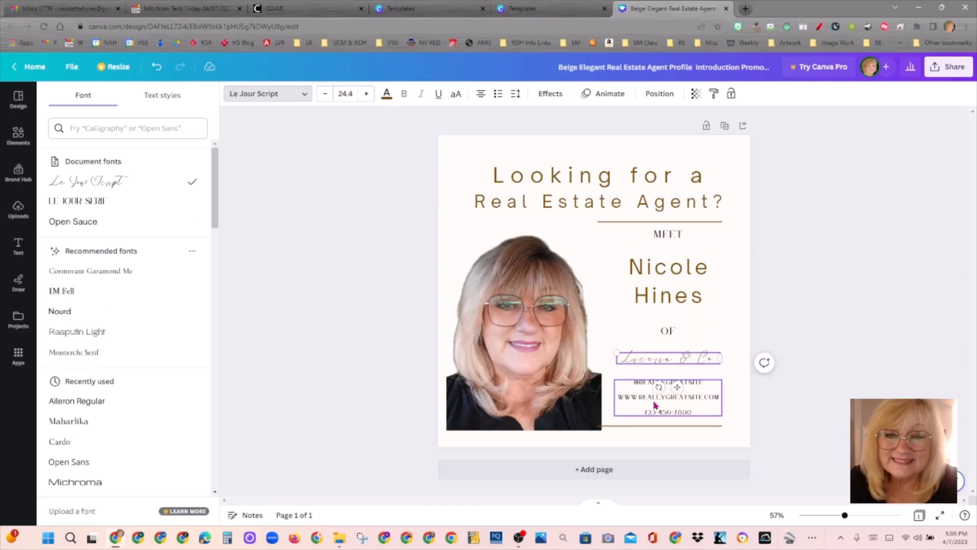
Step: Replace 'Lucerne & Co.' with 'HomeSmart Encore' in the brokerage line
{"action": "double_click", "coordinate": [674, 359]}
{"action": "type", "text": "HOme"}
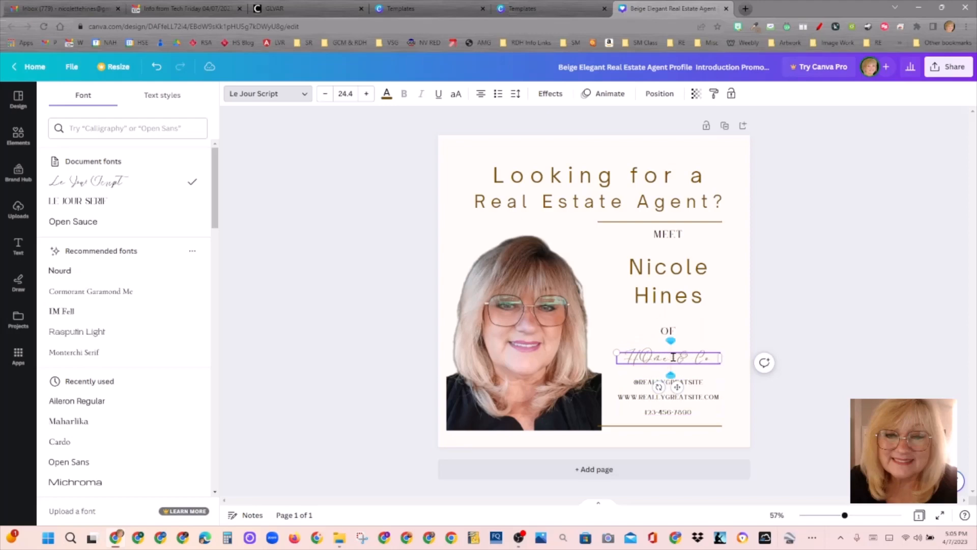
{"action": "type", "text": "Smart Enc"}
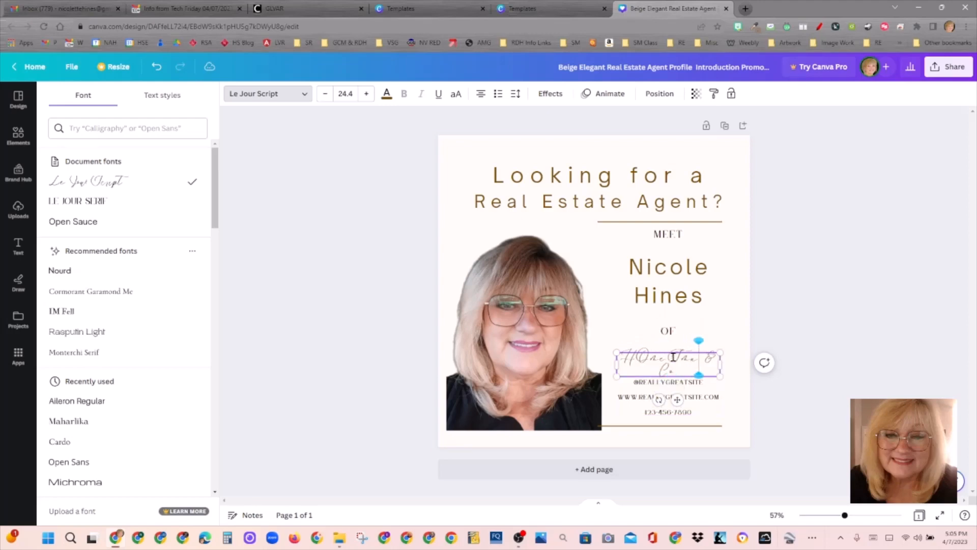
{"action": "type", "text": "ore"}
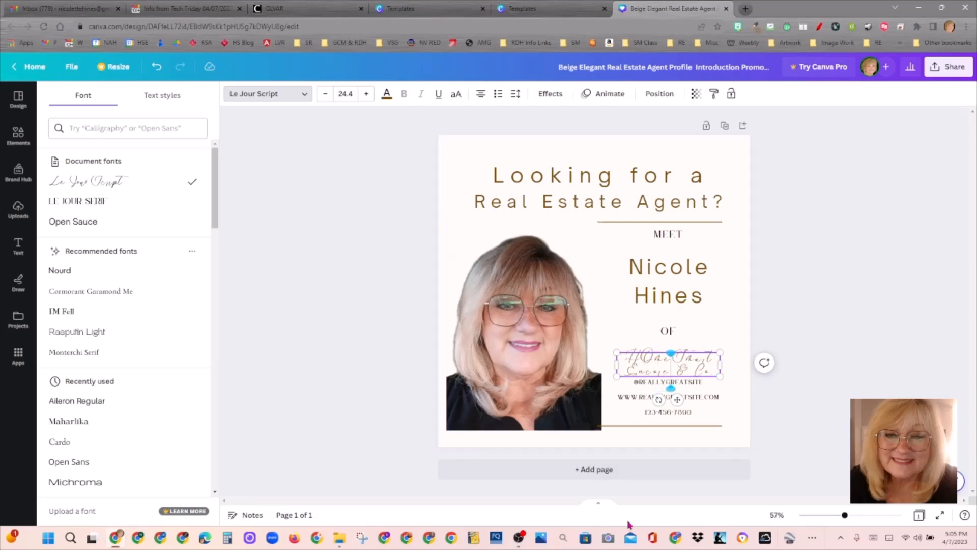
{"action": "key", "text": "BackSpace"}
{"action": "key", "text": "BackSpace"}
{"action": "key", "text": "BackSpace"}
{"action": "key", "text": "BackSpace"}
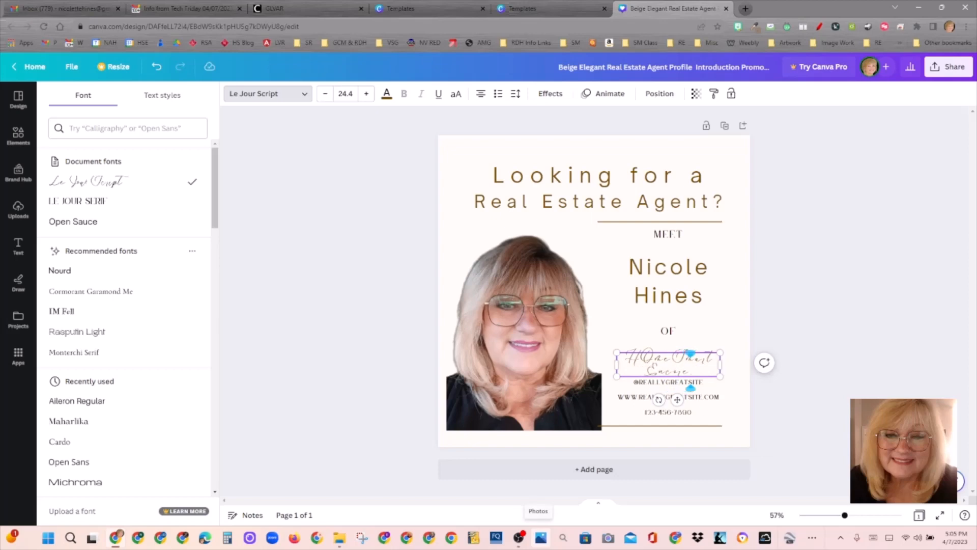
{"action": "key", "text": "Delete"}
Step: Set the brokerage line in IM Fell and correct 'HOmeSmart' to 'HomeSmart'
{"action": "left_click", "coordinate": [273, 99]}
{"action": "left_click", "coordinate": [264, 99]}
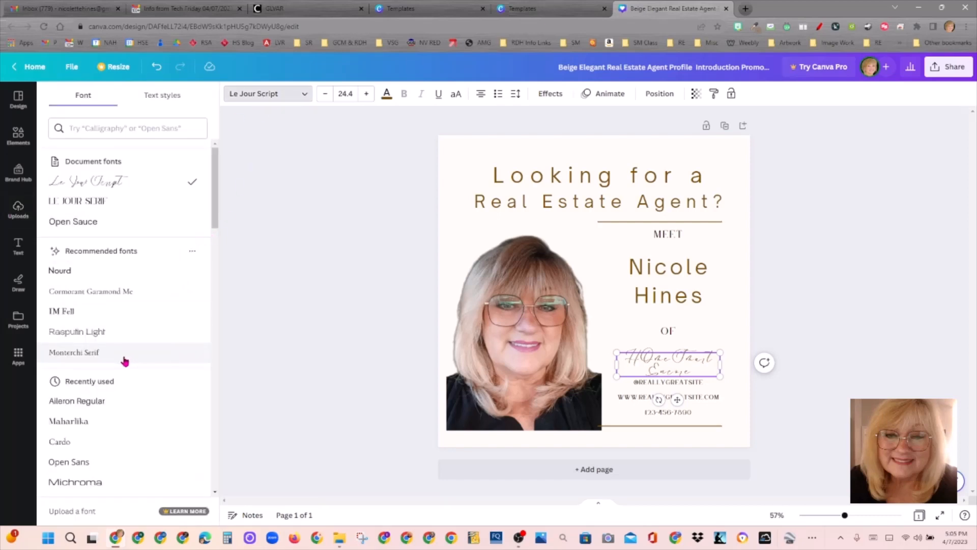
{"action": "left_click", "coordinate": [80, 315]}
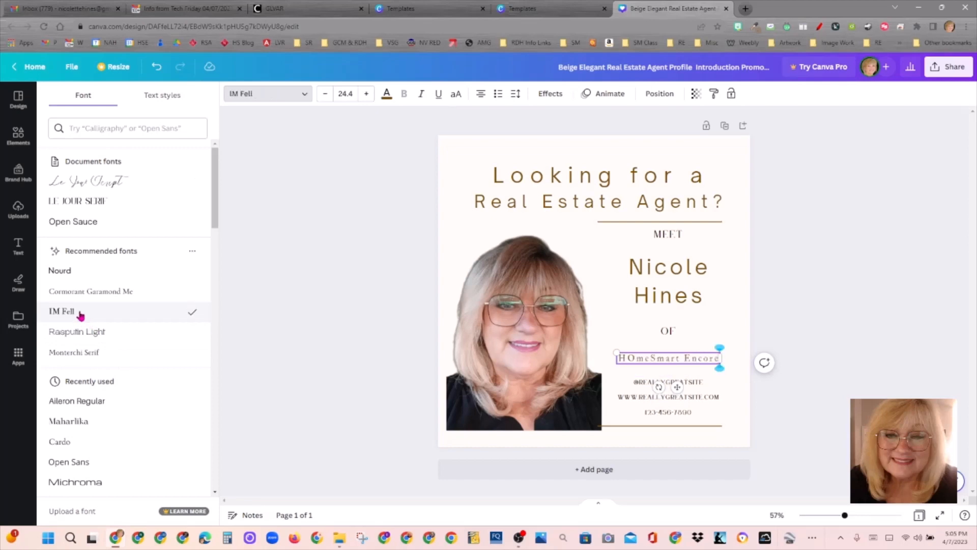
{"action": "left_click", "coordinate": [636, 358]}
{"action": "key", "text": "BackSpace"}
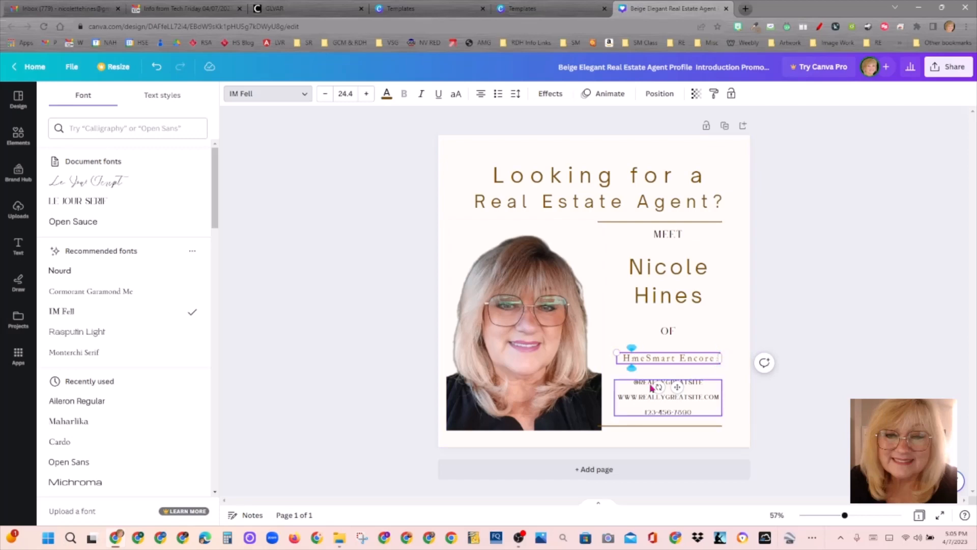
{"action": "type", "text": "o"}
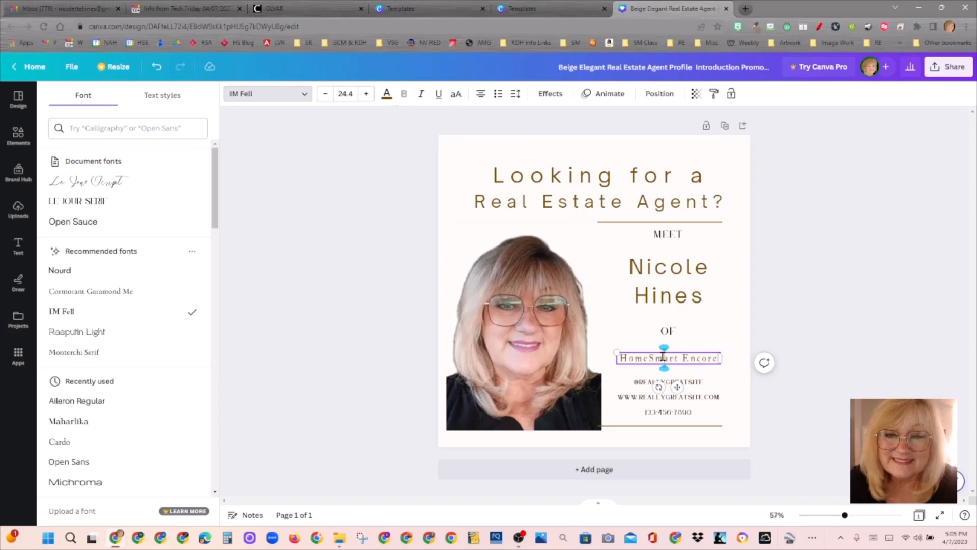
{"action": "left_click", "coordinate": [687, 352]}
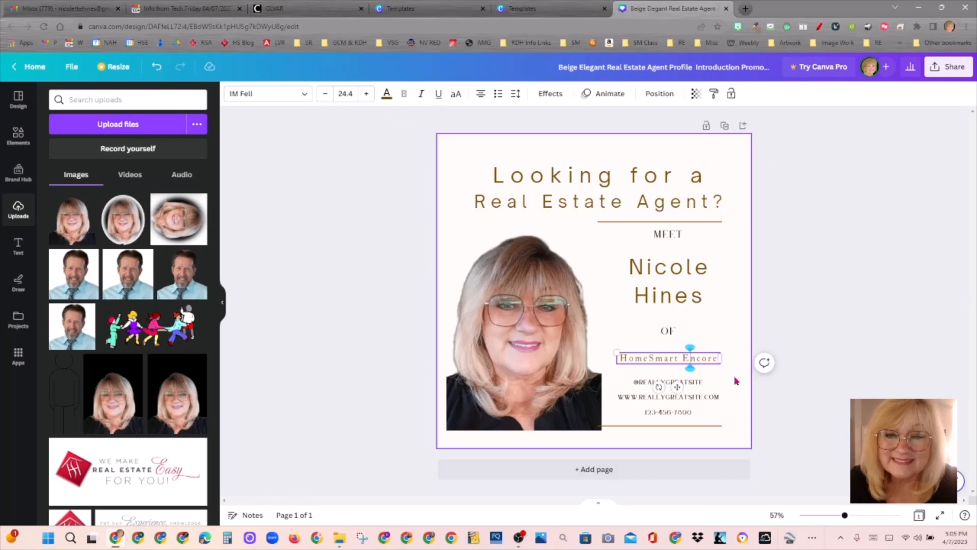
Step: Make the agent's name text bold
{"action": "left_click", "coordinate": [712, 369]}
{"action": "left_click", "coordinate": [712, 366]}
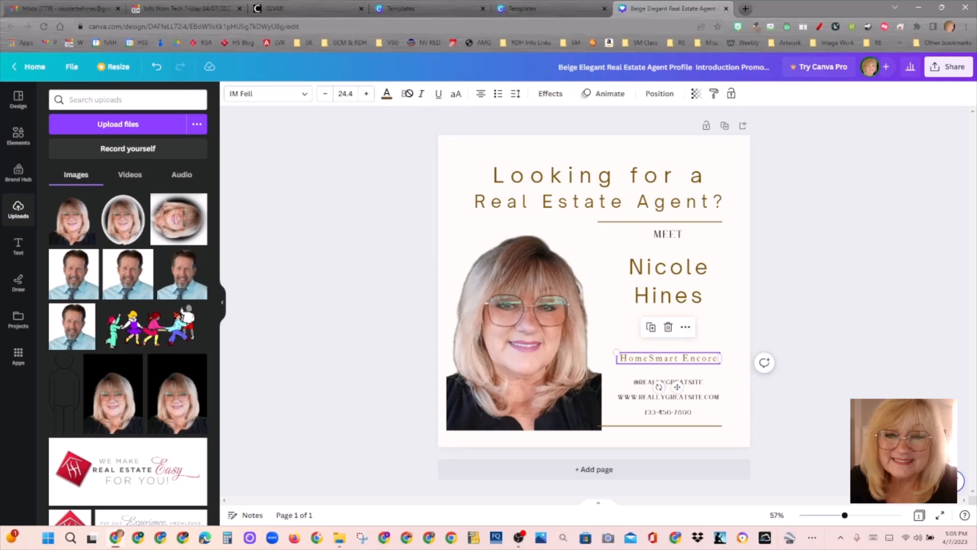
{"action": "left_click", "coordinate": [715, 278]}
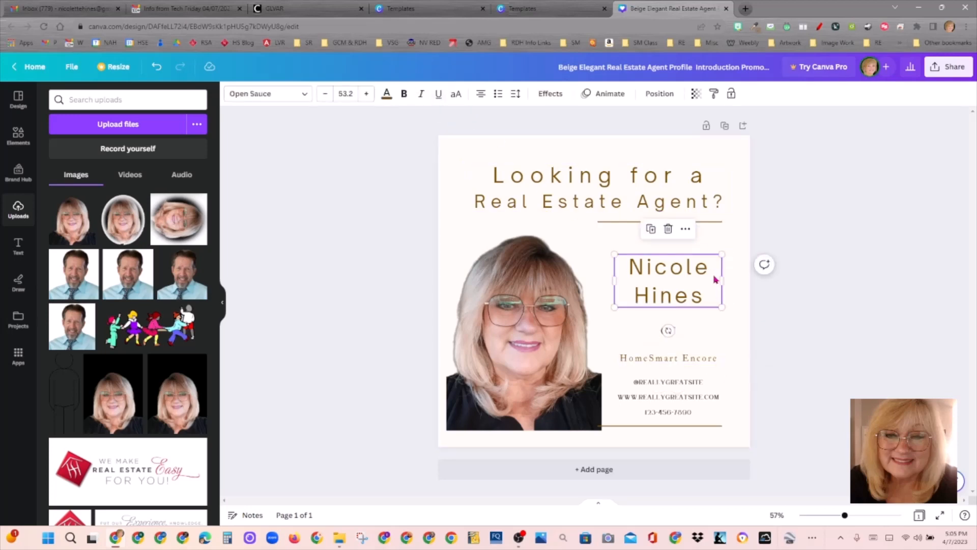
{"action": "left_click", "coordinate": [403, 101]}
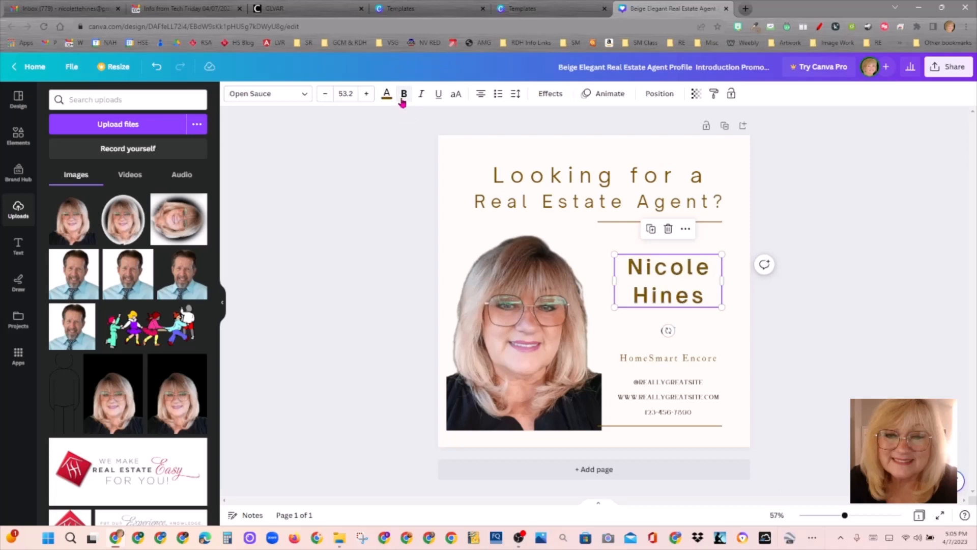
Step: Make the 'Looking for a Real Estate Agent?' heading bold
{"action": "left_click", "coordinate": [585, 175]}
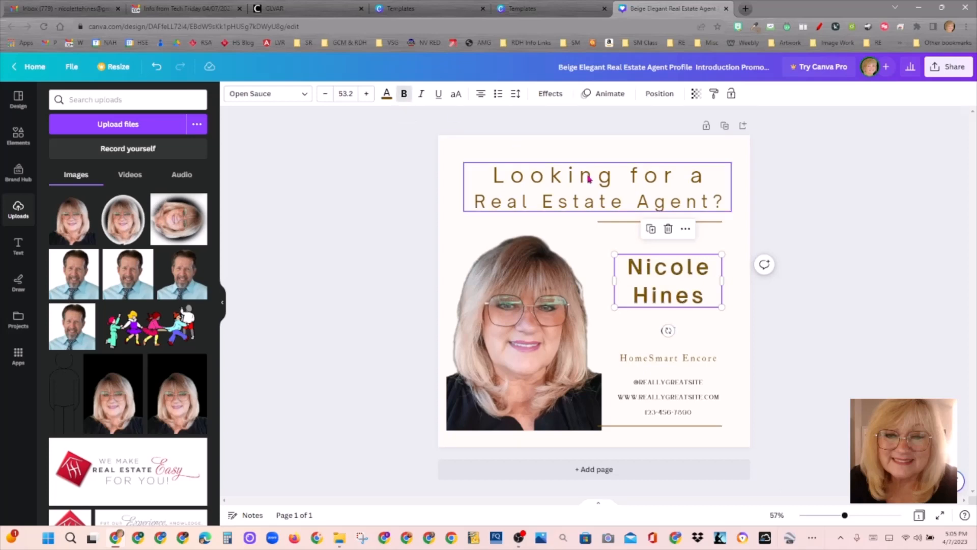
{"action": "left_click", "coordinate": [405, 95]}
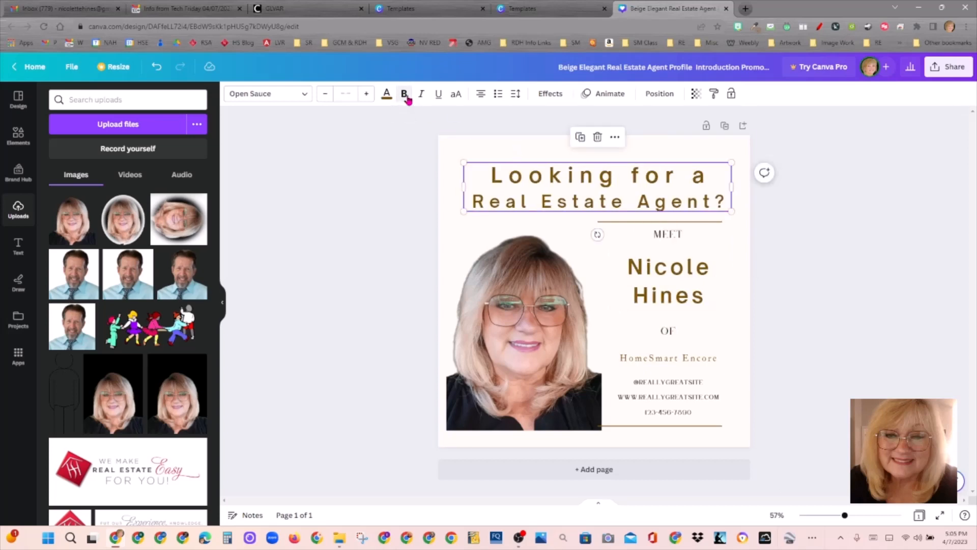
{"action": "left_click", "coordinate": [328, 216]}
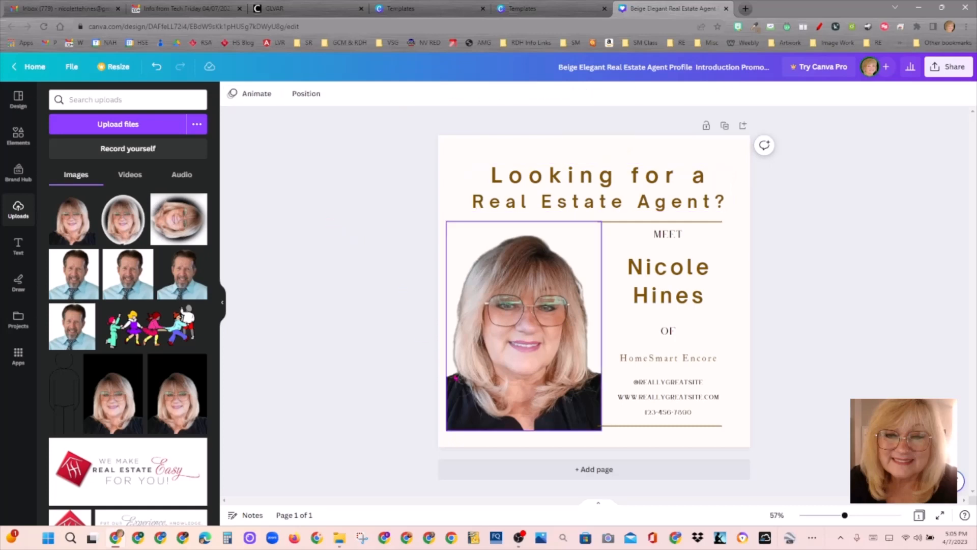
{"action": "left_click", "coordinate": [673, 235]}
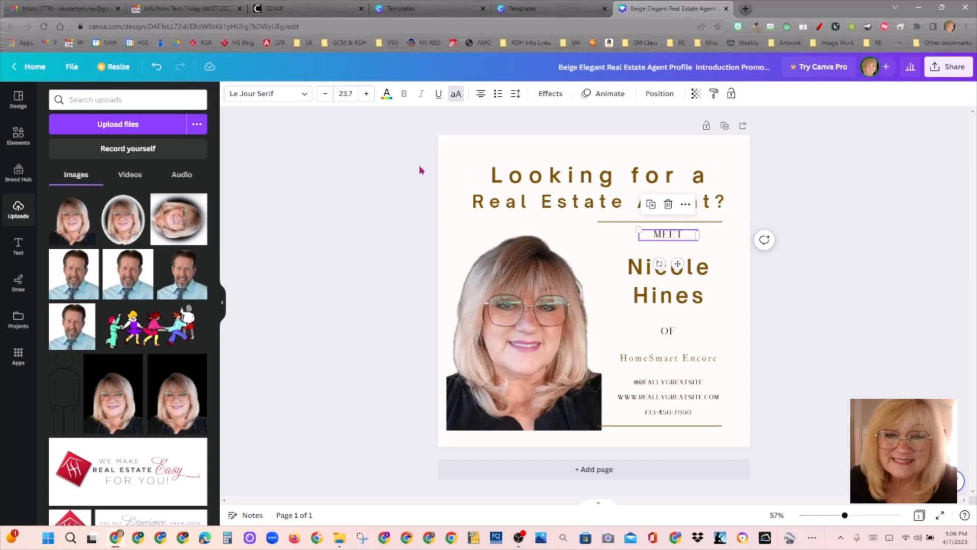
Step: Set the MEET label in Open Sauce instead of Forum and show it as lowercase 'meet'
{"action": "left_click", "coordinate": [283, 94]}
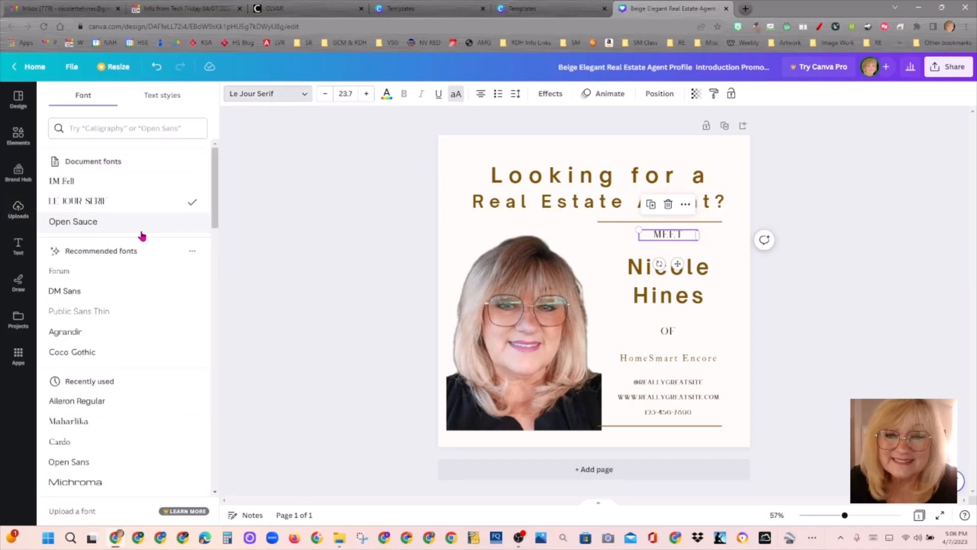
{"action": "left_click", "coordinate": [101, 277]}
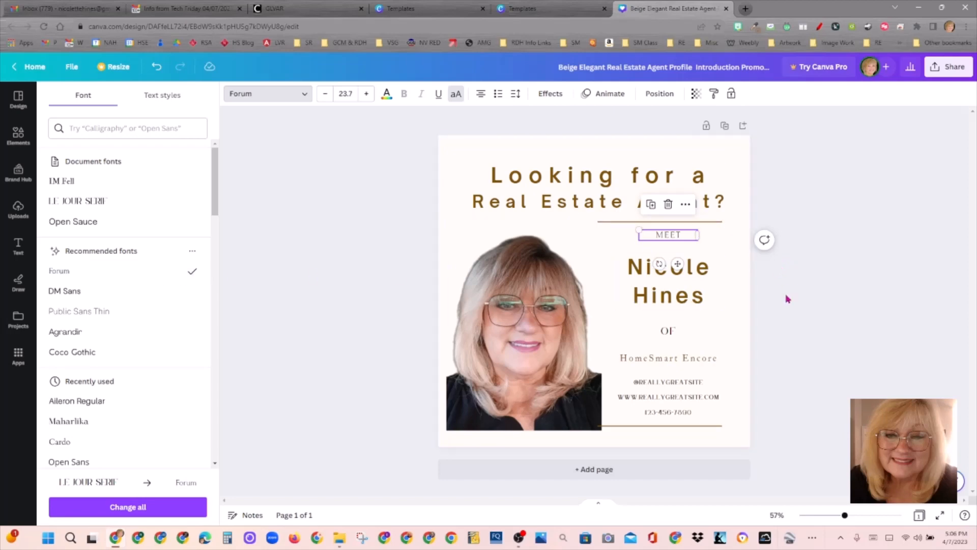
{"action": "left_click", "coordinate": [786, 309]}
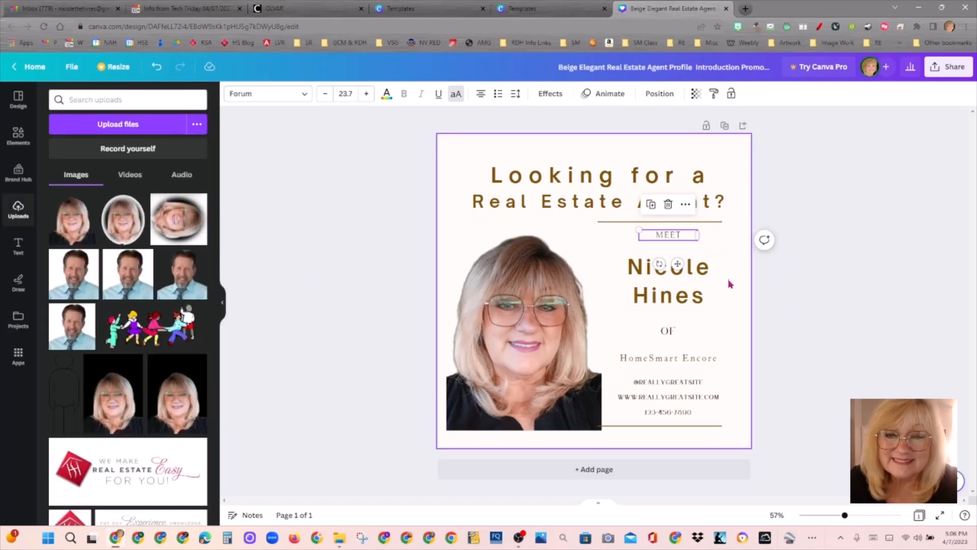
{"action": "left_click", "coordinate": [730, 284]}
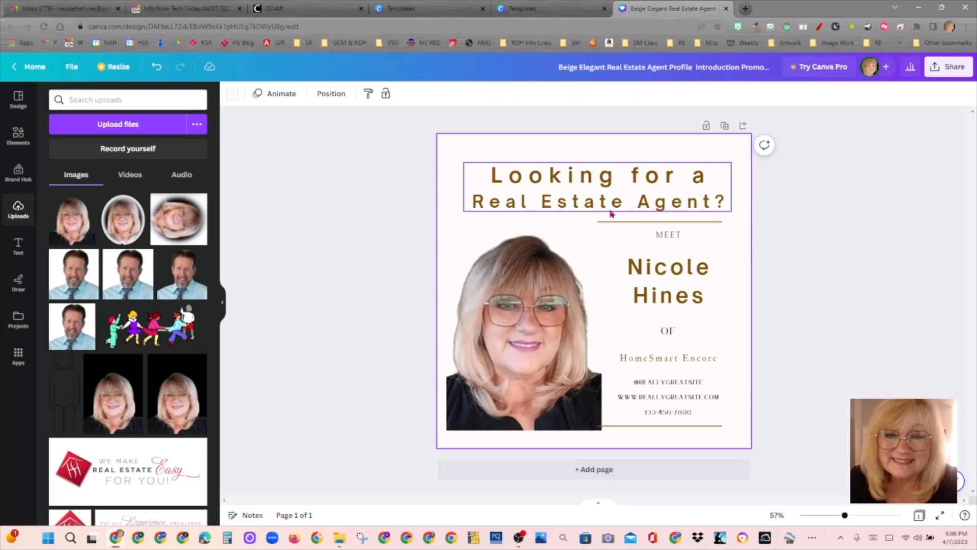
{"action": "left_click", "coordinate": [685, 235]}
{"action": "left_click", "coordinate": [305, 94]}
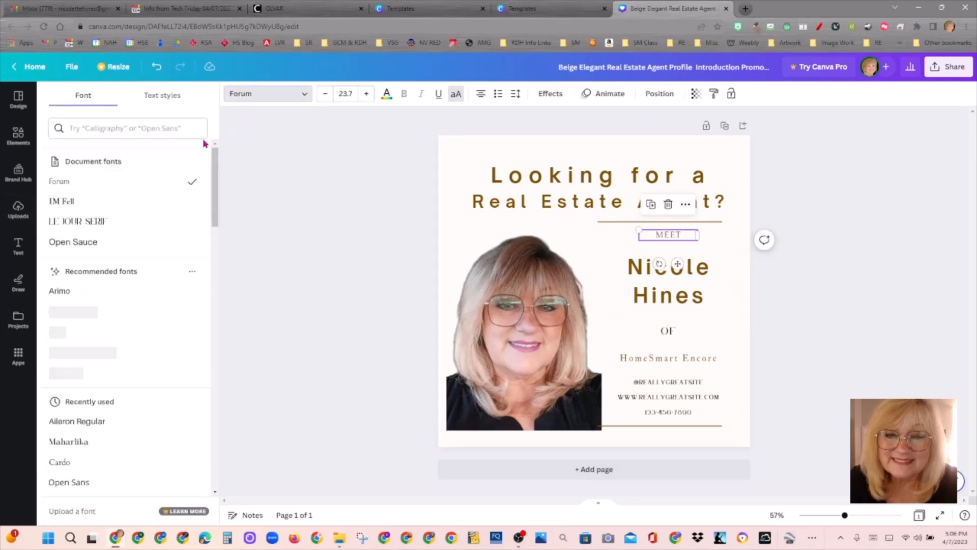
{"action": "left_click", "coordinate": [134, 252]}
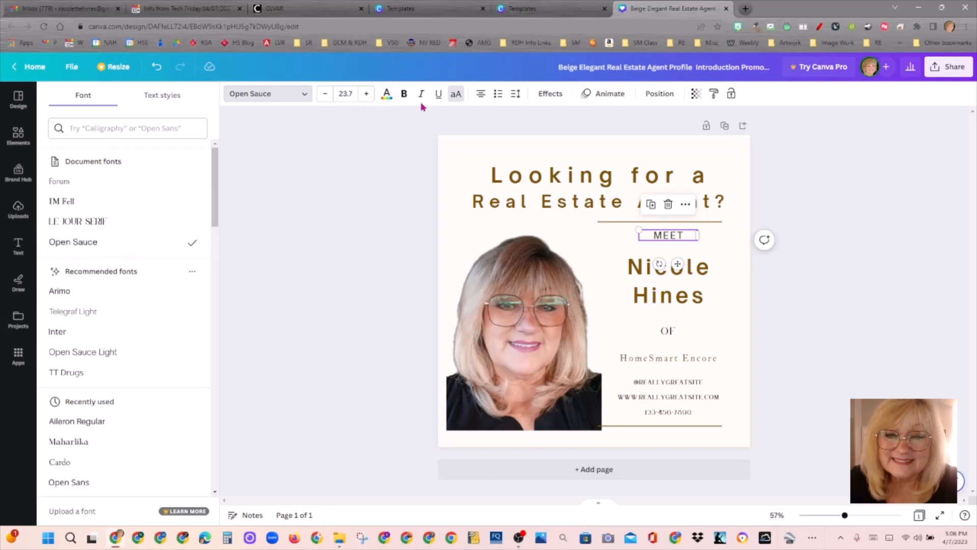
{"action": "left_click", "coordinate": [455, 94]}
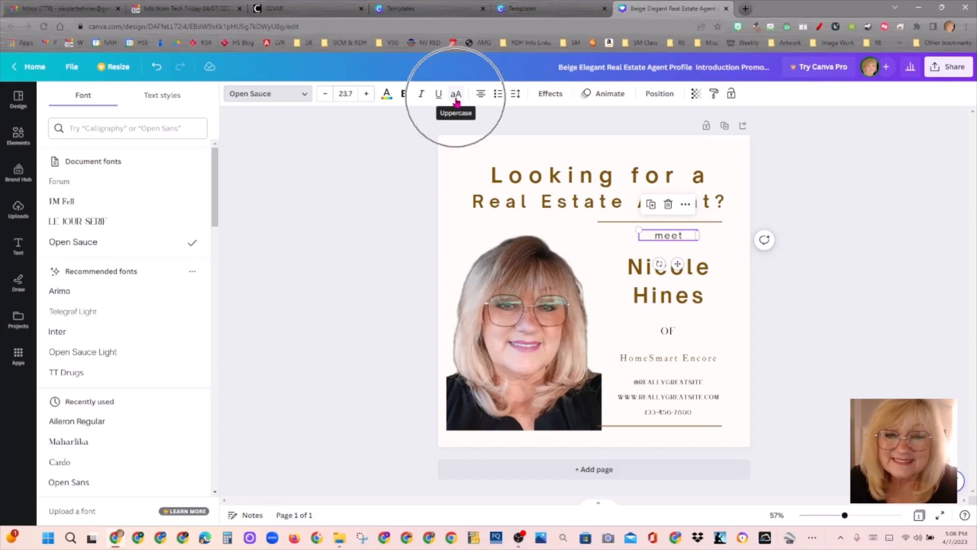
{"action": "left_click", "coordinate": [456, 100]}
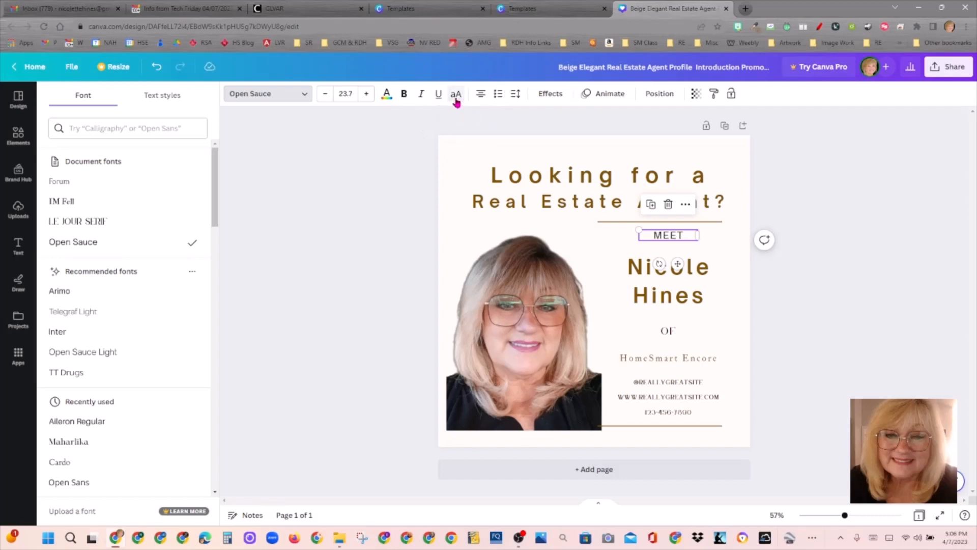
{"action": "left_click", "coordinate": [457, 102]}
Step: Try all capitals on the heading, then return it to mixed case
{"action": "left_click", "coordinate": [550, 203]}
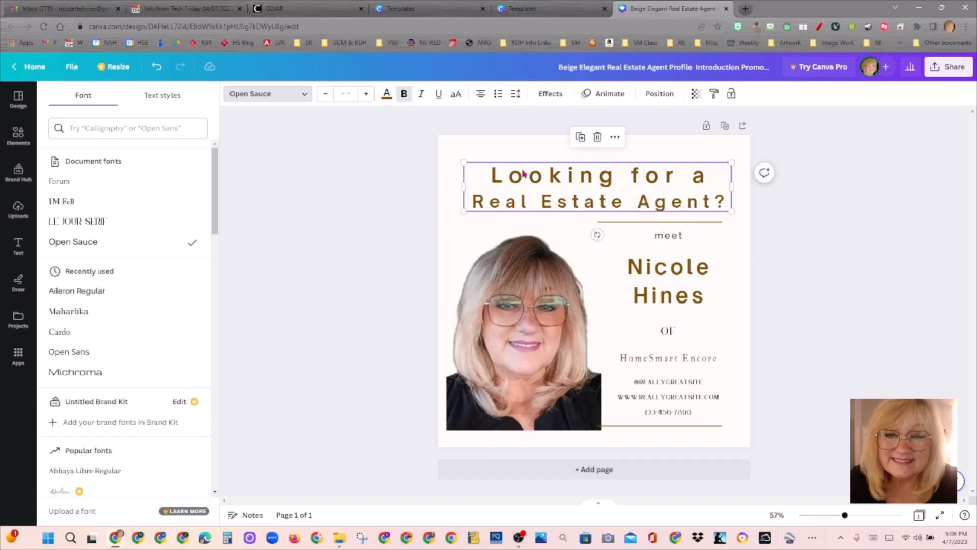
{"action": "left_click", "coordinate": [457, 97]}
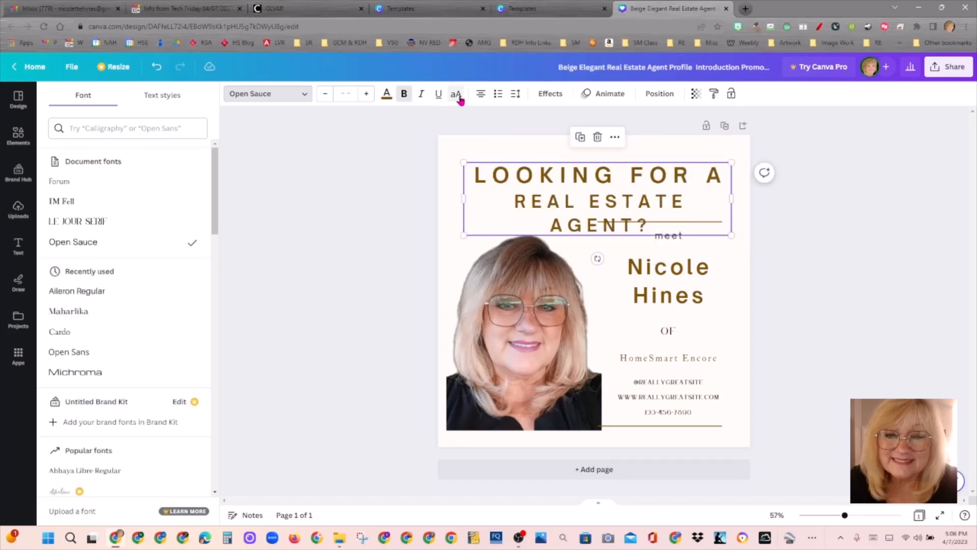
{"action": "left_click", "coordinate": [457, 97]}
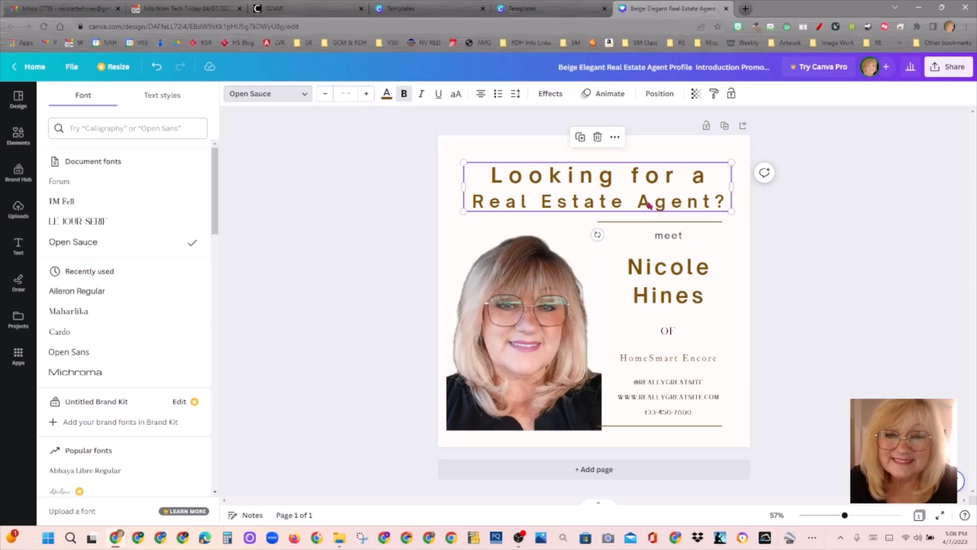
Step: Select all of the heading's text and set its font size to 45
{"action": "left_click", "coordinate": [548, 176]}
{"action": "left_click_drag", "start_coordinate": [549, 175], "coordinate": [598, 167]}
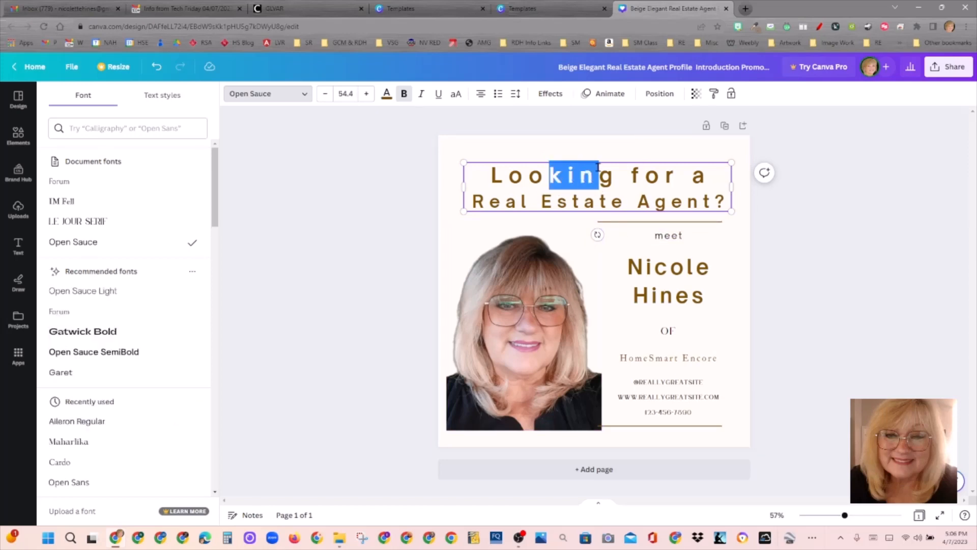
{"action": "left_click", "coordinate": [520, 200]}
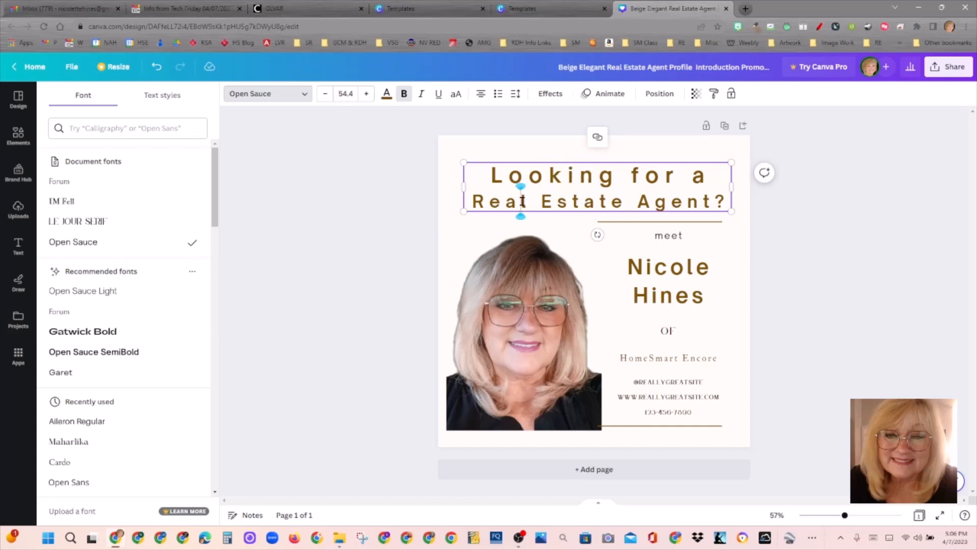
{"action": "left_click", "coordinate": [475, 201]}
{"action": "left_click_drag", "start_coordinate": [475, 201], "coordinate": [725, 202]}
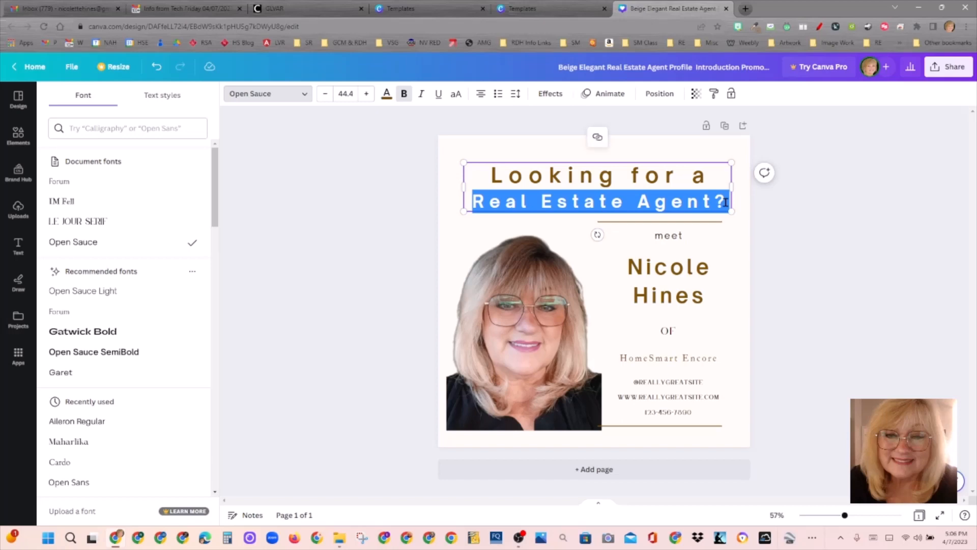
{"action": "left_click", "coordinate": [509, 175]}
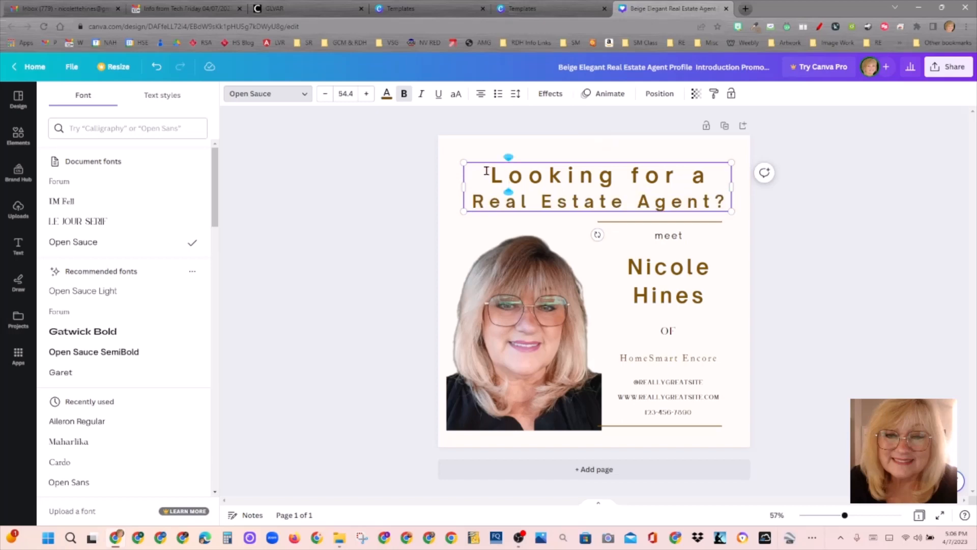
{"action": "left_click_drag", "start_coordinate": [490, 201], "coordinate": [539, 197]}
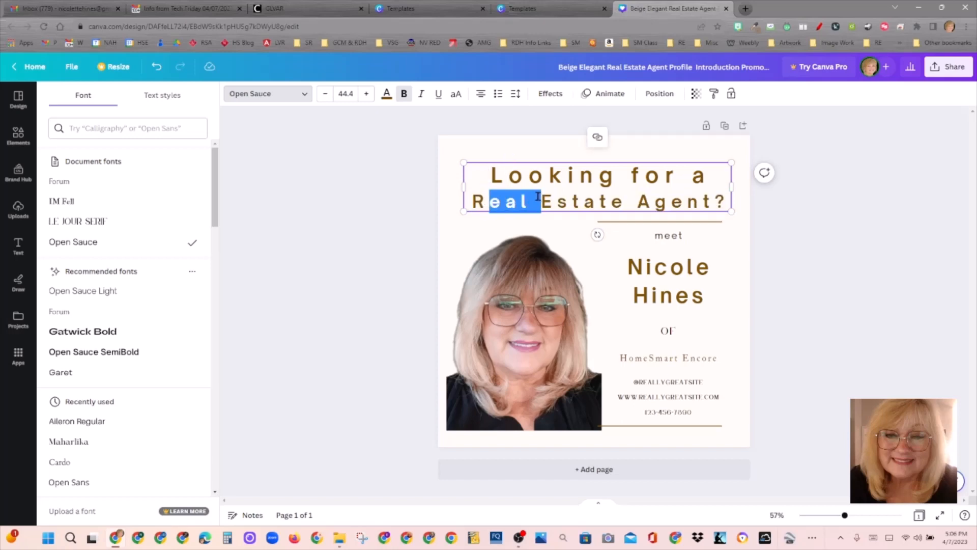
{"action": "left_click_drag", "start_coordinate": [479, 174], "coordinate": [742, 212]}
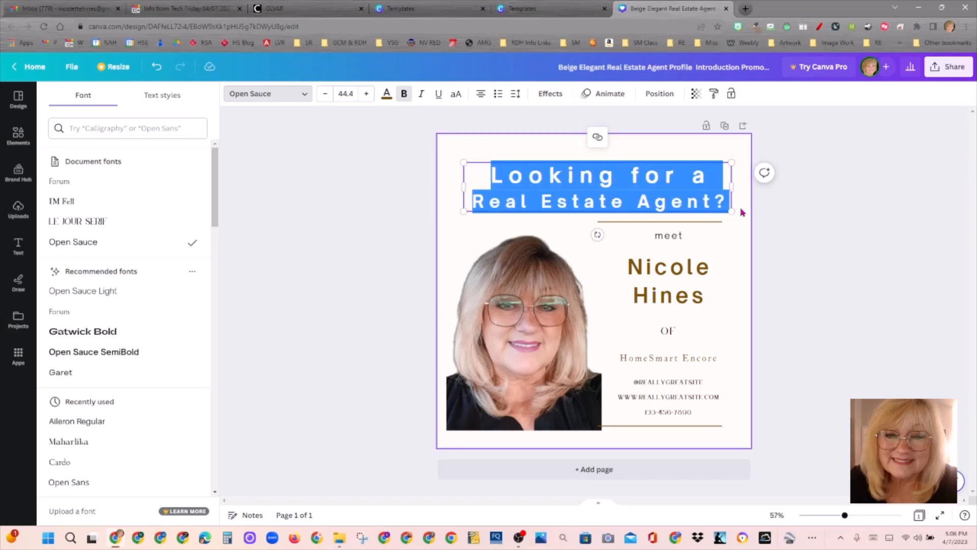
{"action": "left_click", "coordinate": [346, 93]}
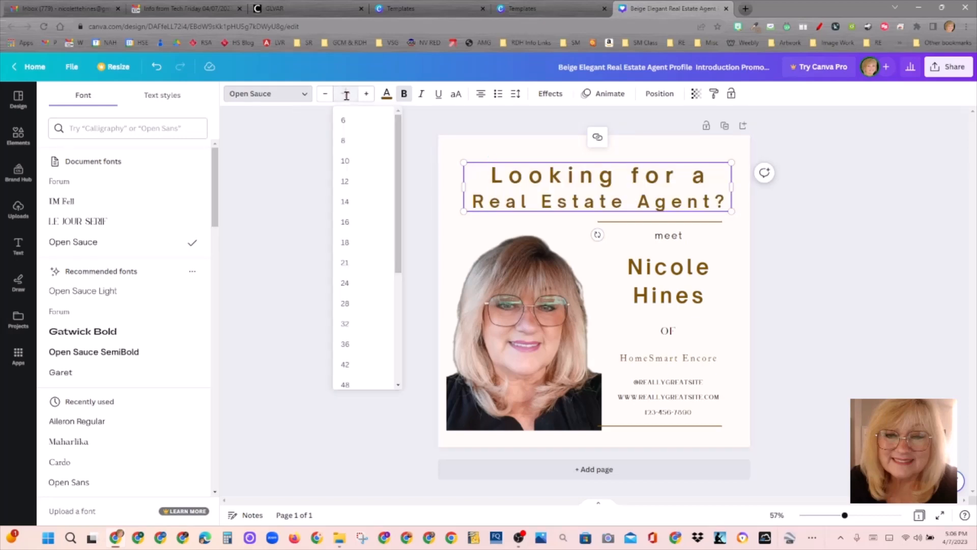
{"action": "type", "text": "45"}
{"action": "key", "text": "Return"}
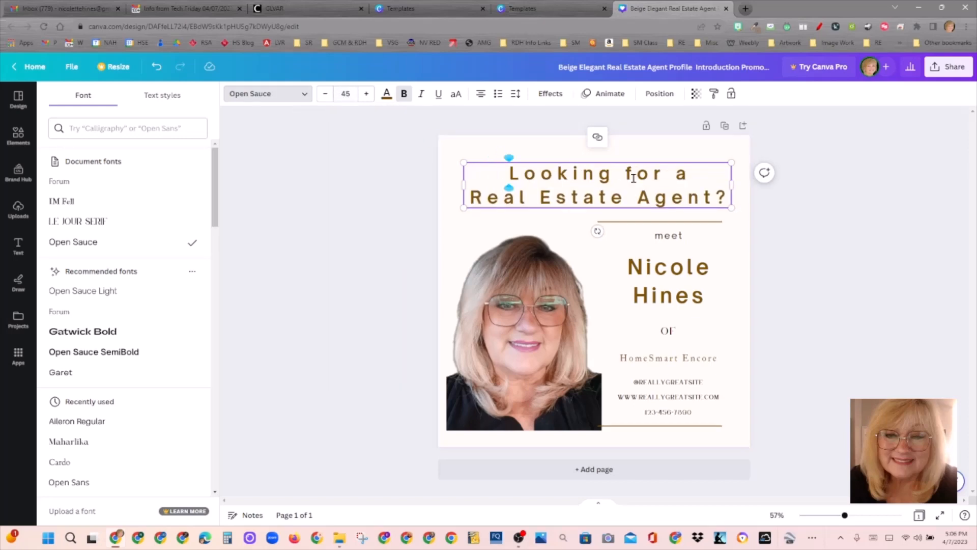
{"action": "left_click", "coordinate": [655, 214]}
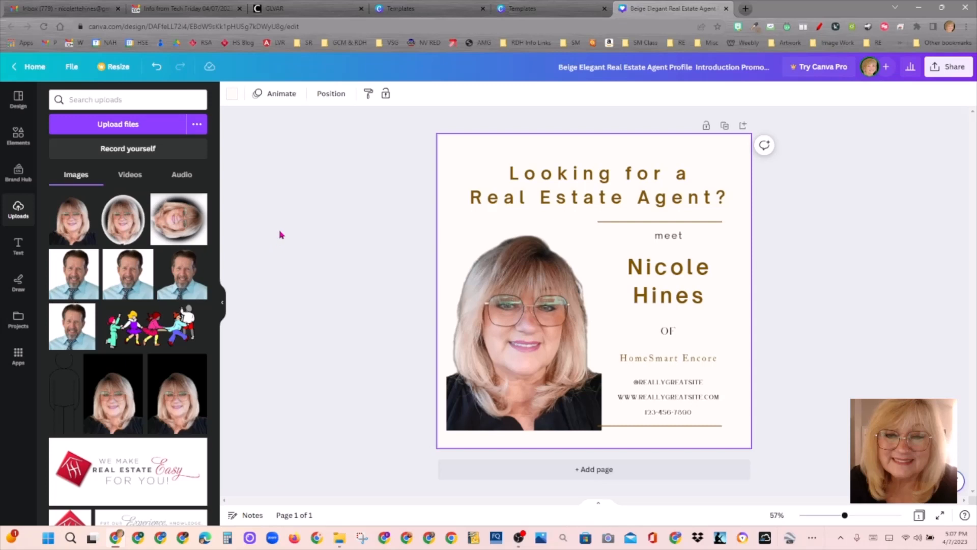
{"action": "left_click", "coordinate": [546, 208]}
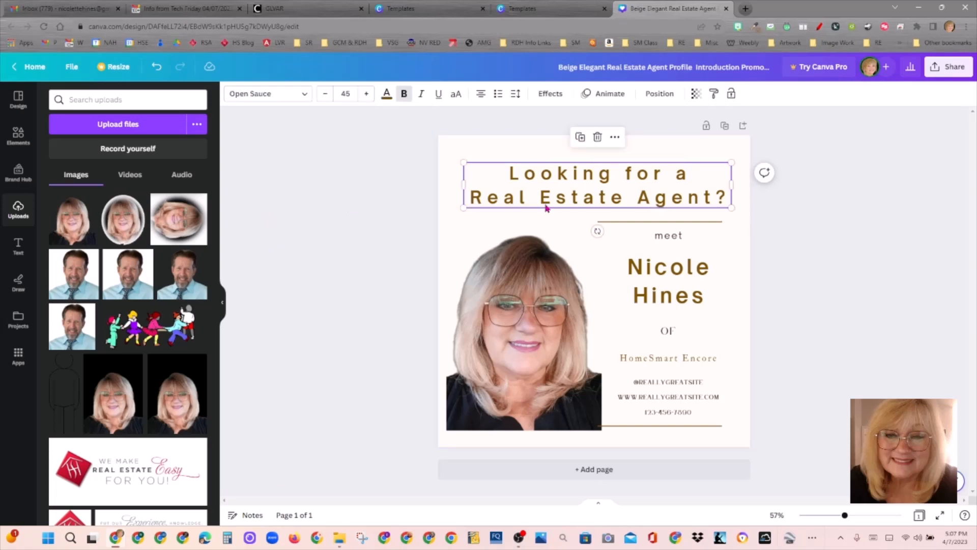
Step: Give the heading the Splice text effect after trying Outline and Hollow
{"action": "left_click", "coordinate": [551, 97]}
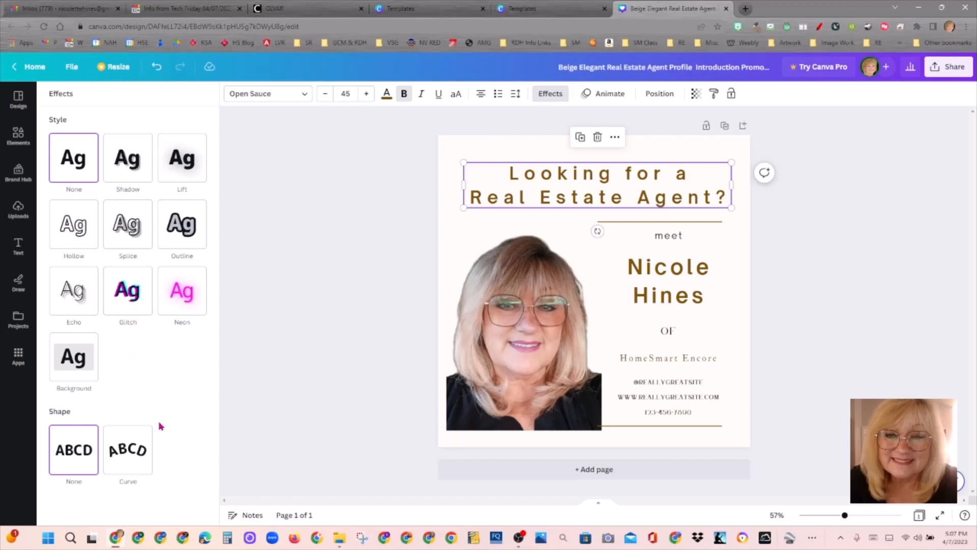
{"action": "left_click", "coordinate": [142, 240]}
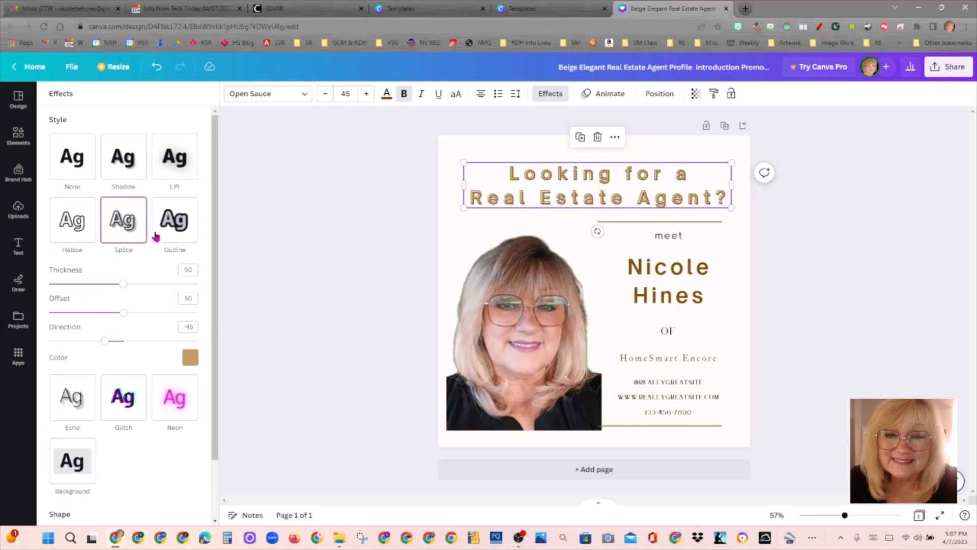
{"action": "left_click", "coordinate": [196, 230]}
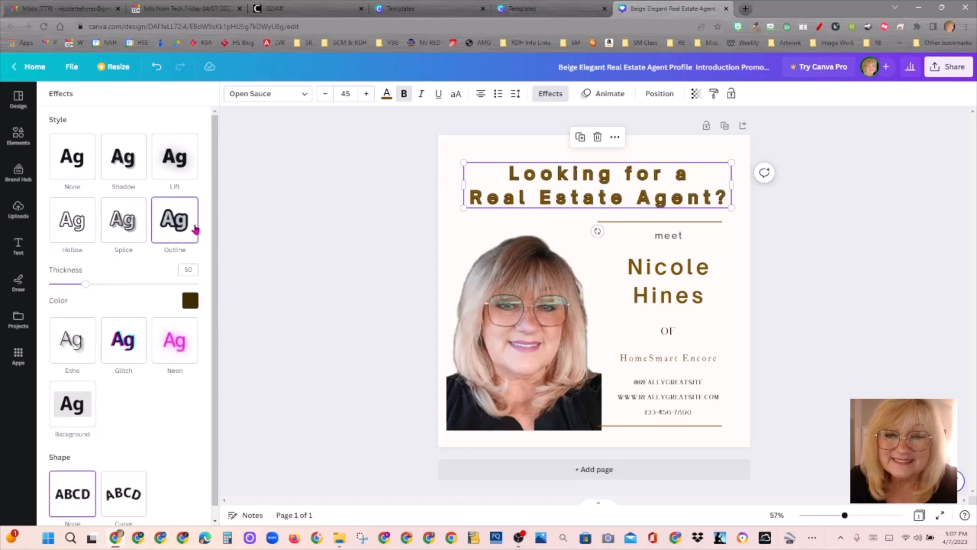
{"action": "left_click", "coordinate": [103, 225]}
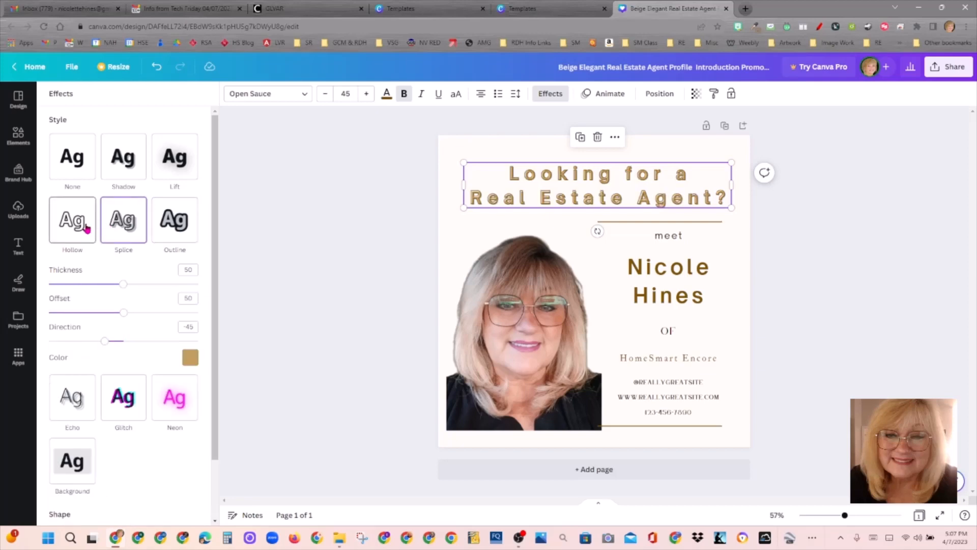
{"action": "left_click", "coordinate": [87, 229]}
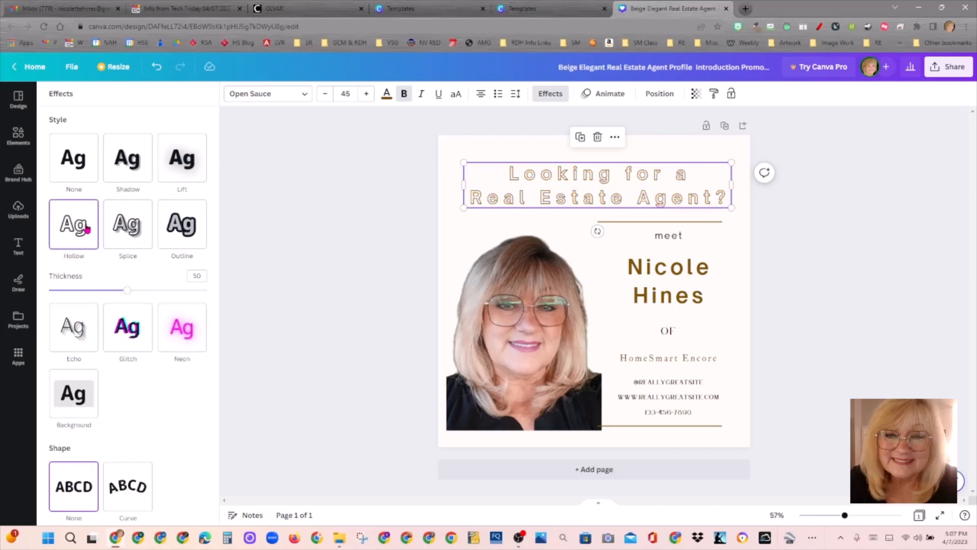
{"action": "left_click", "coordinate": [137, 237]}
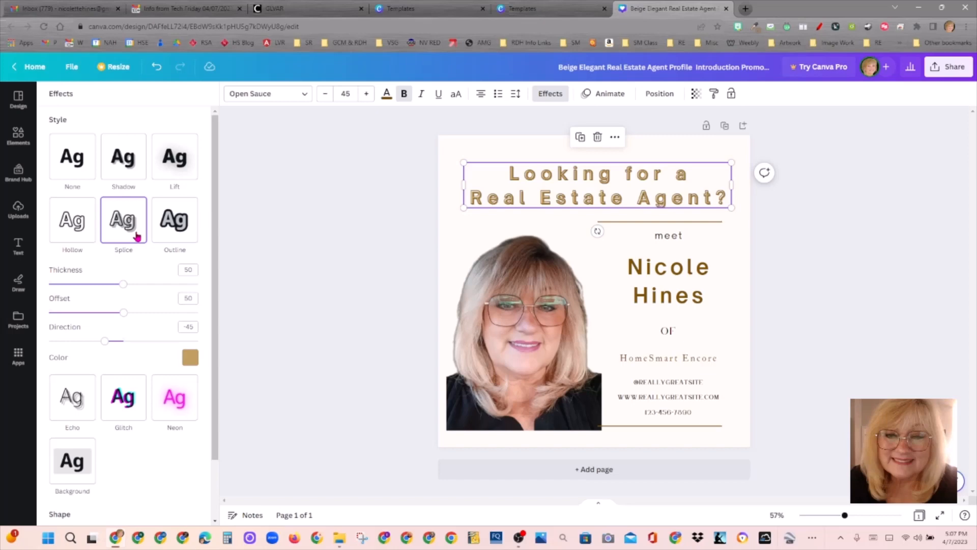
Step: Apply the Splice text effect to the agent's name as well
{"action": "left_click", "coordinate": [652, 282]}
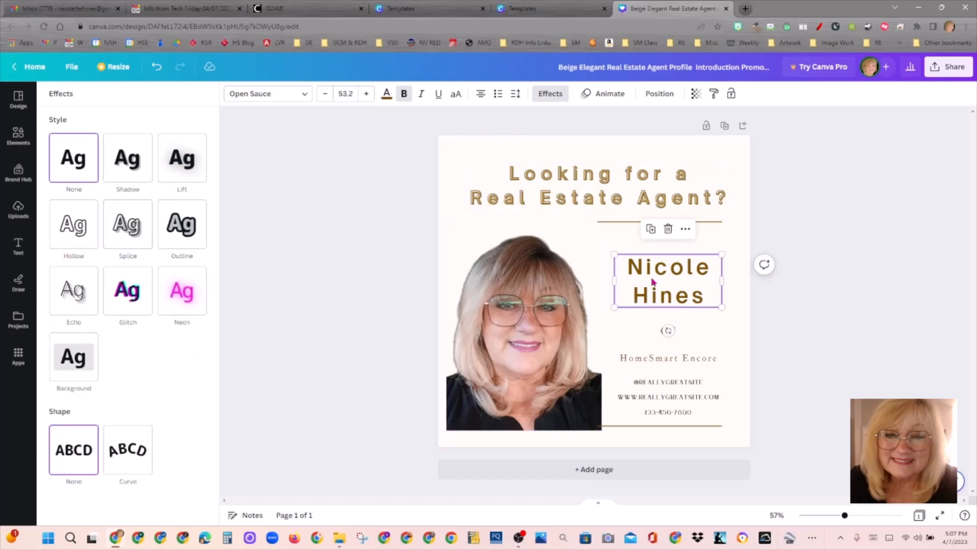
{"action": "left_click", "coordinate": [137, 239]}
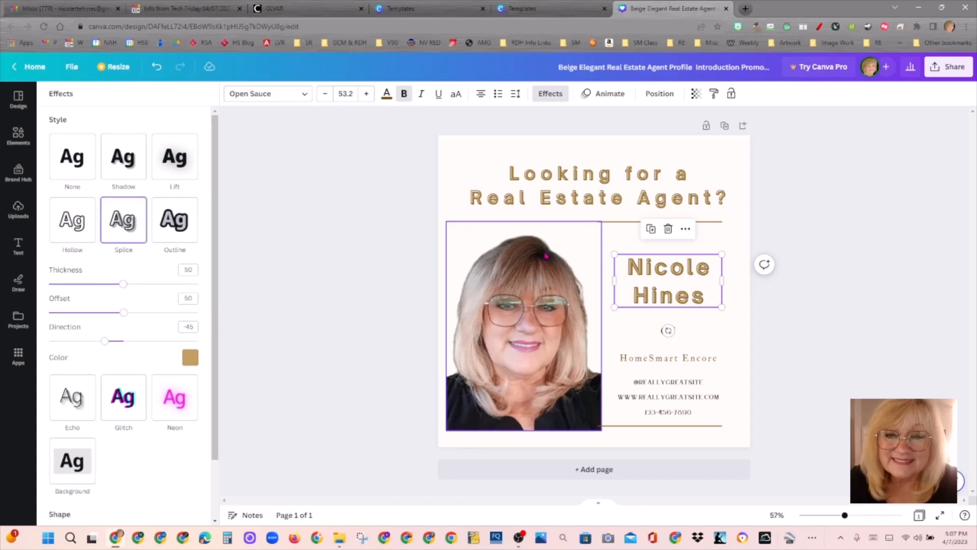
{"action": "left_click", "coordinate": [654, 283]}
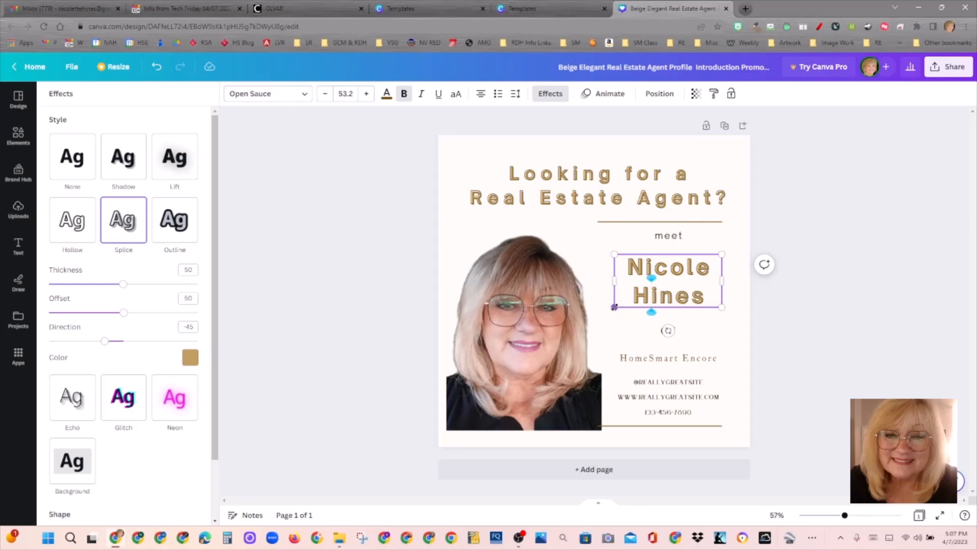
{"action": "left_click", "coordinate": [621, 312]}
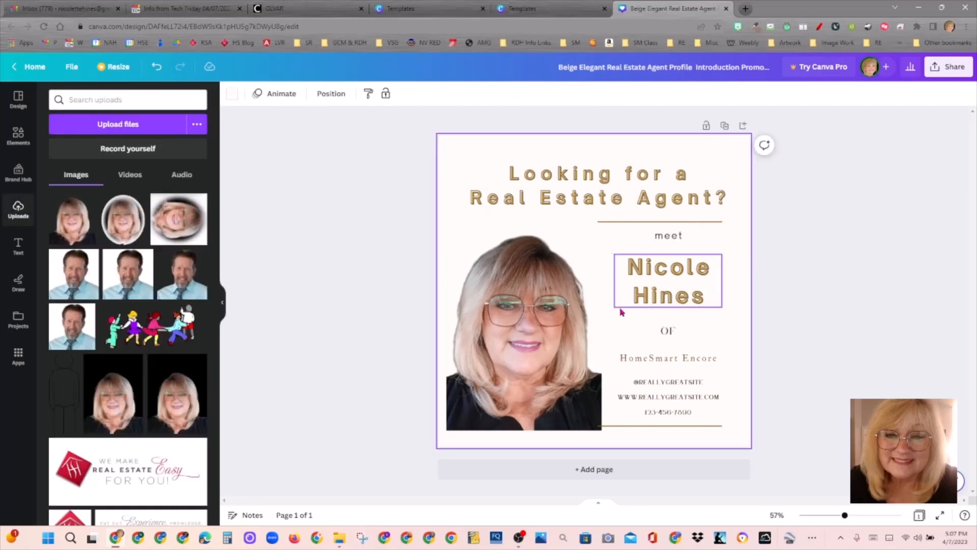
{"action": "left_click", "coordinate": [622, 309]}
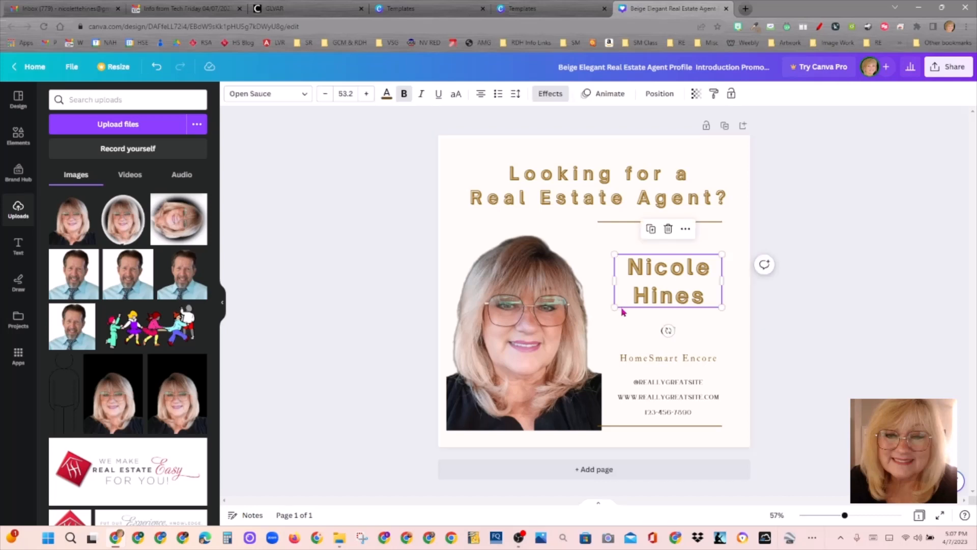
Step: Search 'cursive' fonts and try Feeling Passionate, Beth Ellen and Sweet Apricot on the name
{"action": "left_click", "coordinate": [294, 98]}
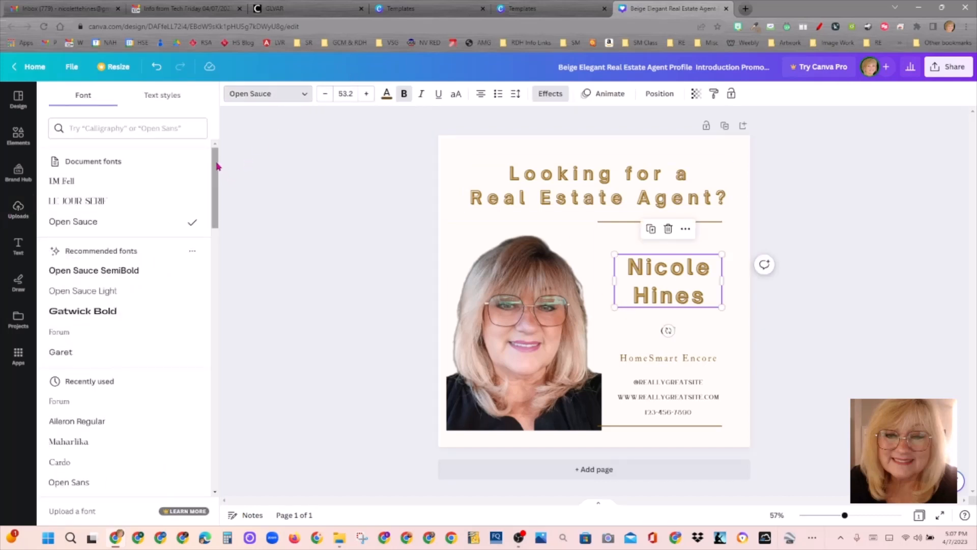
{"action": "left_click", "coordinate": [176, 124]}
{"action": "type", "text": "curs"}
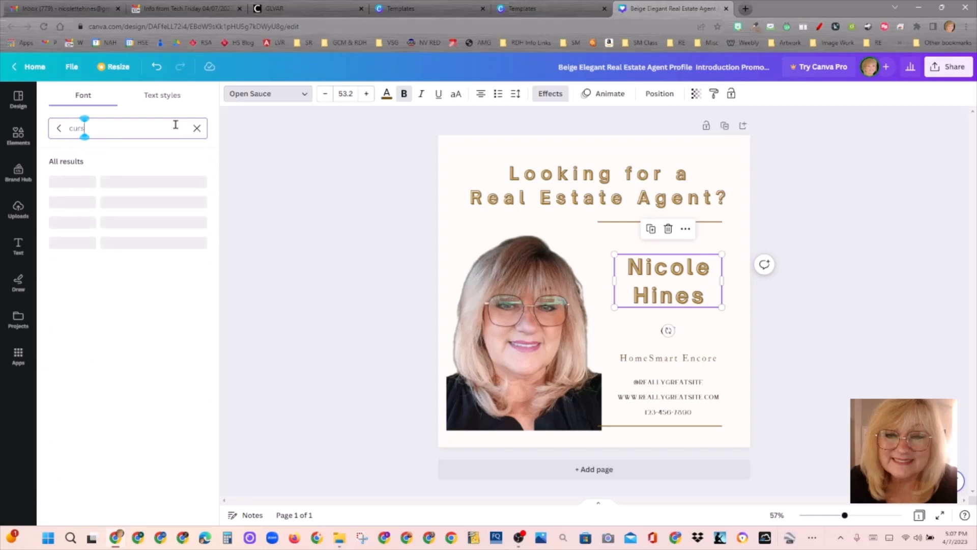
{"action": "type", "text": "ive"}
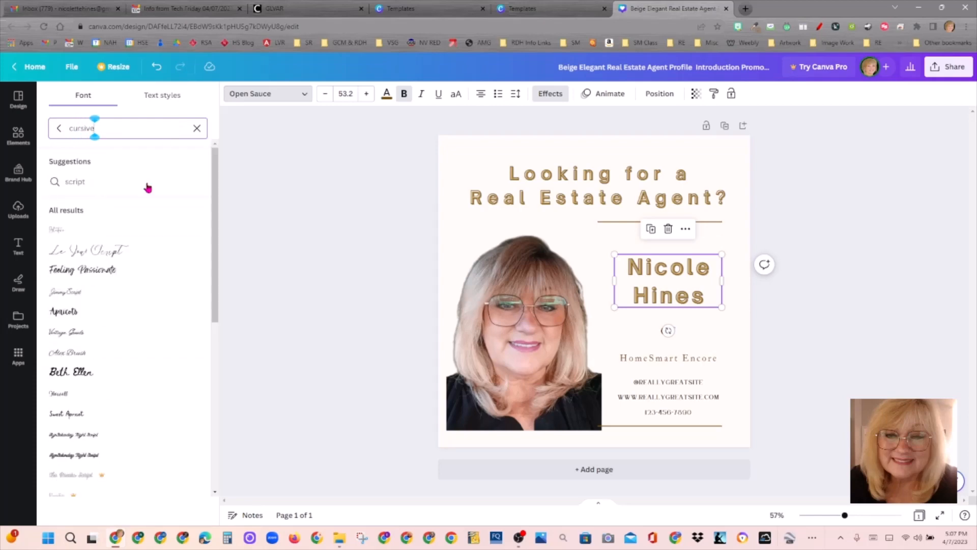
{"action": "left_click", "coordinate": [135, 277]}
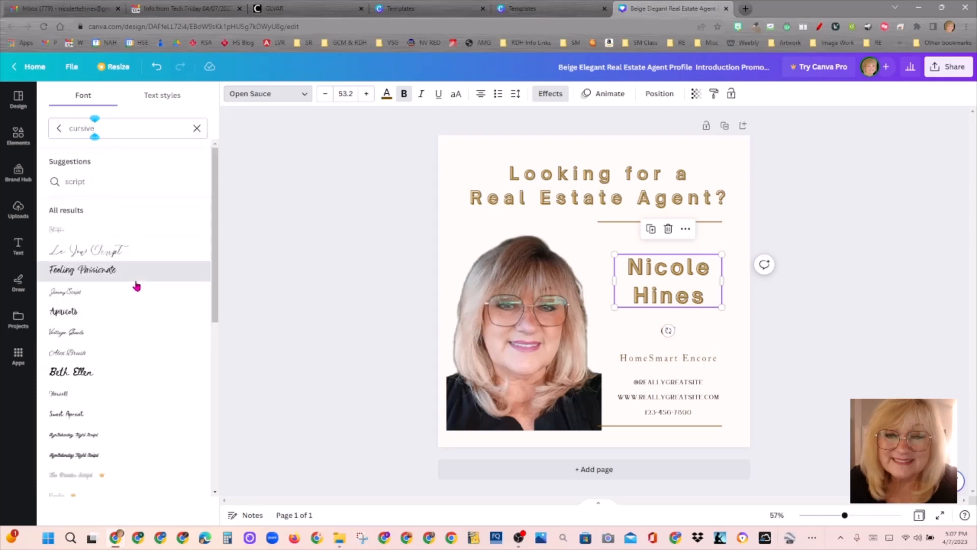
{"action": "left_click", "coordinate": [106, 374]}
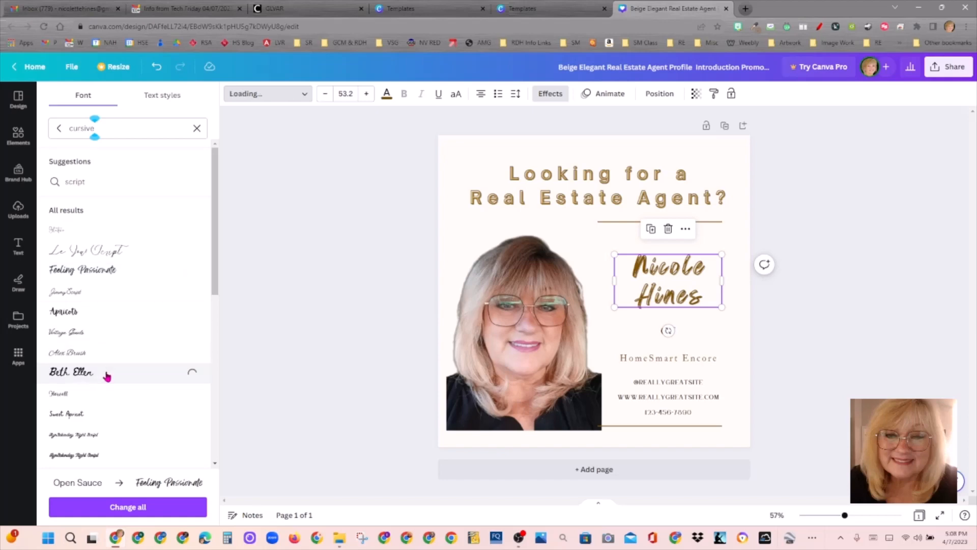
{"action": "left_click", "coordinate": [104, 421]}
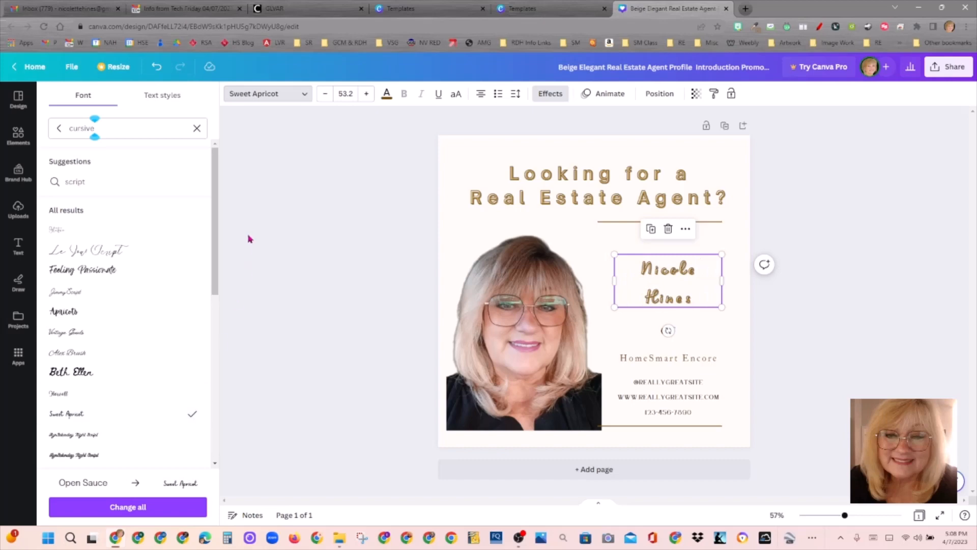
Step: Enlarge the name text, then bring it back down to size 62.2
{"action": "left_click", "coordinate": [366, 93]}
{"action": "left_click", "coordinate": [367, 94]}
{"action": "left_click", "coordinate": [366, 93]}
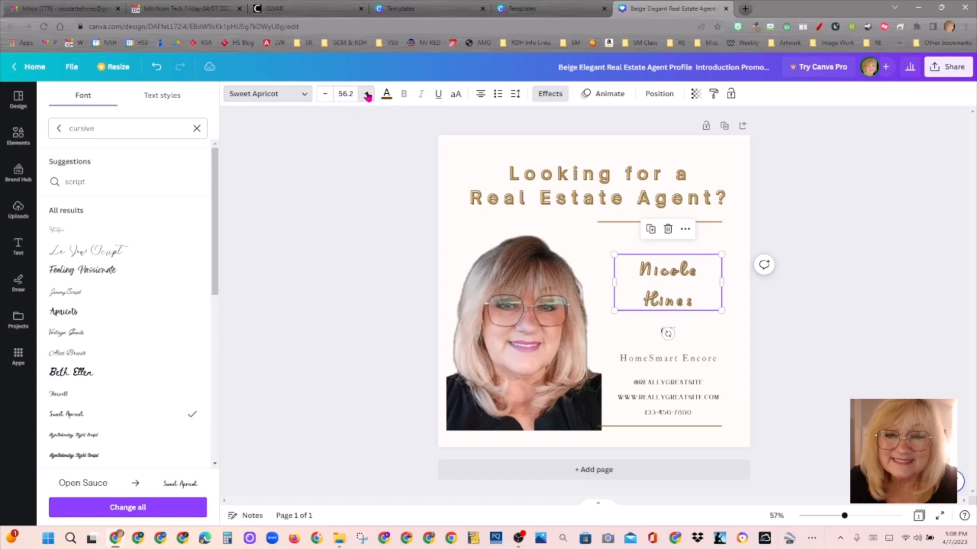
{"action": "left_click", "coordinate": [366, 94]}
{"action": "left_click", "coordinate": [367, 94]}
{"action": "left_click", "coordinate": [366, 94]}
{"action": "left_click", "coordinate": [367, 94]}
{"action": "left_click", "coordinate": [367, 94]}
{"action": "left_click", "coordinate": [367, 94]}
{"action": "left_click", "coordinate": [367, 93]}
{"action": "left_click", "coordinate": [367, 94]}
{"action": "left_click", "coordinate": [367, 93]}
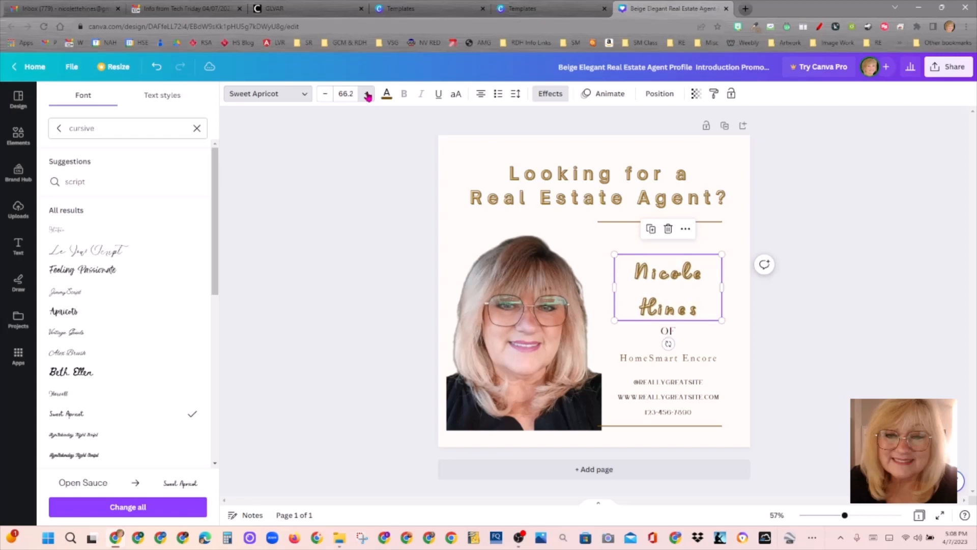
{"action": "left_click", "coordinate": [367, 94]}
{"action": "left_click", "coordinate": [367, 93]}
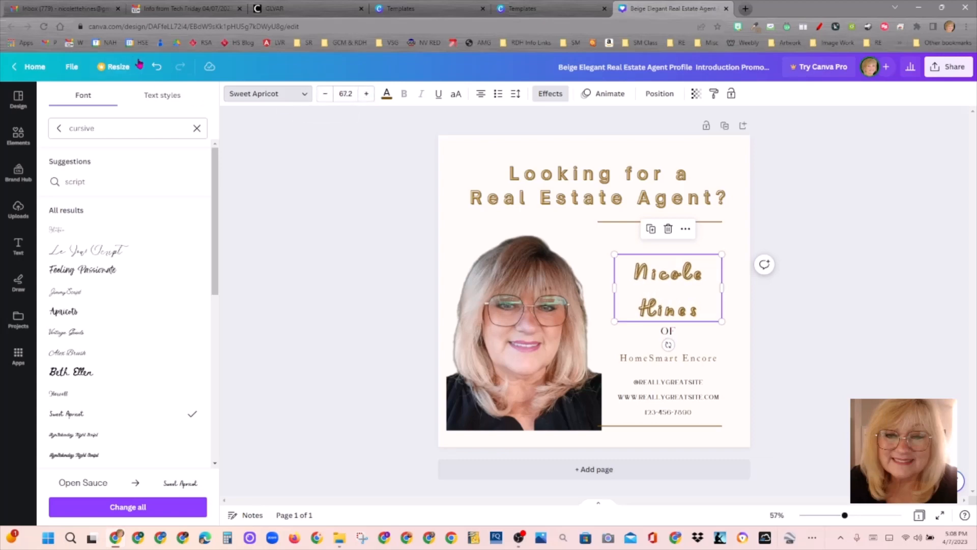
{"action": "left_click", "coordinate": [157, 68]}
{"action": "left_click", "coordinate": [157, 68]}
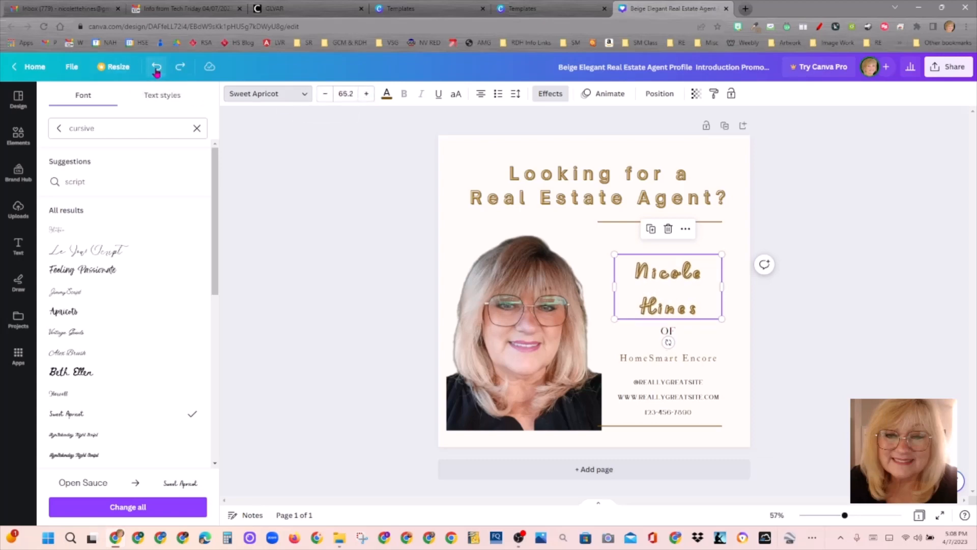
{"action": "left_click", "coordinate": [156, 68]}
{"action": "left_click", "coordinate": [157, 69]}
{"action": "left_click", "coordinate": [157, 69]}
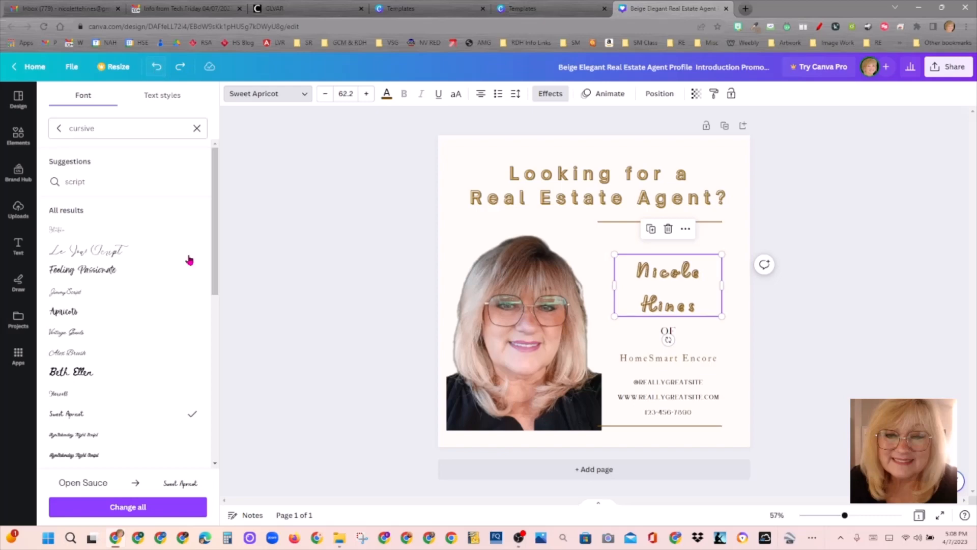
Step: Try Brusher, Mistrully, Holiday, Genty and Gistesy, then set the name in Bakerie
{"action": "scroll", "coordinate": [215, 265], "scroll_direction": "down", "scroll_amount": 5}
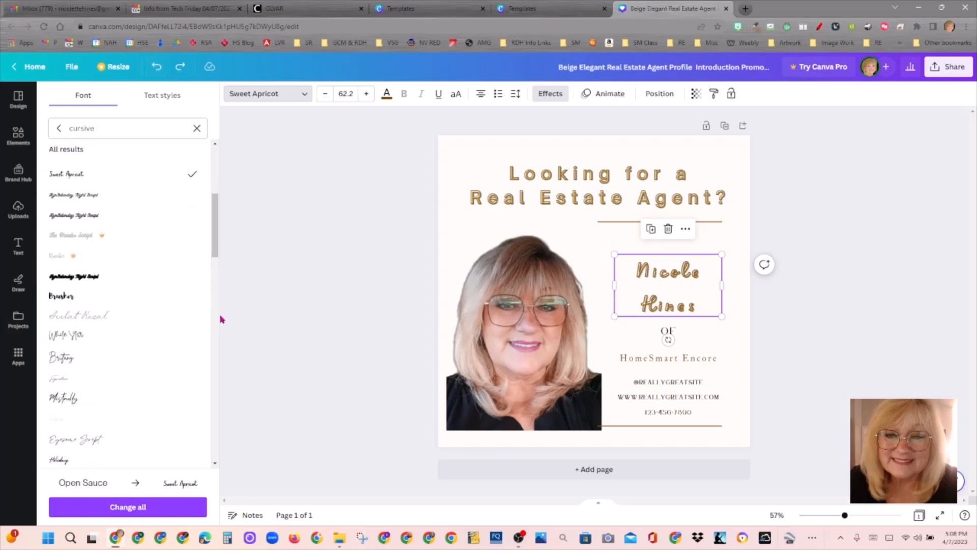
{"action": "left_click", "coordinate": [78, 296]}
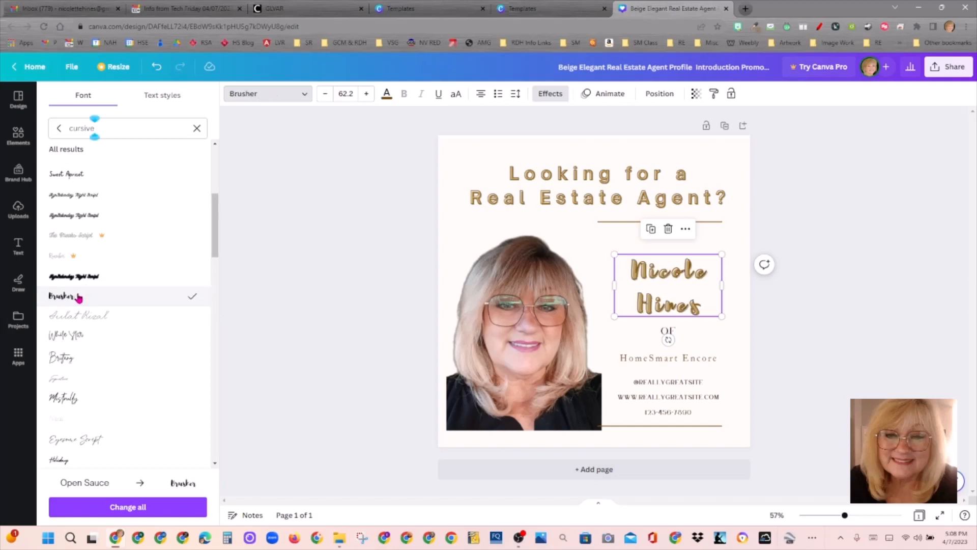
{"action": "left_click", "coordinate": [83, 398]}
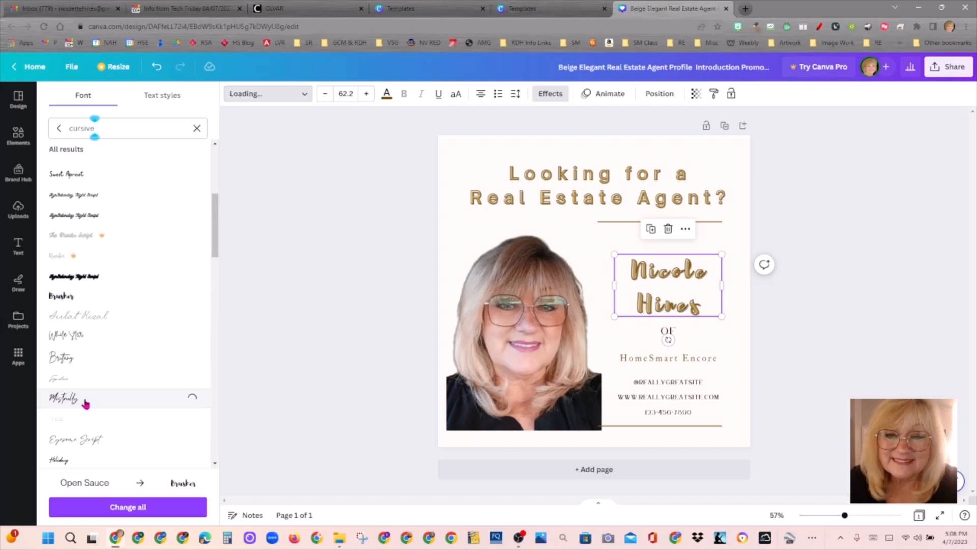
{"action": "left_click", "coordinate": [73, 461]}
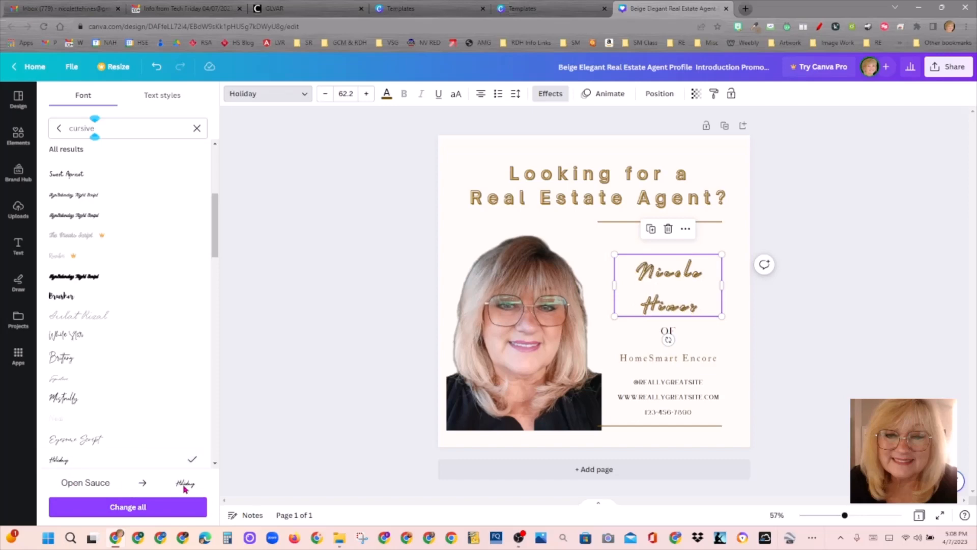
{"action": "left_click_drag", "start_coordinate": [216, 254], "coordinate": [216, 316]}
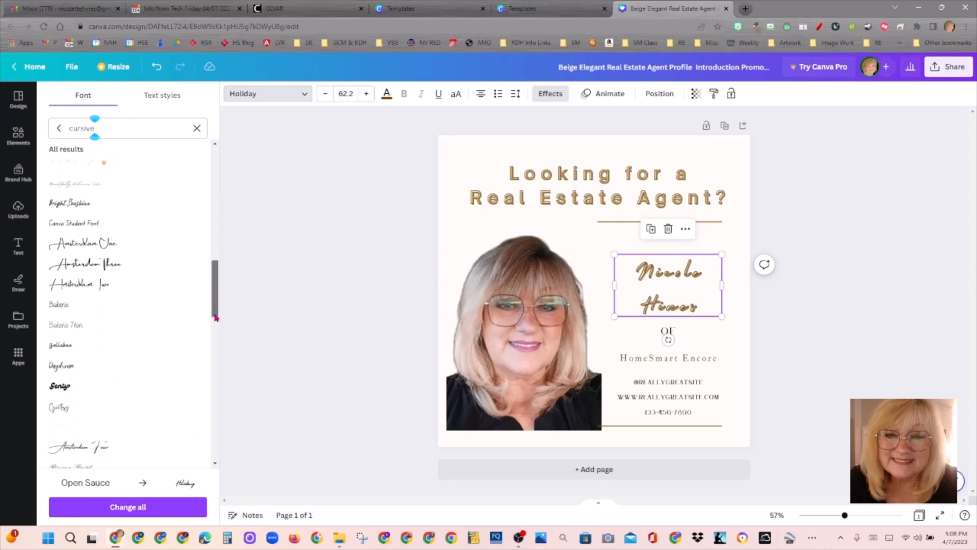
{"action": "left_click", "coordinate": [82, 392]}
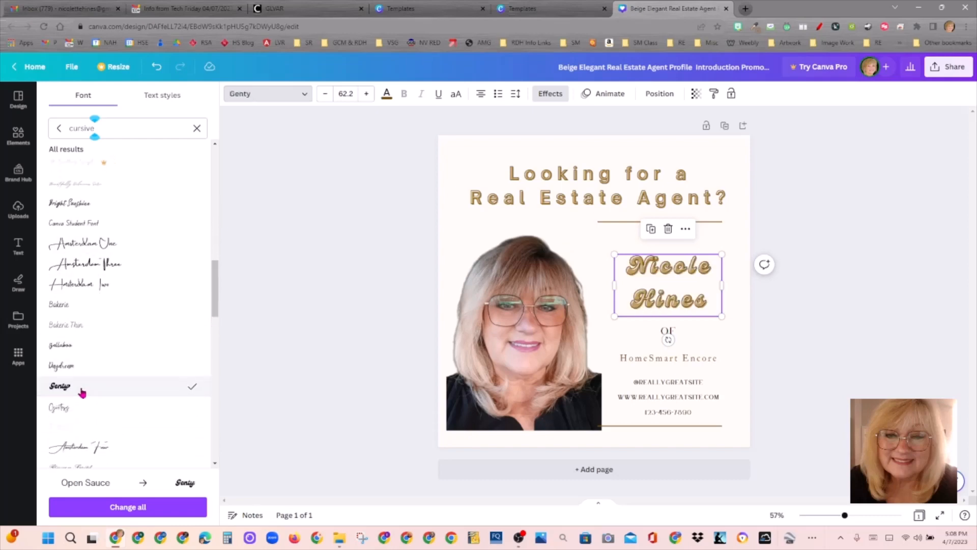
{"action": "left_click", "coordinate": [73, 415]}
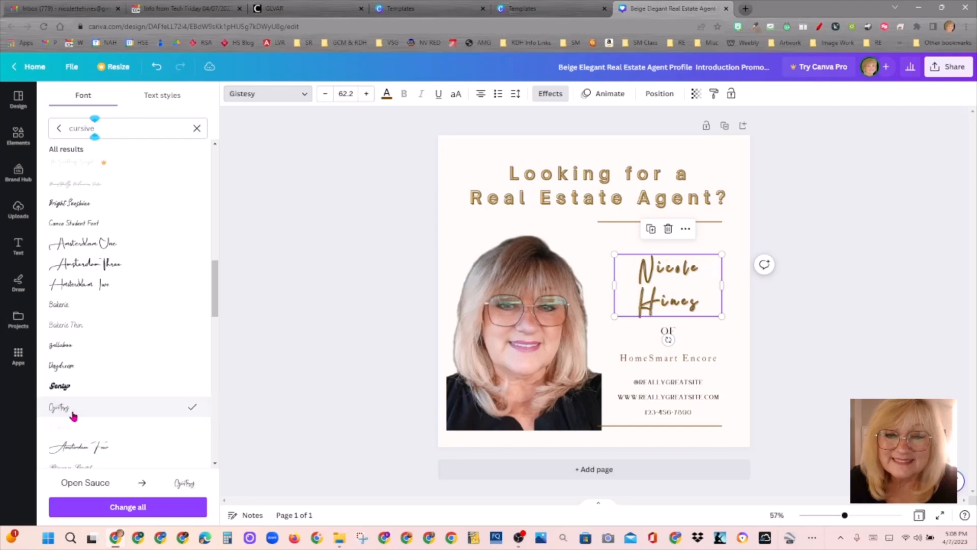
{"action": "left_click", "coordinate": [79, 307]}
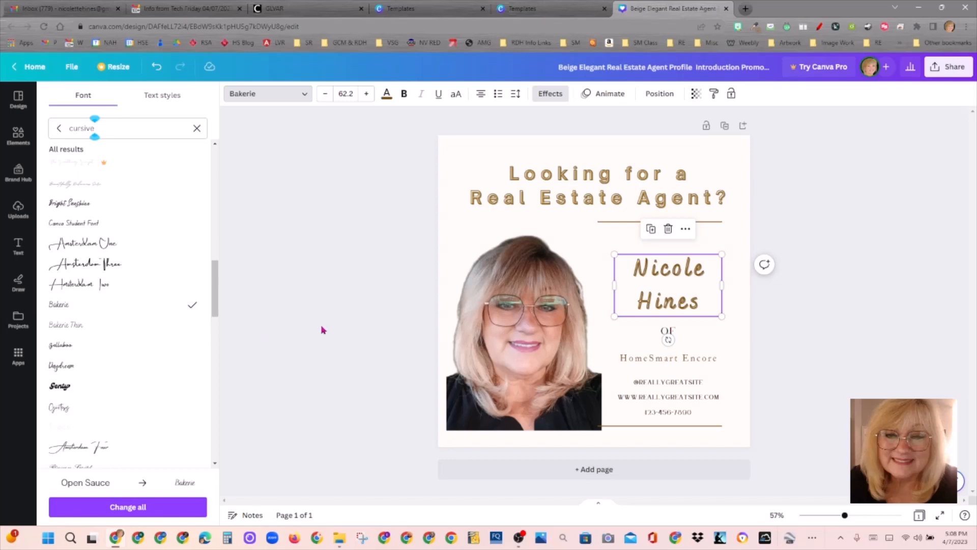
Step: Set the name's font size to 70, then raise it to 74
{"action": "left_click", "coordinate": [346, 93]}
{"action": "type", "text": "70"}
{"action": "key", "text": "Return"}
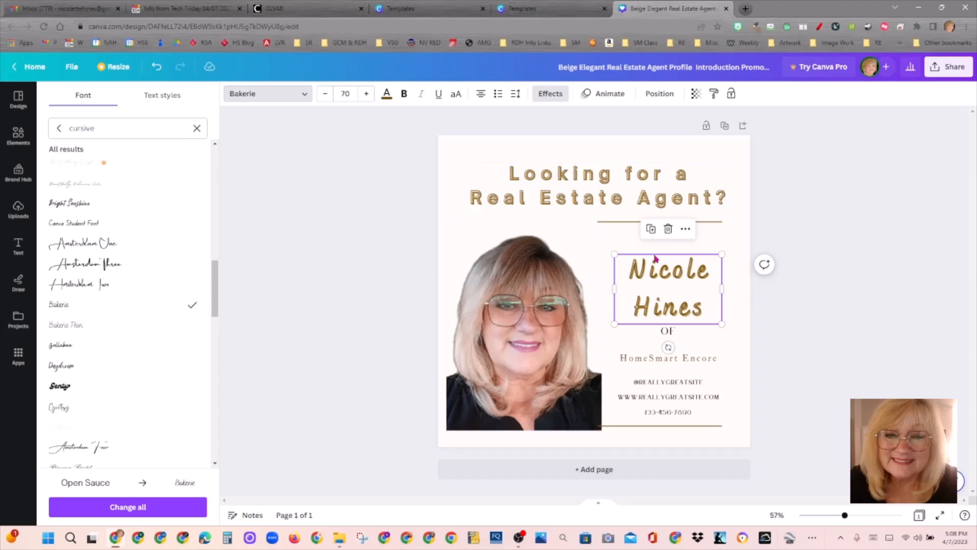
{"action": "key", "text": "Escape"}
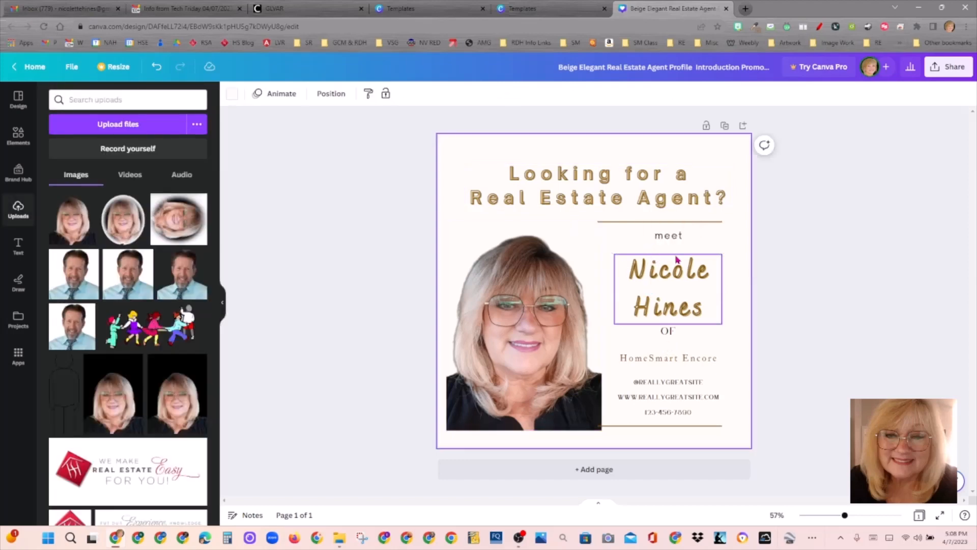
{"action": "left_click", "coordinate": [677, 258]}
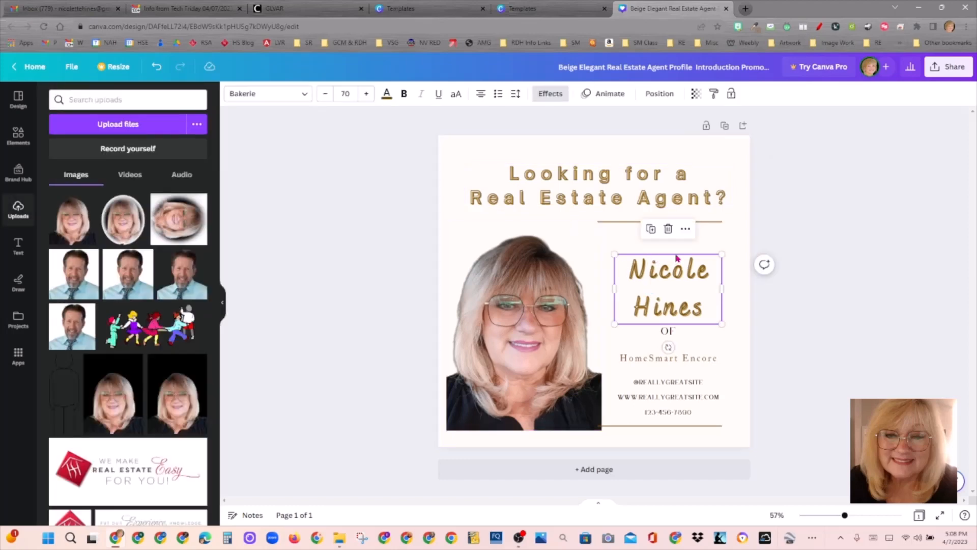
{"action": "left_click", "coordinate": [355, 97]}
{"action": "left_click", "coordinate": [356, 96]}
{"action": "left_click", "coordinate": [366, 93]}
{"action": "left_click", "coordinate": [366, 93]}
{"action": "left_click", "coordinate": [366, 94]}
{"action": "left_click", "coordinate": [366, 94]}
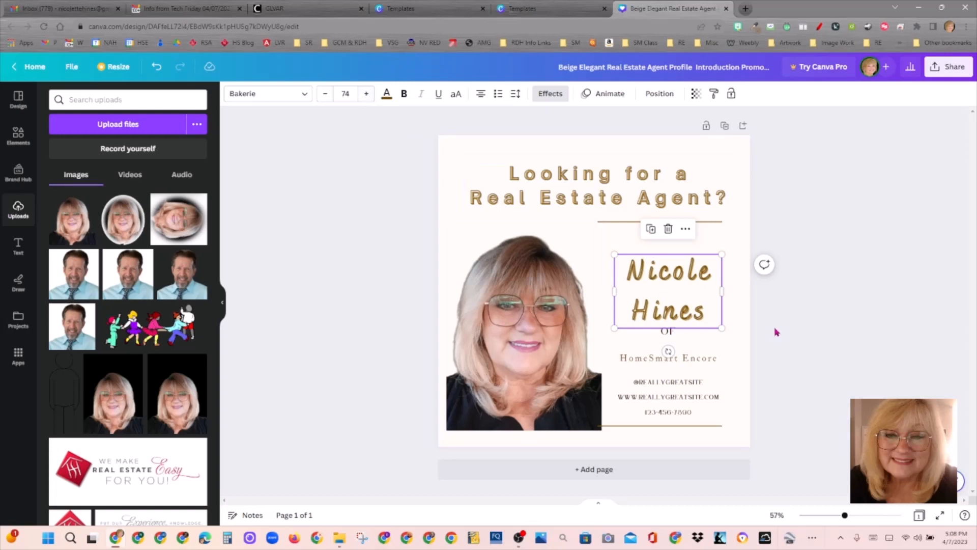
Step: Move the name box and the 'meet' line slightly upward
{"action": "left_click", "coordinate": [696, 260]}
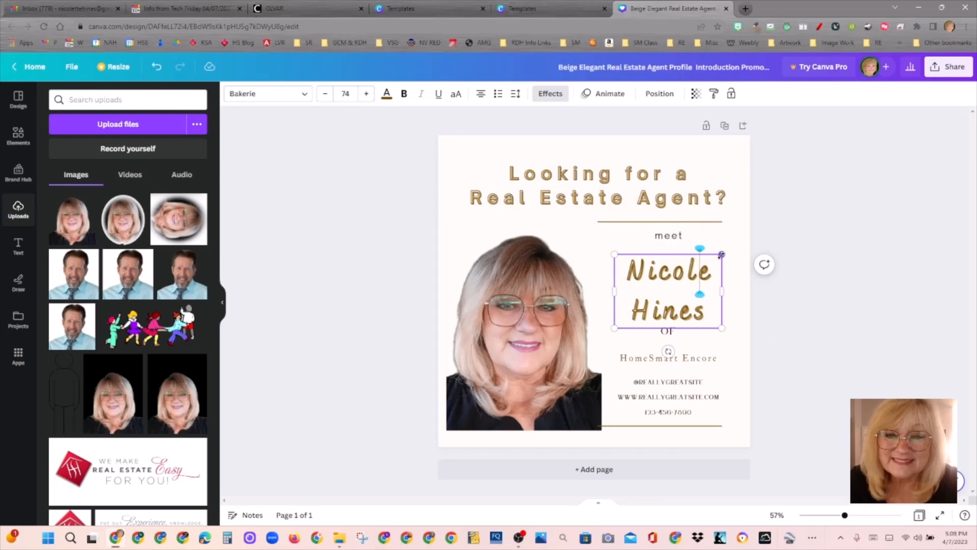
{"action": "left_click_drag", "start_coordinate": [712, 255], "coordinate": [713, 247]}
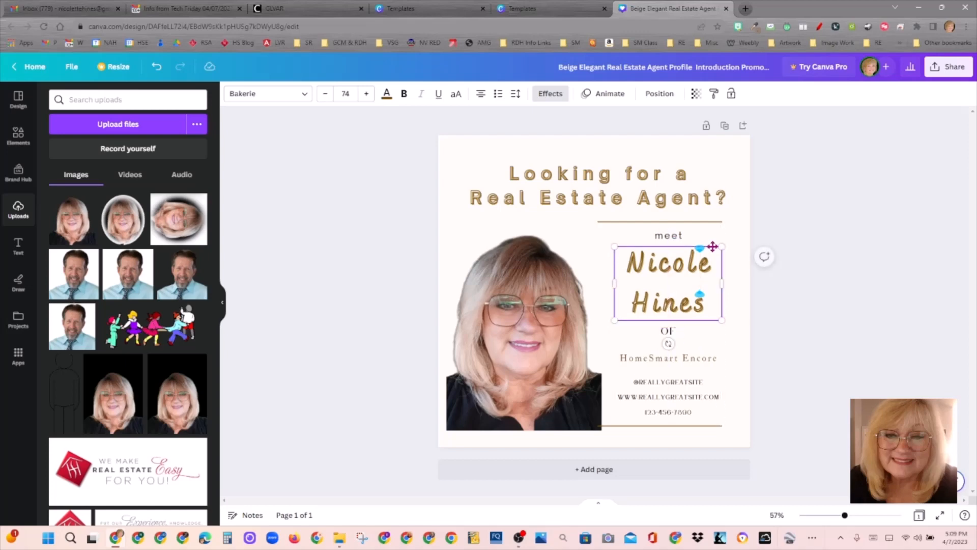
{"action": "left_click", "coordinate": [678, 221]}
{"action": "left_click_drag", "start_coordinate": [680, 239], "coordinate": [679, 232]}
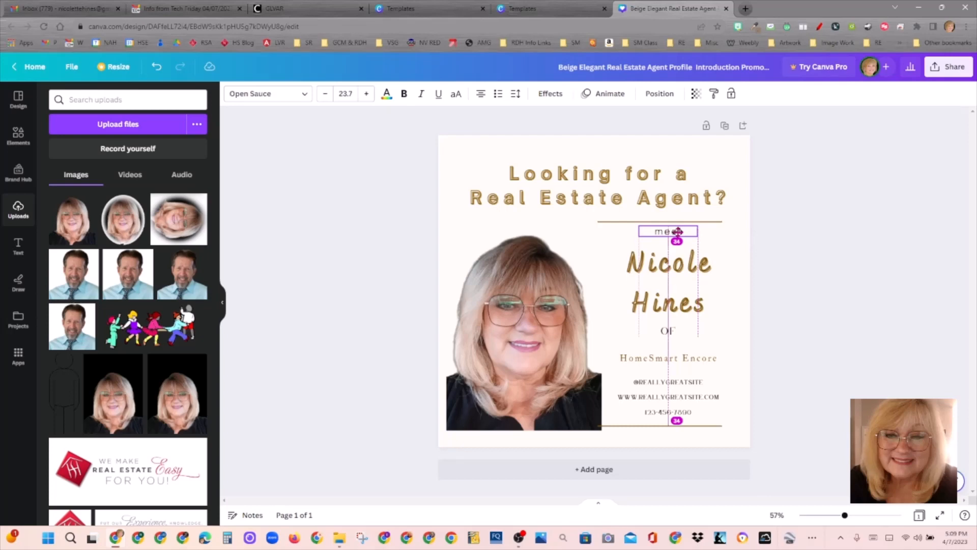
{"action": "left_click_drag", "start_coordinate": [679, 232], "coordinate": [678, 231]}
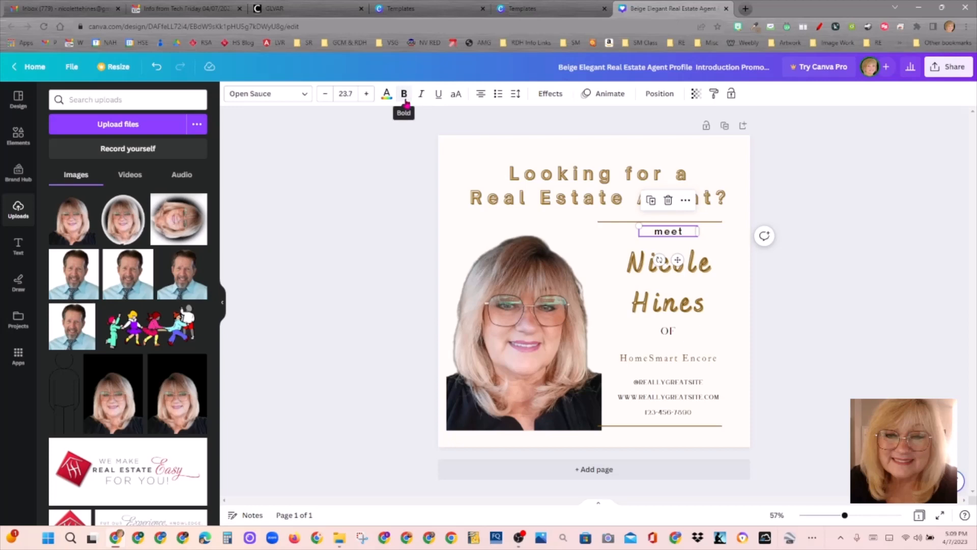
Step: Give the 'meet' line the Splice text effect
{"action": "left_click", "coordinate": [550, 94]}
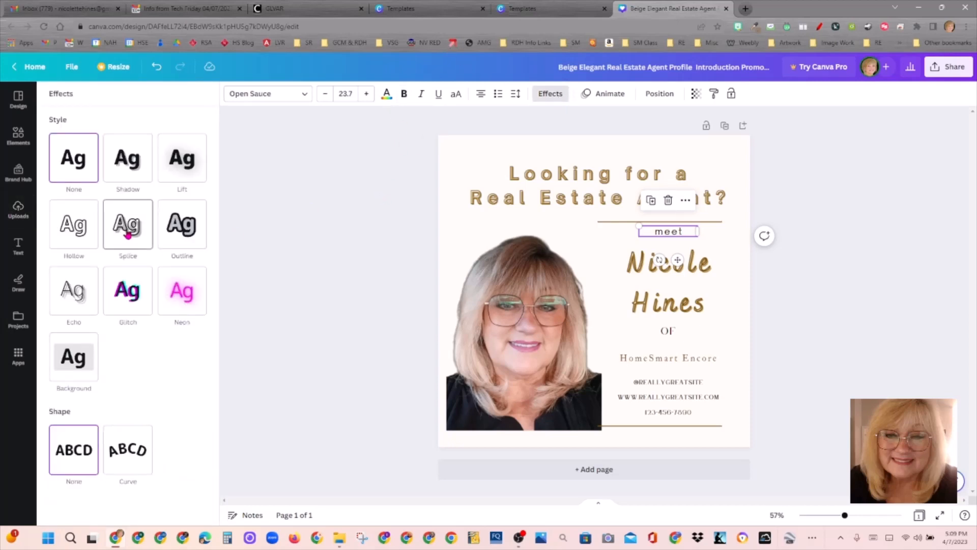
{"action": "left_click", "coordinate": [121, 236]}
{"action": "left_click", "coordinate": [309, 300]}
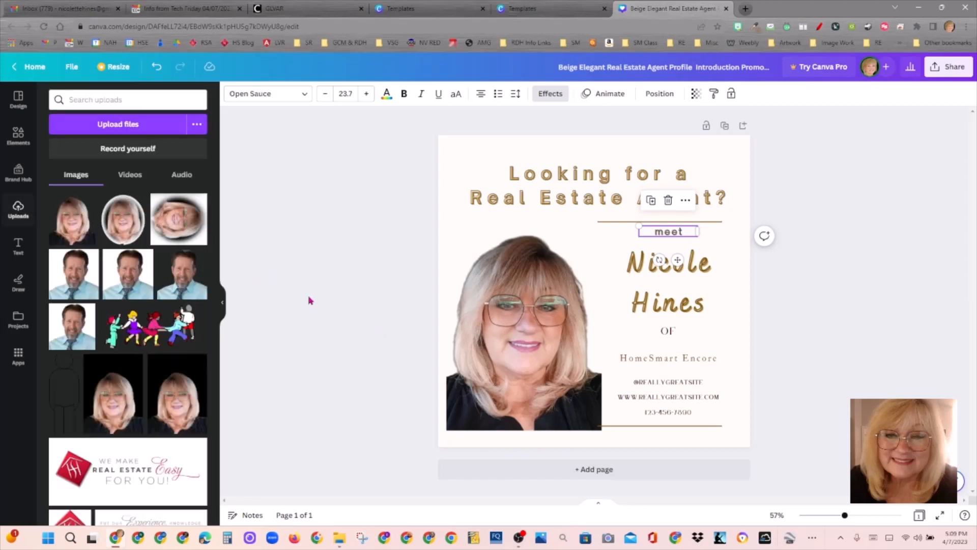
{"action": "left_click", "coordinate": [748, 361]}
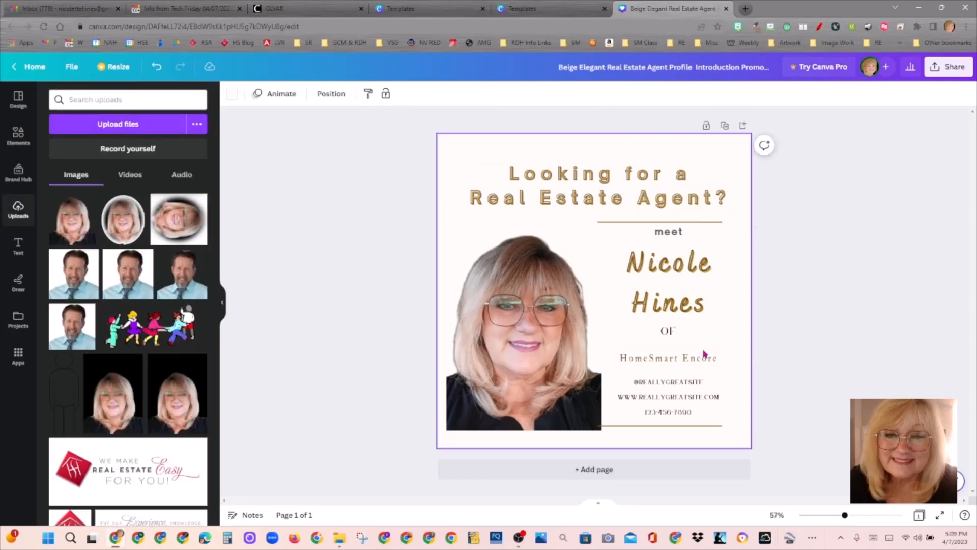
Step: Clear the cursive search and set the OF line in Open Sauce via an 'op' search
{"action": "left_click", "coordinate": [673, 335]}
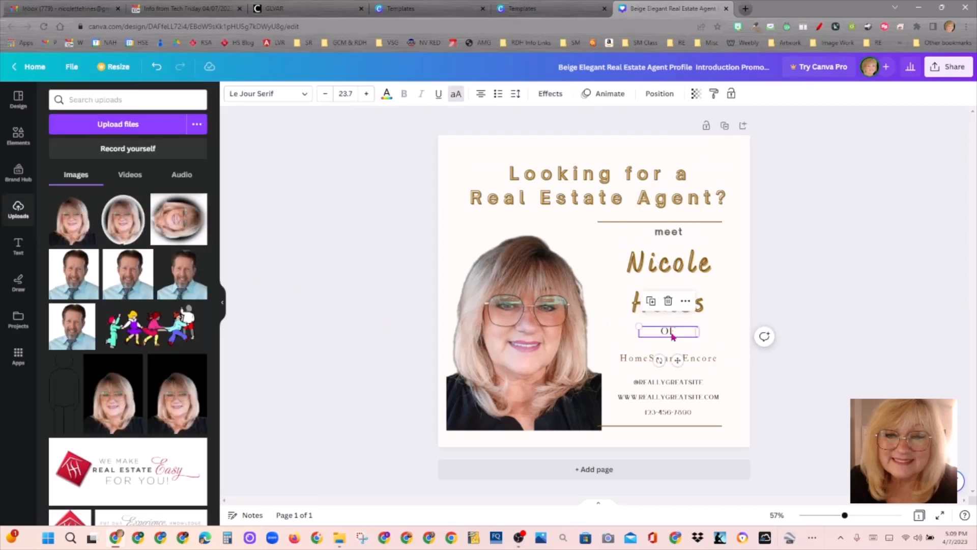
{"action": "left_click", "coordinate": [710, 361]}
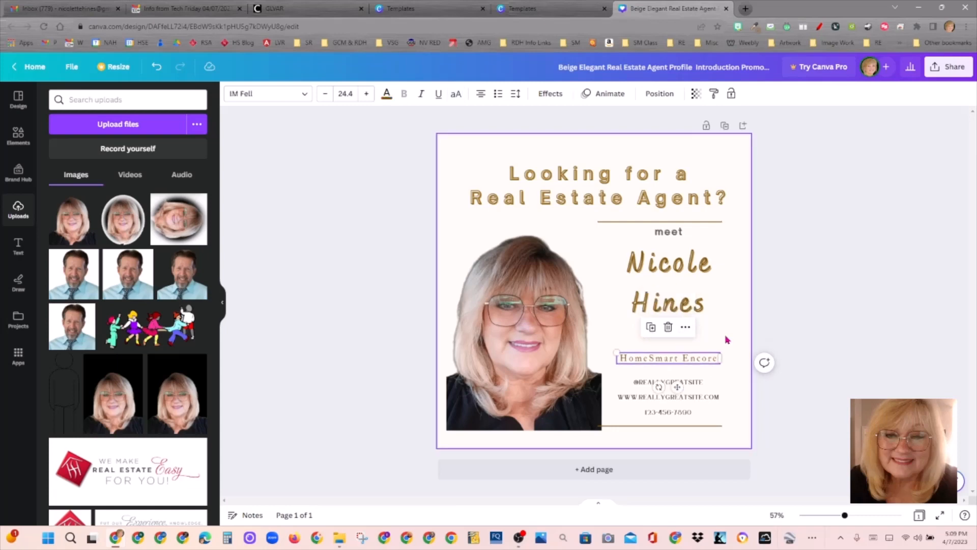
{"action": "left_click", "coordinate": [679, 334]}
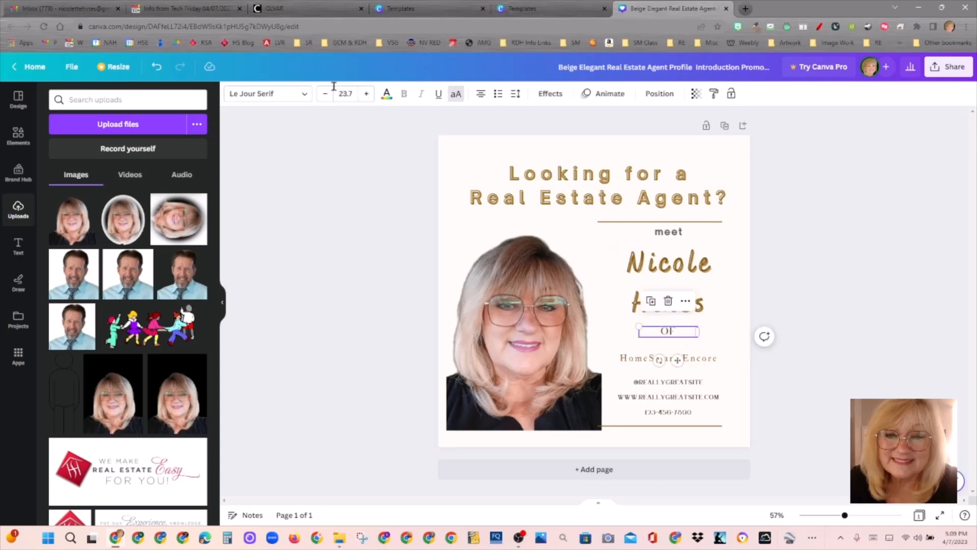
{"action": "left_click", "coordinate": [279, 96]}
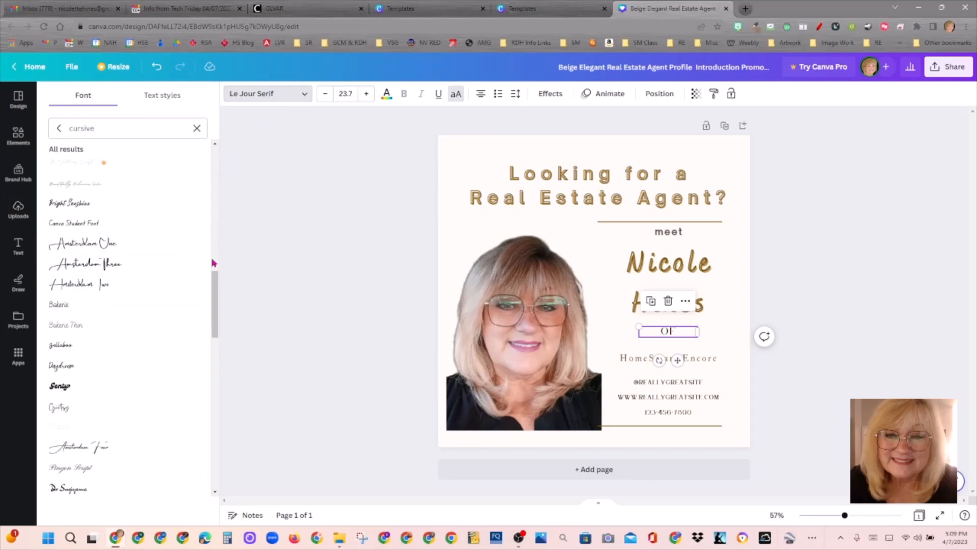
{"action": "left_click_drag", "start_coordinate": [216, 319], "coordinate": [214, 147]}
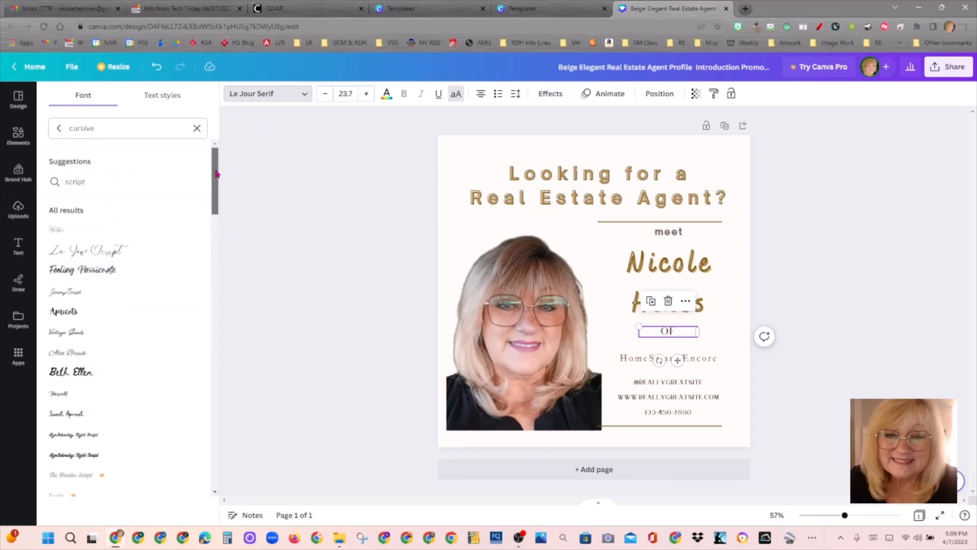
{"action": "left_click_drag", "start_coordinate": [216, 174], "coordinate": [216, 96]}
{"action": "left_click", "coordinate": [197, 128]}
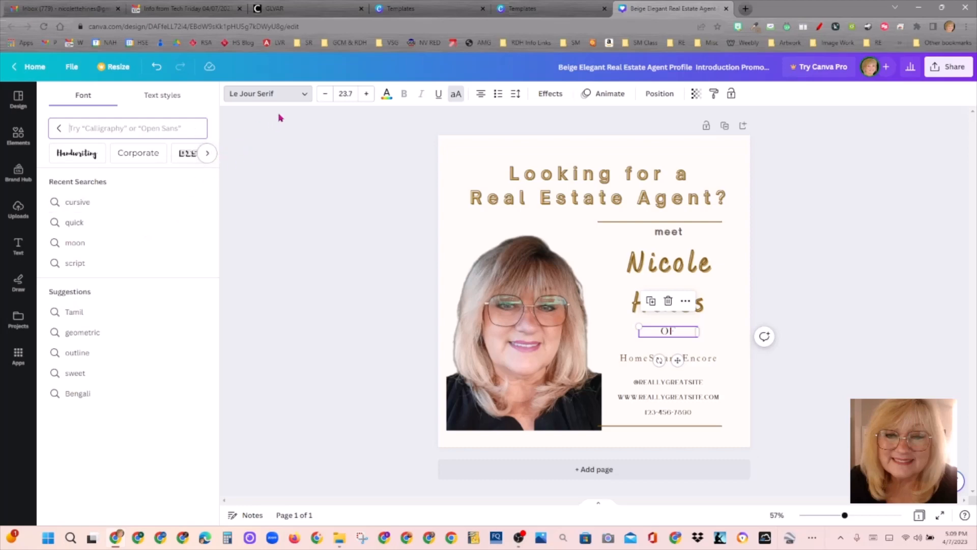
{"action": "left_click", "coordinate": [293, 97]}
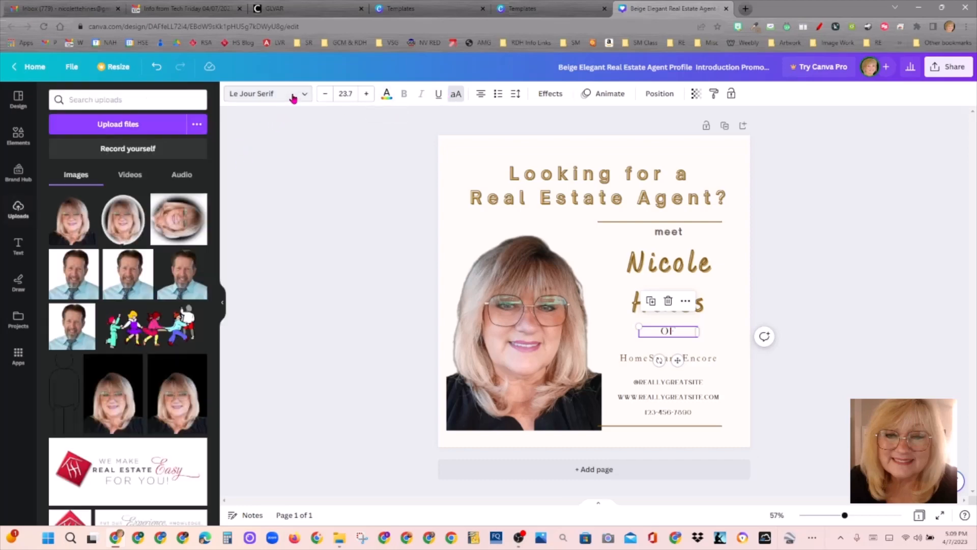
{"action": "left_click", "coordinate": [294, 97]}
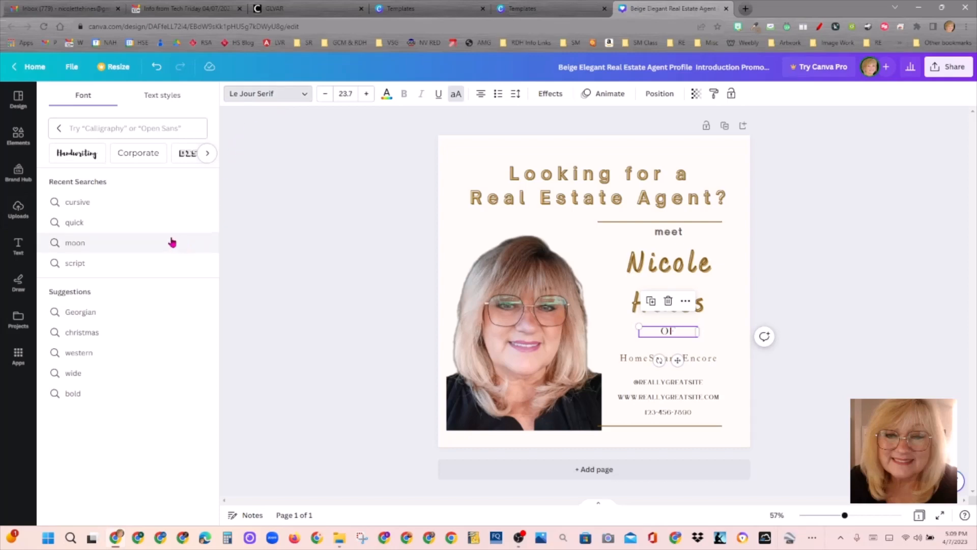
{"action": "left_click", "coordinate": [135, 128]}
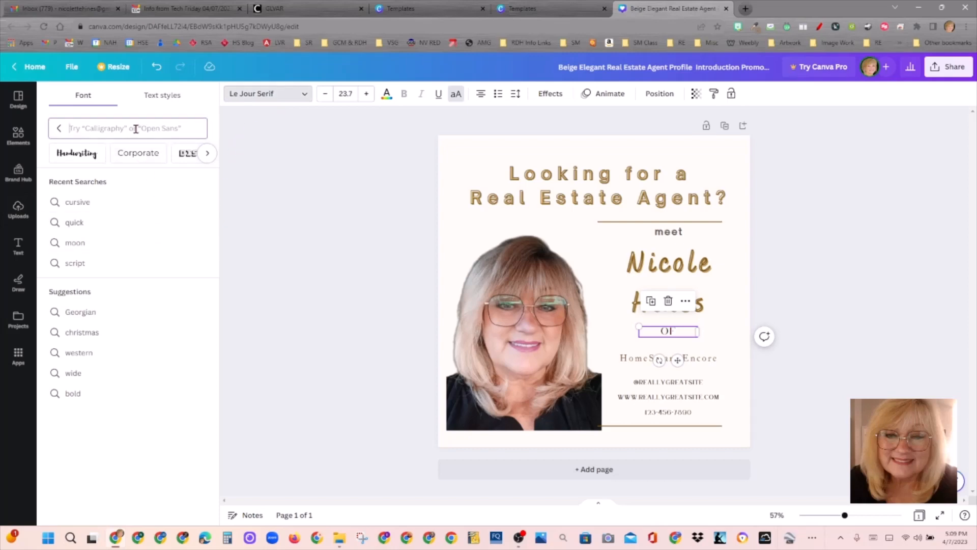
{"action": "type", "text": "op"}
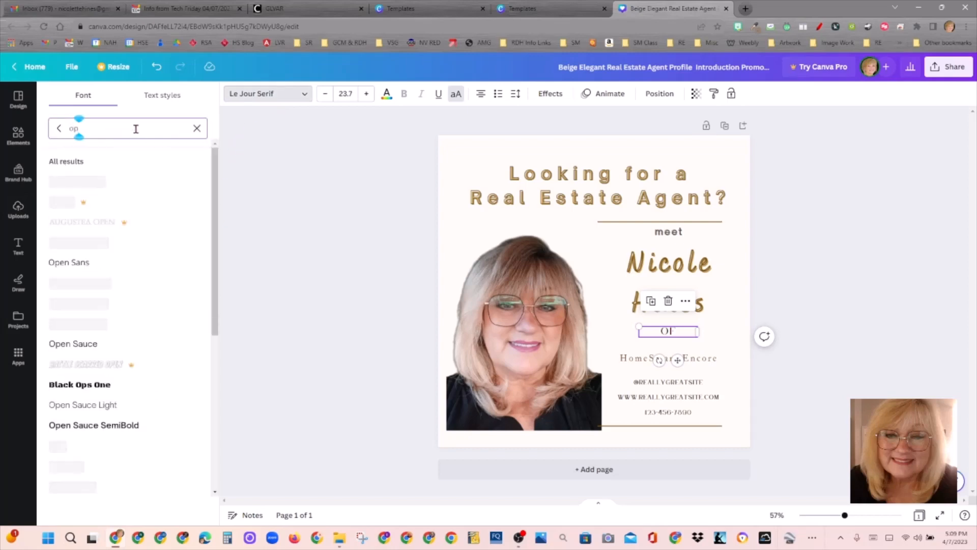
{"action": "left_click", "coordinate": [109, 344]}
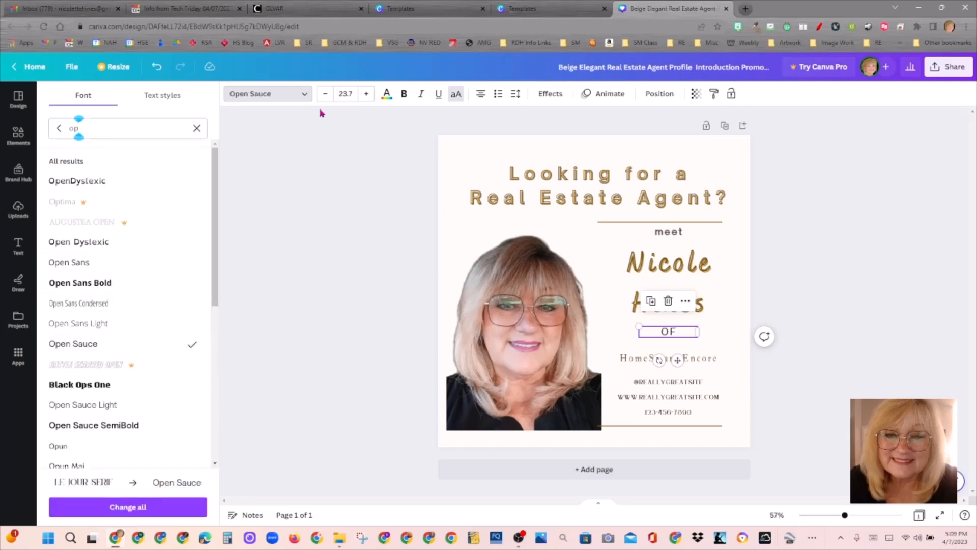
Step: Give the OF line the Splice text effect
{"action": "left_click", "coordinate": [547, 98]}
{"action": "left_click", "coordinate": [132, 243]}
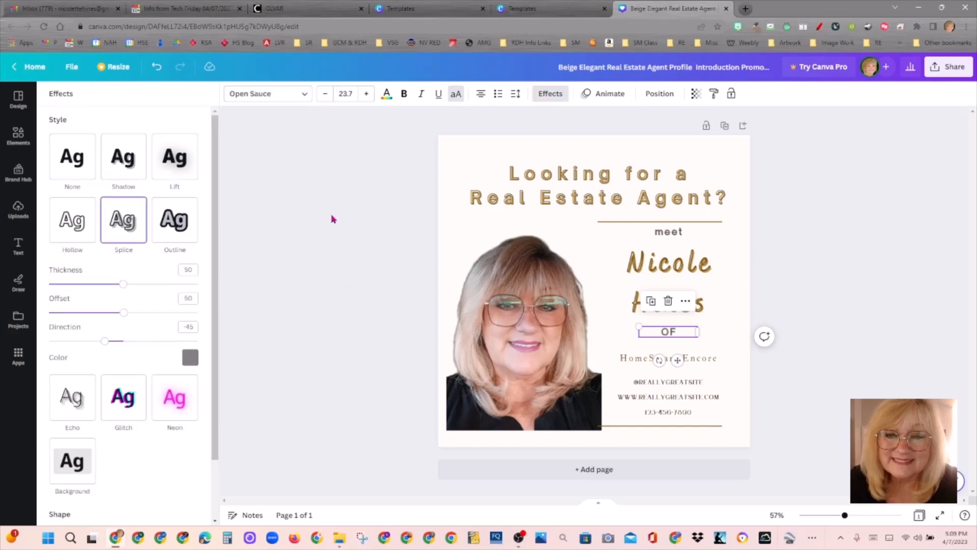
{"action": "left_click", "coordinate": [348, 215]}
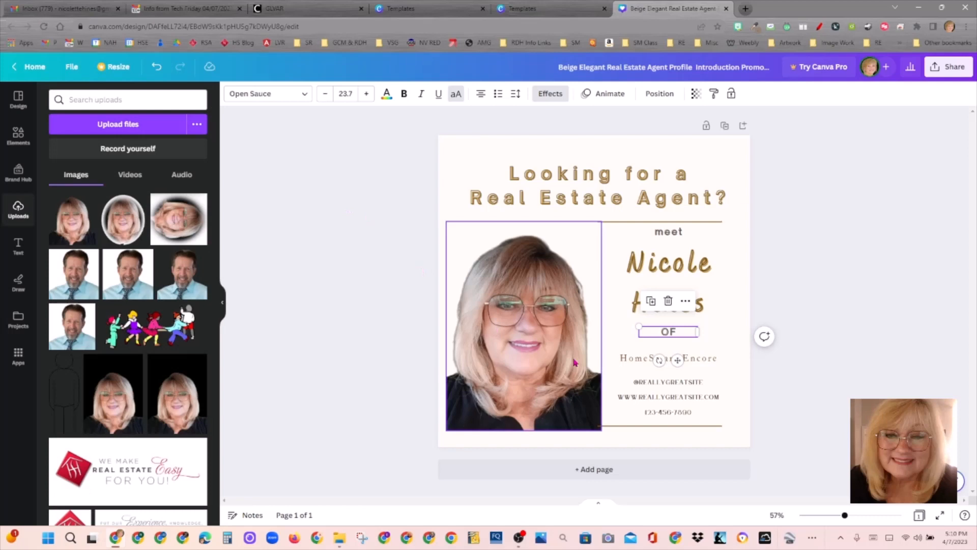
Step: Set the HomeSmart Encore line in Open Sauce SemiBold
{"action": "left_click", "coordinate": [716, 361]}
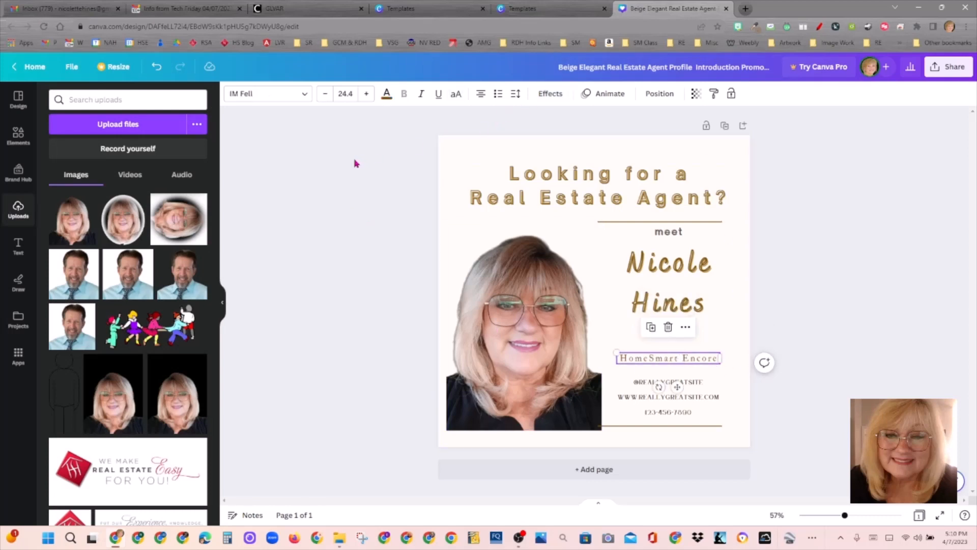
{"action": "left_click", "coordinate": [265, 97]}
{"action": "type", "text": "op"}
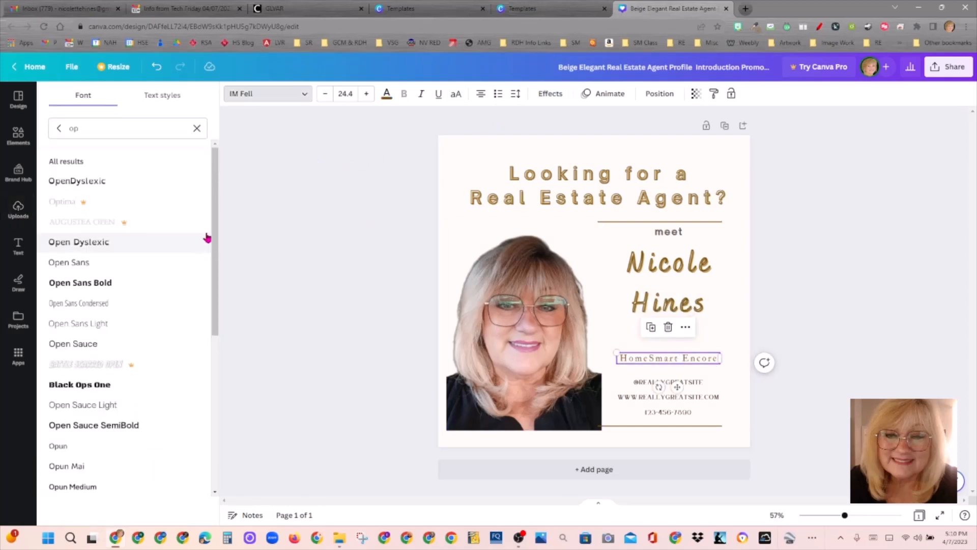
{"action": "left_click_drag", "start_coordinate": [218, 211], "coordinate": [218, 259]}
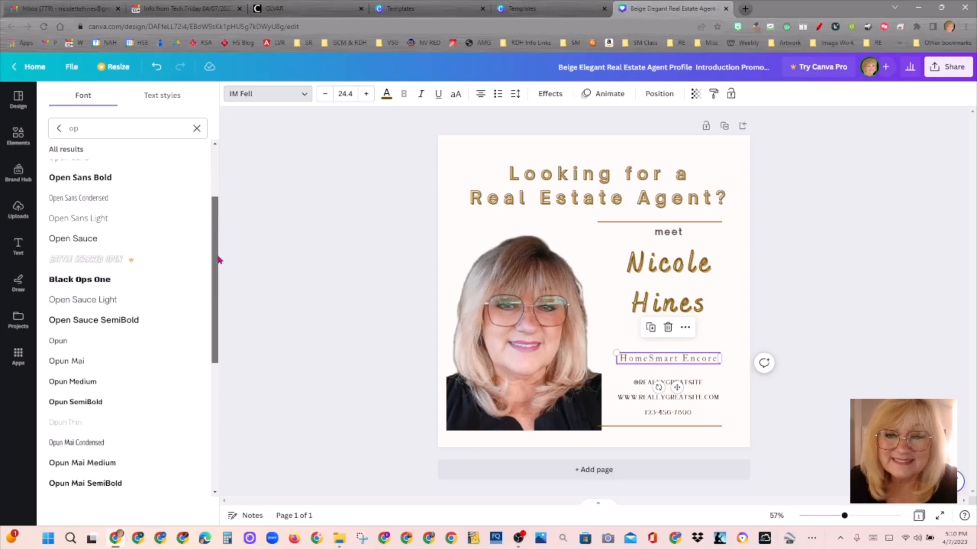
{"action": "left_click", "coordinate": [120, 328]}
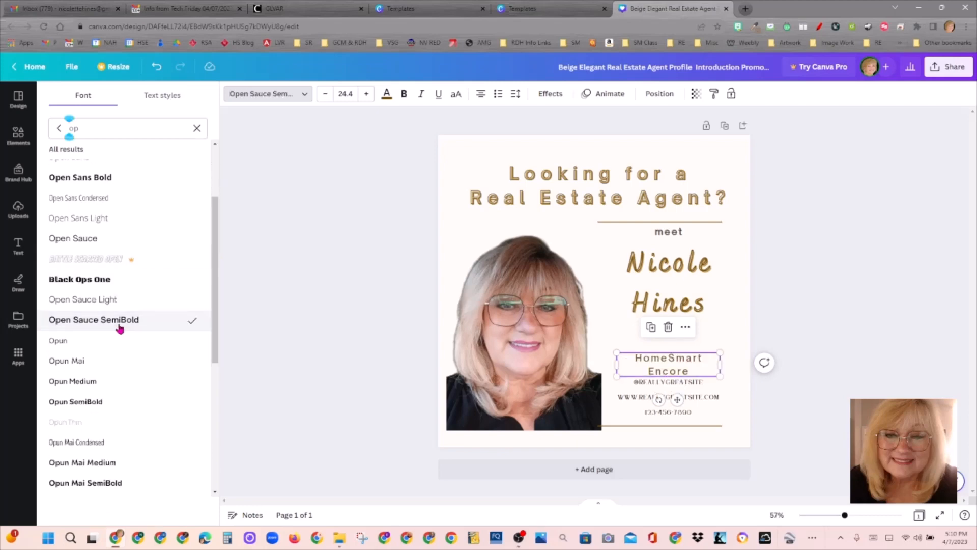
Step: Enlarge the word HomeSmart to size 26.4
{"action": "left_click", "coordinate": [702, 359]}
{"action": "left_click_drag", "start_coordinate": [710, 357], "coordinate": [619, 356]}
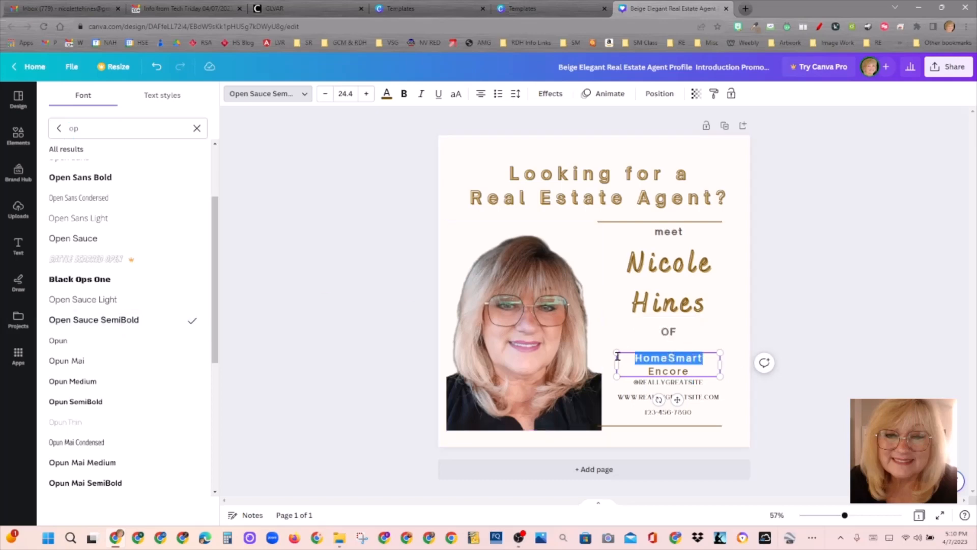
{"action": "left_click", "coordinate": [367, 94]}
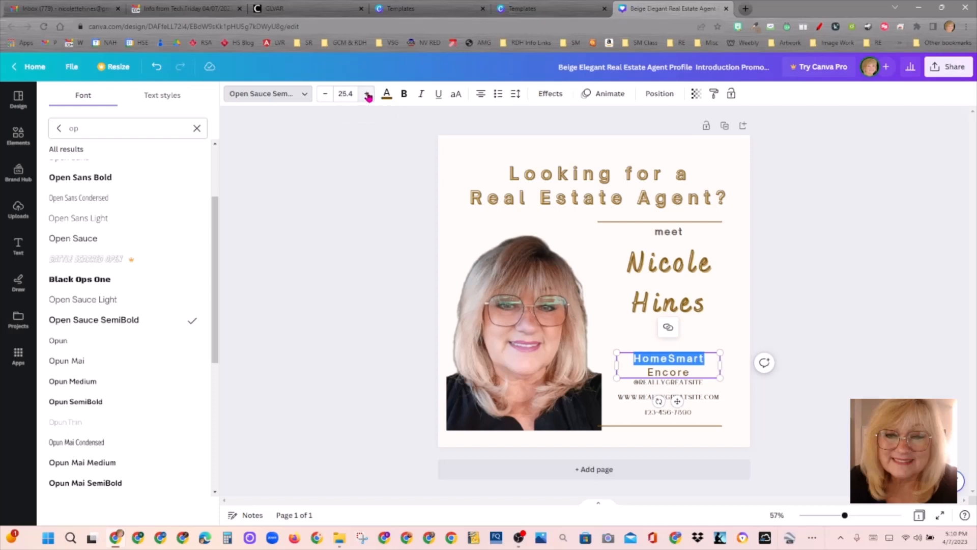
{"action": "left_click", "coordinate": [367, 94]}
{"action": "left_click", "coordinate": [733, 387]}
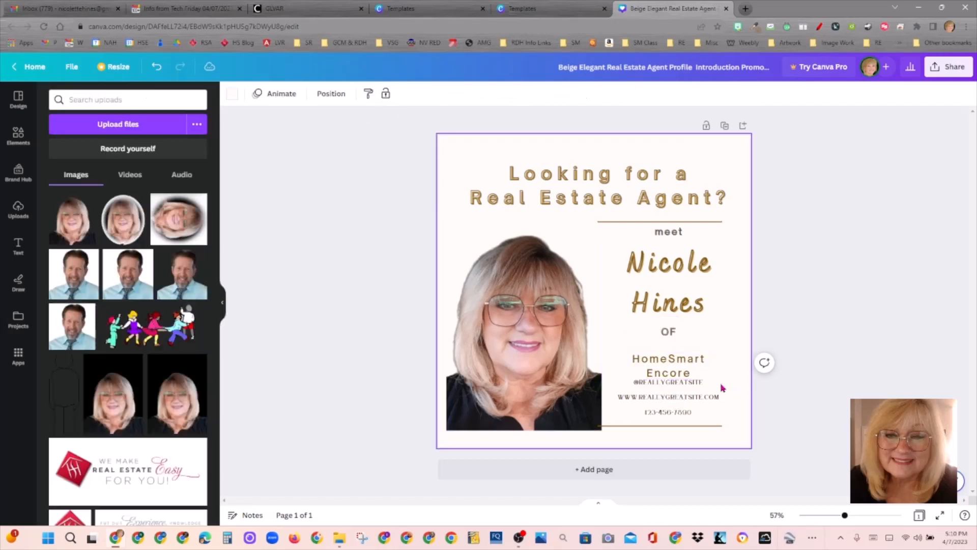
{"action": "left_click", "coordinate": [692, 389]}
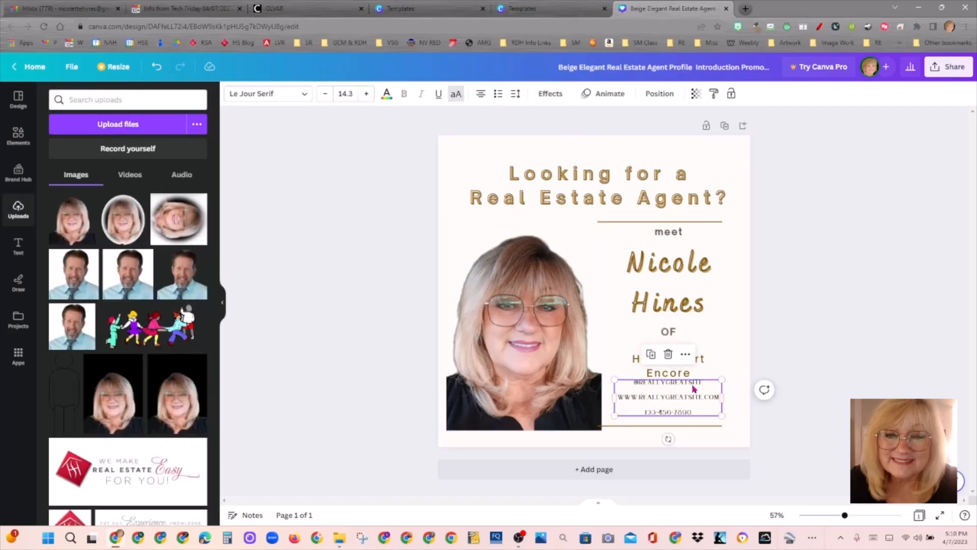
{"action": "double_click", "coordinate": [694, 388]}
{"action": "left_click", "coordinate": [707, 382]}
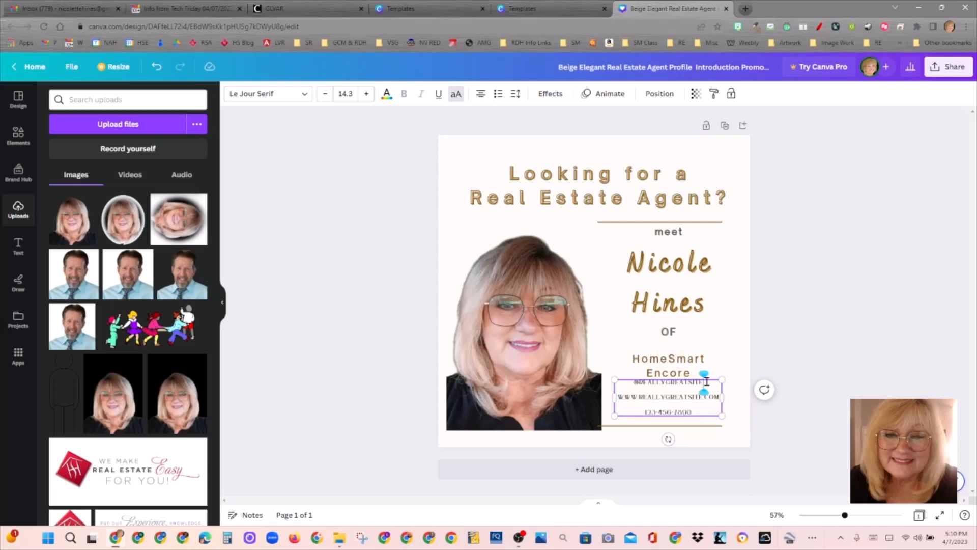
{"action": "key", "text": "BackSpace"}
{"action": "key", "text": "BackSpace"}
{"action": "key", "text": "BackSpace"}
{"action": "key", "text": "BackSpace"}
{"action": "key", "text": "BackSpace"}
{"action": "key", "text": "BackSpace"}
{"action": "key", "text": "BackSpace"}
{"action": "key", "text": "BackSpace"}
{"action": "key", "text": "BackSpace"}
{"action": "key", "text": "BackSpace"}
{"action": "key", "text": "BackSpace"}
{"action": "key", "text": "BackSpace"}
{"action": "key", "text": "BackSpace"}
{"action": "key", "text": "BackSpace"}
{"action": "key", "text": "BackSpace"}
{"action": "key", "text": "BackSpace"}
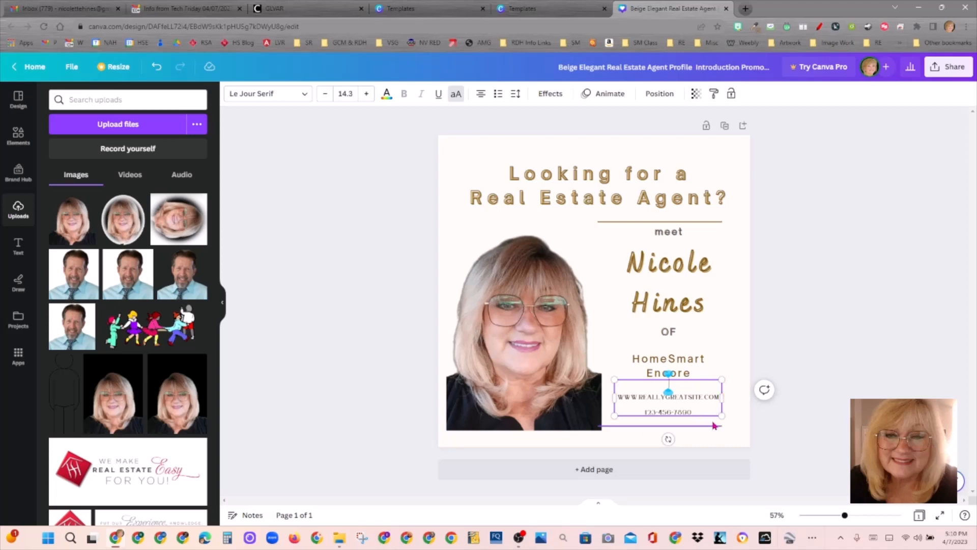
{"action": "left_click_drag", "start_coordinate": [712, 416], "coordinate": [712, 419]}
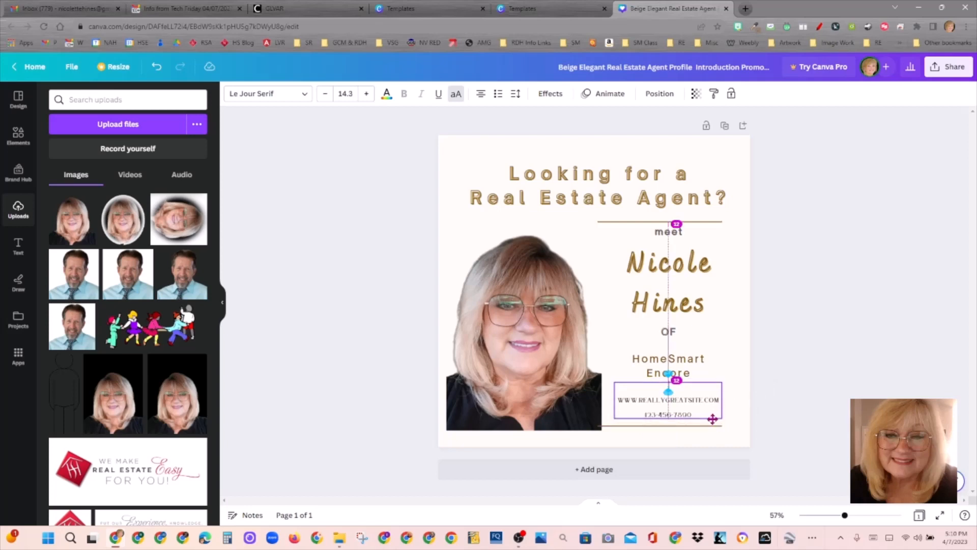
{"action": "left_click_drag", "start_coordinate": [691, 354], "coordinate": [692, 350]}
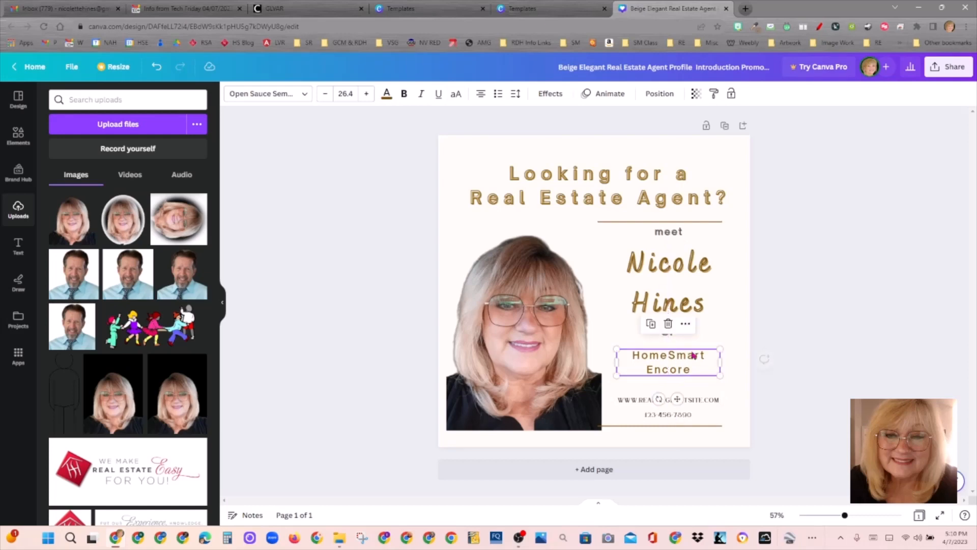
{"action": "left_click", "coordinate": [688, 391]}
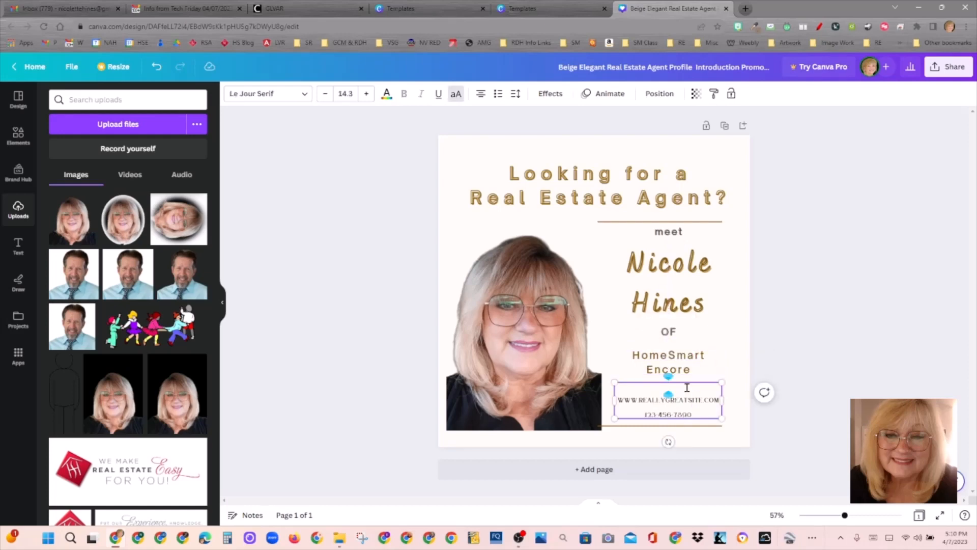
{"action": "type", "text": "LLC"}
{"action": "type", "text": " S"}
{"action": "type", "text": "182804"}
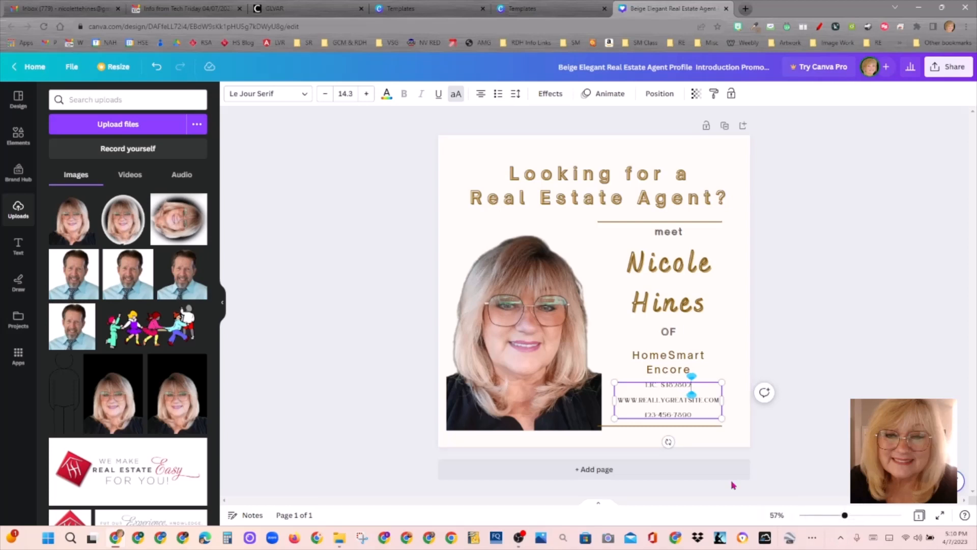
Step: Add the agent's phone number on the line below the licence number
{"action": "left_click", "coordinate": [669, 406]}
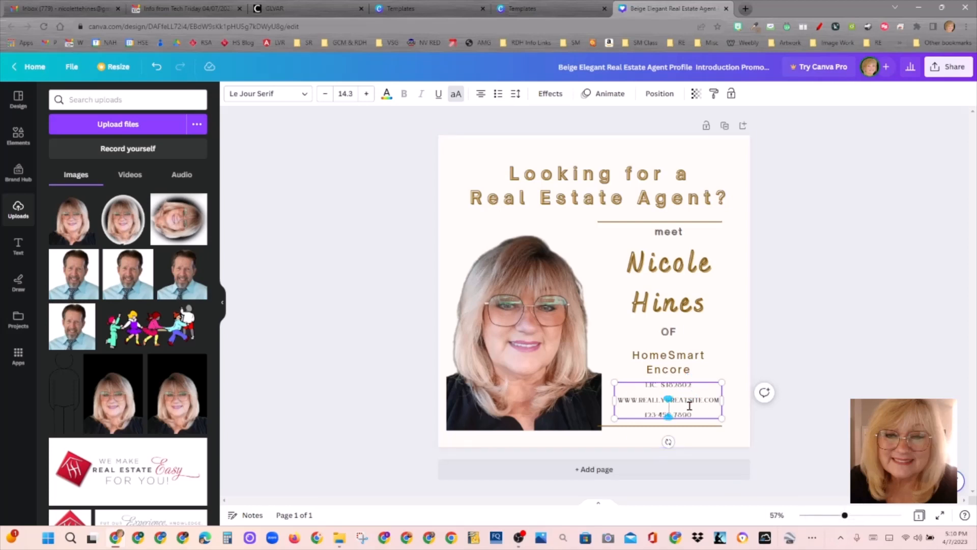
{"action": "left_click", "coordinate": [709, 383]}
{"action": "key", "text": "Down"}
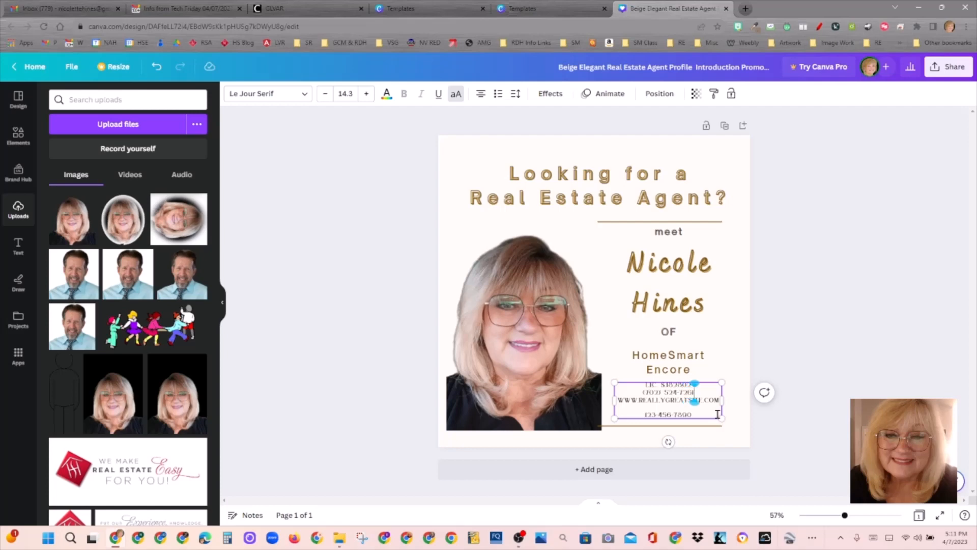
{"action": "key", "text": "Return"}
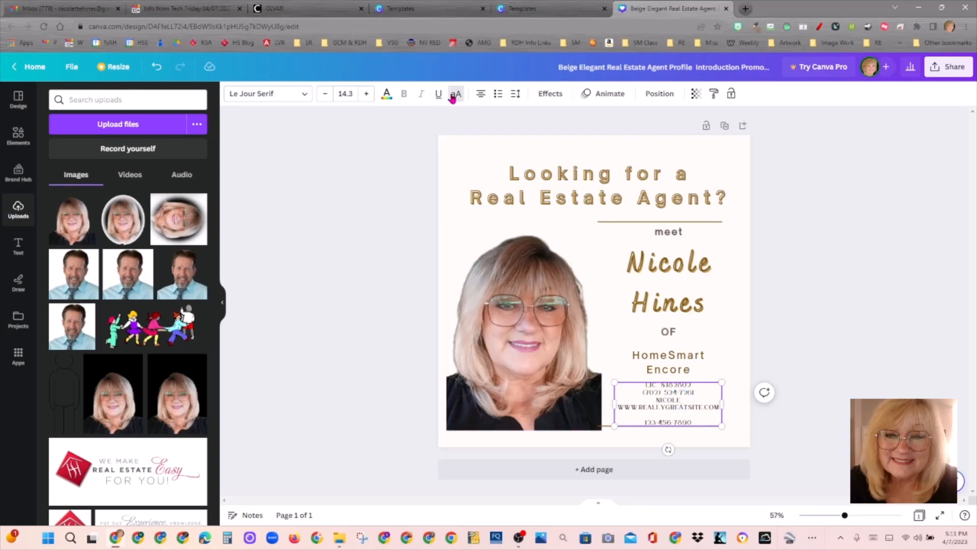
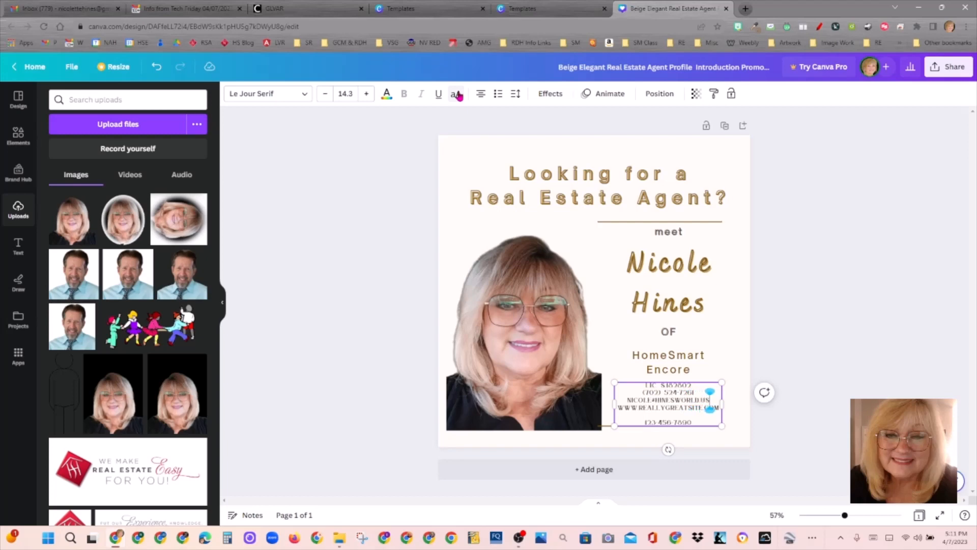
Step: Add the agent's e-mail address on the next line, fixing a typo, and select it
{"action": "left_click", "coordinate": [456, 95]}
{"action": "left_click_drag", "start_coordinate": [713, 397], "coordinate": [621, 398]}
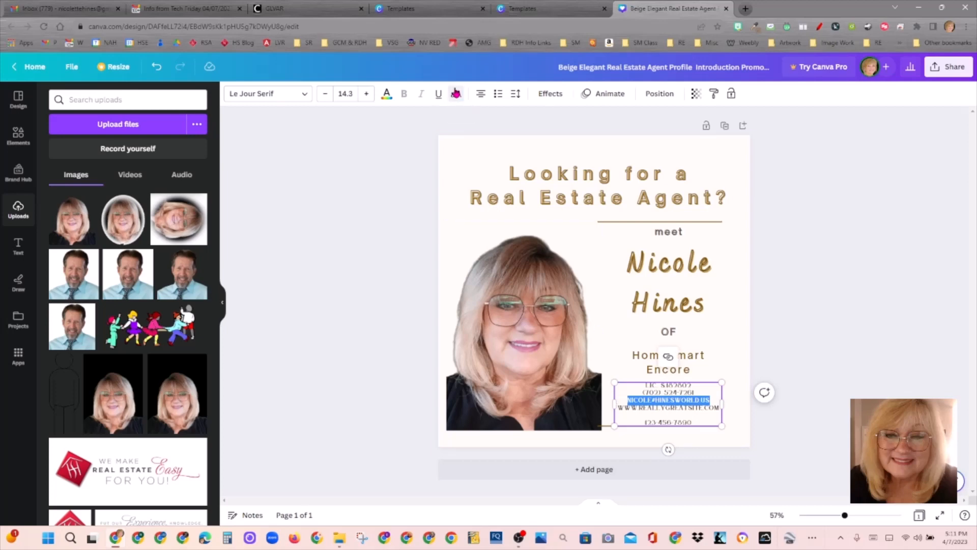
Step: Set the e-mail line in Open Sauce and switch it to lowercase
{"action": "left_click", "coordinate": [301, 97]}
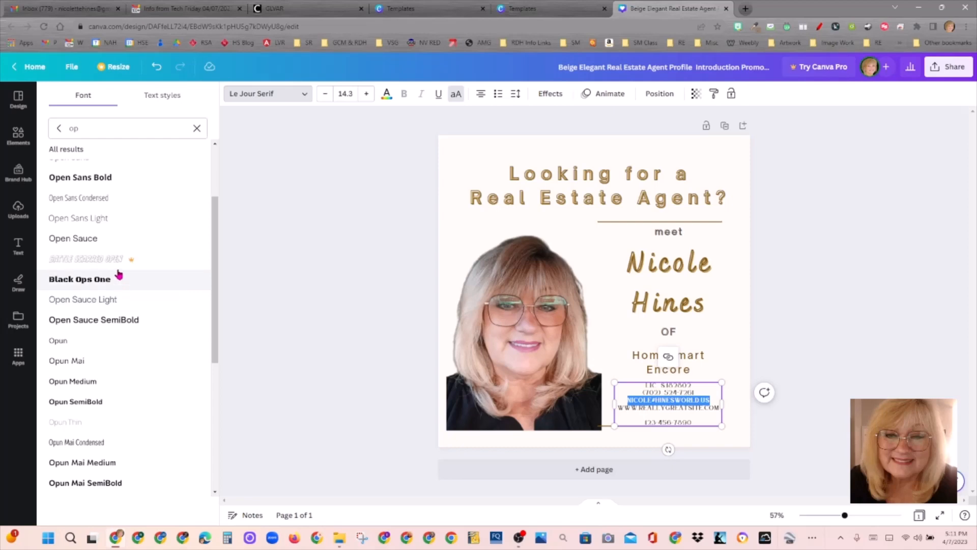
{"action": "left_click", "coordinate": [114, 242]}
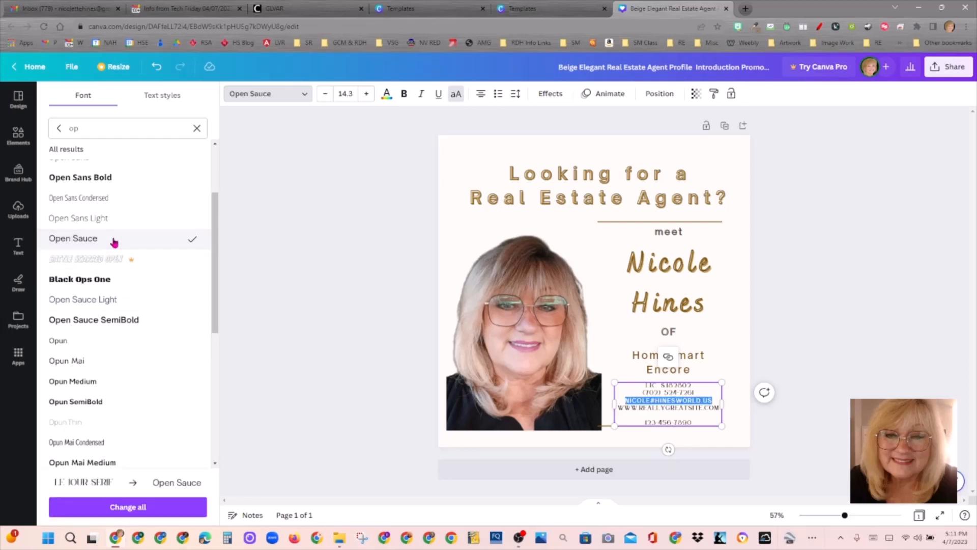
{"action": "left_click", "coordinate": [457, 95]}
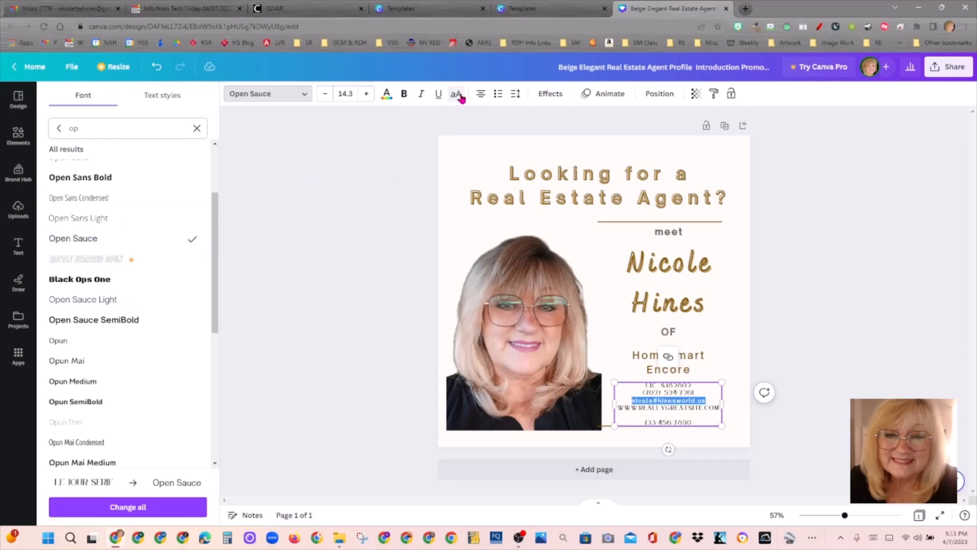
{"action": "left_click", "coordinate": [680, 394]}
Step: Apply Open Sauce to the licence and phone lines
{"action": "left_click_drag", "start_coordinate": [710, 393], "coordinate": [631, 383]}
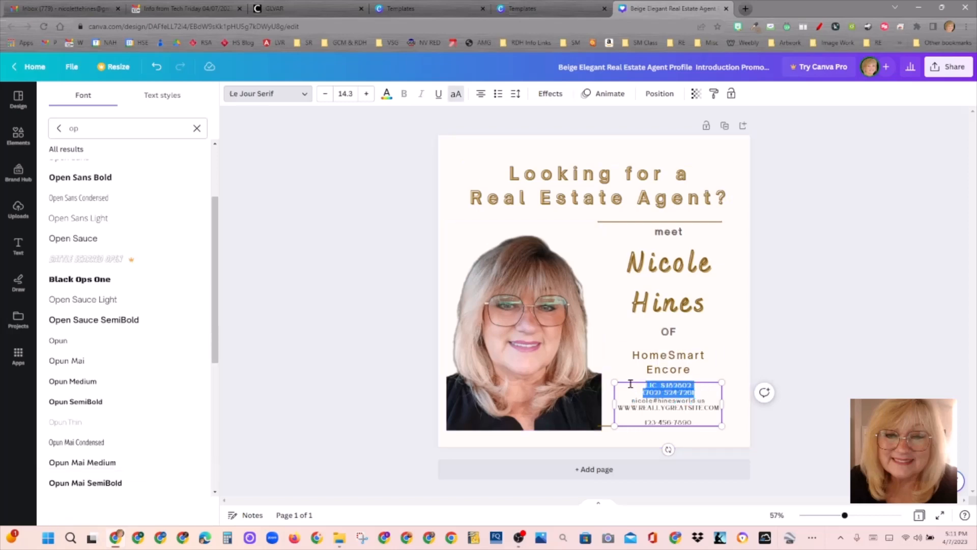
{"action": "left_click", "coordinate": [139, 247]}
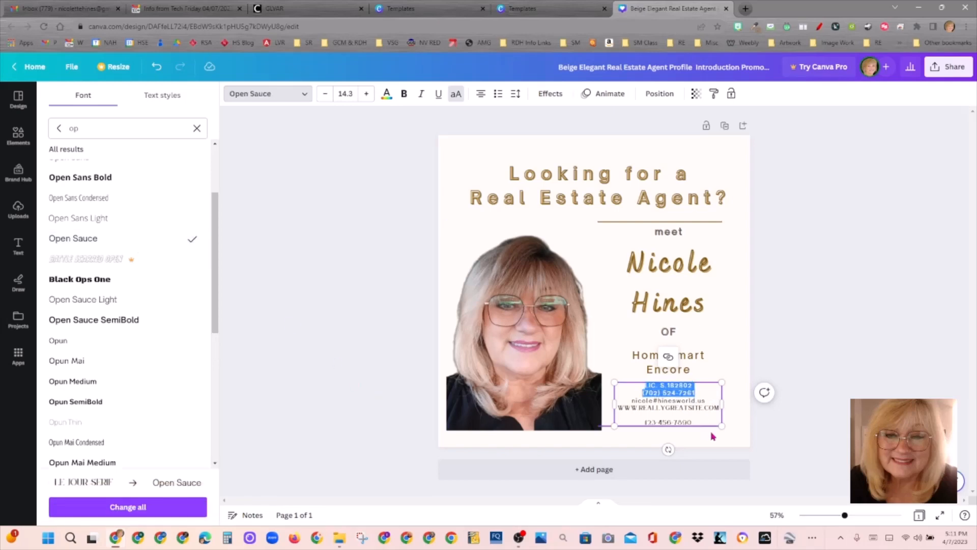
{"action": "left_click", "coordinate": [711, 403]}
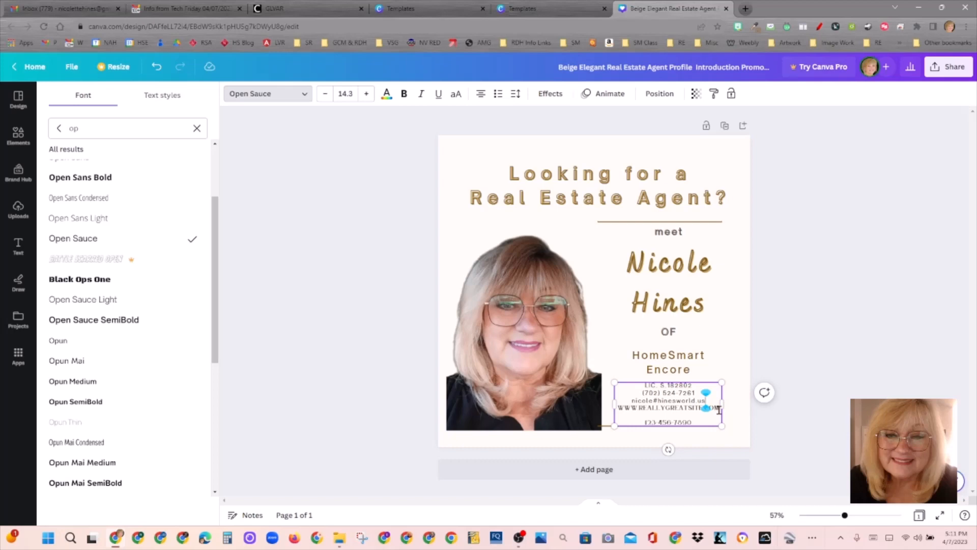
{"action": "left_click_drag", "start_coordinate": [719, 409], "coordinate": [620, 408]}
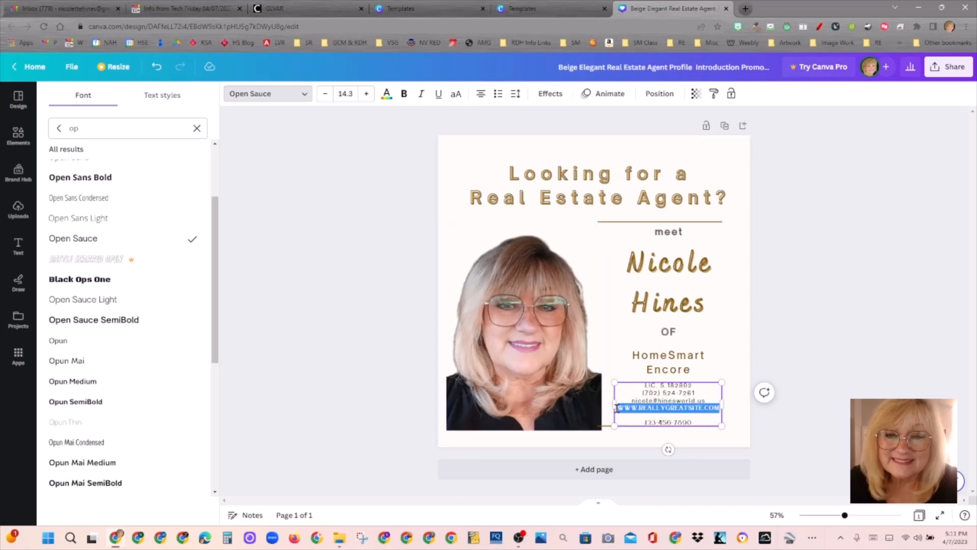
Step: Replace the website line with the agent's website address and delete the placeholder phone digits
{"action": "type", "text": "HINES"}
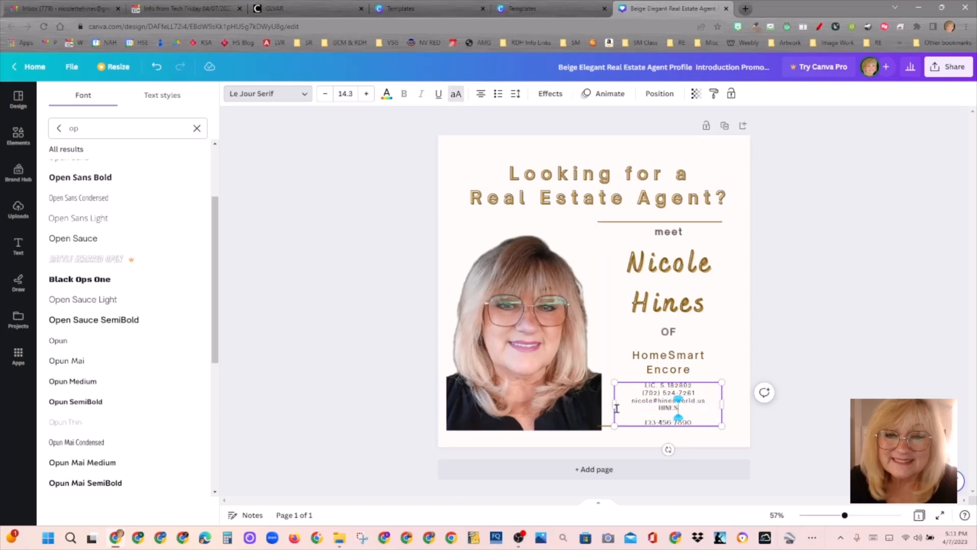
{"action": "key", "text": "BackSpace"}
{"action": "key", "text": "BackSpace"}
{"action": "key", "text": "BackSpace"}
{"action": "key", "text": "BackSpace"}
{"action": "key", "text": "BackSpace"}
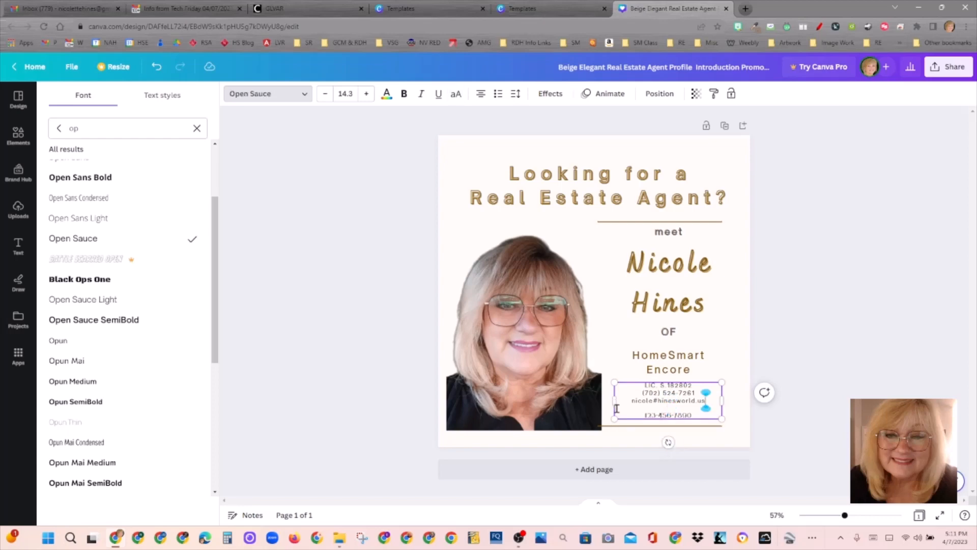
{"action": "key", "text": "Return"}
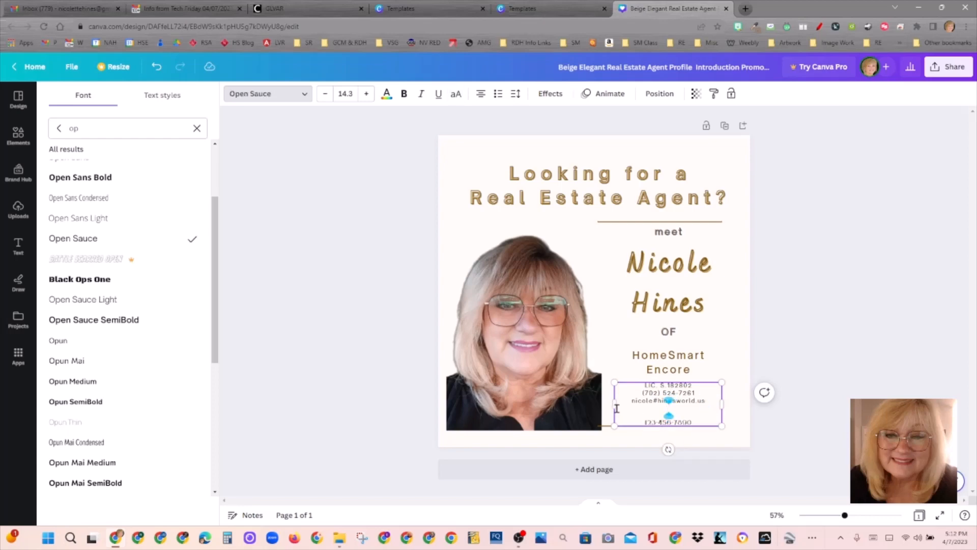
{"action": "type", "text": "hinesworld.us"}
{"action": "key", "text": "Delete"}
{"action": "key", "text": "Delete"}
{"action": "key", "text": "Delete"}
{"action": "key", "text": "Delete"}
{"action": "key", "text": "Delete"}
{"action": "key", "text": "Delete"}
{"action": "key", "text": "Delete"}
{"action": "key", "text": "Delete"}
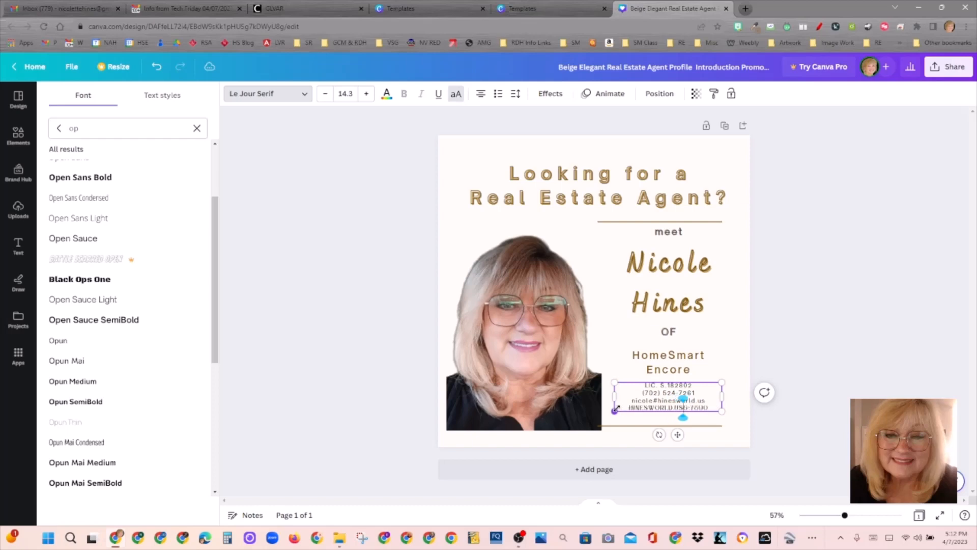
{"action": "key", "text": "Delete"}
{"action": "key", "text": "Delete"}
{"action": "key", "text": "Delete"}
{"action": "key", "text": "Delete"}
{"action": "key", "text": "Delete"}
{"action": "key", "text": "Delete"}
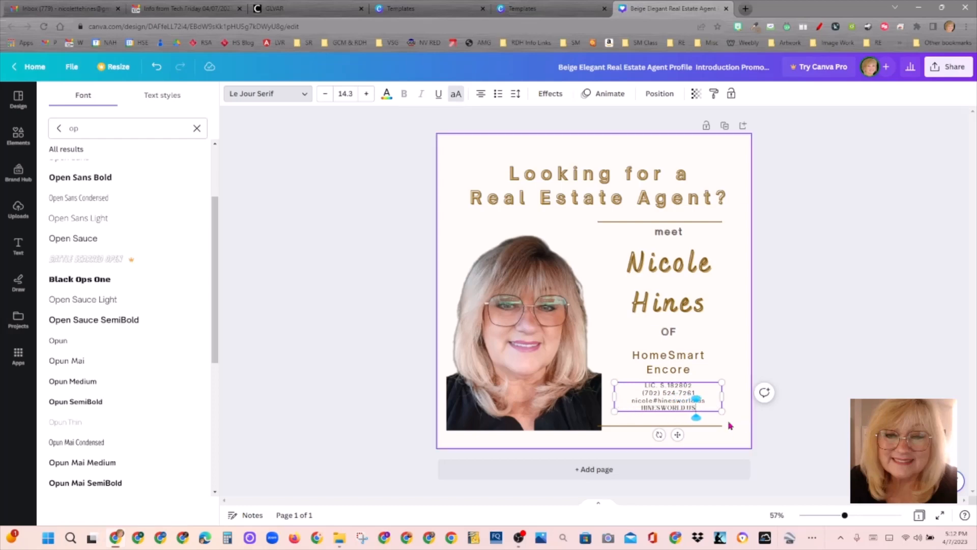
Step: Set the website line in Open Sauce and make it lowercase
{"action": "left_click_drag", "start_coordinate": [700, 408], "coordinate": [630, 409]}
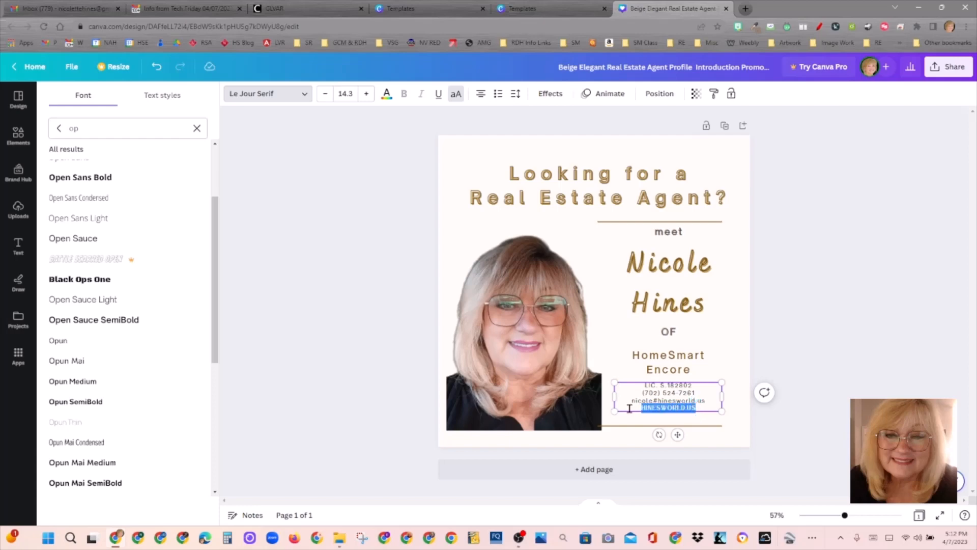
{"action": "left_click", "coordinate": [453, 97]}
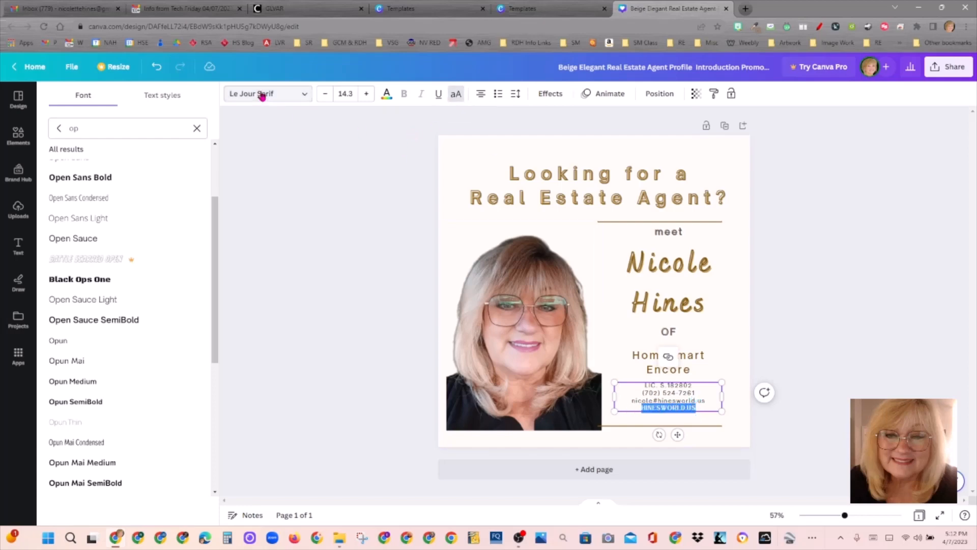
{"action": "left_click", "coordinate": [262, 96]}
{"action": "left_click", "coordinate": [282, 99]}
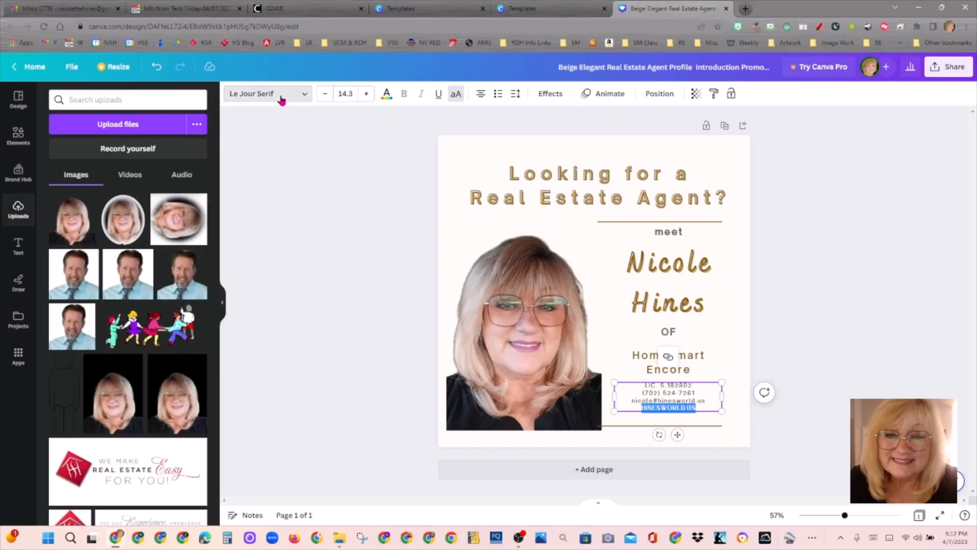
{"action": "left_click", "coordinate": [98, 243]}
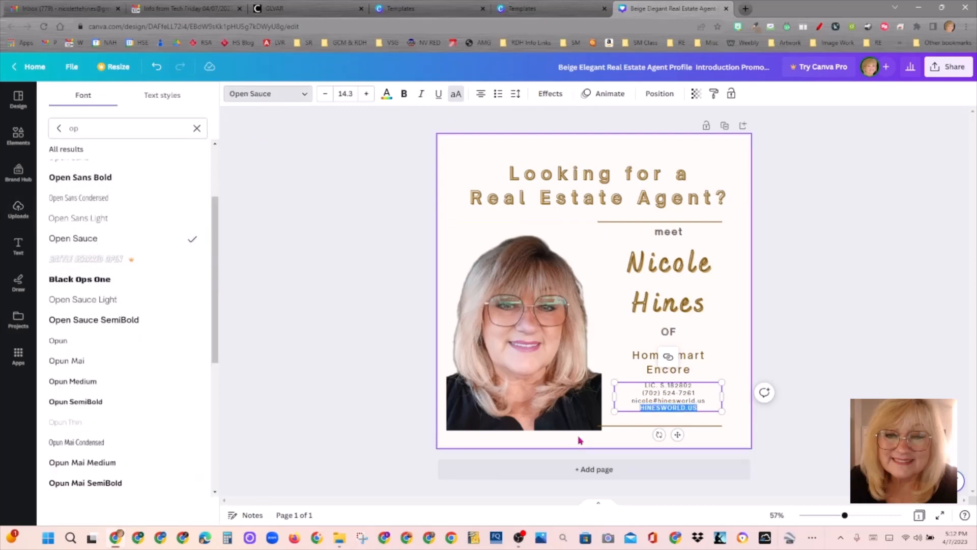
{"action": "left_click", "coordinate": [457, 95]}
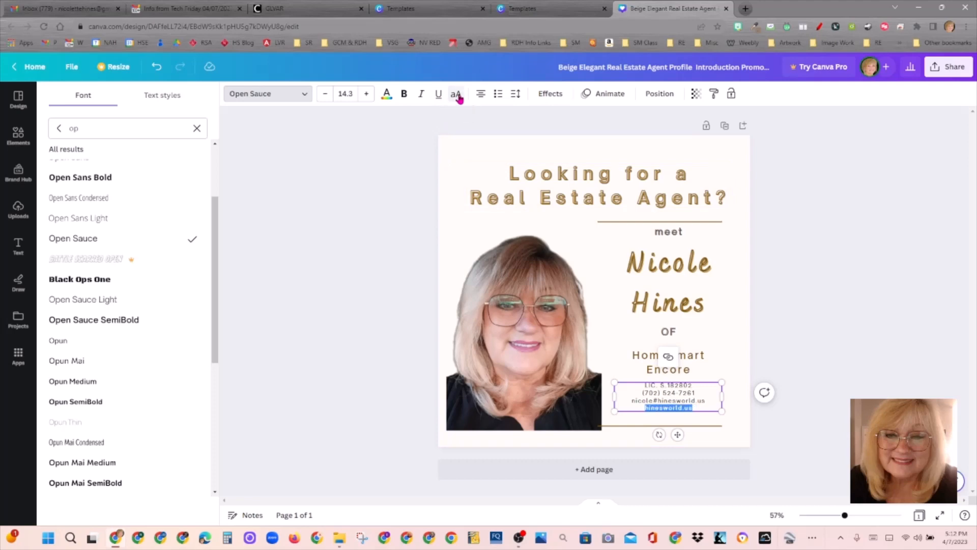
Step: Nudge the contact info box slightly down
{"action": "left_click", "coordinate": [731, 413]}
{"action": "left_click", "coordinate": [711, 412]}
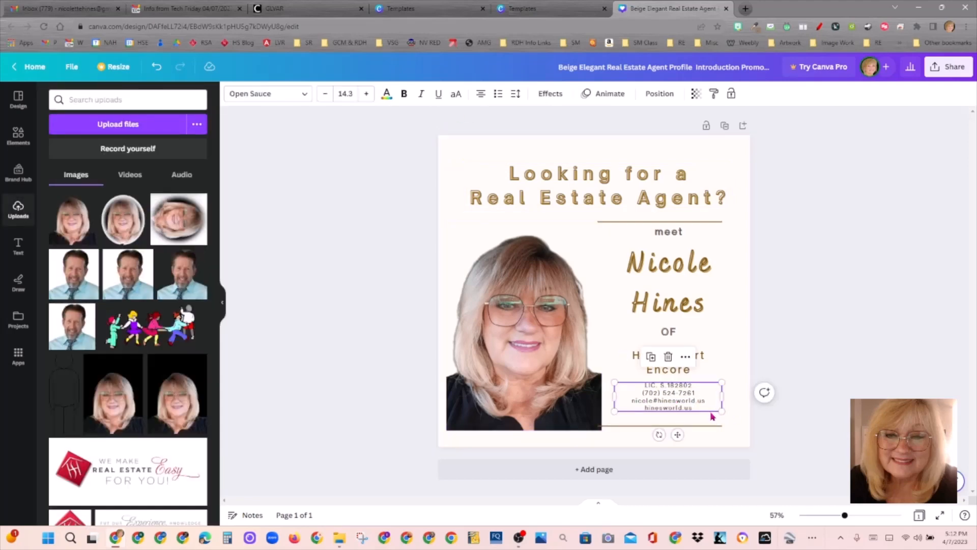
{"action": "left_click_drag", "start_coordinate": [710, 410], "coordinate": [710, 412]}
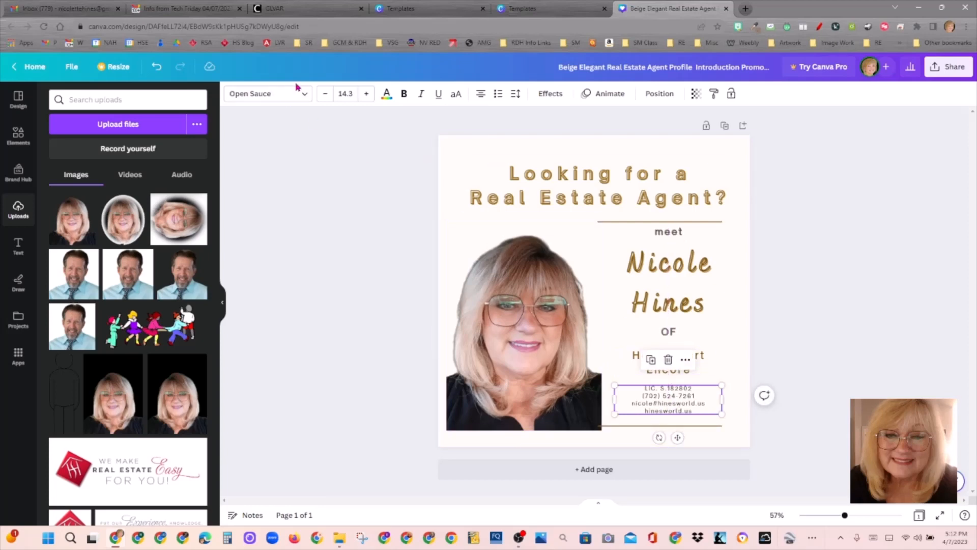
Step: Set the contact text to font size 16
{"action": "left_click", "coordinate": [348, 95]}
{"action": "type", "text": "1"}
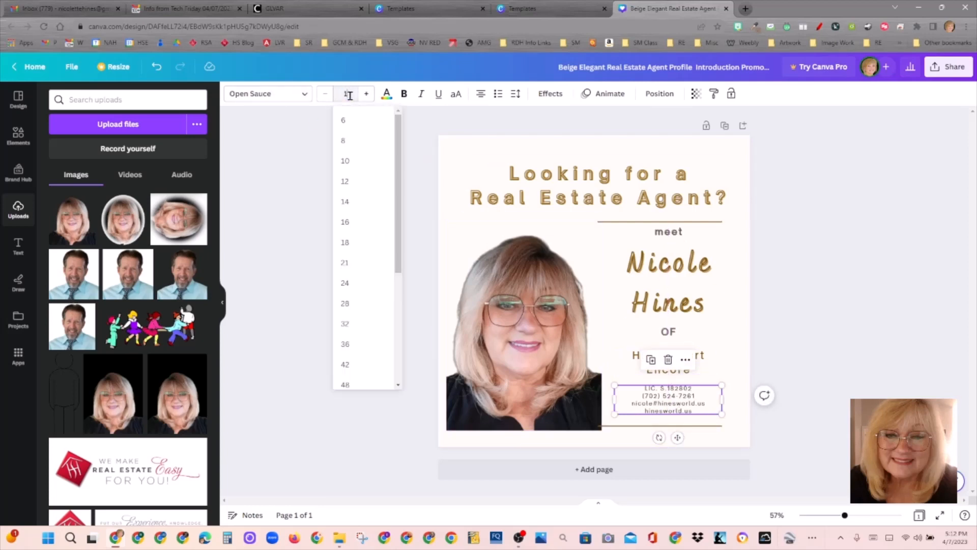
{"action": "type", "text": "6"}
{"action": "key", "text": "Return"}
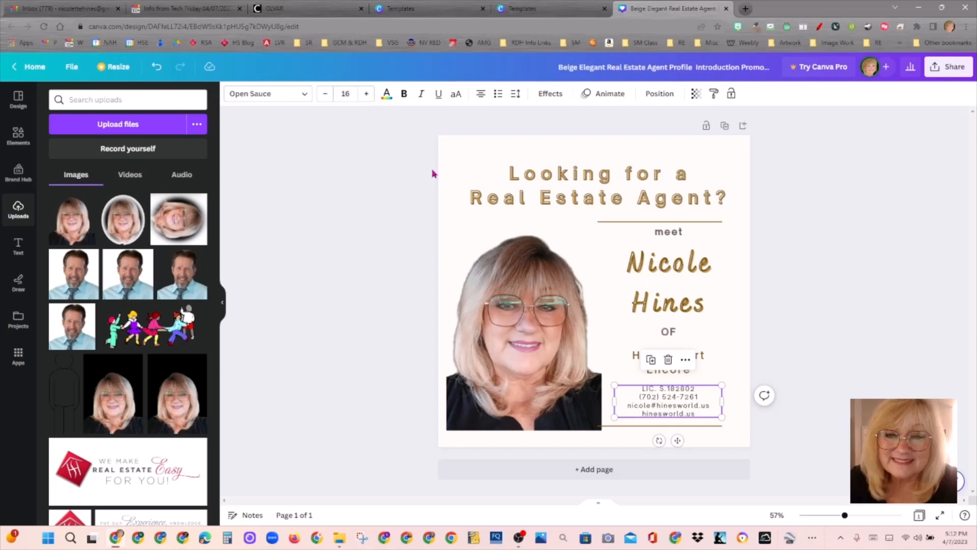
{"action": "left_click", "coordinate": [700, 409]}
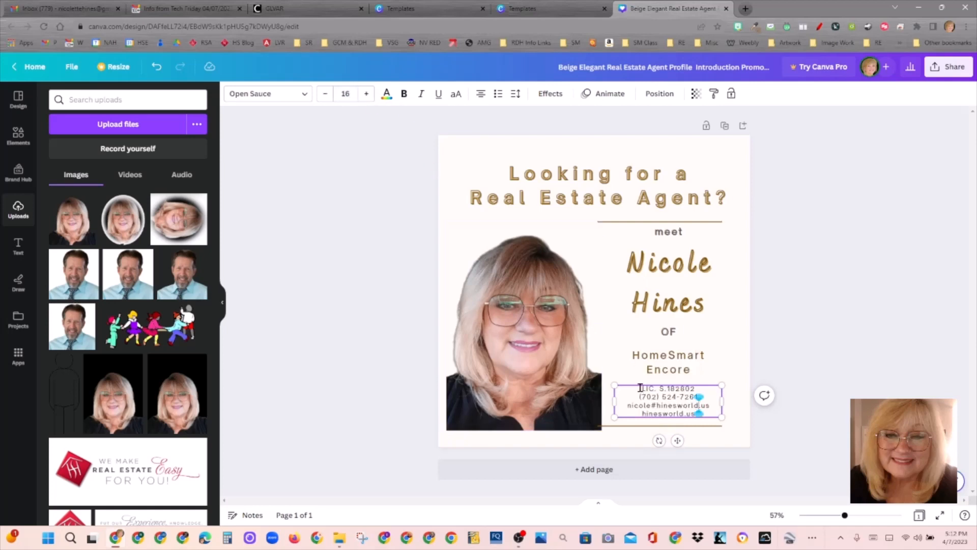
{"action": "left_click_drag", "start_coordinate": [640, 388], "coordinate": [717, 416]}
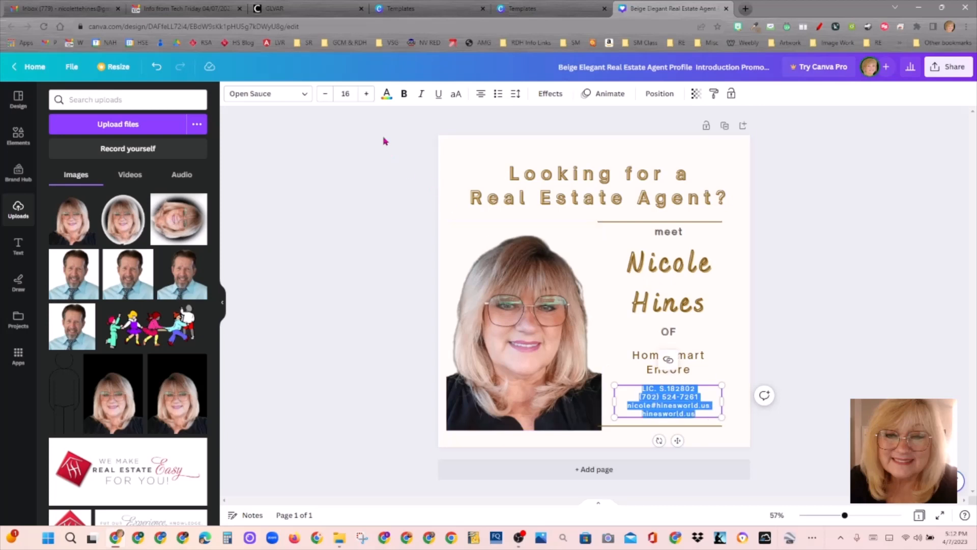
{"action": "left_click", "coordinate": [348, 95]}
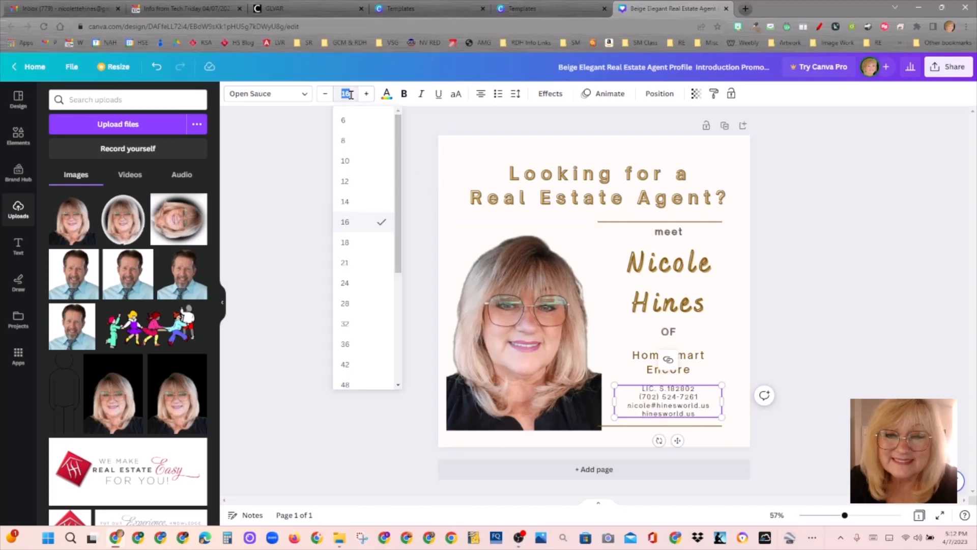
{"action": "left_click", "coordinate": [350, 95]}
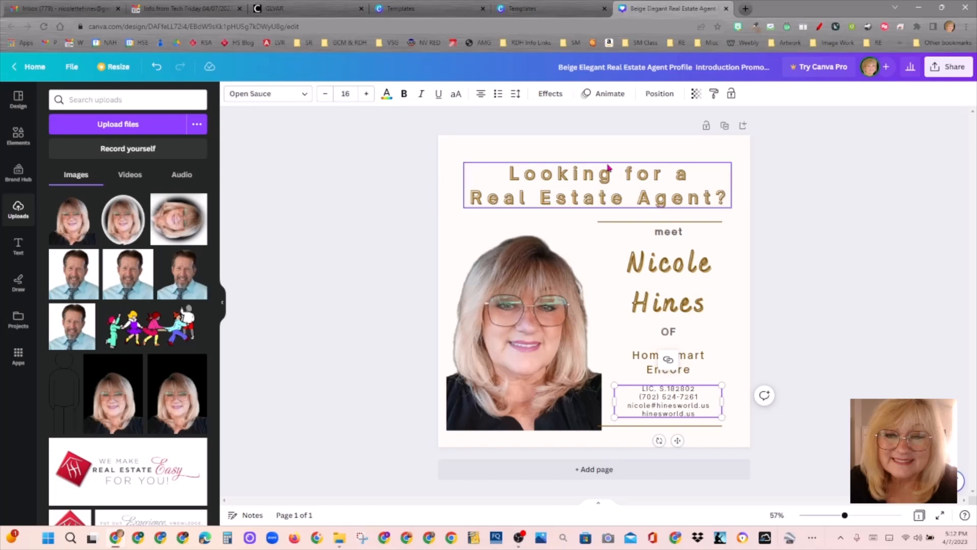
Step: Insert the missing I into LIC. and change it to mixed-case Lic
{"action": "left_click", "coordinate": [651, 389]}
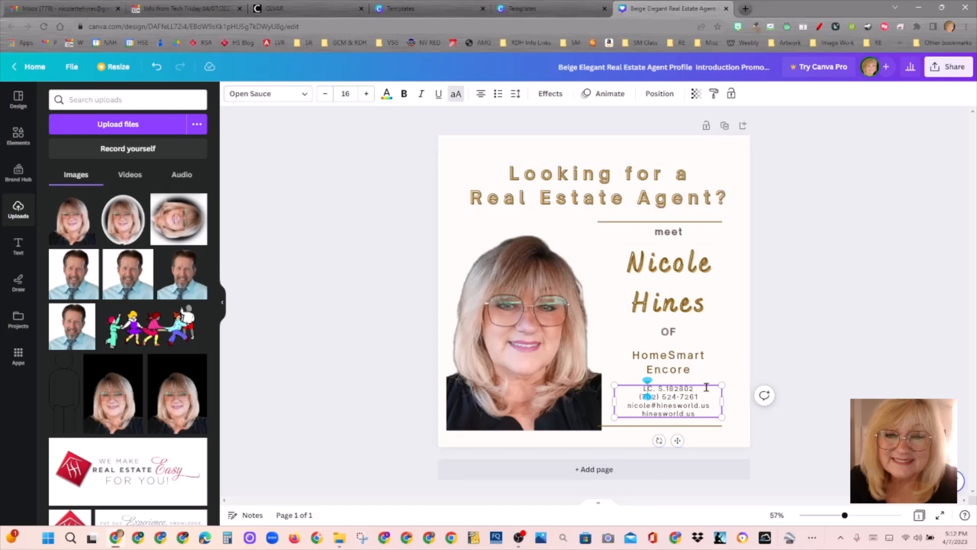
{"action": "type", "text": "I"}
{"action": "left_click_drag", "start_coordinate": [656, 389], "coordinate": [636, 388]}
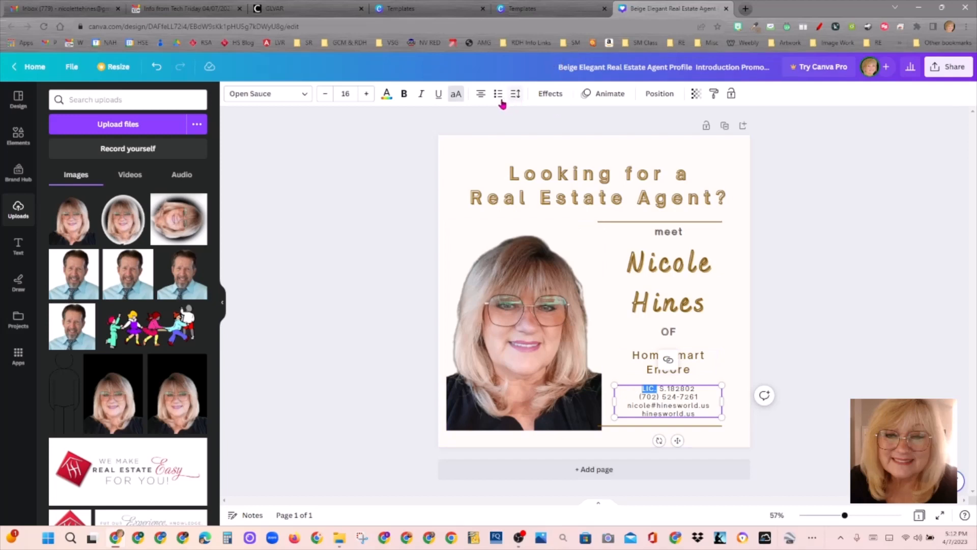
{"action": "left_click", "coordinate": [454, 99]}
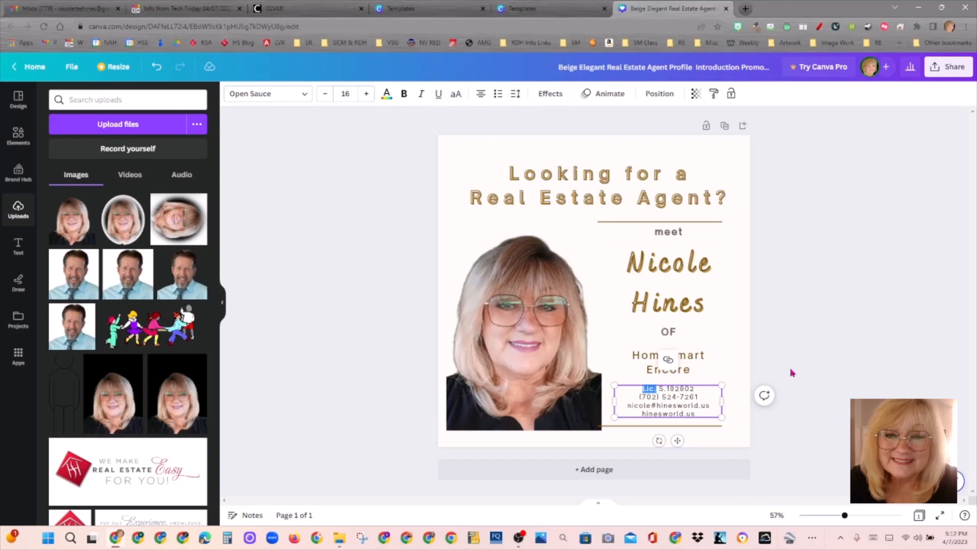
{"action": "left_click", "coordinate": [726, 374]}
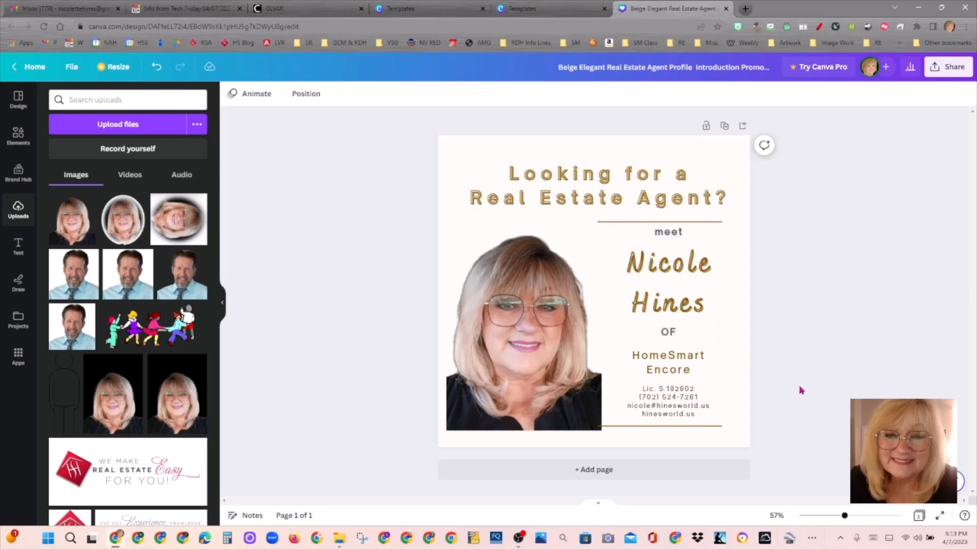
Step: Shift the whole right-column text group slightly lower
{"action": "left_click_drag", "start_coordinate": [748, 409], "coordinate": [634, 219]}
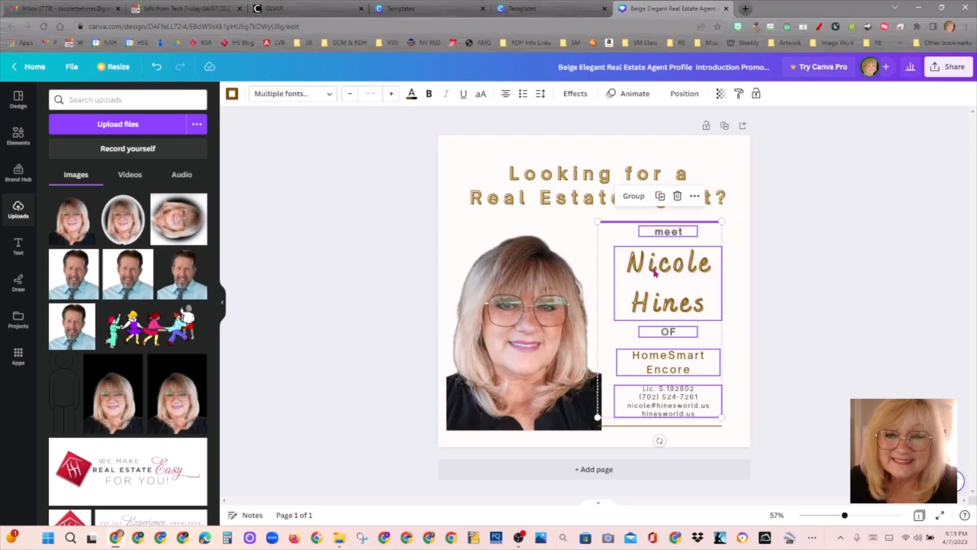
{"action": "left_click_drag", "start_coordinate": [654, 270], "coordinate": [655, 273]}
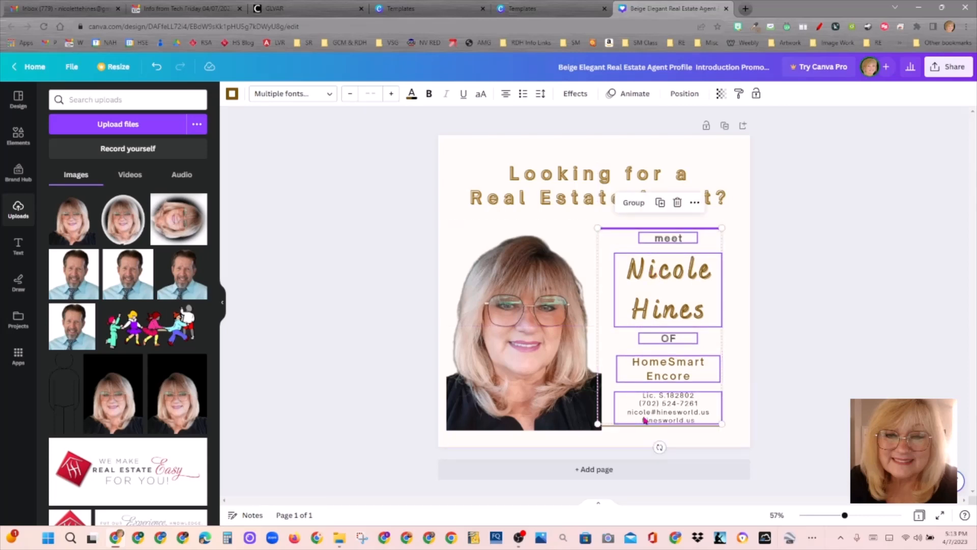
{"action": "left_click", "coordinate": [611, 427]}
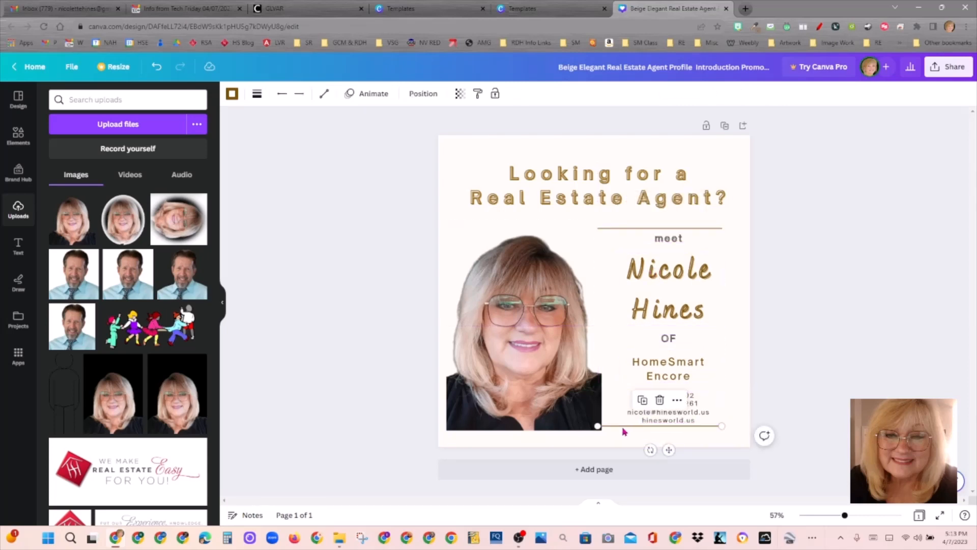
{"action": "left_click", "coordinate": [627, 432]}
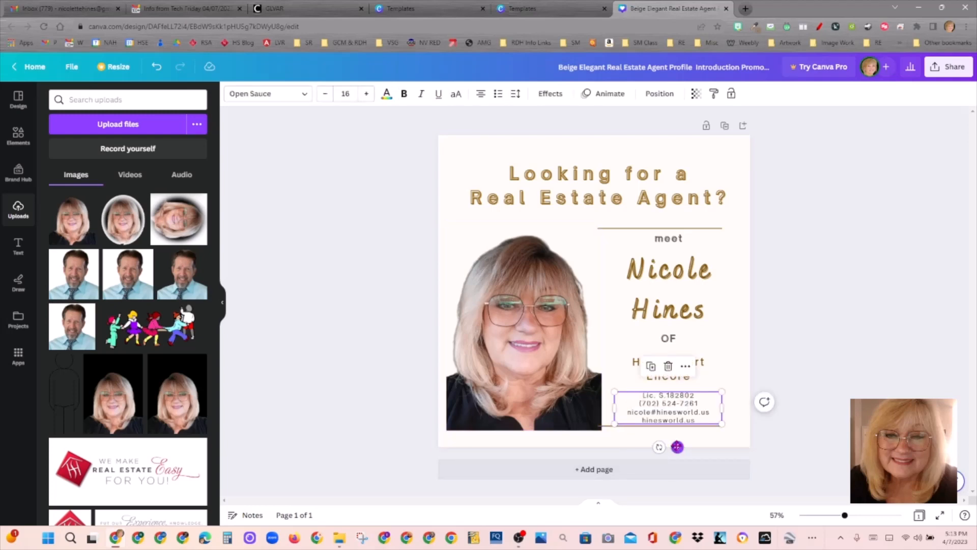
{"action": "left_click", "coordinate": [809, 435]}
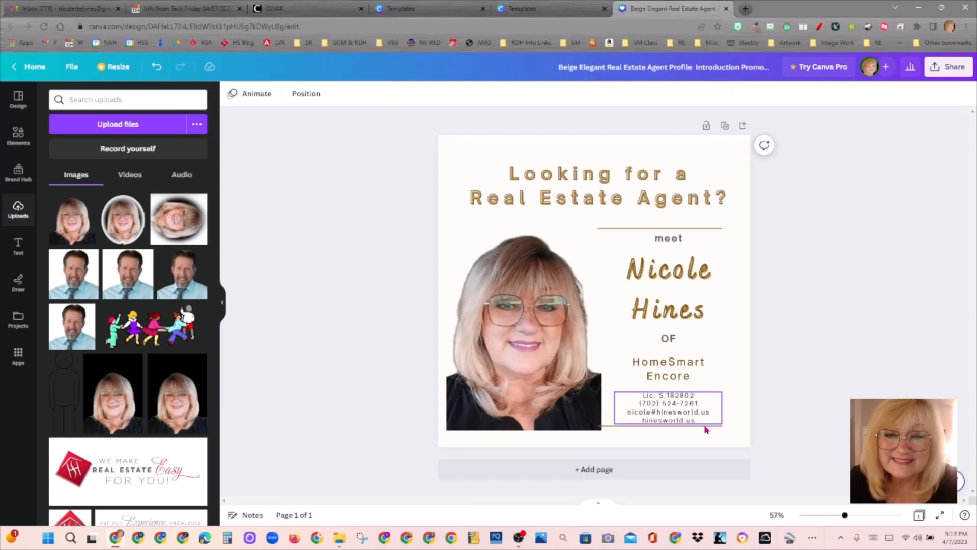
Step: Nudge the rule under the contact lines and the word meet down into alignment
{"action": "left_click_drag", "start_coordinate": [707, 429], "coordinate": [712, 430]}
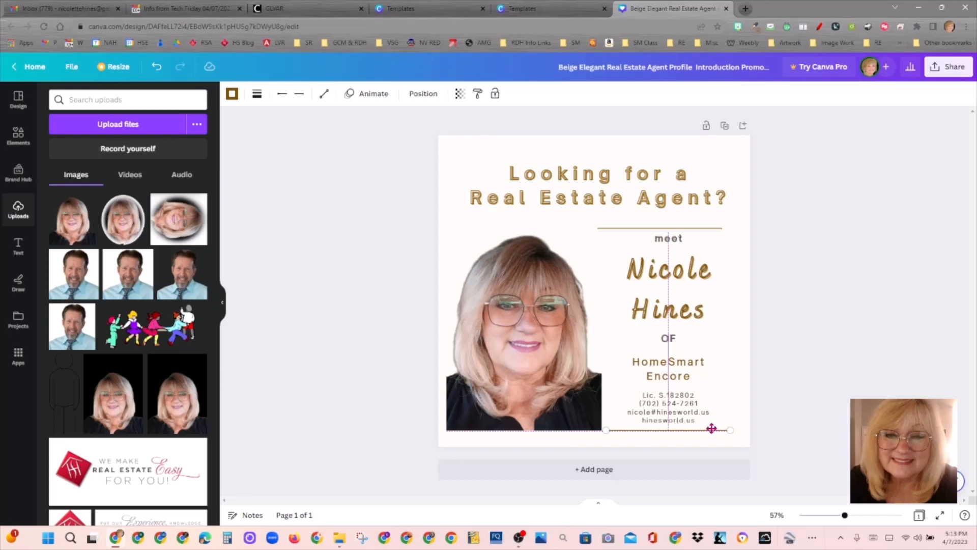
{"action": "left_click_drag", "start_coordinate": [712, 428], "coordinate": [713, 430]}
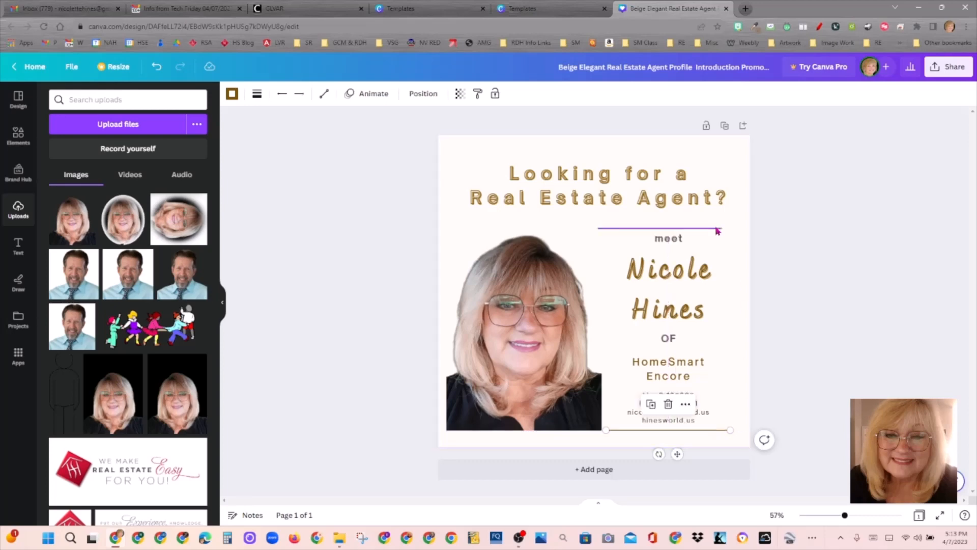
{"action": "left_click_drag", "start_coordinate": [678, 240], "coordinate": [678, 241]}
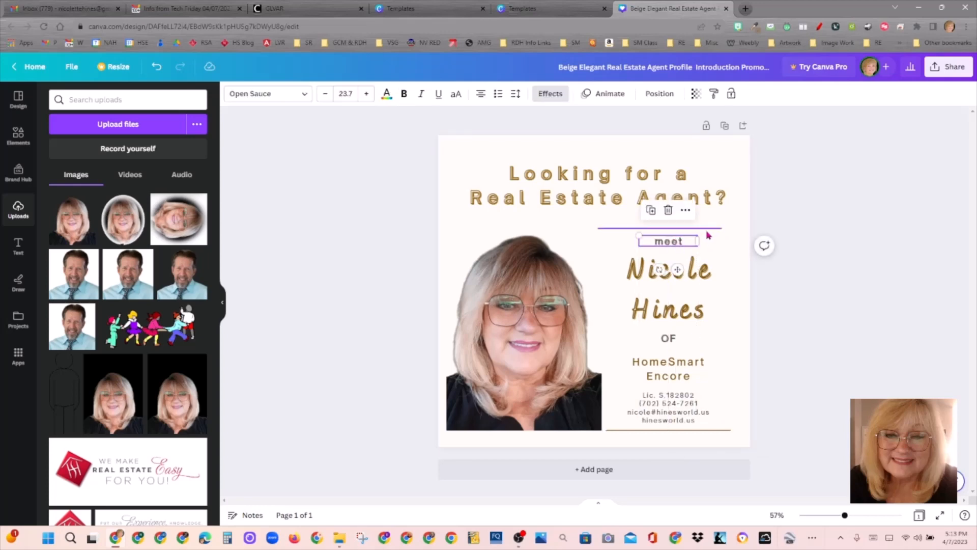
Step: Select the whole 'Looking for a Real Estate Agent?' heading box and bring up its text animations
{"action": "left_click", "coordinate": [603, 174]}
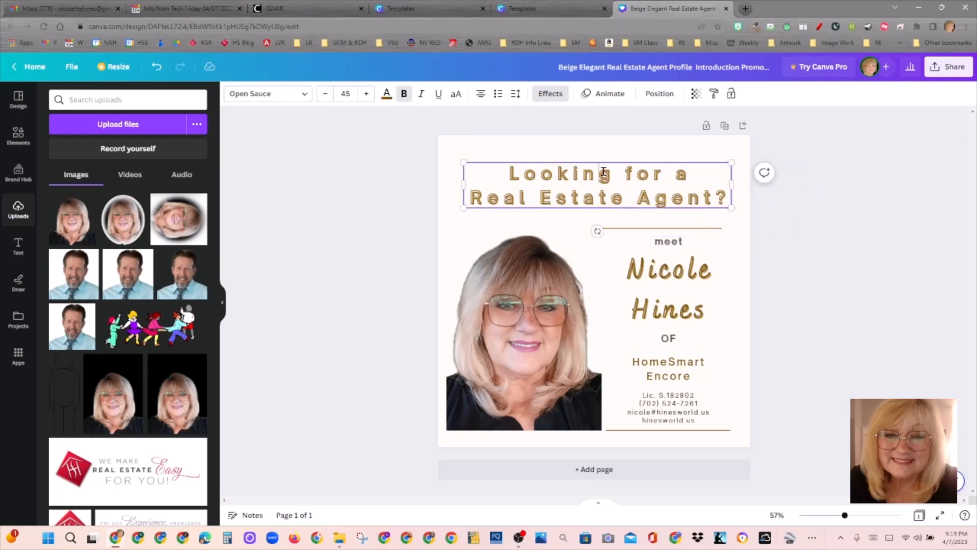
{"action": "left_click", "coordinate": [644, 160]}
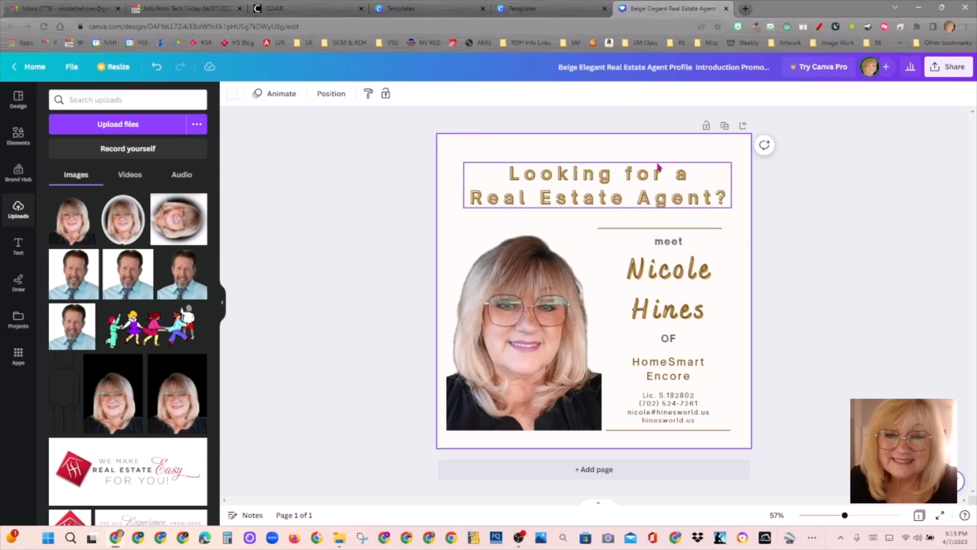
{"action": "left_click", "coordinate": [659, 167]}
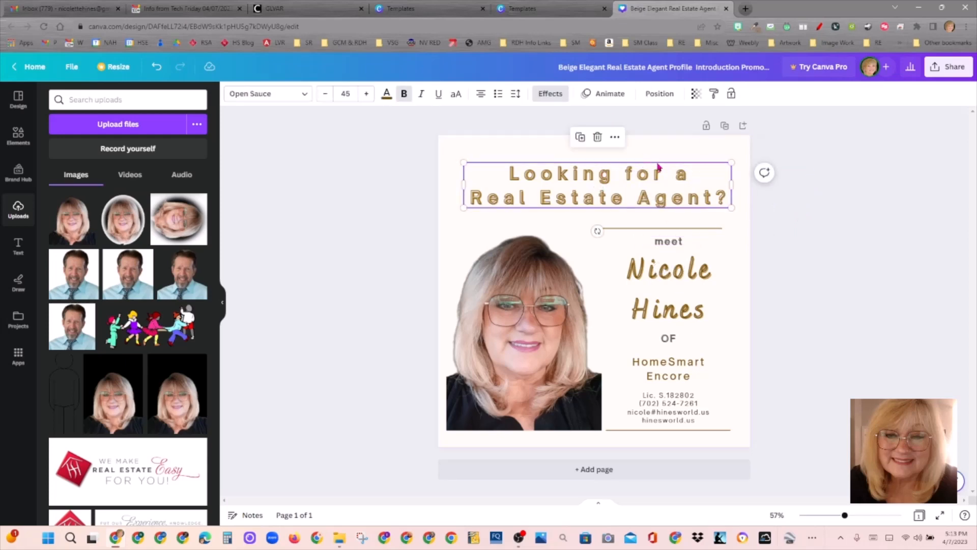
{"action": "left_click", "coordinate": [700, 165]}
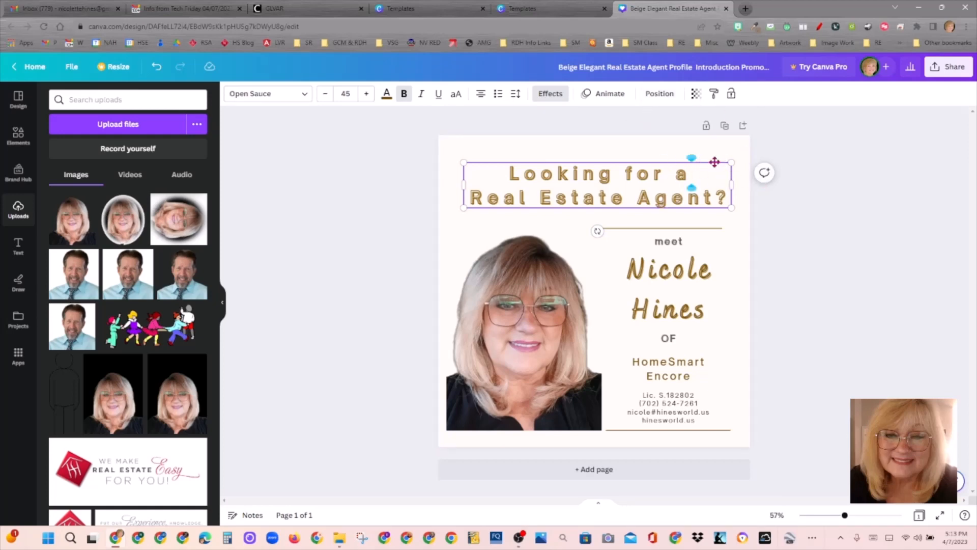
{"action": "left_click", "coordinate": [709, 162]}
{"action": "left_click", "coordinate": [711, 163]}
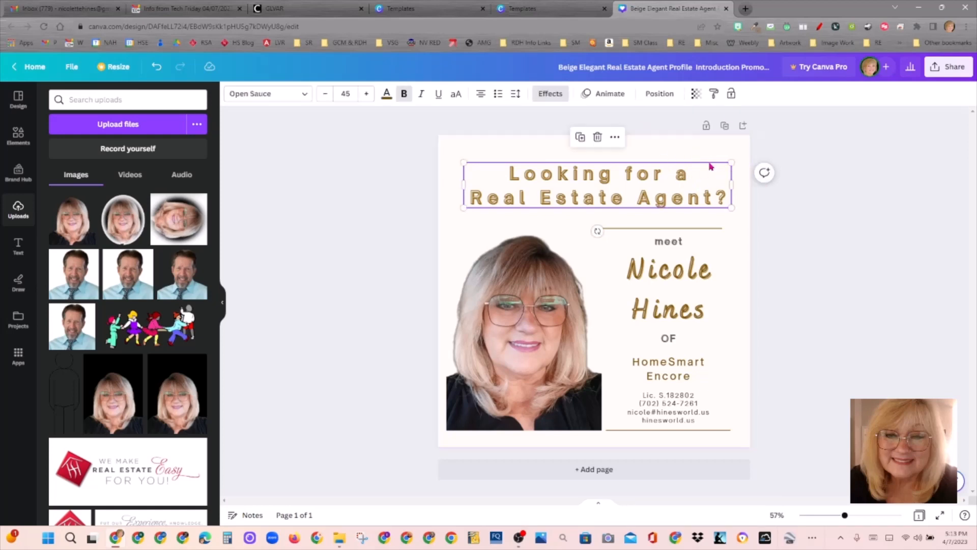
{"action": "left_click", "coordinate": [609, 95]}
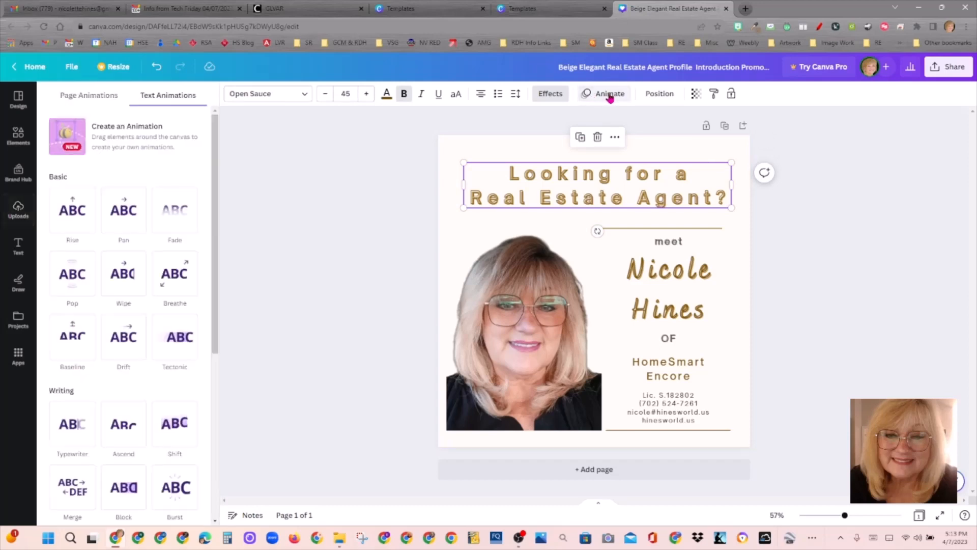
Step: Apply the Bounce animation to the heading, animating on both enter and exit
{"action": "left_click_drag", "start_coordinate": [218, 212], "coordinate": [217, 322]}
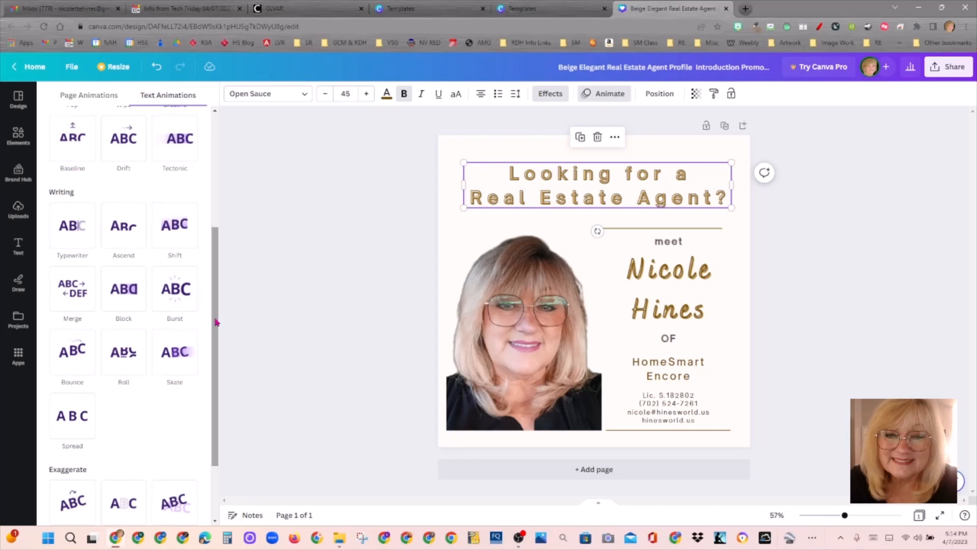
{"action": "left_click", "coordinate": [77, 358]}
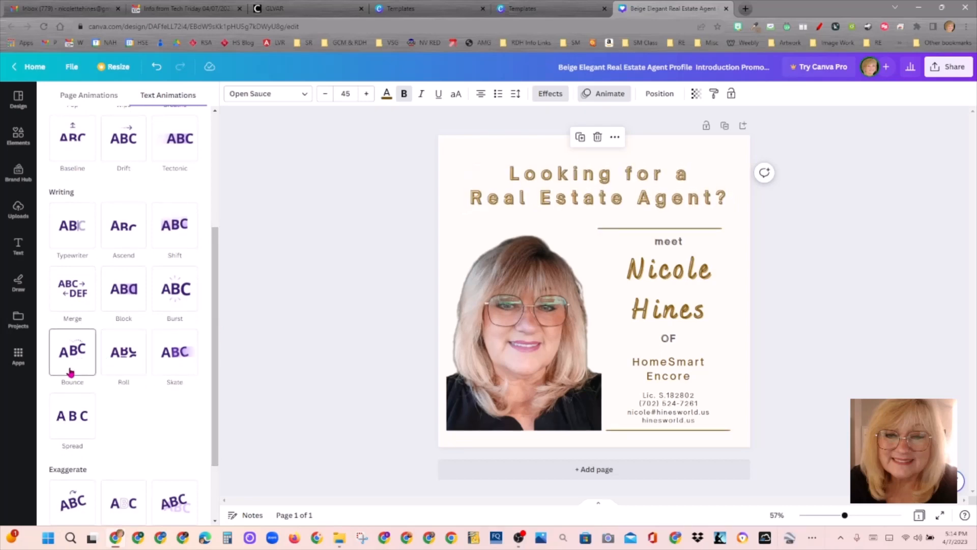
{"action": "left_click", "coordinate": [81, 362]}
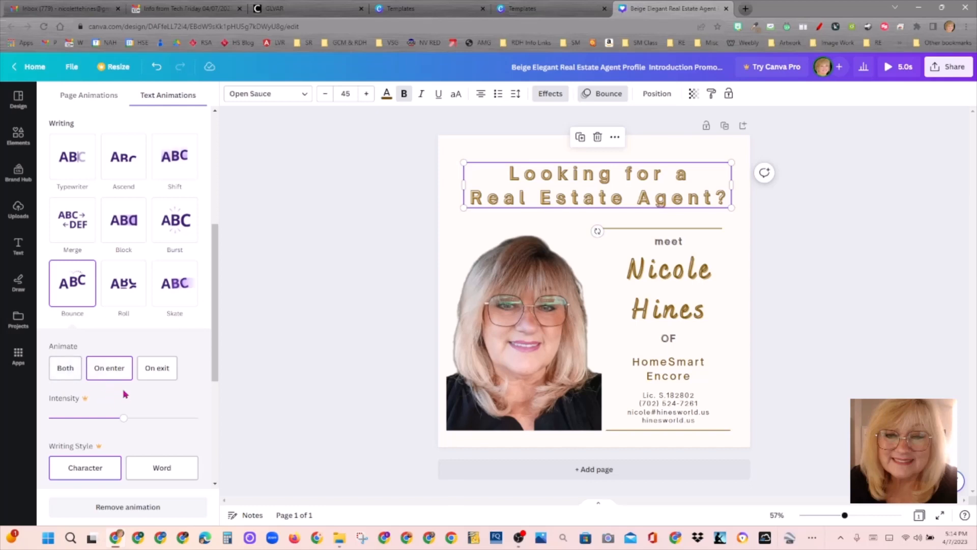
{"action": "left_click", "coordinate": [70, 368]}
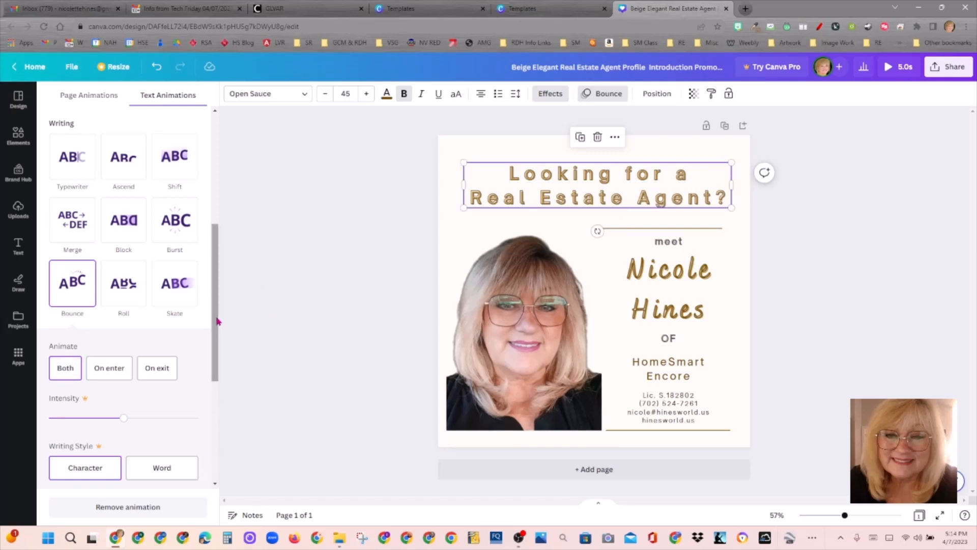
Step: Keep the Character writing style, dismissing the Pro upgrade offer, and close the animation panel
{"action": "left_click_drag", "start_coordinate": [218, 321], "coordinate": [218, 408]}
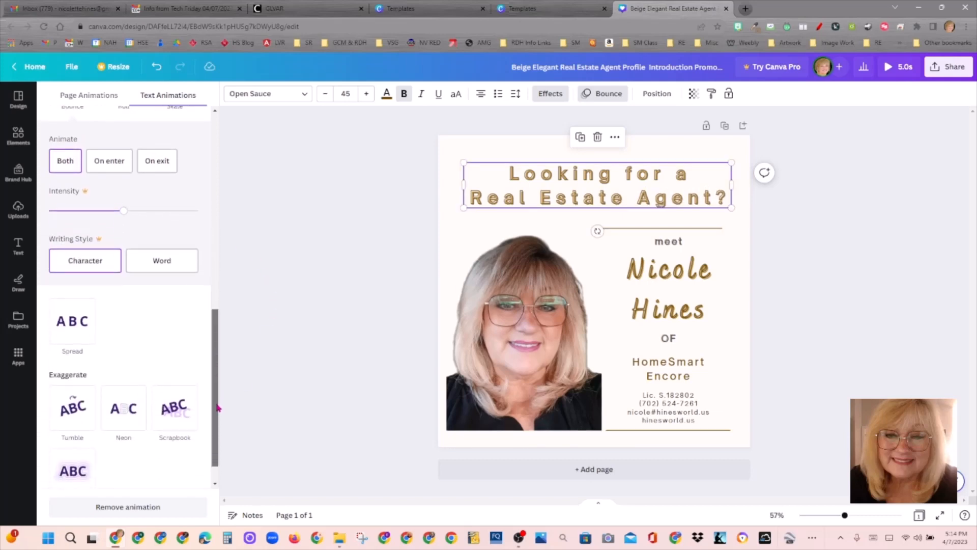
{"action": "left_click", "coordinate": [83, 259]}
{"action": "left_click", "coordinate": [171, 274]}
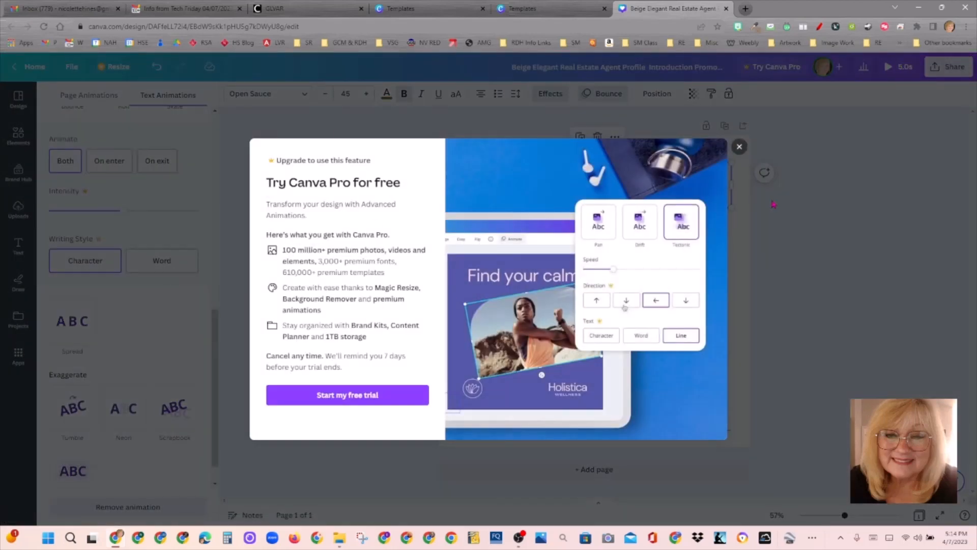
{"action": "left_click", "coordinate": [739, 147]}
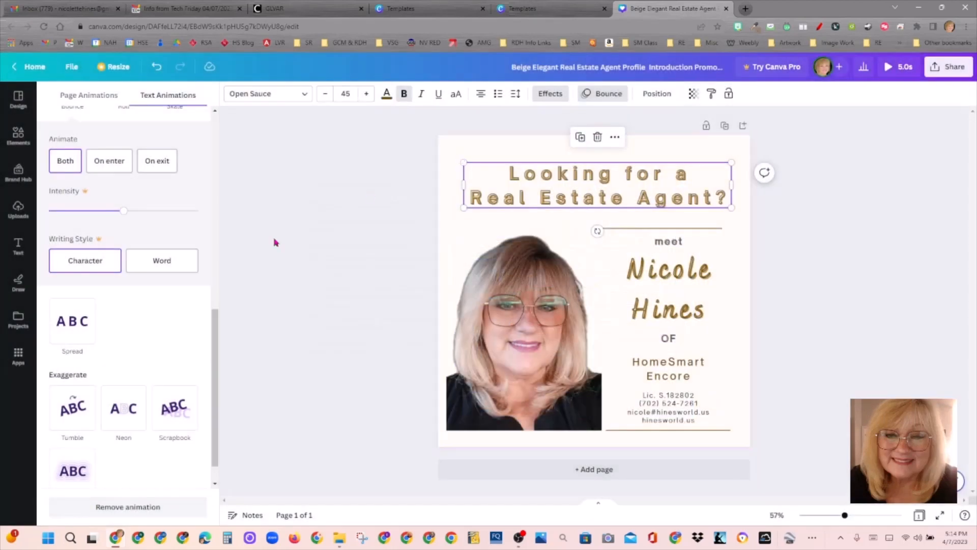
{"action": "left_click", "coordinate": [115, 270]}
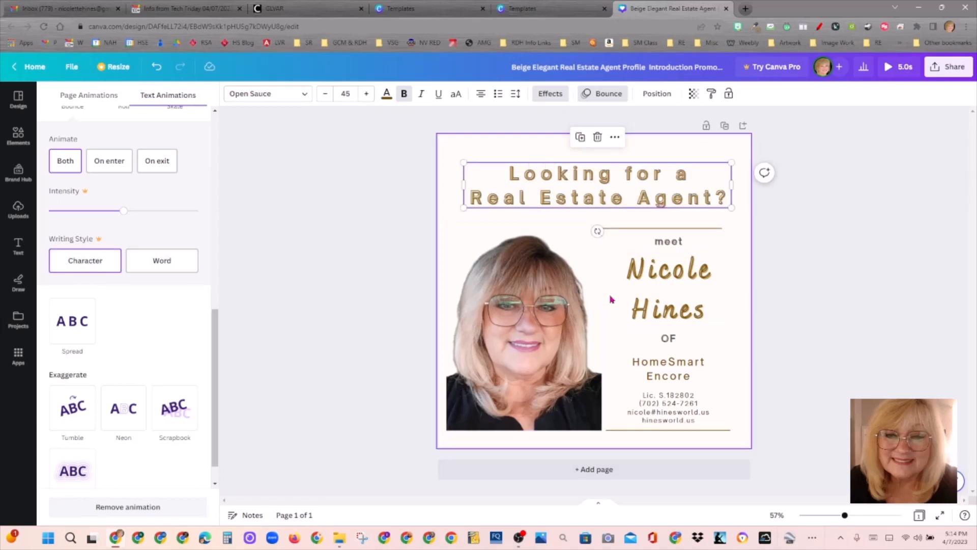
{"action": "left_click", "coordinate": [784, 301]}
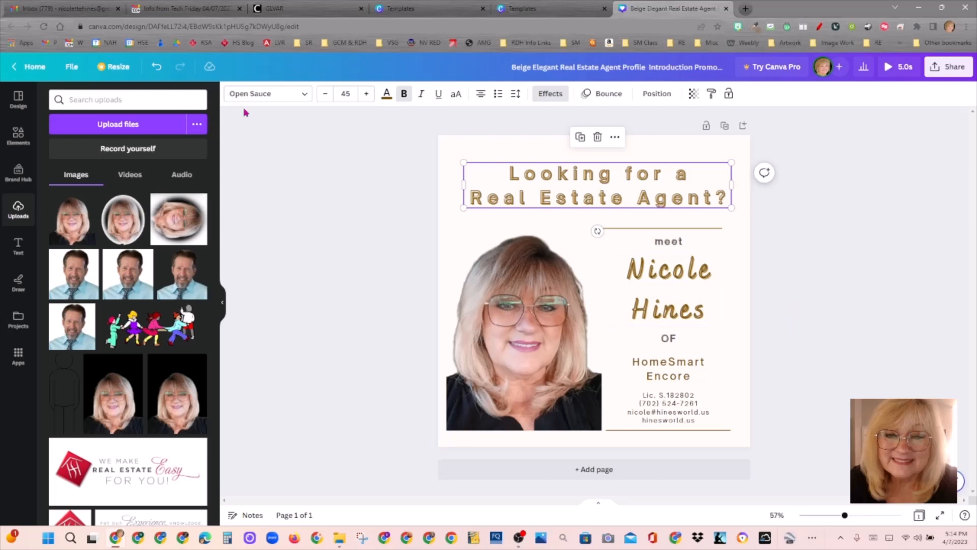
Step: Save the design into the RE folder using Save to folder
{"action": "left_click", "coordinate": [73, 69]}
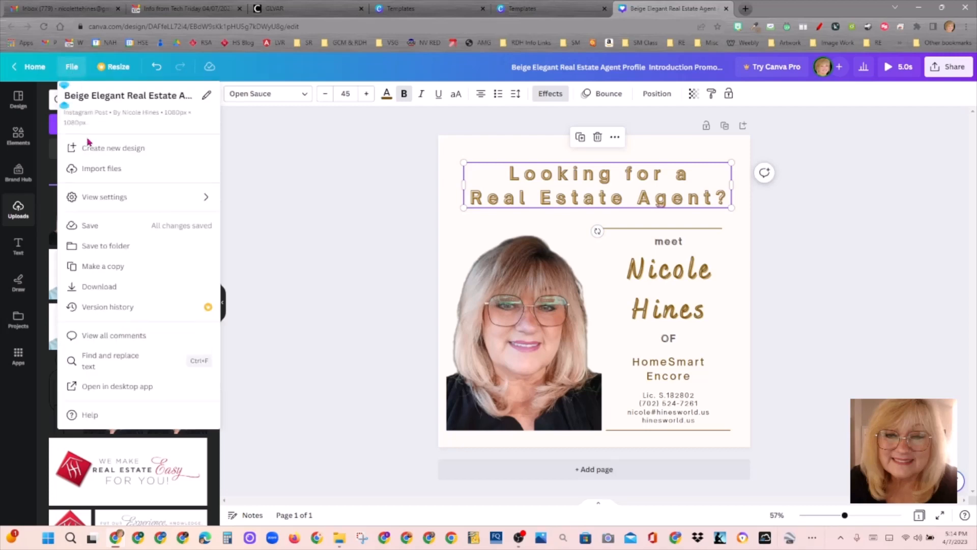
{"action": "left_click", "coordinate": [130, 248]}
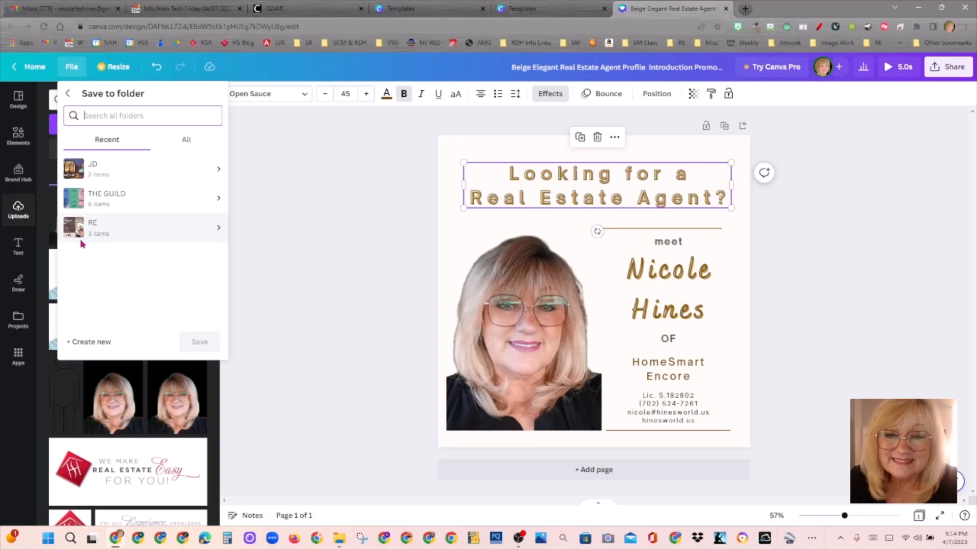
{"action": "left_click", "coordinate": [218, 229]}
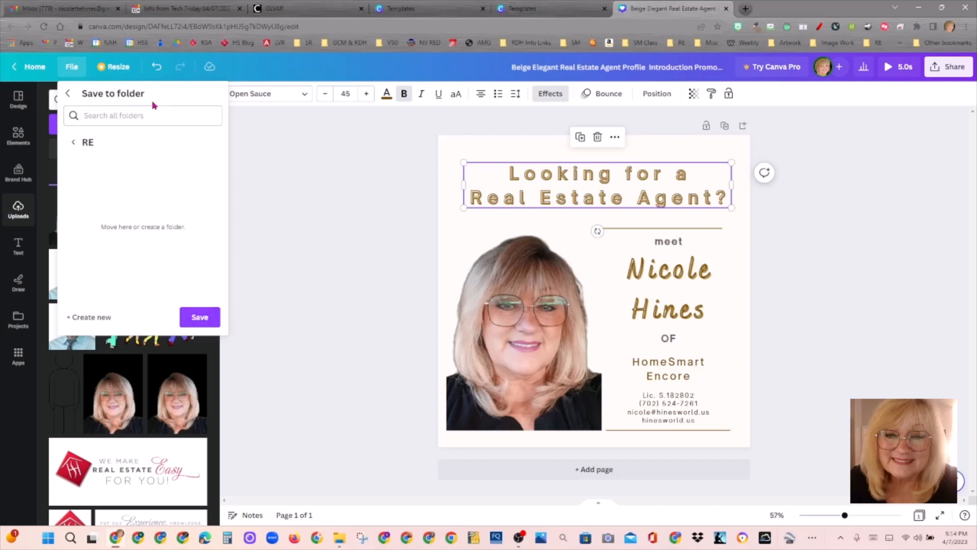
{"action": "left_click", "coordinate": [208, 326]}
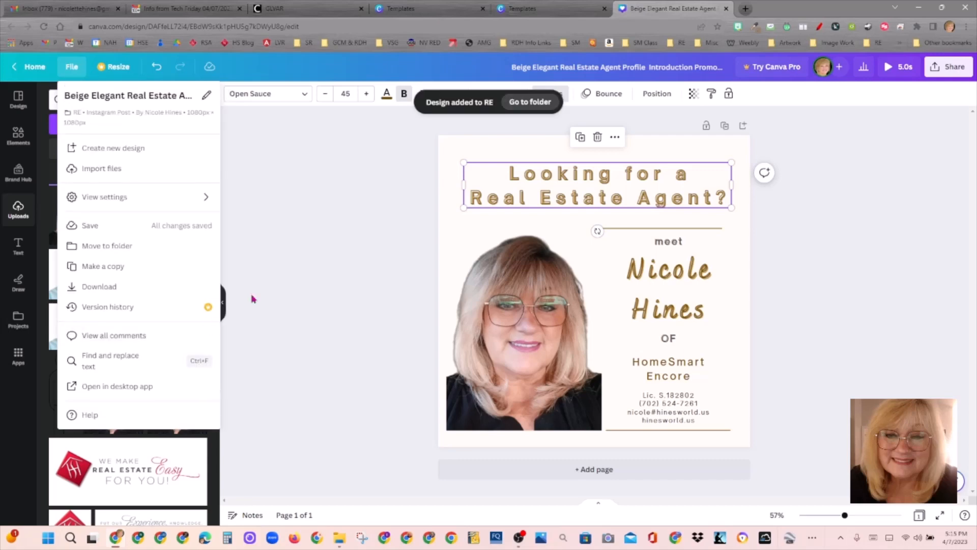
{"action": "left_click", "coordinate": [342, 166]}
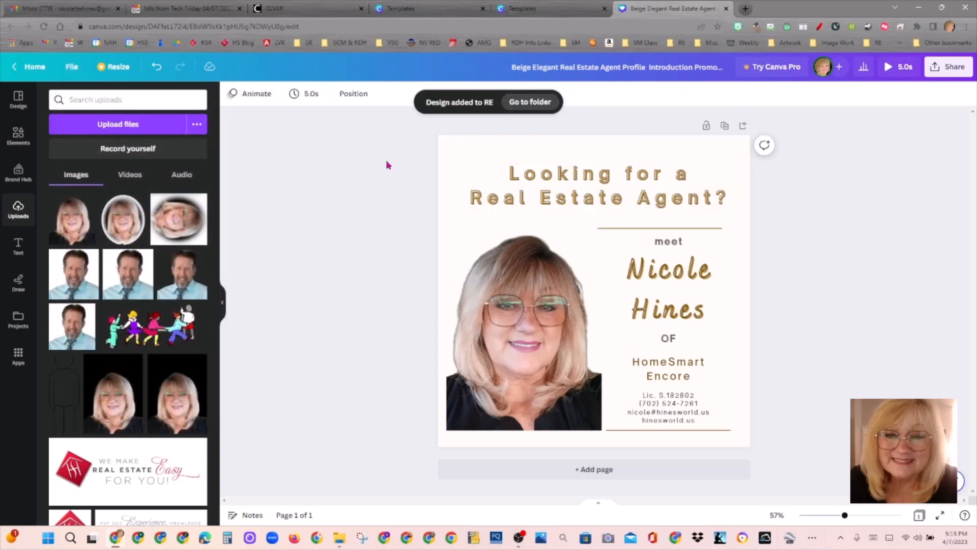
Step: Download the design as a GIF with download settings remembered for next time
{"action": "left_click", "coordinate": [955, 68]}
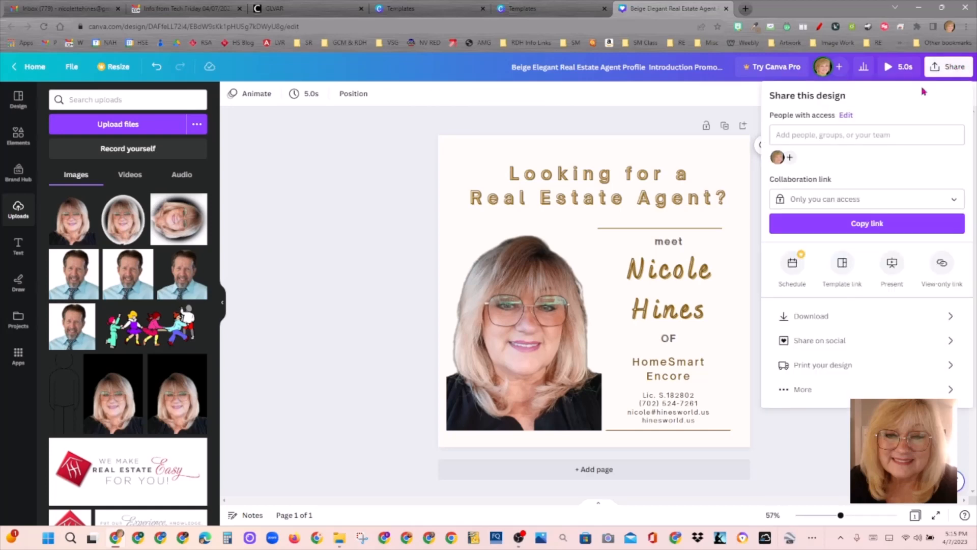
{"action": "left_click", "coordinate": [859, 318]}
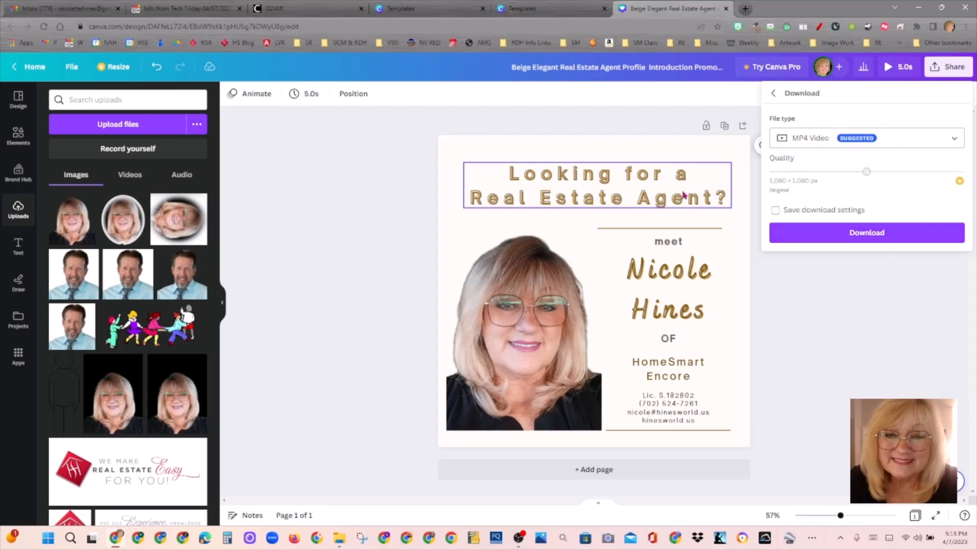
{"action": "left_click", "coordinate": [911, 143]}
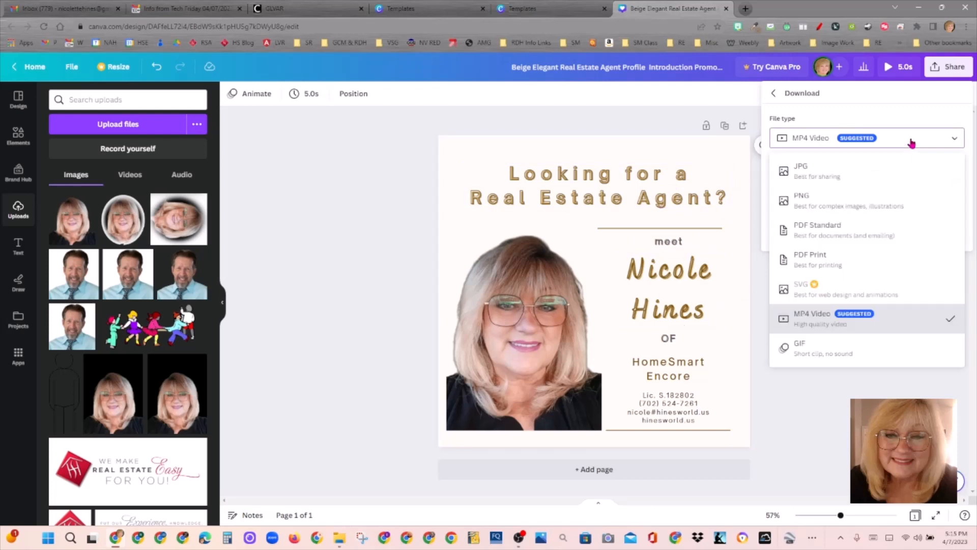
{"action": "left_click", "coordinate": [846, 360]}
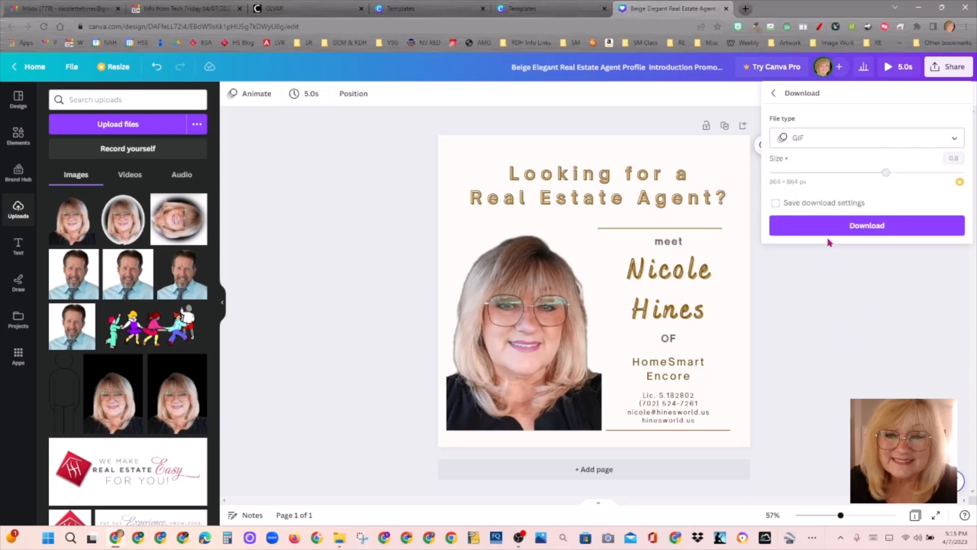
{"action": "left_click", "coordinate": [869, 204]}
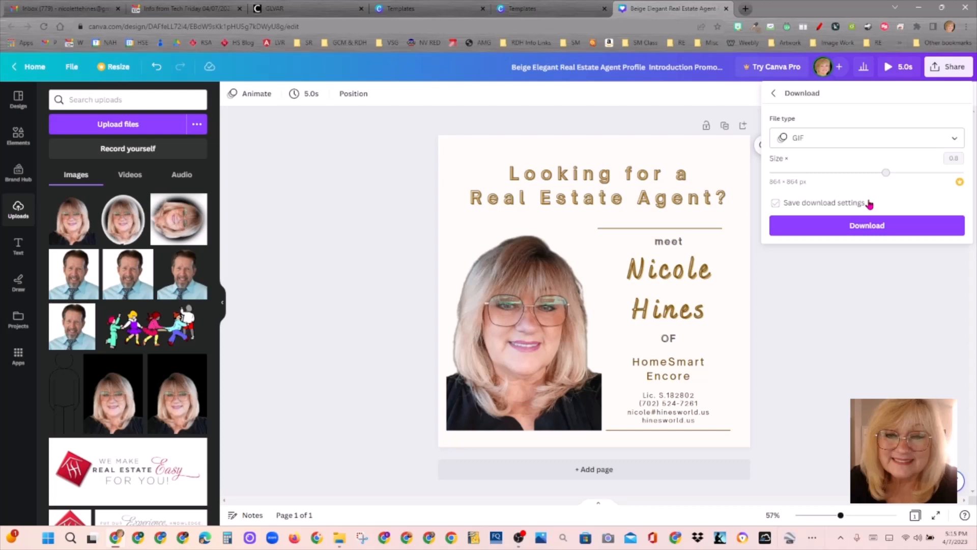
{"action": "left_click", "coordinate": [910, 228]}
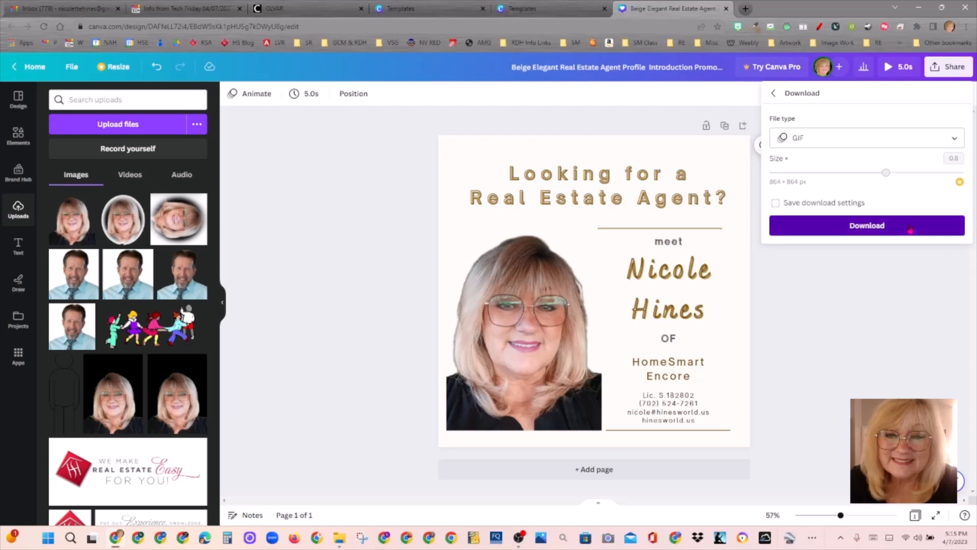
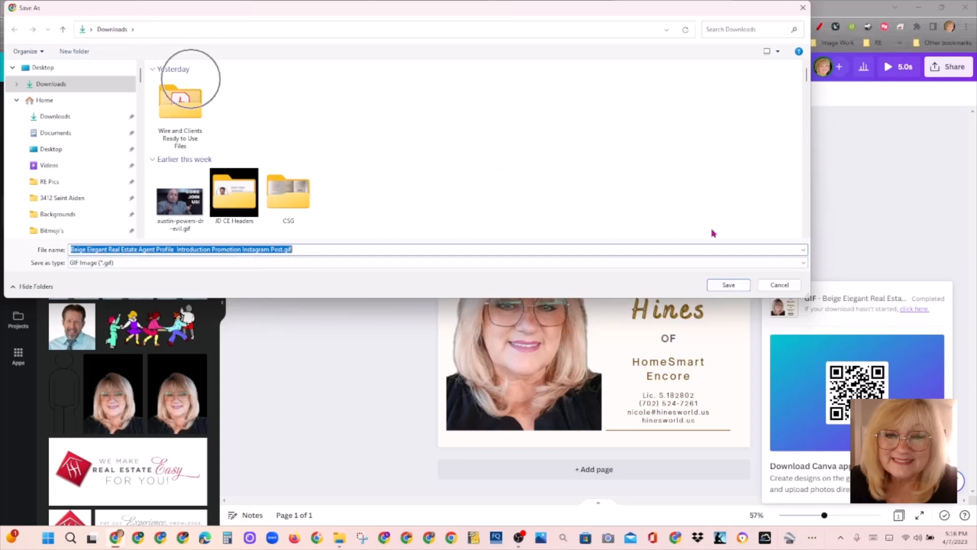
Step: Save the GIF under its default name in Downloads and open the finished download's menu
{"action": "left_click", "coordinate": [728, 286]}
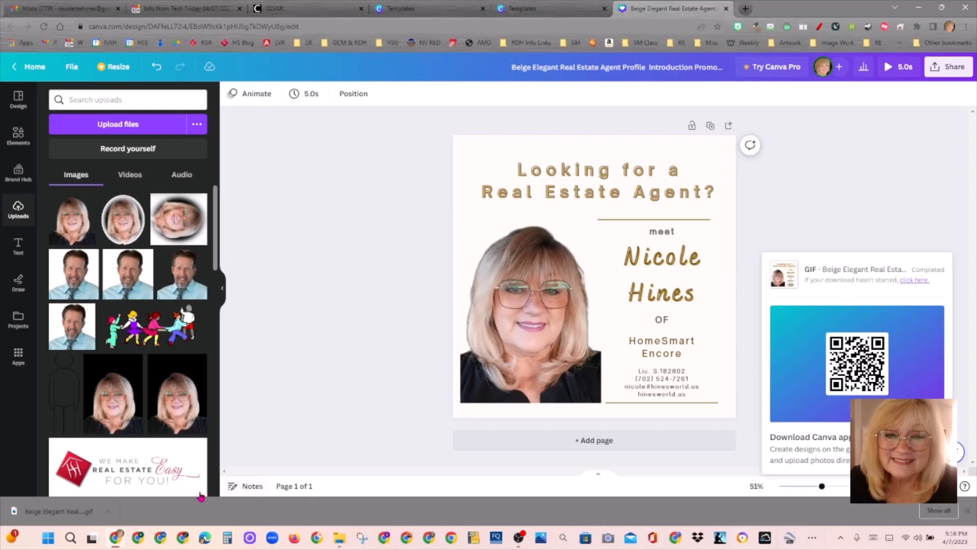
{"action": "left_click", "coordinate": [108, 513]}
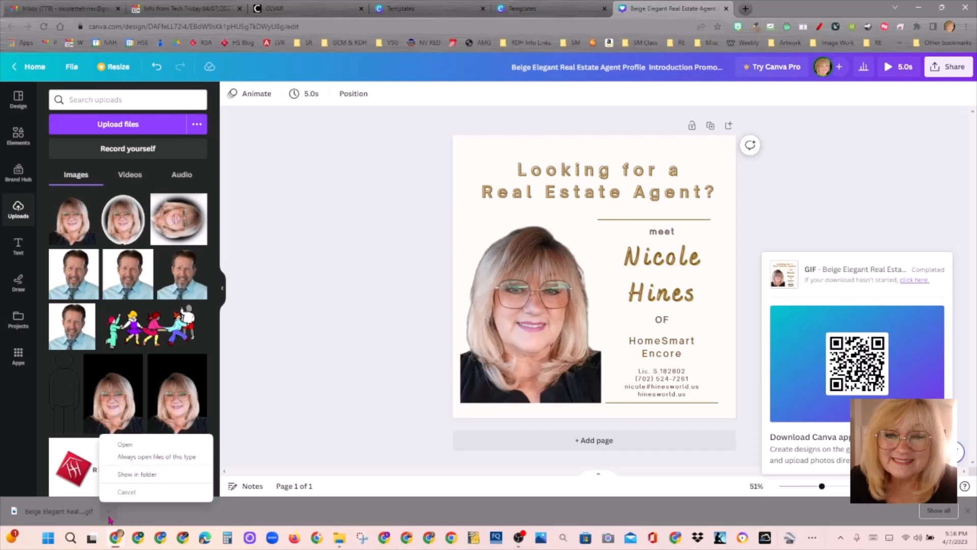
{"action": "left_click", "coordinate": [151, 448]}
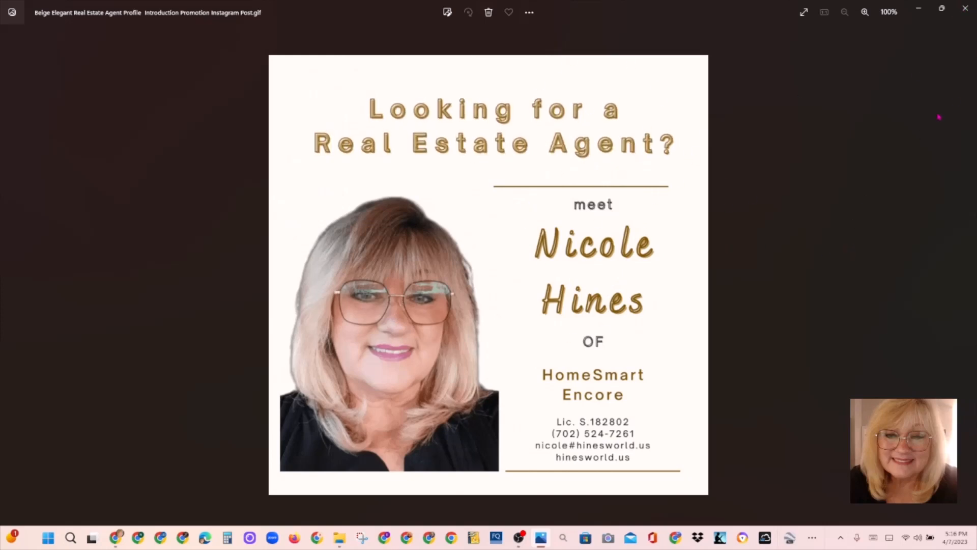
{"action": "left_click", "coordinate": [972, 10]}
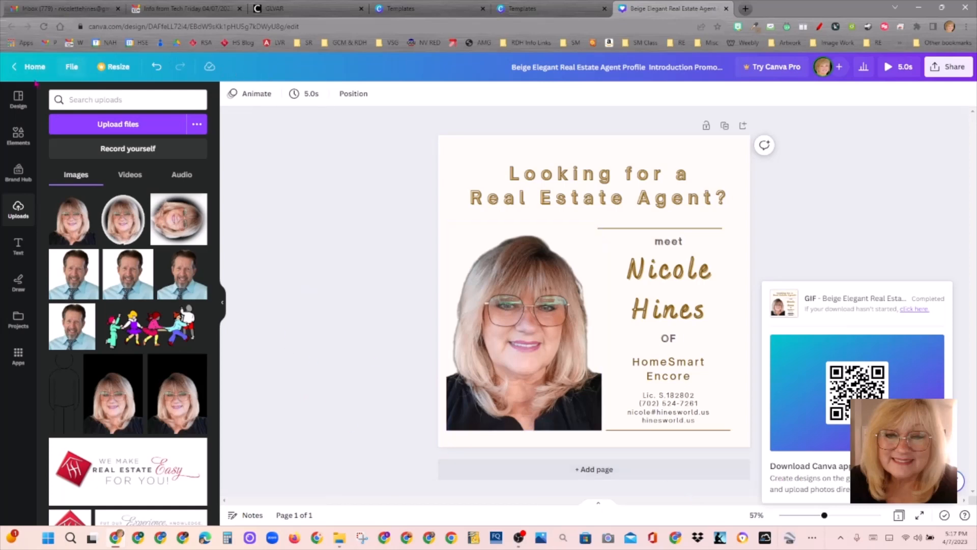
Step: Open the Beige Elegant design from the RE folder under Projects
{"action": "left_click", "coordinate": [31, 66]}
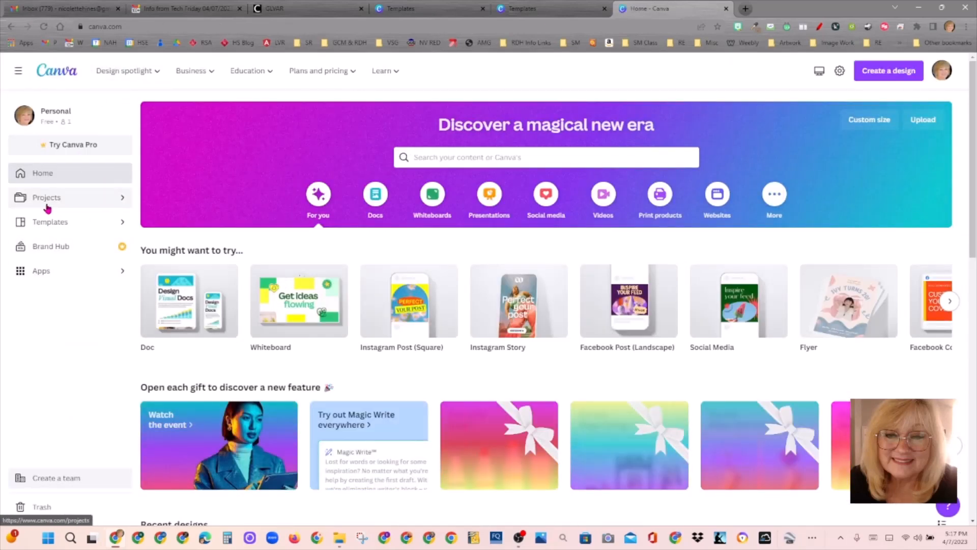
{"action": "left_click", "coordinate": [122, 203]}
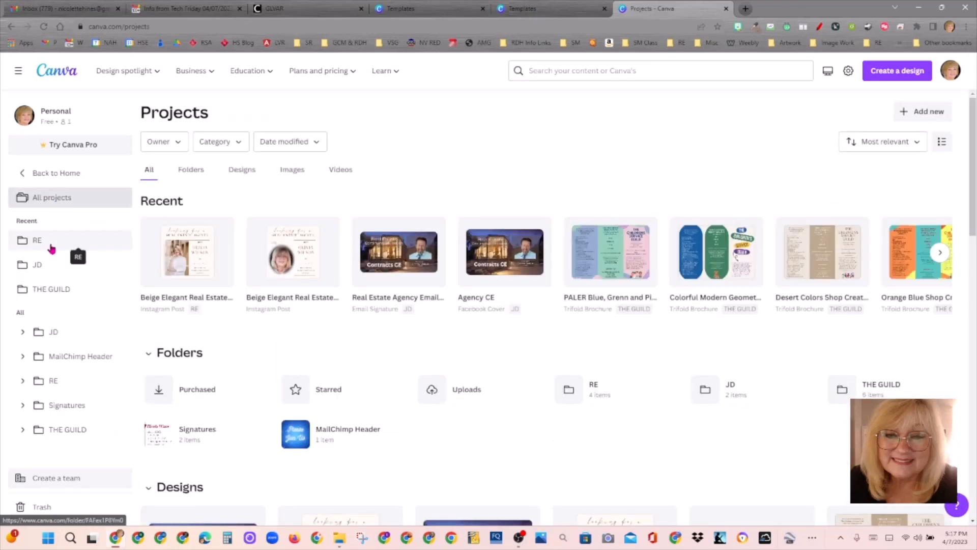
{"action": "left_click", "coordinate": [51, 247]}
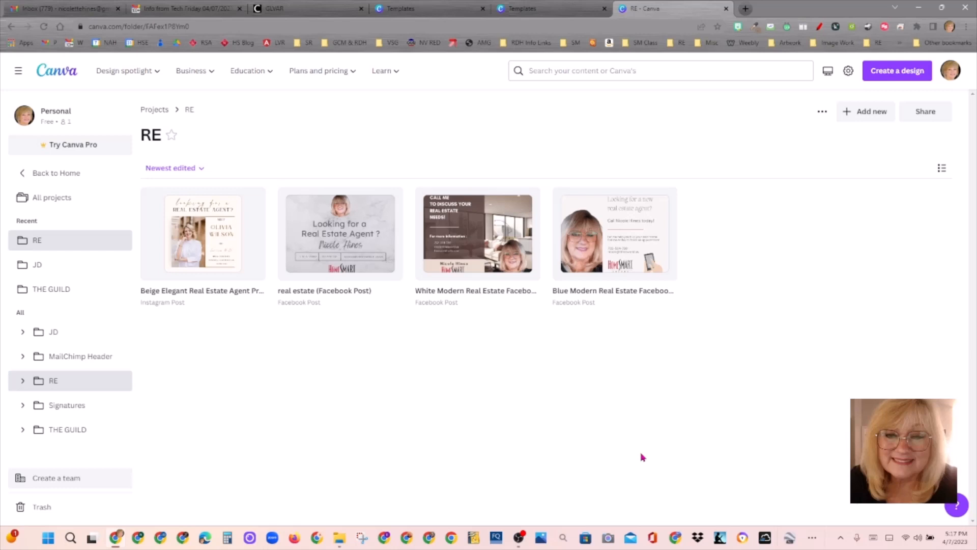
{"action": "left_click", "coordinate": [211, 276]}
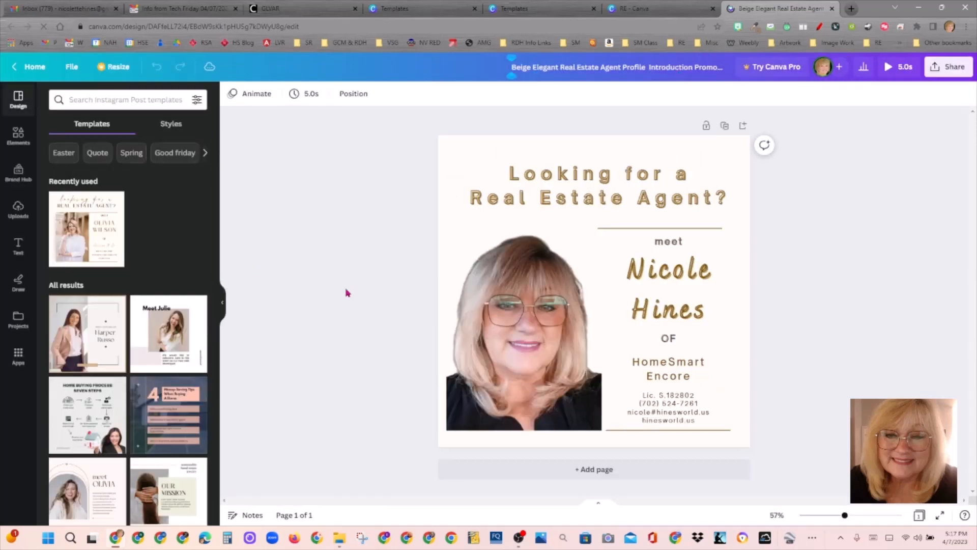
{"action": "left_click", "coordinate": [654, 8]}
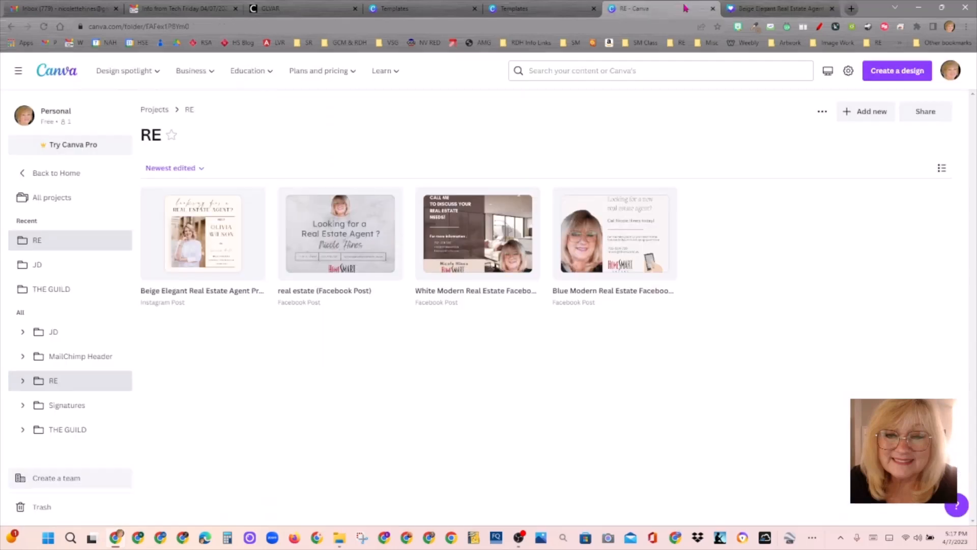
{"action": "left_click", "coordinate": [203, 274]}
{"action": "left_click", "coordinate": [745, 14]}
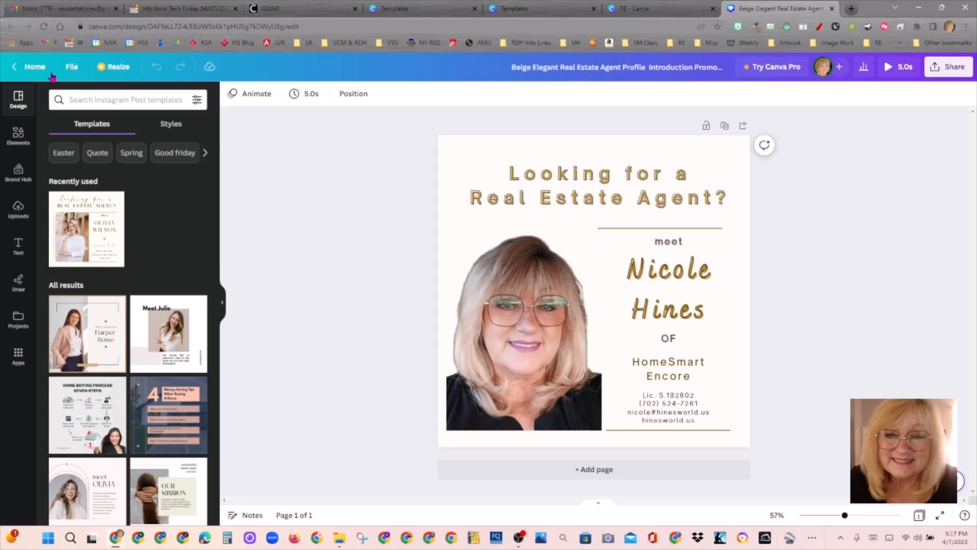
Step: Save the design with File > Save and open a new browser tab
{"action": "left_click", "coordinate": [71, 68]}
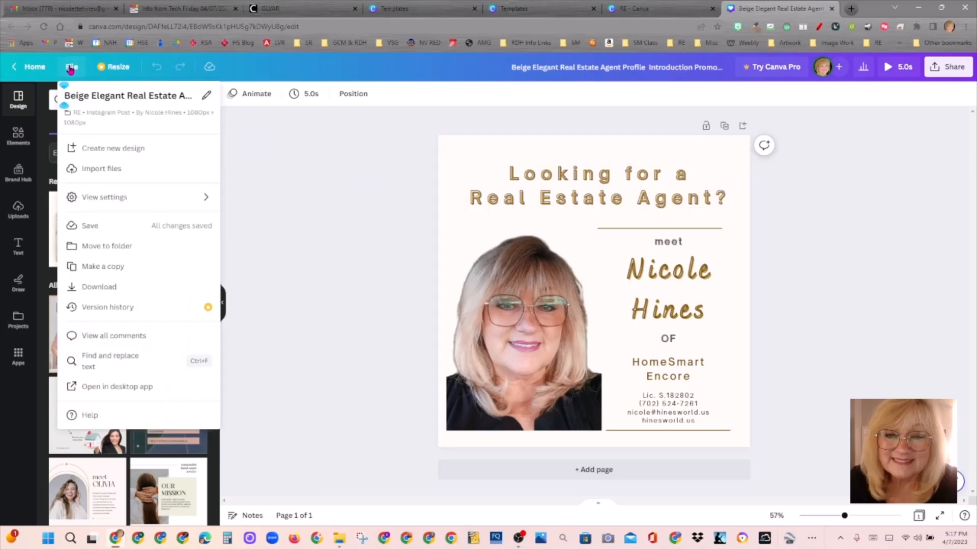
{"action": "left_click", "coordinate": [107, 227]}
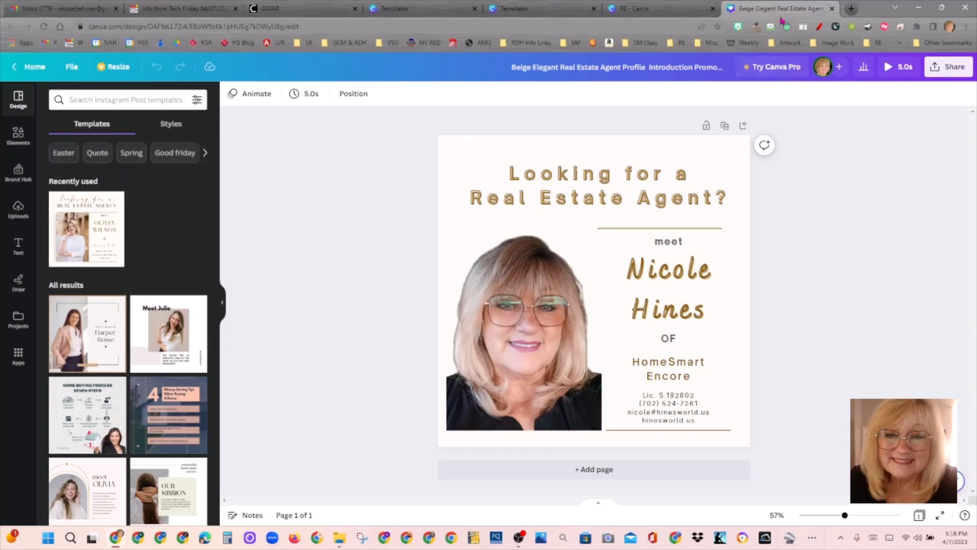
{"action": "left_click", "coordinate": [850, 8]}
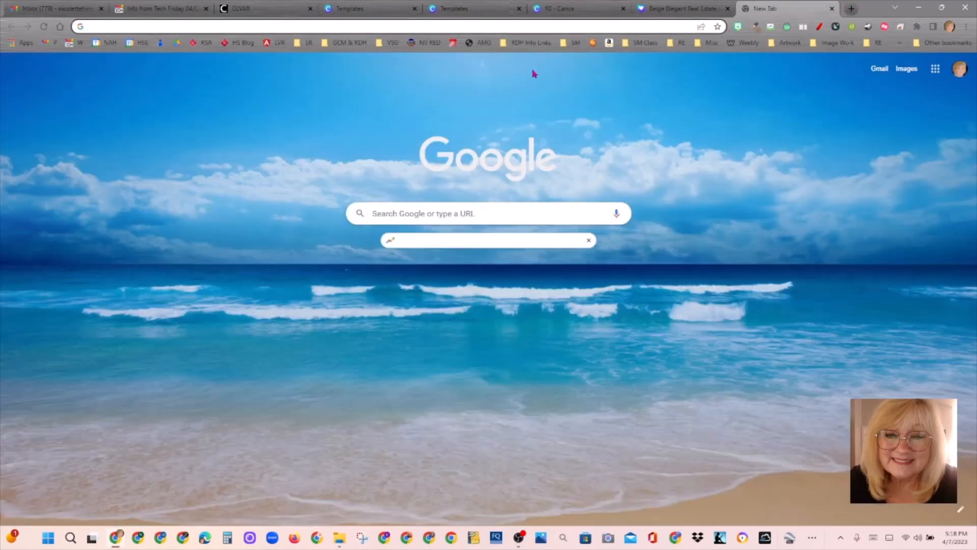
Step: Load the real estate Facebook page from the SM bookmarks folder
{"action": "left_click", "coordinate": [570, 48]}
{"action": "left_click", "coordinate": [575, 62]}
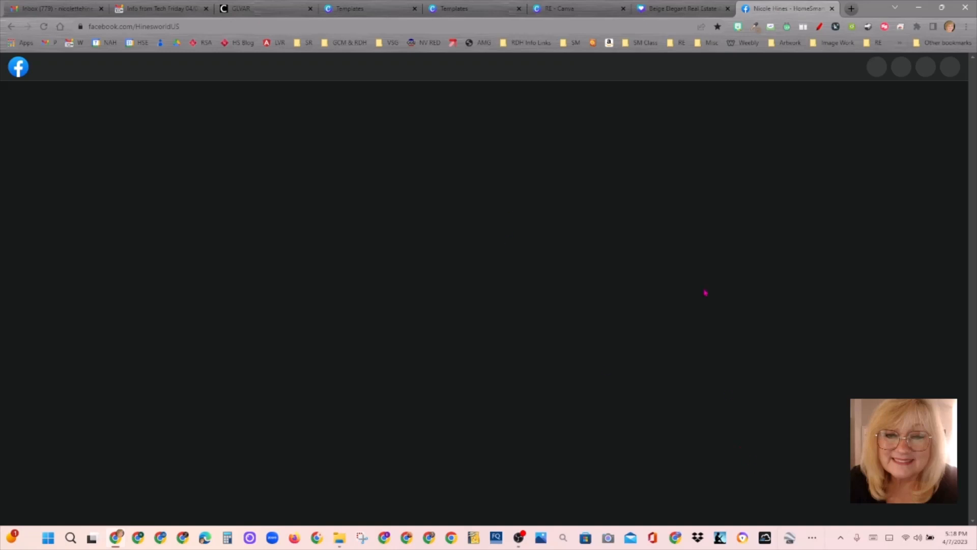
{"action": "left_click", "coordinate": [573, 44]}
{"action": "mouse_move", "coordinate": [972, 105]}
{"action": "left_mouse_down"}
{"action": "mouse_move", "coordinate": [973, 197]}
{"action": "mouse_move", "coordinate": [967, 100]}
{"action": "left_mouse_up"}
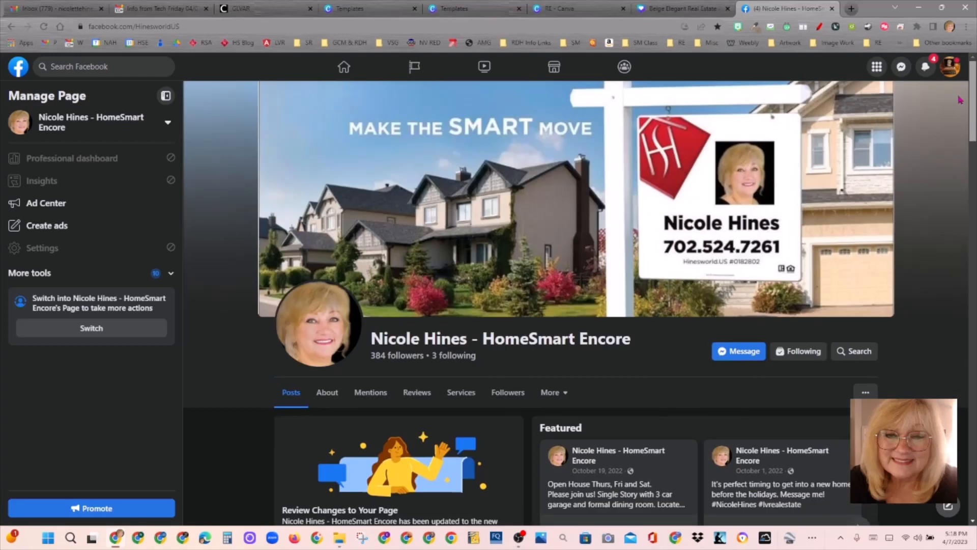
Step: Switch to the Democratic Club page, then back to the personal profile
{"action": "left_click", "coordinate": [950, 67]}
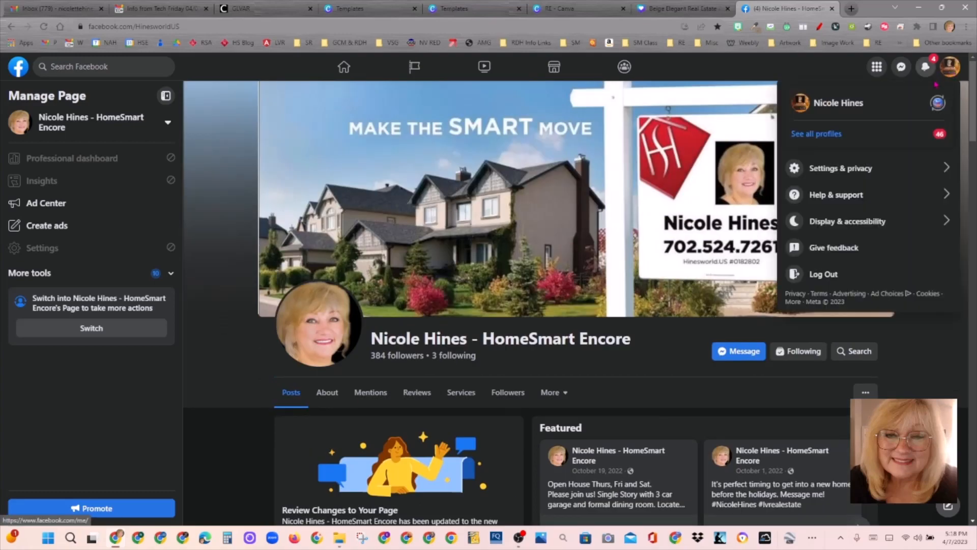
{"action": "left_click", "coordinate": [938, 102]}
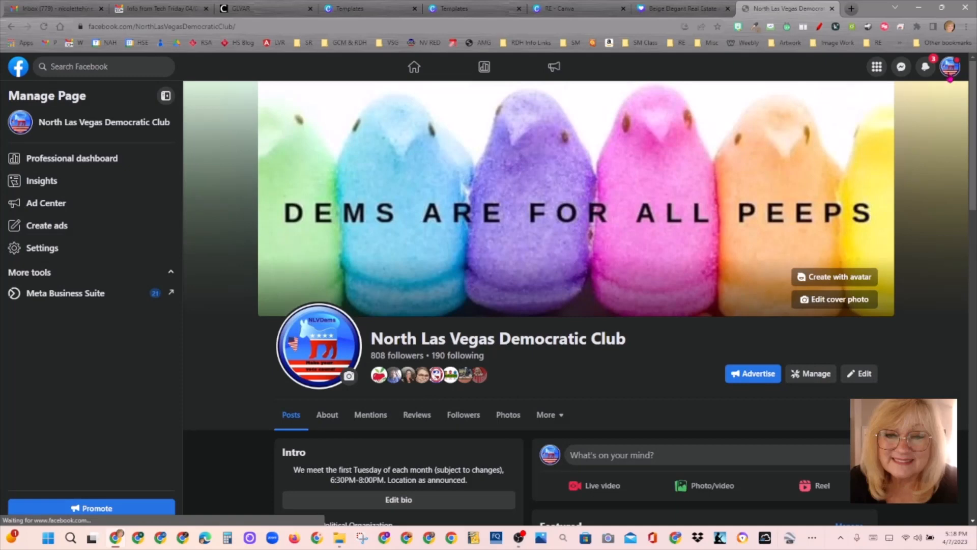
{"action": "left_click", "coordinate": [948, 69]}
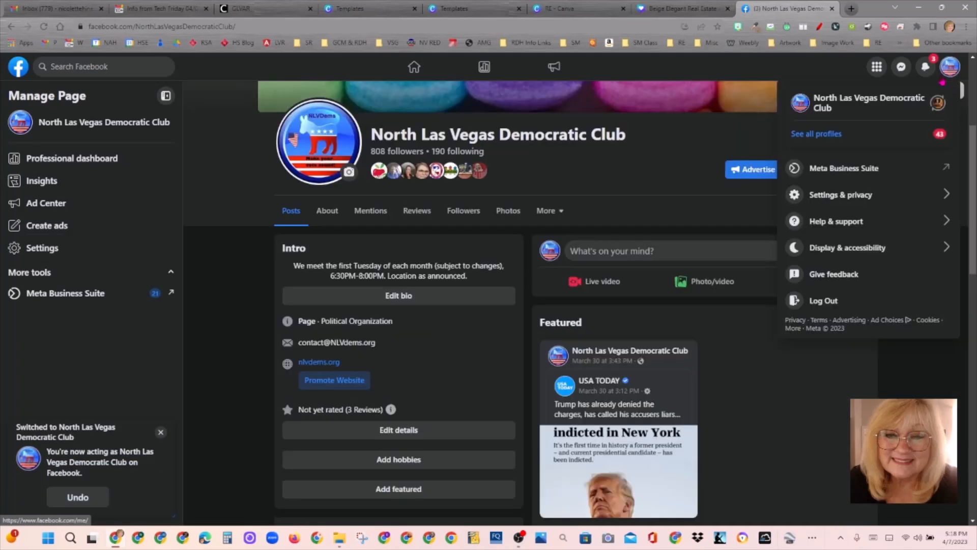
{"action": "left_click", "coordinate": [938, 102]}
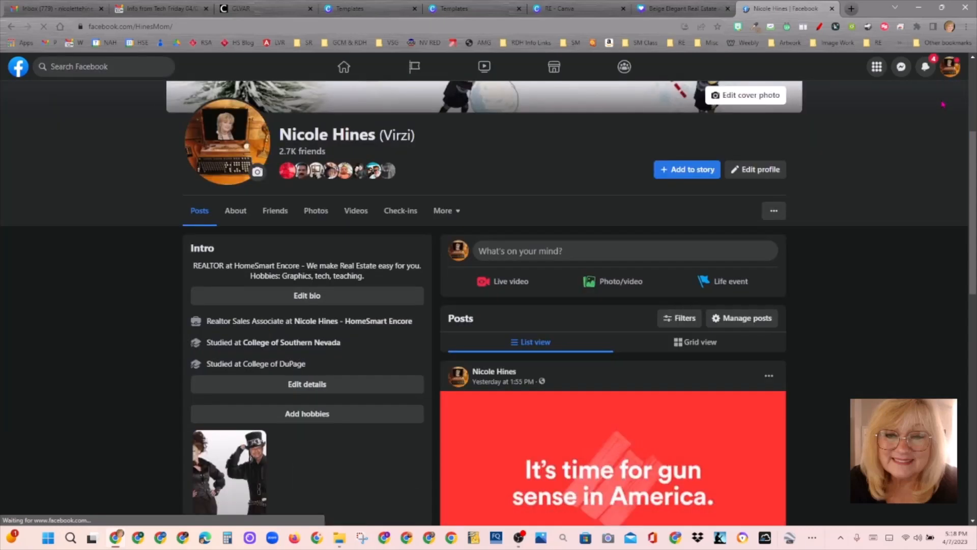
Step: Switch to the HomeSmart Encore page via See all profiles and start a new post
{"action": "left_click", "coordinate": [950, 67]}
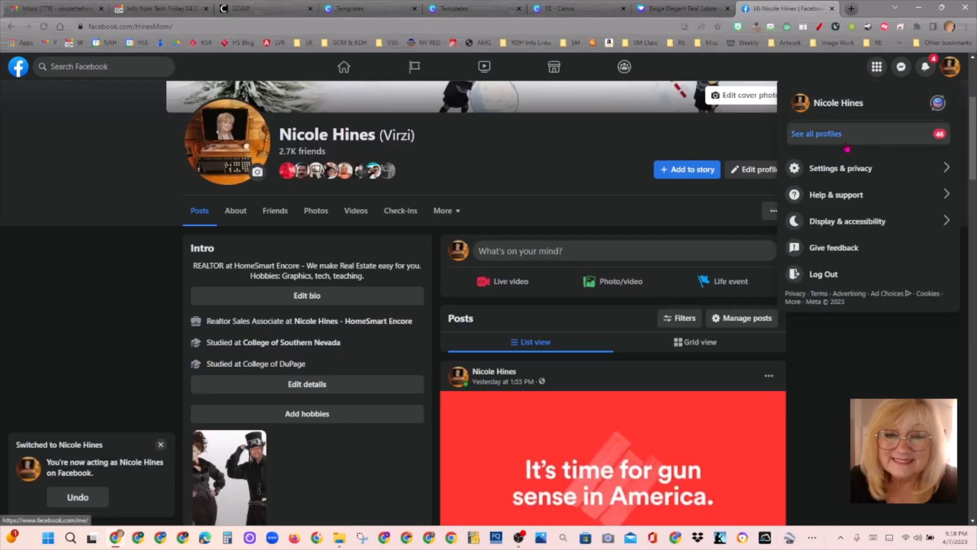
{"action": "left_click", "coordinate": [817, 133]}
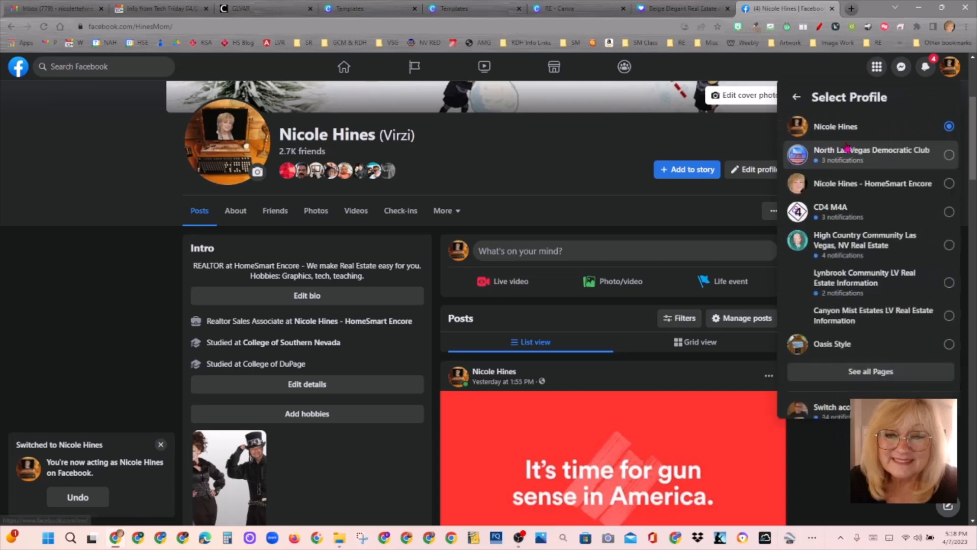
{"action": "left_click", "coordinate": [899, 187]}
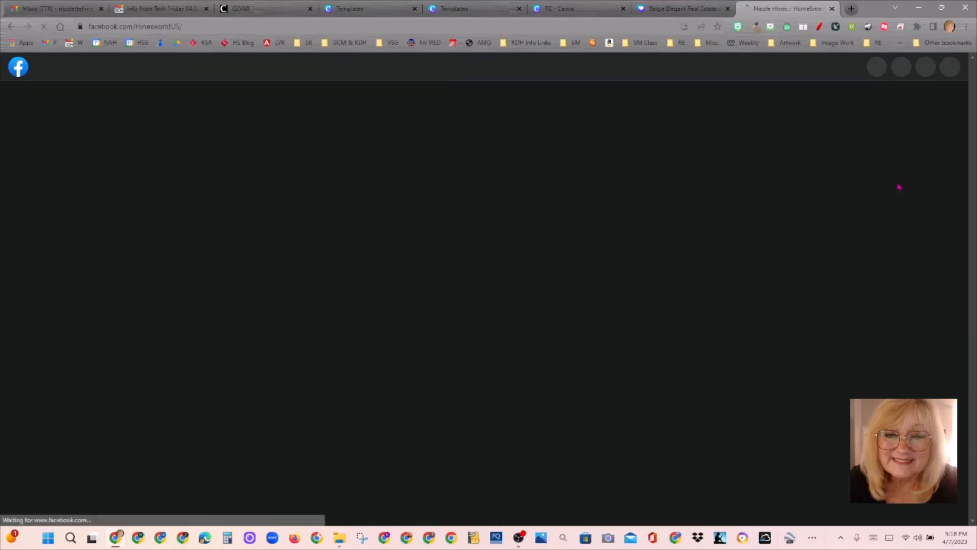
{"action": "scroll", "coordinate": [935, 163], "scroll_direction": "down", "scroll_amount": 5}
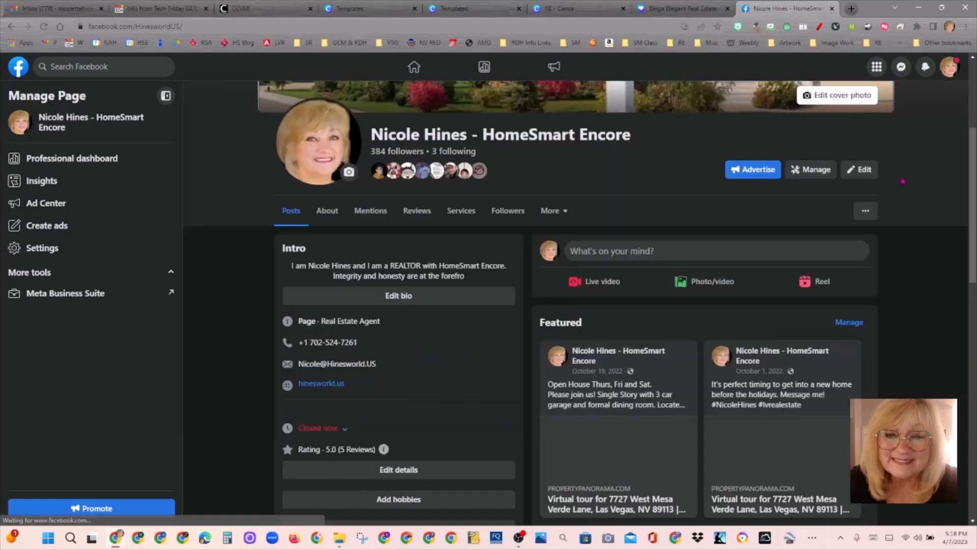
{"action": "left_click", "coordinate": [692, 261]}
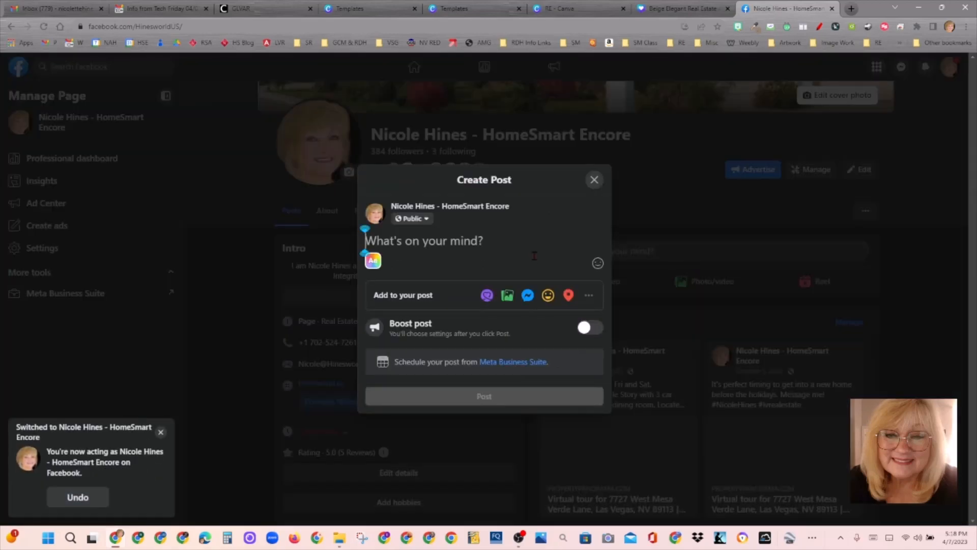
Step: Attach the Beige Elegant GIF from the computer to the new post
{"action": "left_click", "coordinate": [507, 297]}
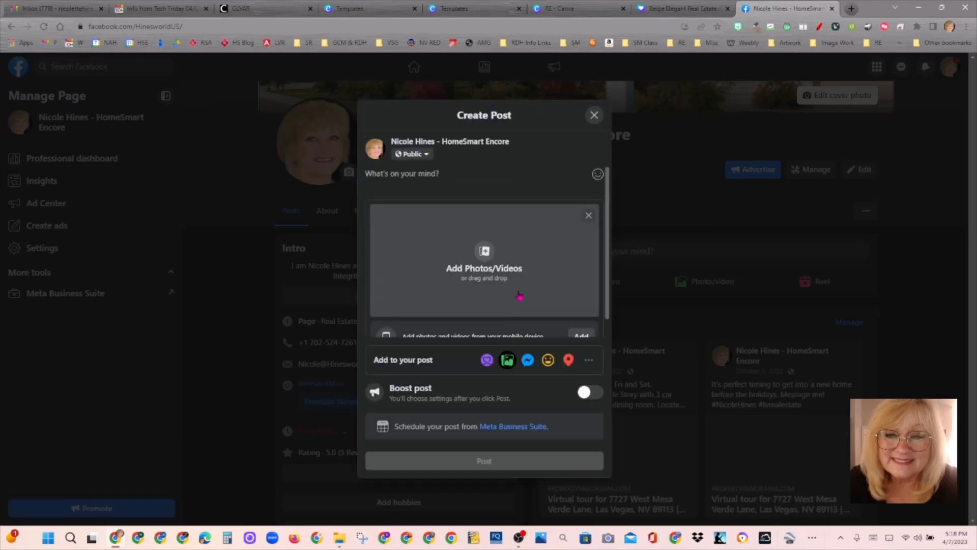
{"action": "left_click", "coordinate": [519, 296]}
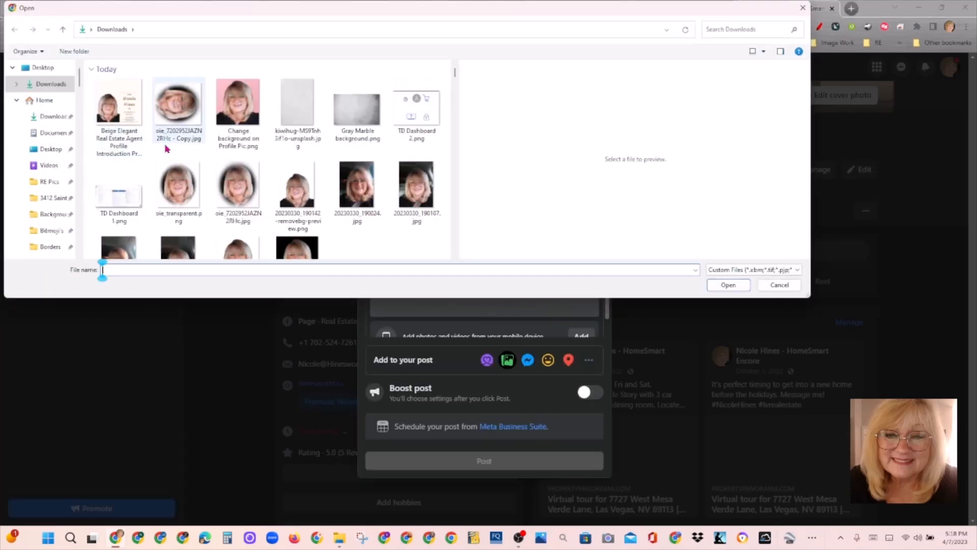
{"action": "left_click", "coordinate": [118, 112]}
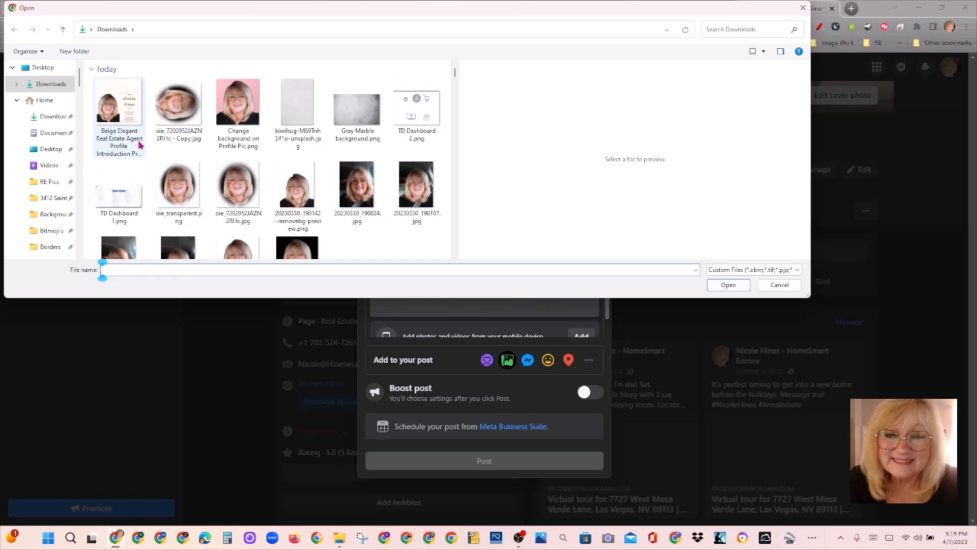
{"action": "left_click", "coordinate": [718, 288]}
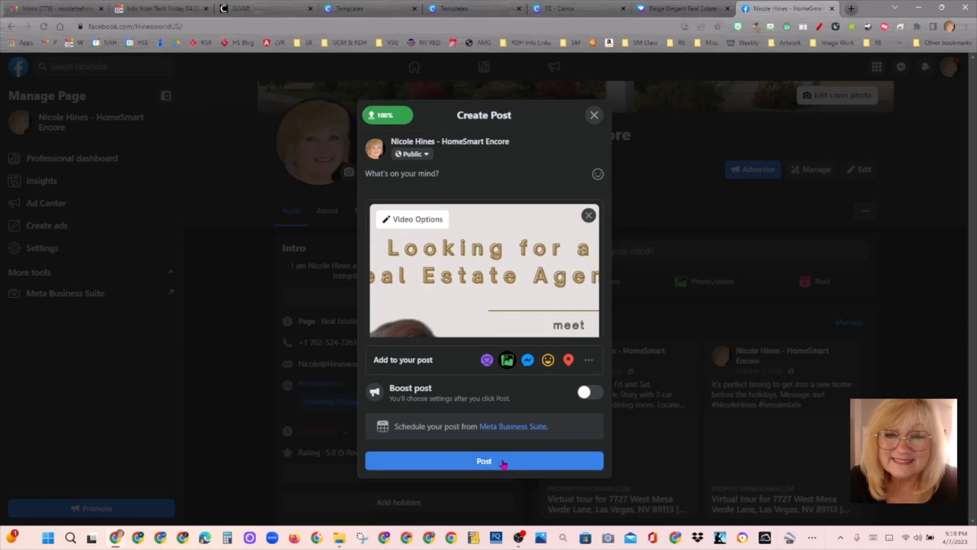
Step: Add the suggested name hashtag and #lvrealestate to the caption, then publish the post
{"action": "left_click", "coordinate": [432, 175]}
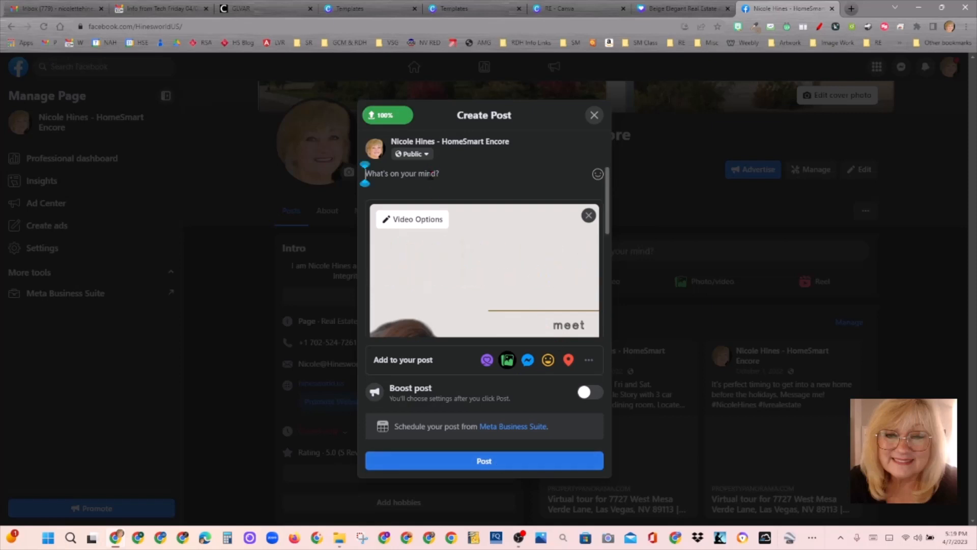
{"action": "type", "text": "#"}
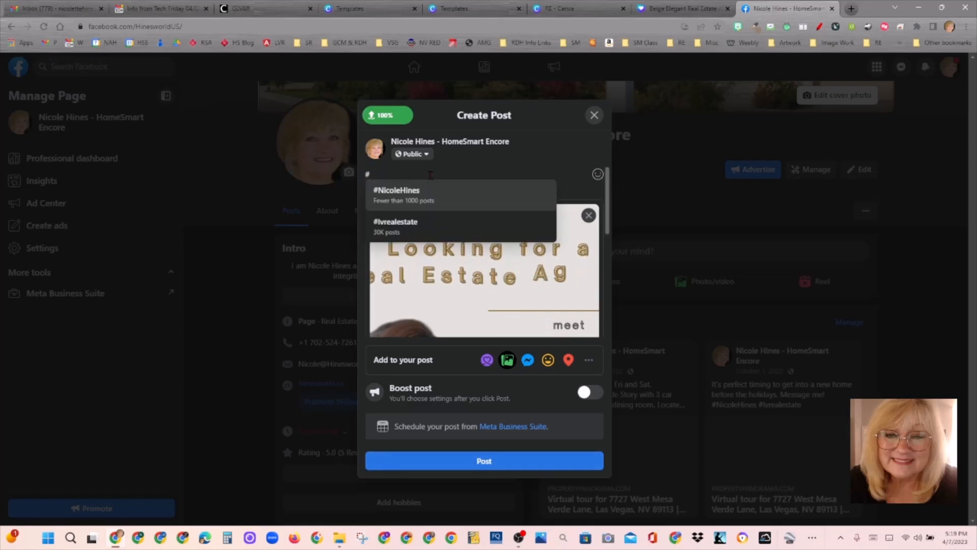
{"action": "left_click", "coordinate": [425, 192]}
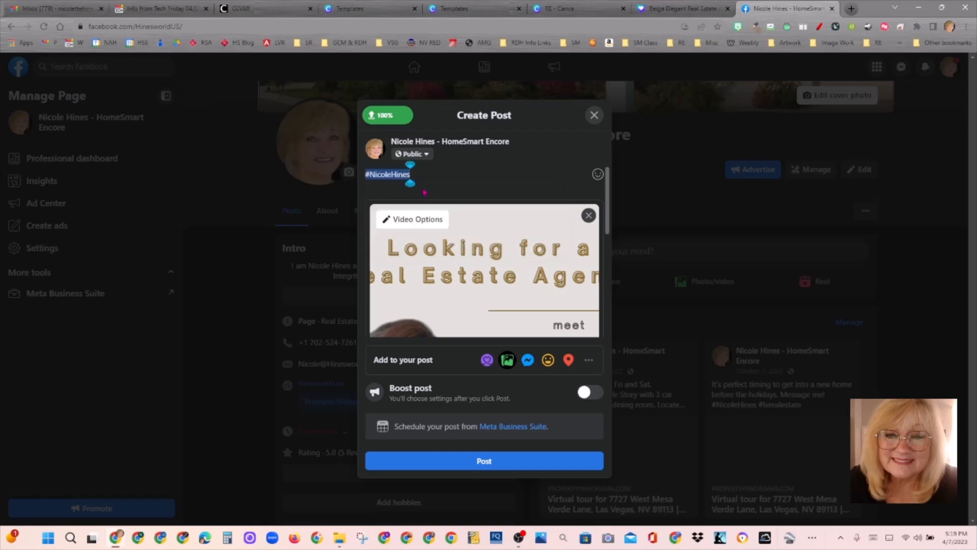
{"action": "type", "text": "#"}
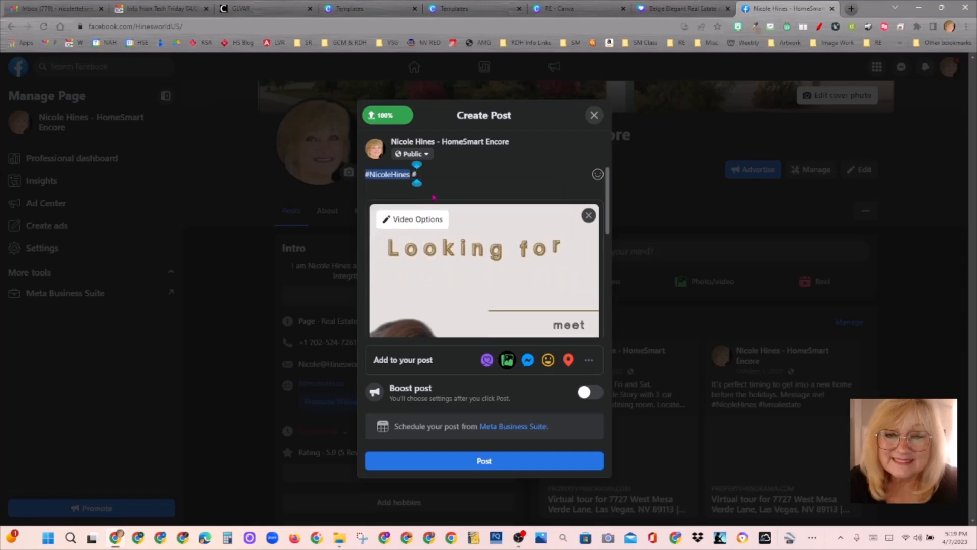
{"action": "type", "text": "lv"}
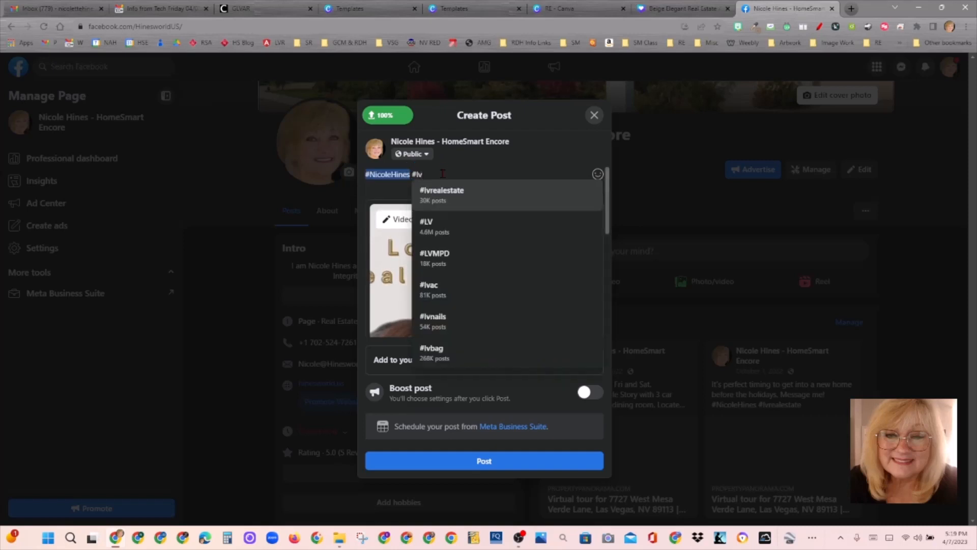
{"action": "left_click", "coordinate": [446, 193]}
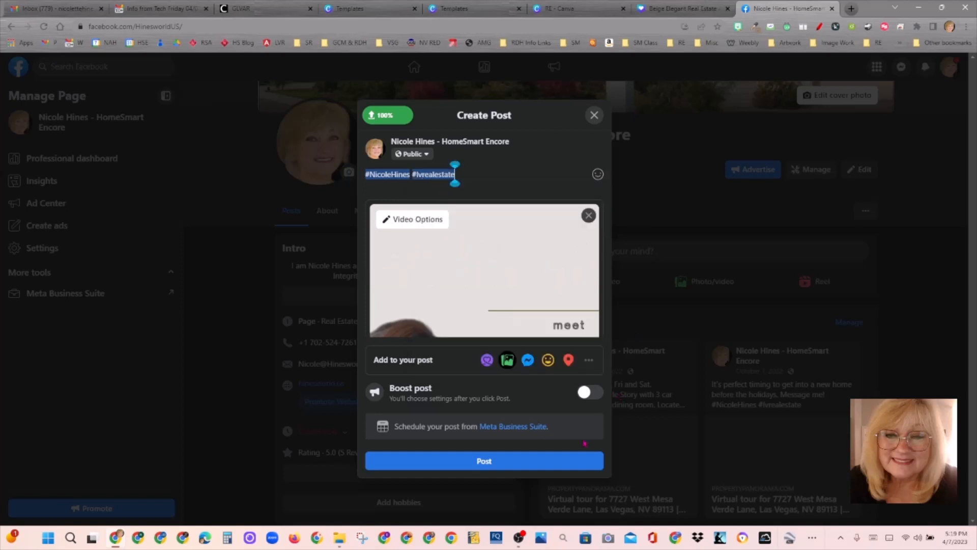
{"action": "left_click", "coordinate": [565, 461]}
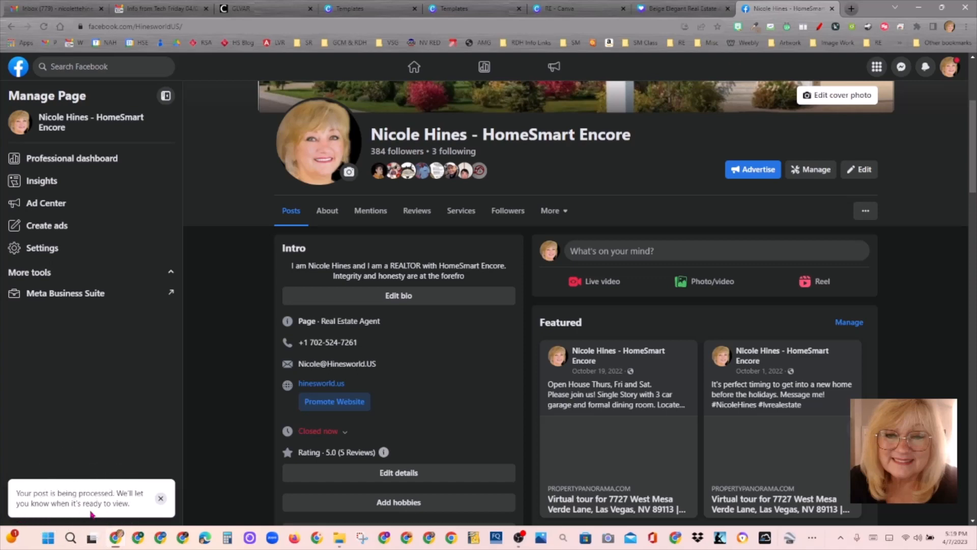
Step: Scroll the page feed, then open and close an empty Create Post box
{"action": "scroll", "coordinate": [93, 513], "scroll_direction": "down", "scroll_amount": 5}
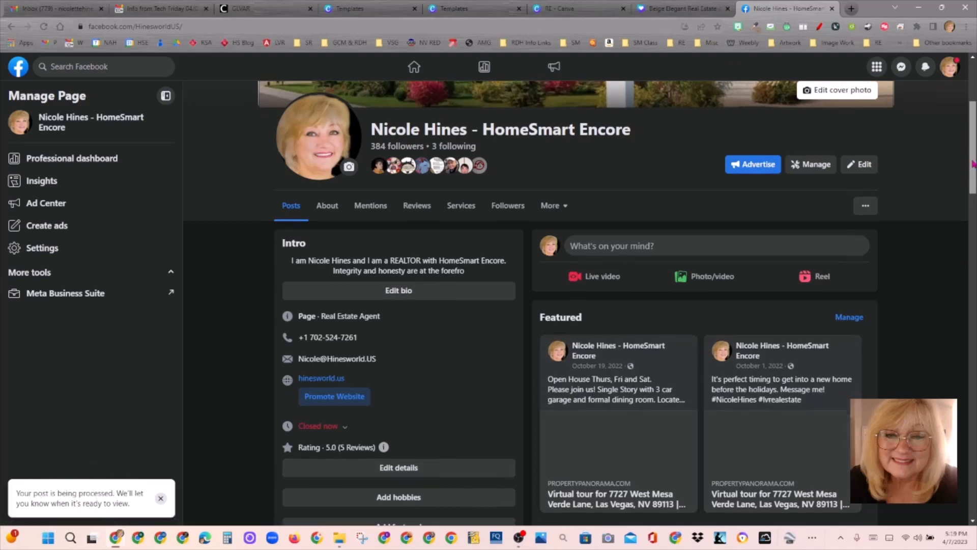
{"action": "scroll", "coordinate": [705, 318], "scroll_direction": "down", "scroll_amount": 10}
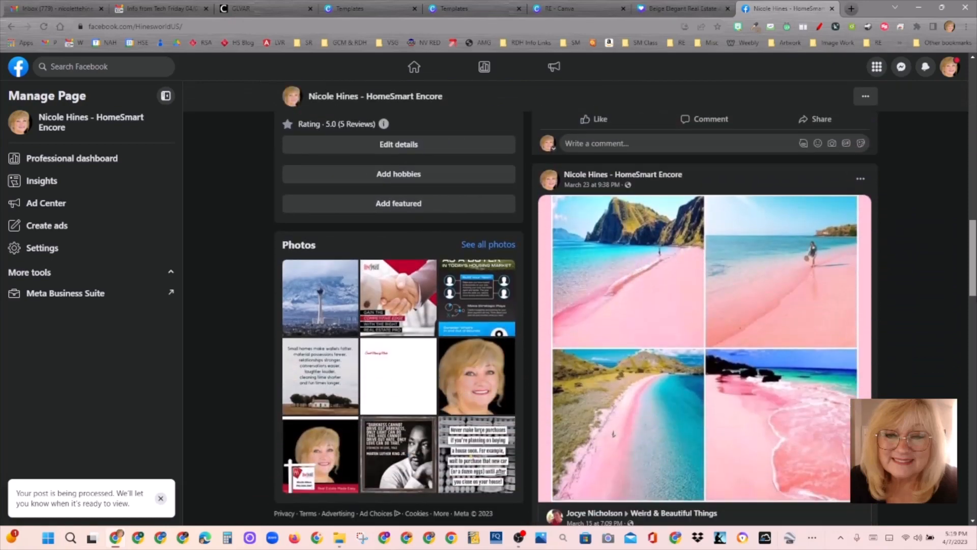
{"action": "scroll", "coordinate": [705, 318], "scroll_direction": "up", "scroll_amount": 12}
{"action": "scroll", "coordinate": [705, 318], "scroll_direction": "up", "scroll_amount": 1}
{"action": "scroll", "coordinate": [972, 230], "scroll_direction": "up", "scroll_amount": 8}
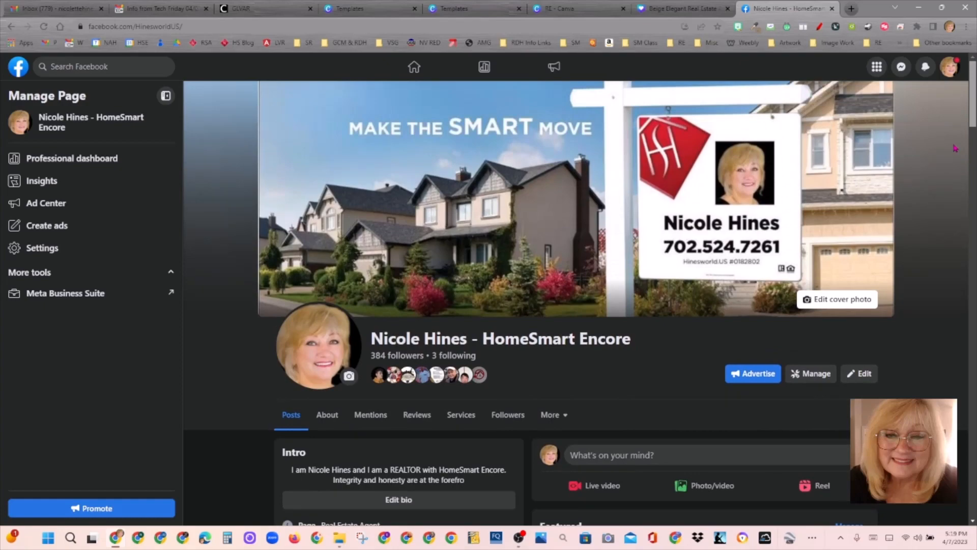
{"action": "scroll", "coordinate": [955, 149], "scroll_direction": "down", "scroll_amount": 4}
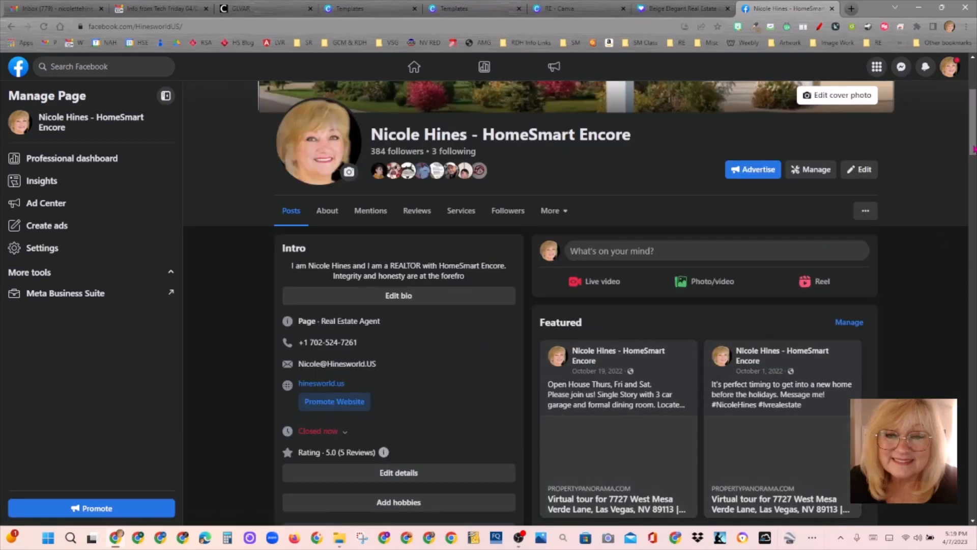
{"action": "scroll", "coordinate": [973, 149], "scroll_direction": "down", "scroll_amount": 6}
{"action": "scroll", "coordinate": [970, 101], "scroll_direction": "up", "scroll_amount": 10}
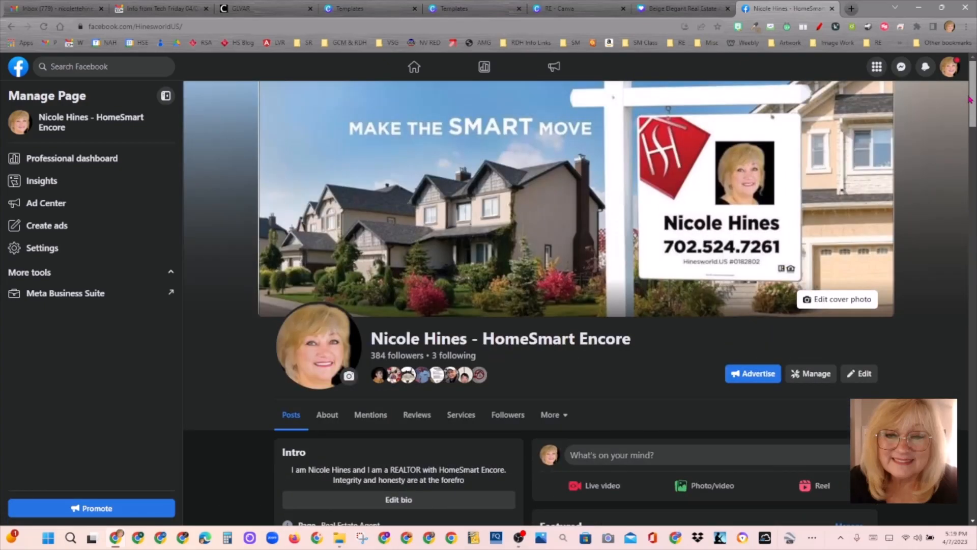
{"action": "left_click", "coordinate": [621, 460]}
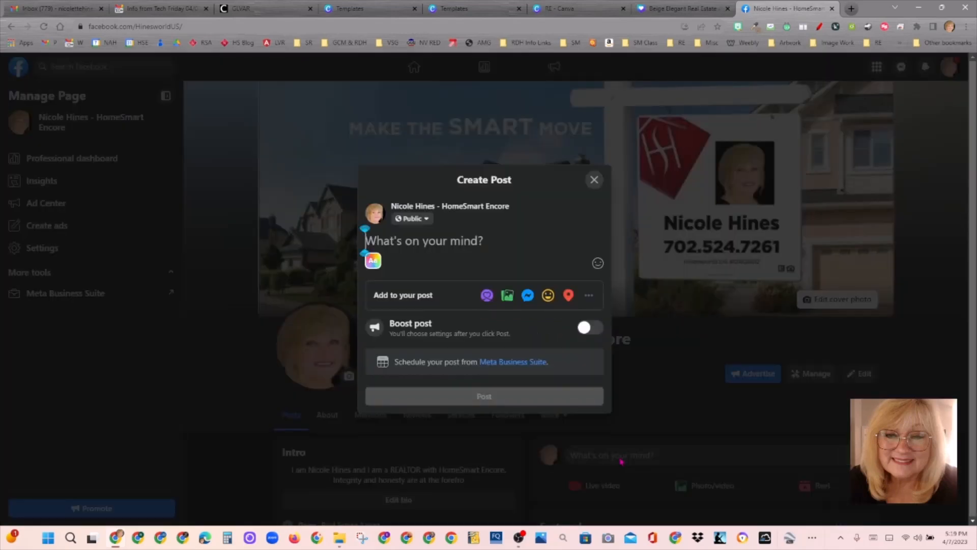
{"action": "left_click", "coordinate": [594, 179]}
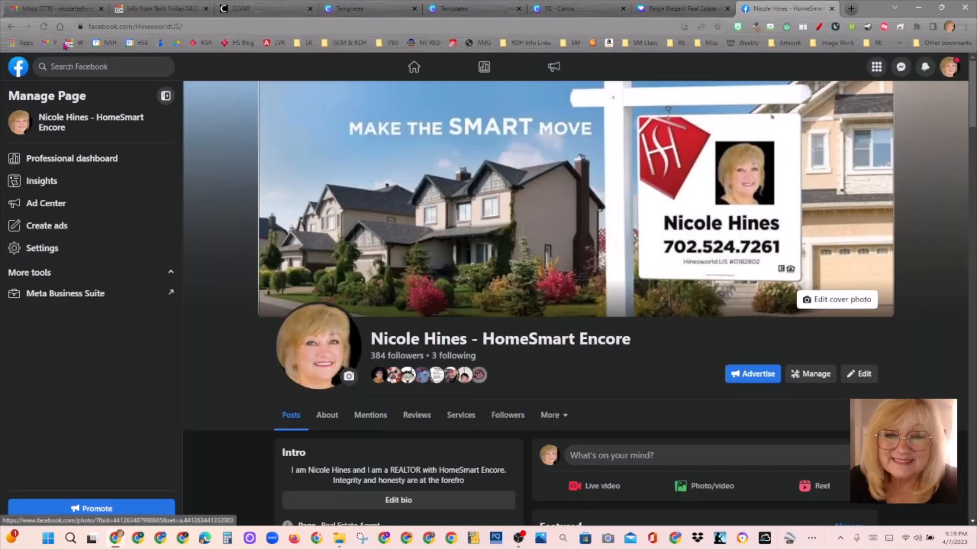
Step: Reload the page and scroll to the new 'Looking for a Real Estate Agent?' post
{"action": "left_click", "coordinate": [45, 28]}
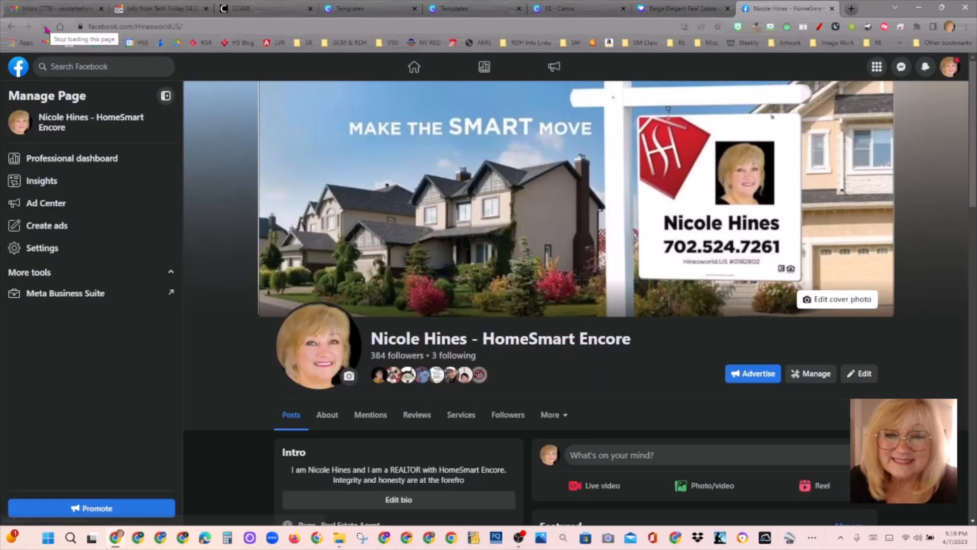
{"action": "scroll", "coordinate": [860, 223], "scroll_direction": "down", "scroll_amount": 4}
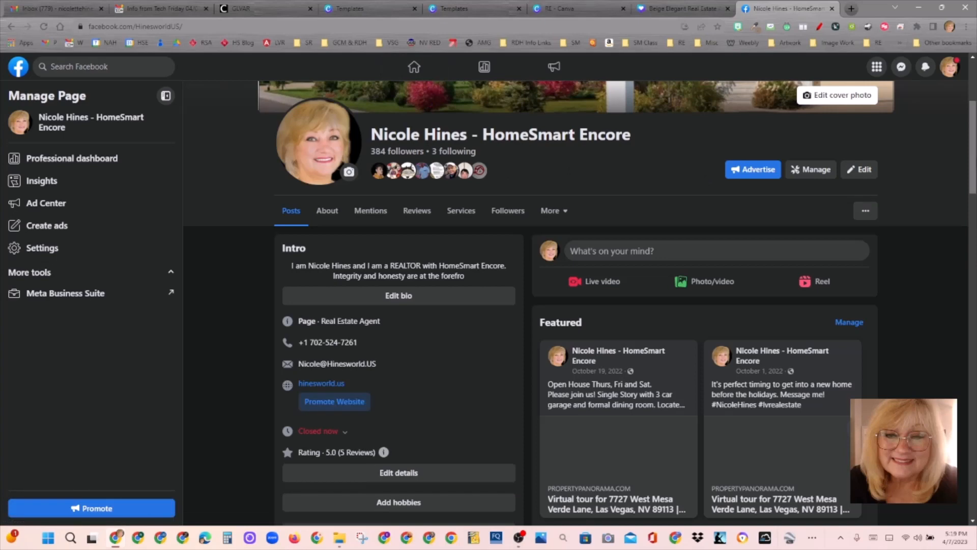
{"action": "scroll", "coordinate": [974, 152], "scroll_direction": "down", "scroll_amount": 6}
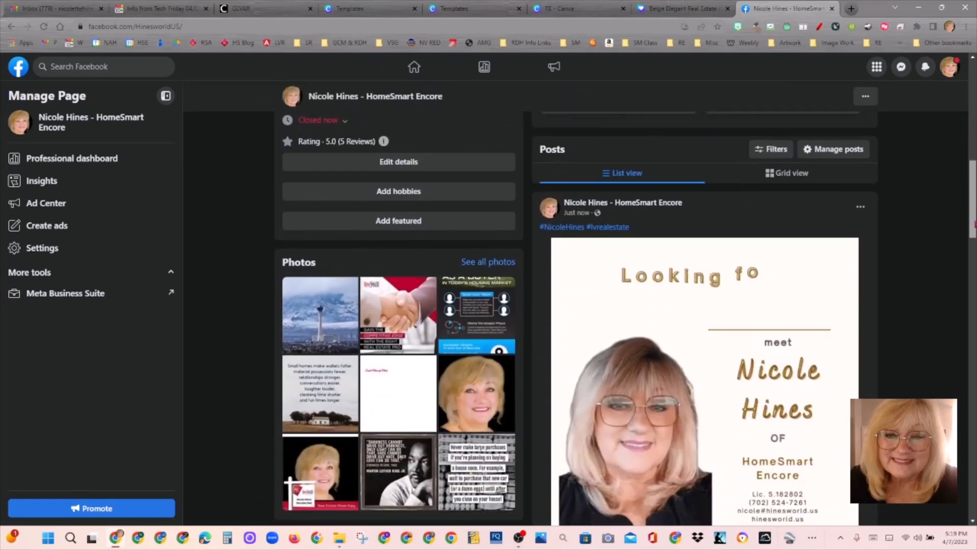
{"action": "scroll", "coordinate": [755, 331], "scroll_direction": "down", "scroll_amount": 1}
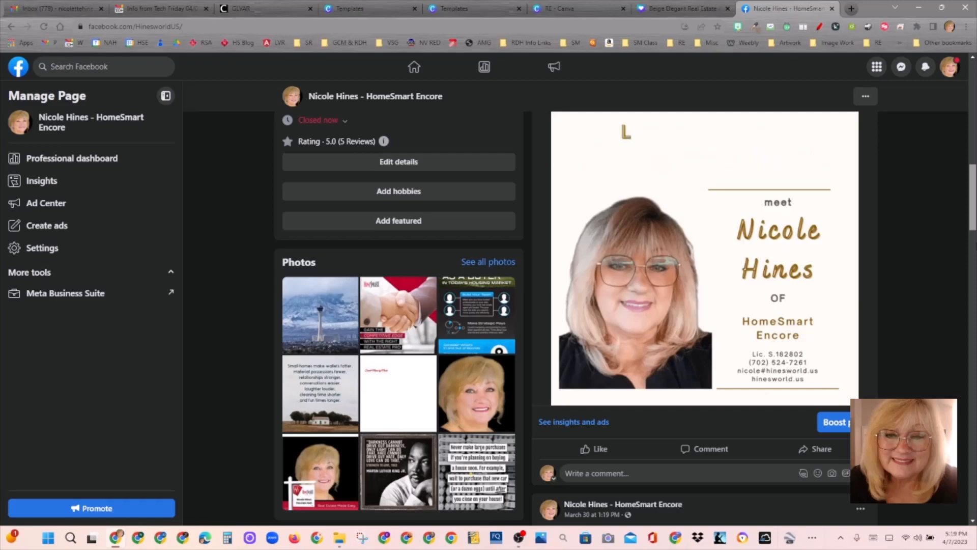
{"action": "scroll", "coordinate": [773, 259], "scroll_direction": "up", "scroll_amount": 6}
{"action": "scroll", "coordinate": [773, 260], "scroll_direction": "down", "scroll_amount": 7}
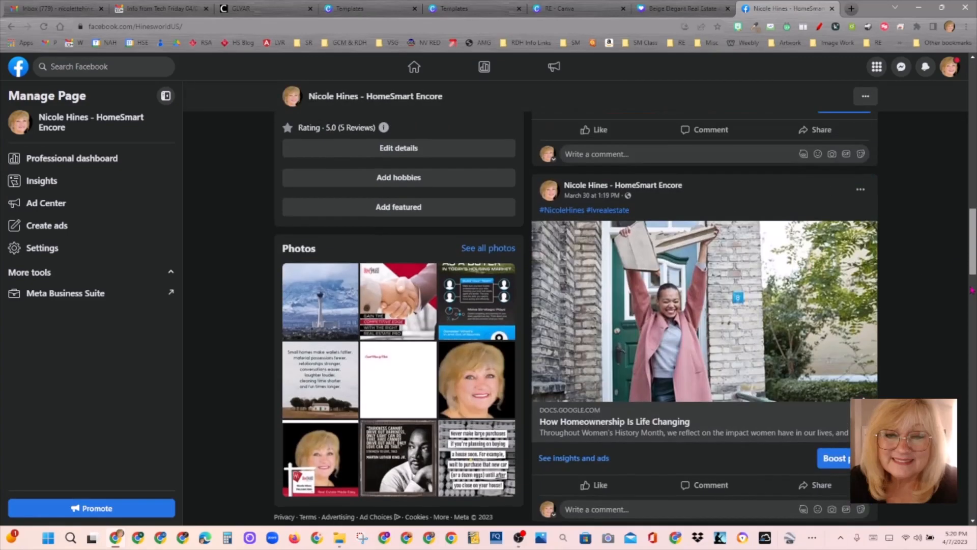
{"action": "scroll", "coordinate": [626, 318], "scroll_direction": "down", "scroll_amount": 1}
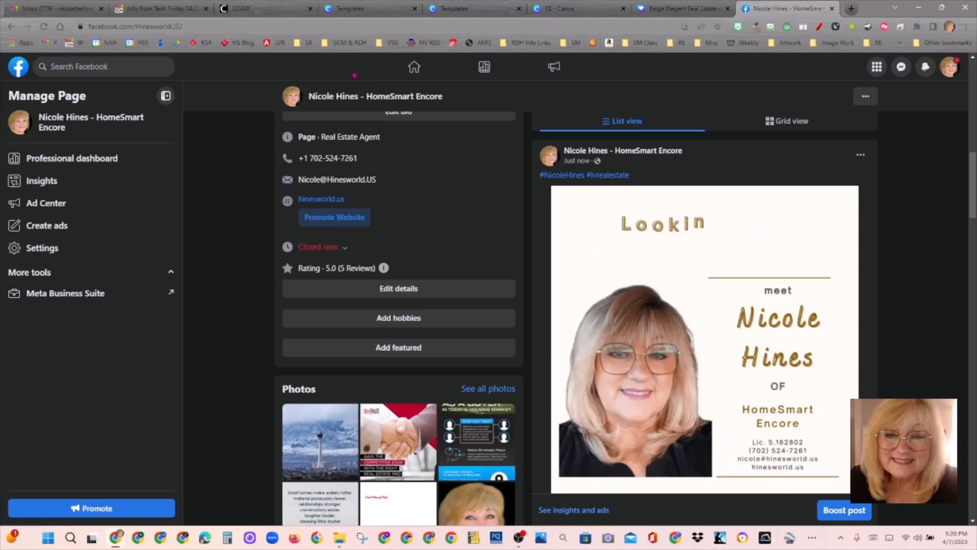
Step: Close the duplicate Templates tab and open the Beige Elegant design from the RE folder
{"action": "left_click", "coordinate": [366, 15]}
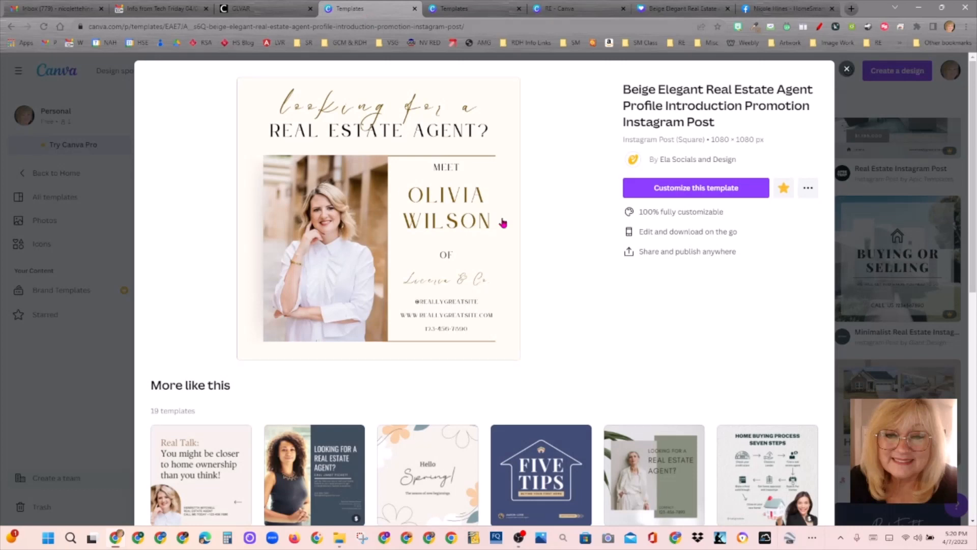
{"action": "left_click", "coordinate": [477, 11]}
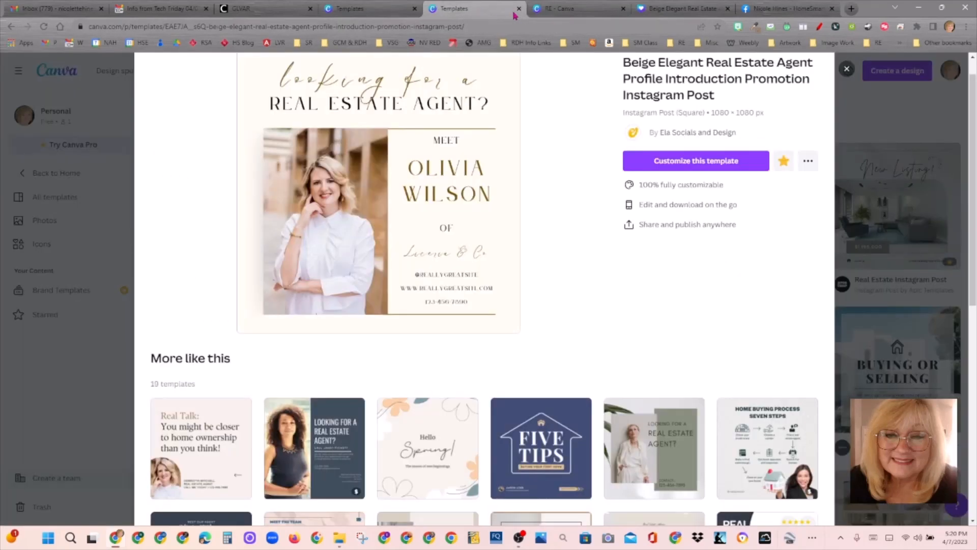
{"action": "left_click", "coordinate": [519, 9]}
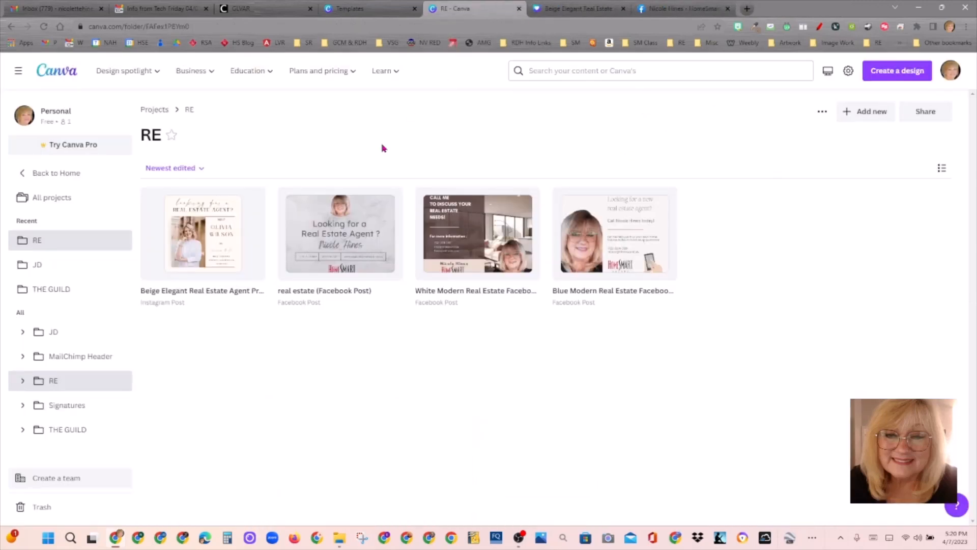
{"action": "left_click", "coordinate": [218, 267]}
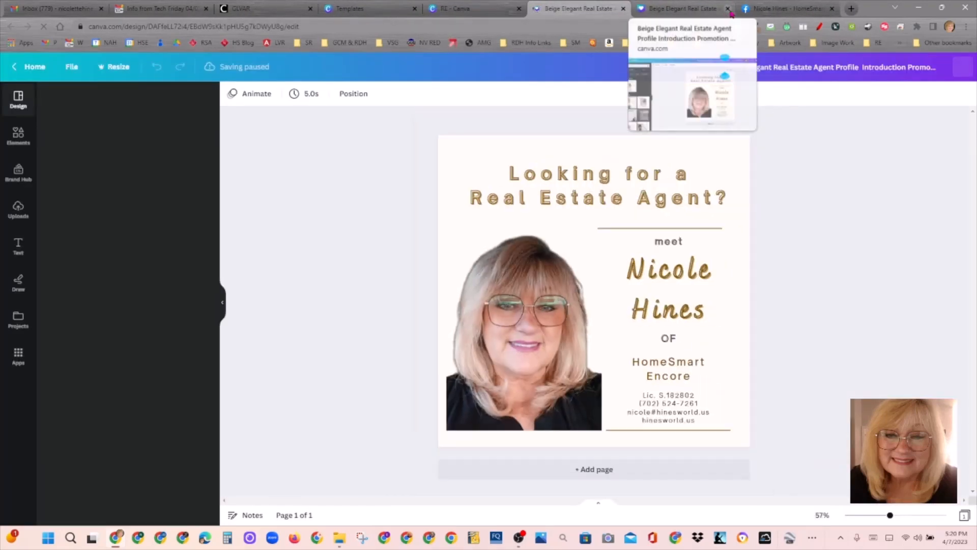
Step: Insert the missing @ into the e-mail address in the contact details text
{"action": "left_click", "coordinate": [663, 417]}
{"action": "left_click", "coordinate": [659, 412]}
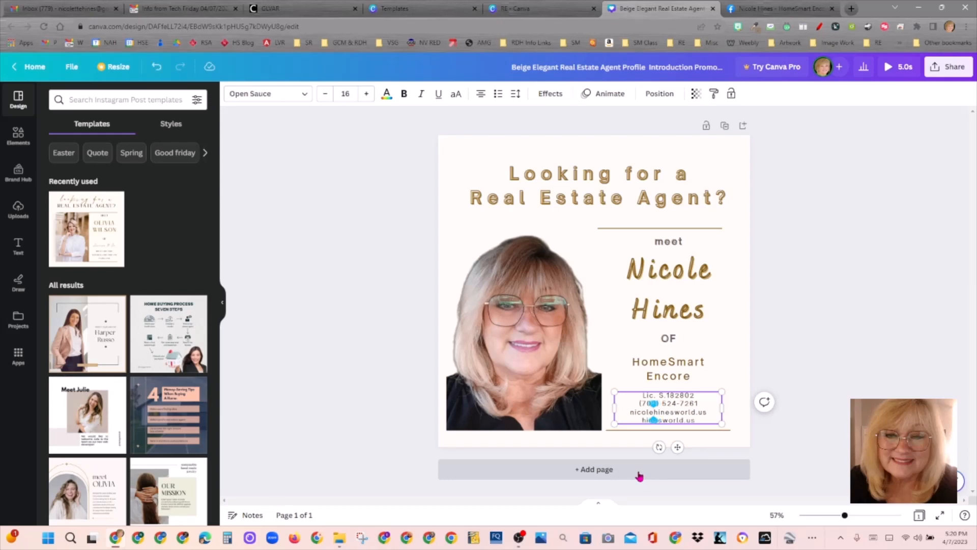
{"action": "type", "text": "@"}
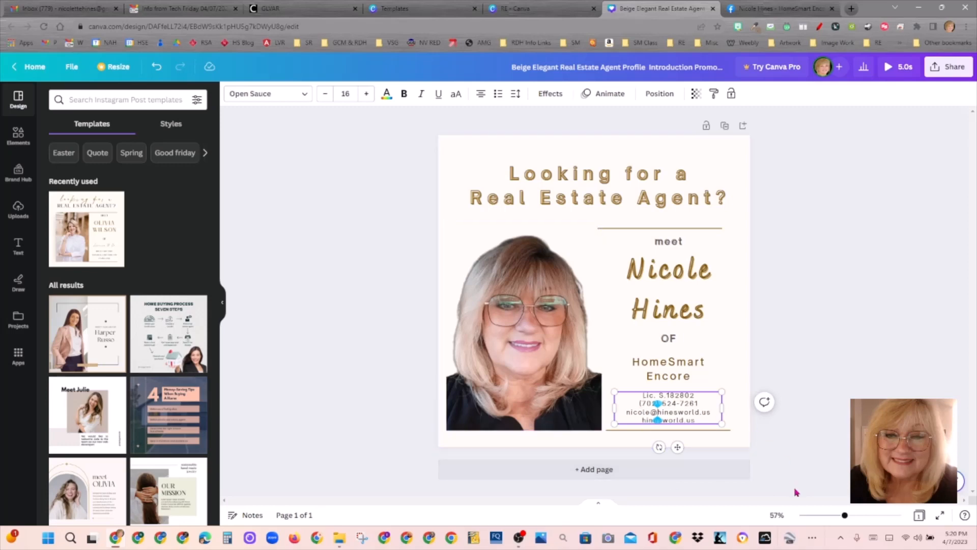
{"action": "left_click", "coordinate": [788, 469]}
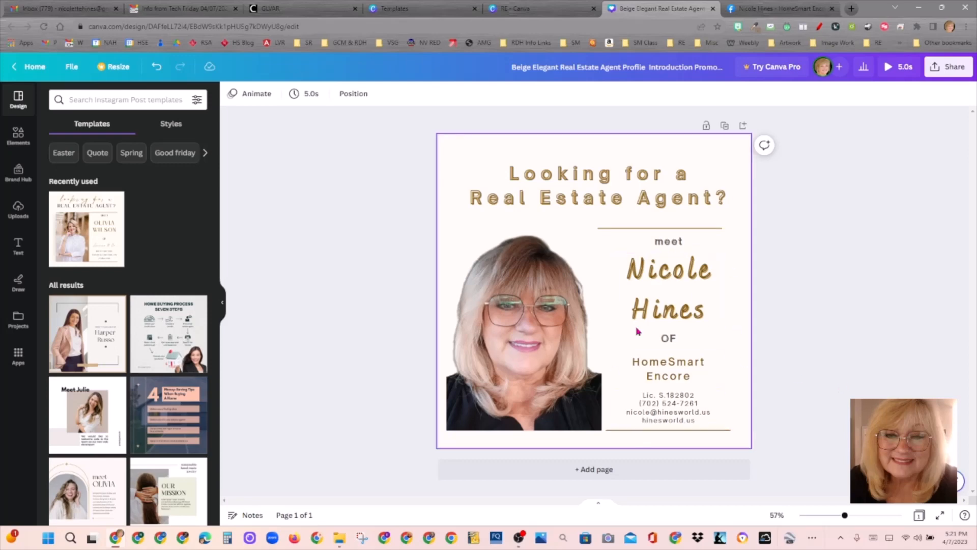
Step: Download the corrected design as a GIF via Share > Download and open File Explorer
{"action": "left_click", "coordinate": [950, 67]}
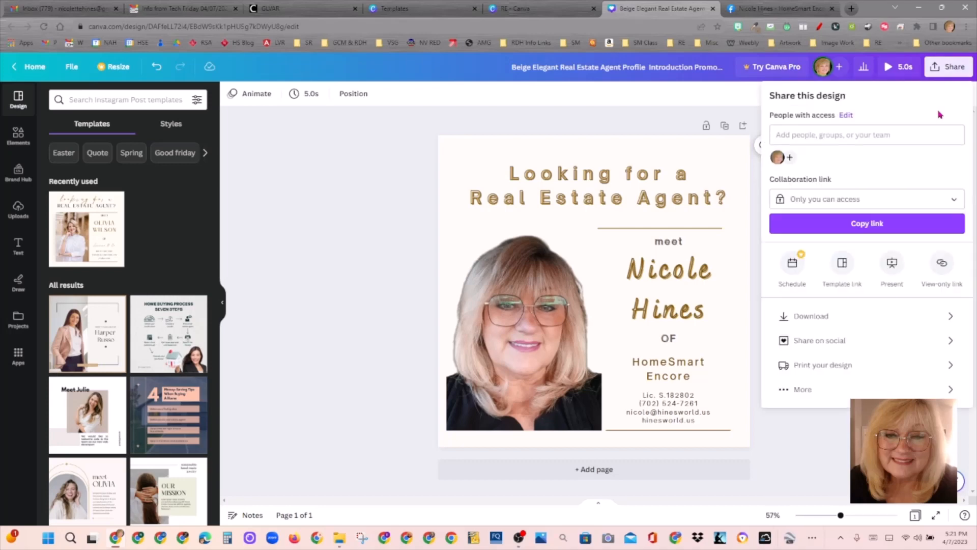
{"action": "left_click", "coordinate": [860, 315]}
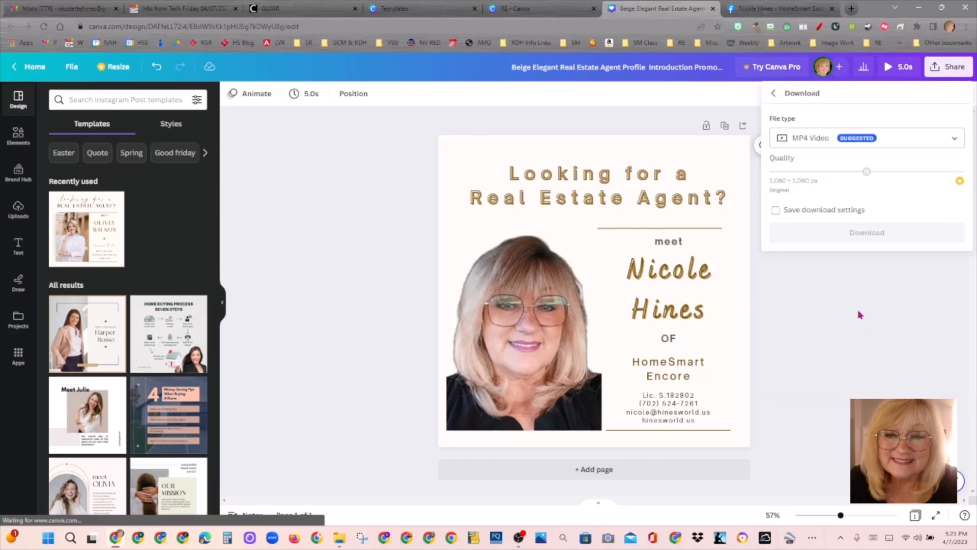
{"action": "left_click", "coordinate": [879, 144]}
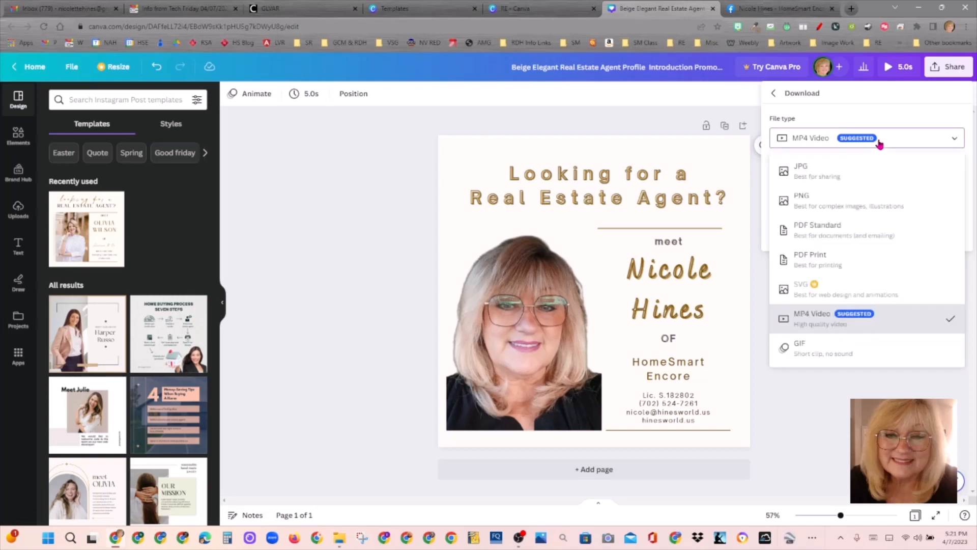
{"action": "left_click", "coordinate": [833, 354]}
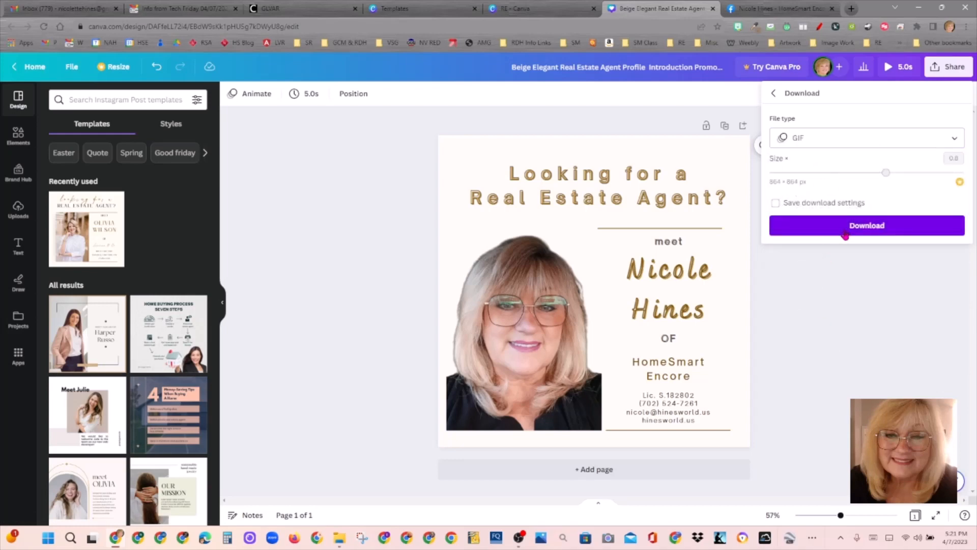
{"action": "left_click", "coordinate": [884, 229]}
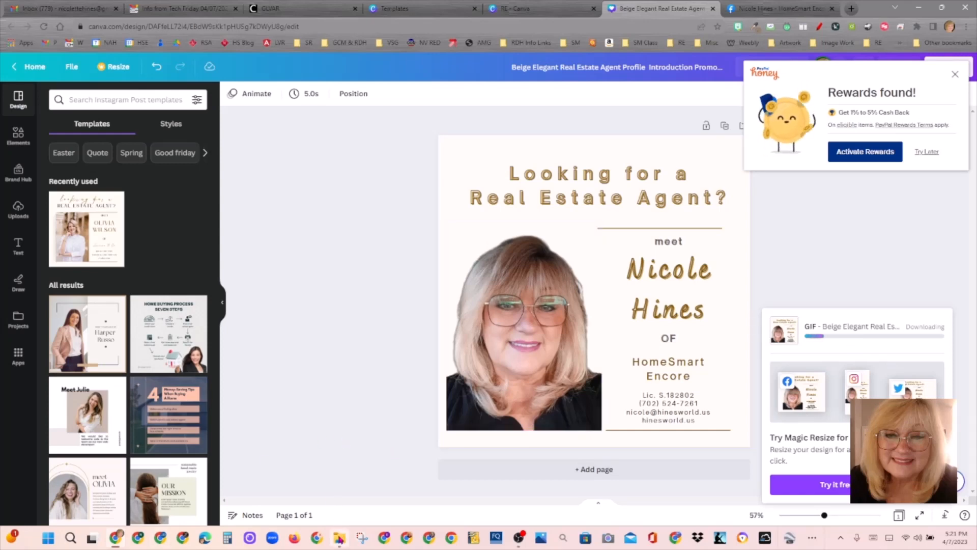
{"action": "left_click", "coordinate": [340, 538]}
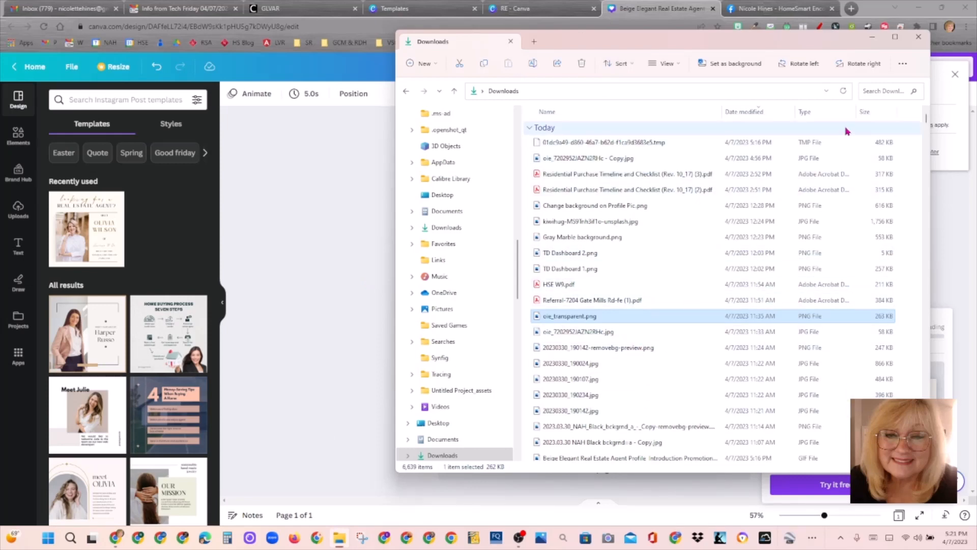
Step: Sort Downloads newest first, delete the older Beige Elegant GIF, and return to Canva
{"action": "left_click", "coordinate": [761, 112]}
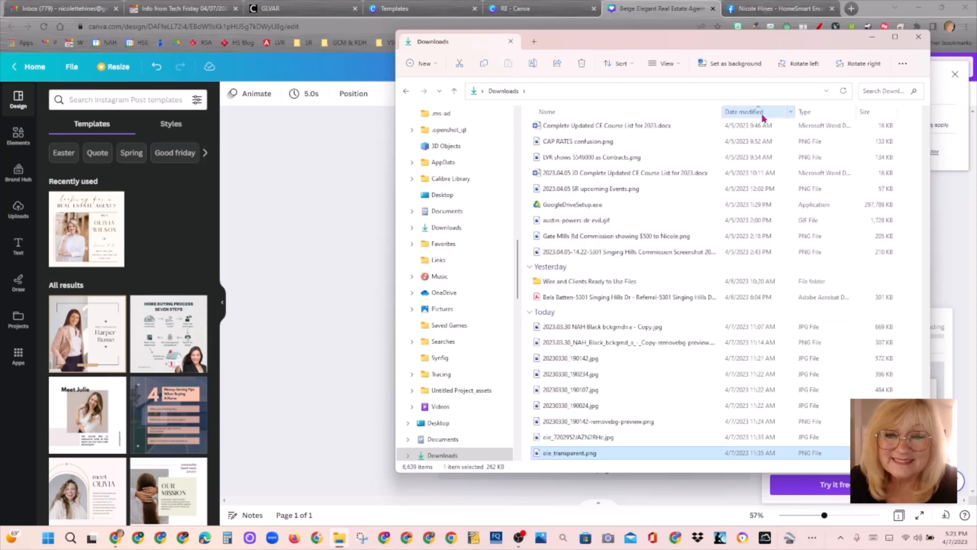
{"action": "left_click", "coordinate": [773, 113]}
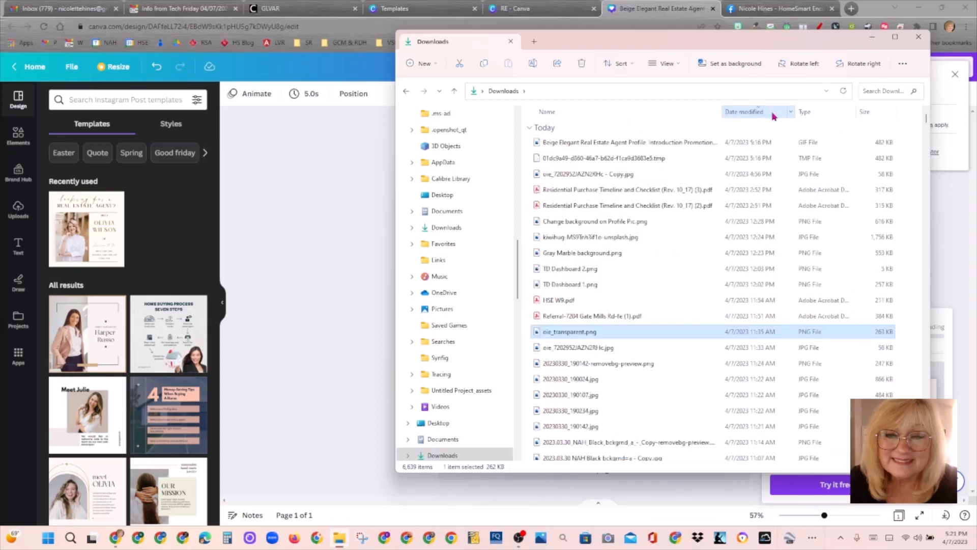
{"action": "left_click", "coordinate": [724, 147]}
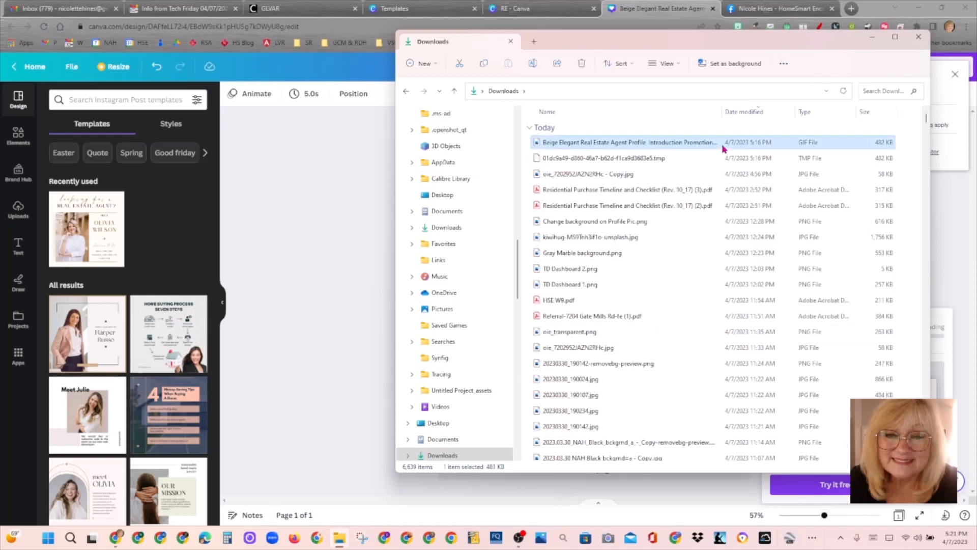
{"action": "key", "text": "Delete"}
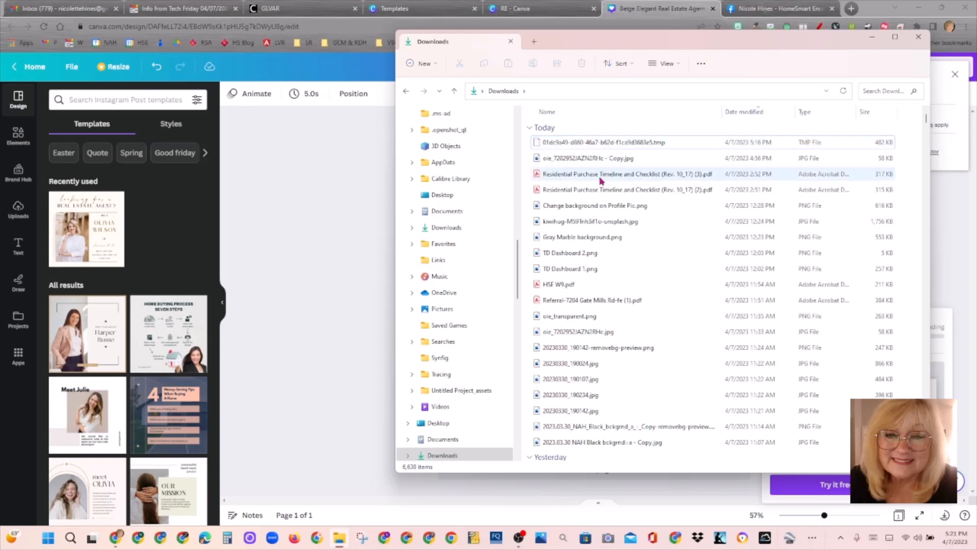
{"action": "left_click", "coordinate": [318, 252]}
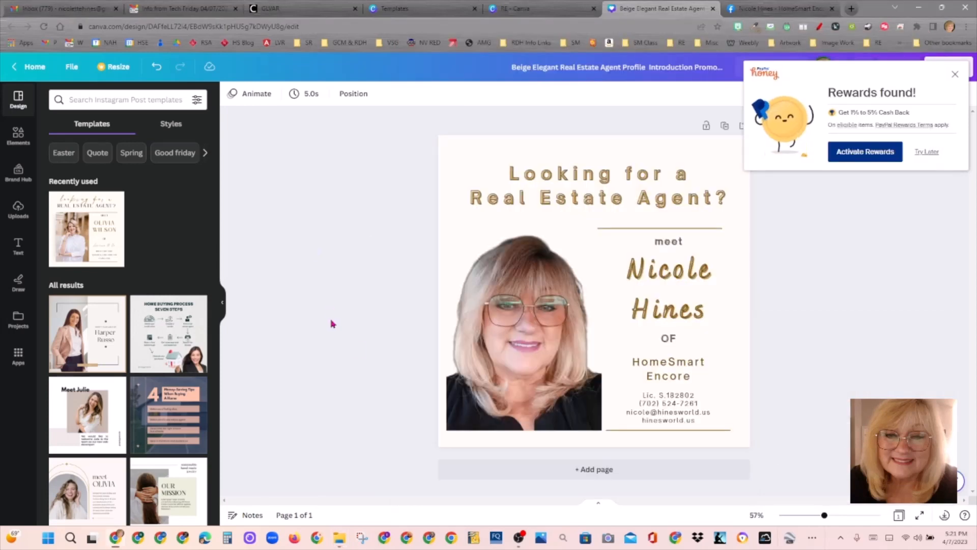
Step: Dismiss the Honey popup, save the GIF to Downloads, and preview it in Photos
{"action": "left_click", "coordinate": [955, 74]}
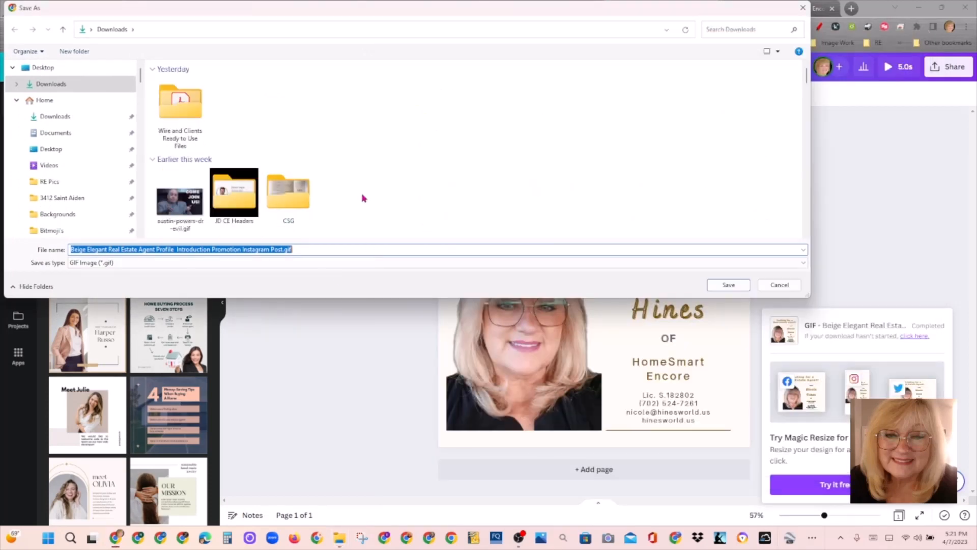
{"action": "left_click", "coordinate": [725, 290]}
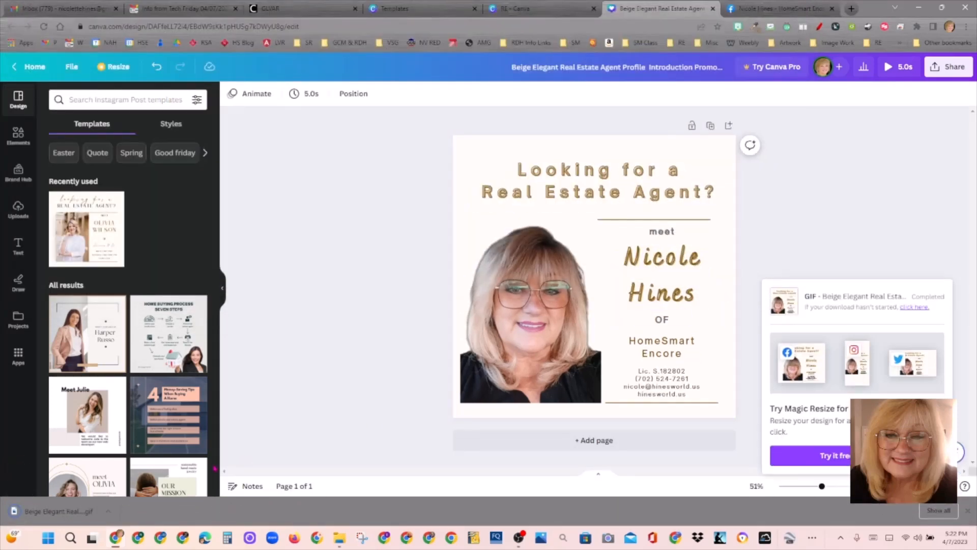
{"action": "left_click", "coordinate": [108, 512]}
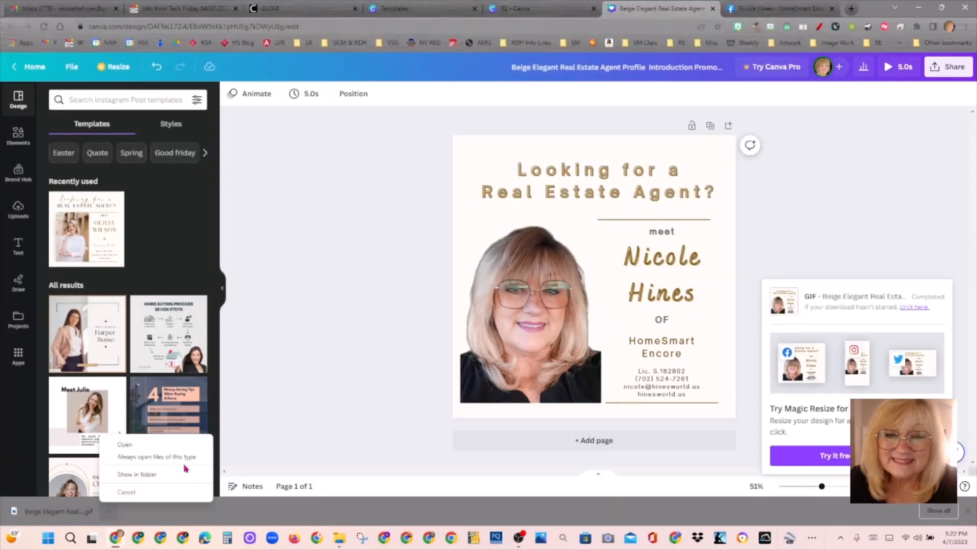
{"action": "left_click", "coordinate": [178, 449]}
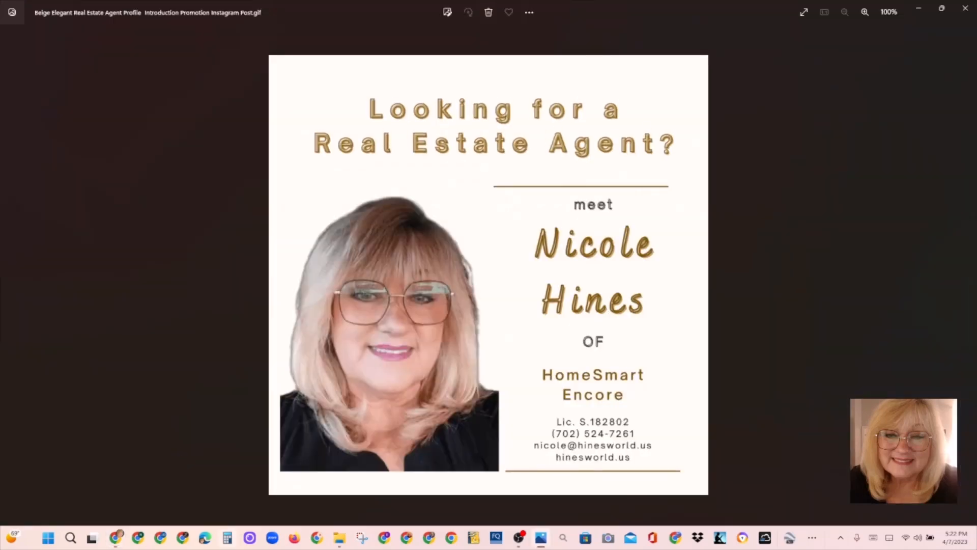
{"action": "left_click", "coordinate": [966, 8]}
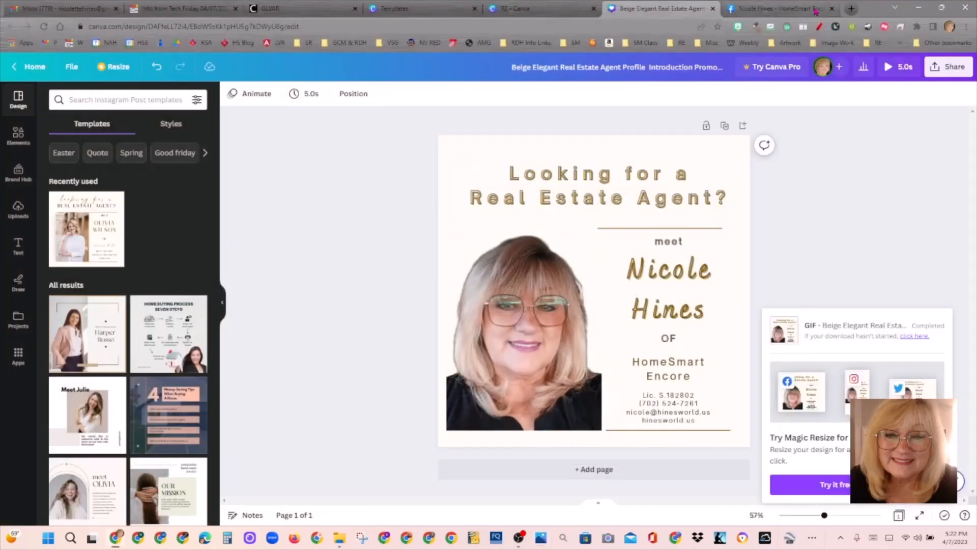
Step: Edit the page's latest Facebook post and remove its current video
{"action": "left_click", "coordinate": [778, 8]}
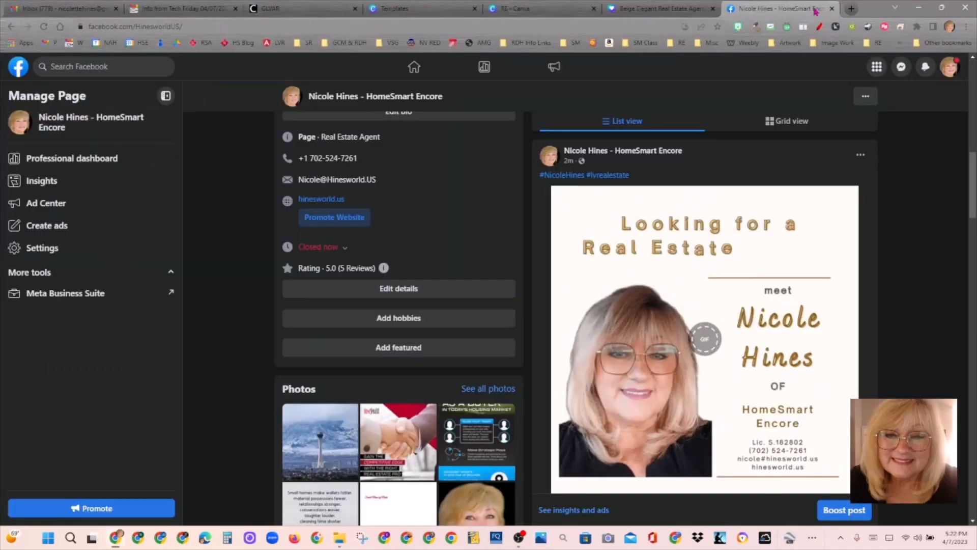
{"action": "left_click", "coordinate": [861, 156]}
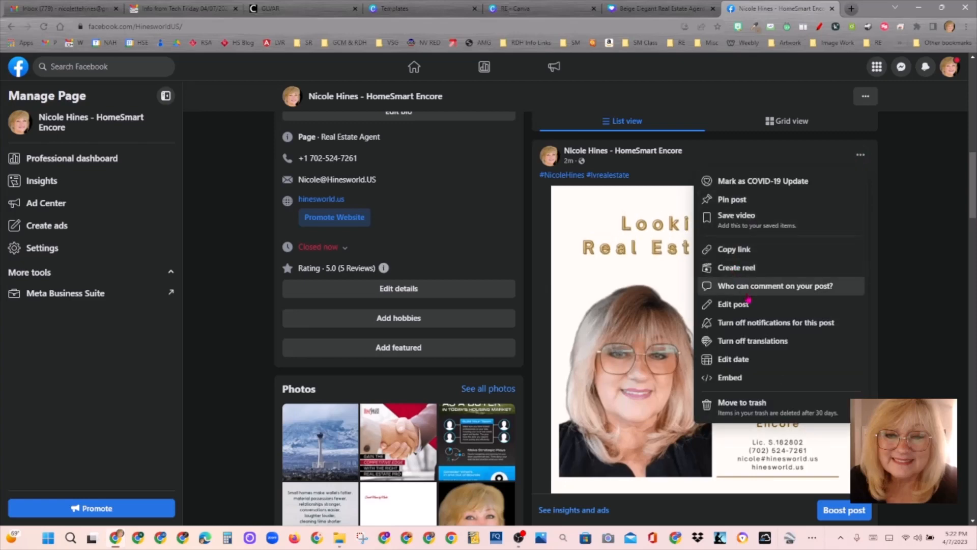
{"action": "left_click", "coordinate": [741, 313]}
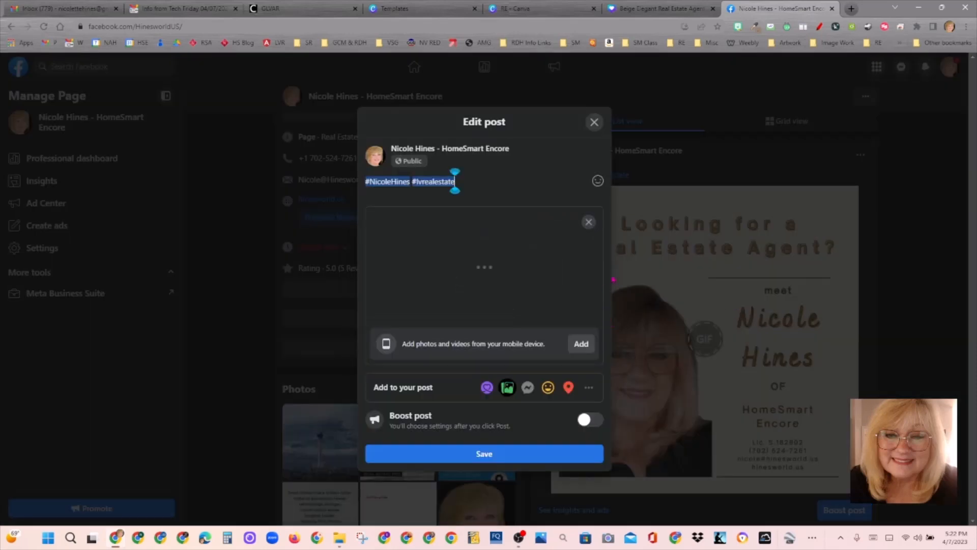
{"action": "left_click", "coordinate": [590, 218]}
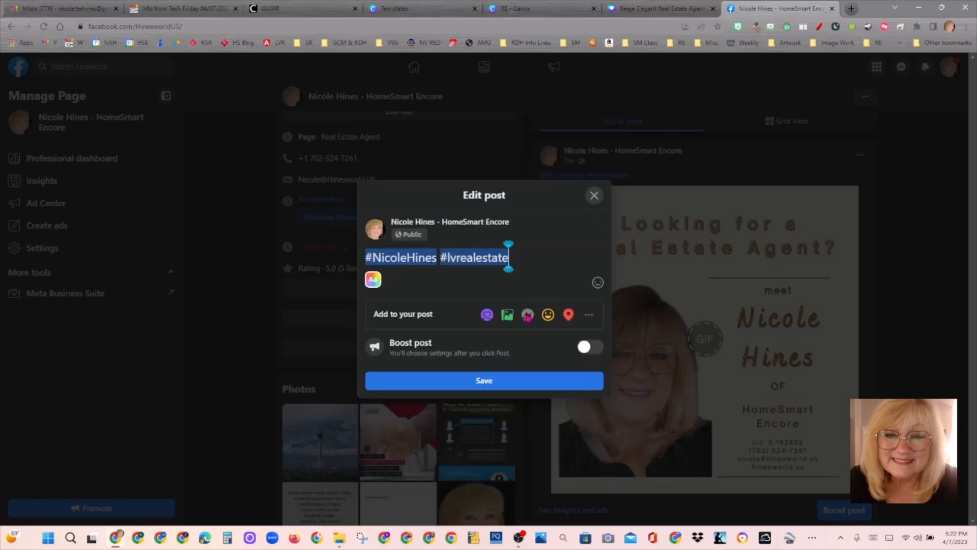
Step: Attach the corrected Beige Elegant GIF from Downloads and save the edited post
{"action": "left_click", "coordinate": [508, 314]}
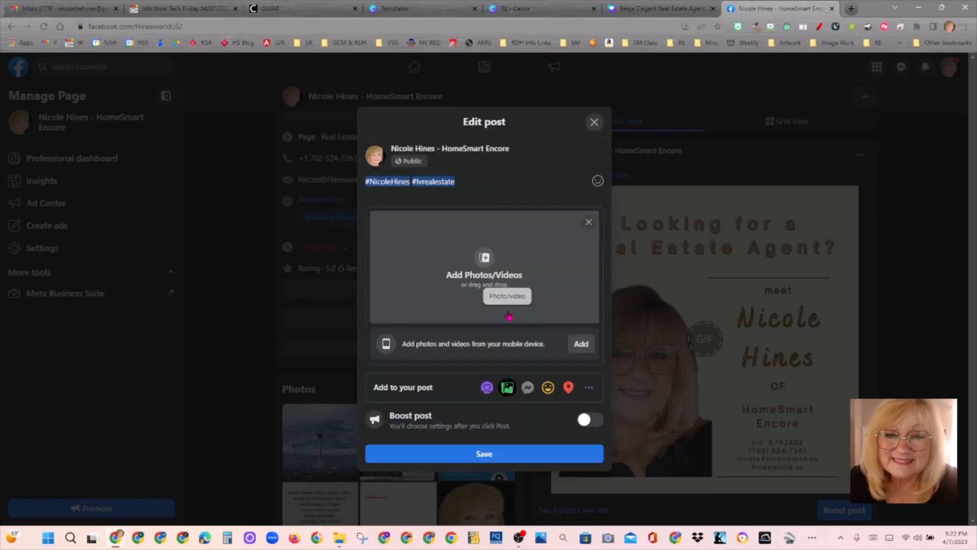
{"action": "left_click", "coordinate": [499, 286]}
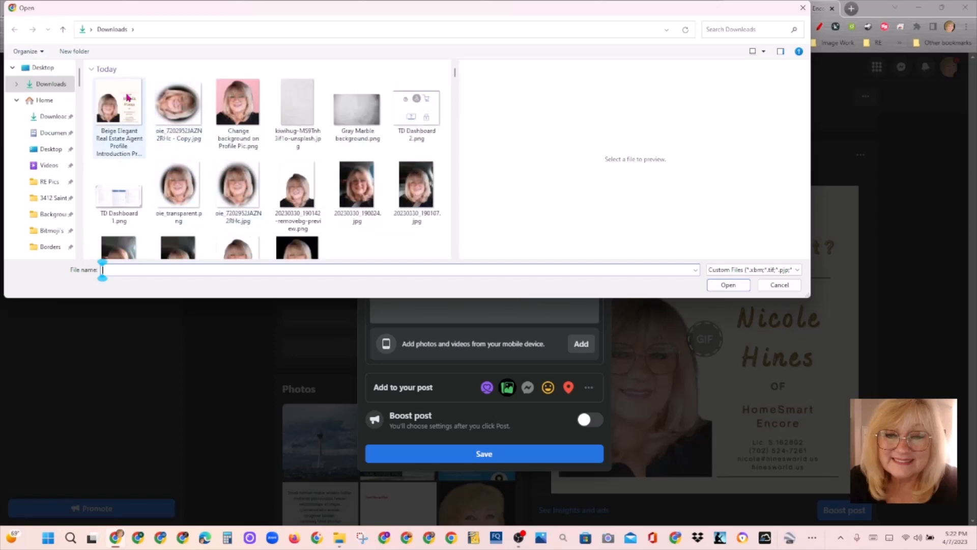
{"action": "left_click", "coordinate": [122, 117]}
{"action": "left_click", "coordinate": [729, 285]}
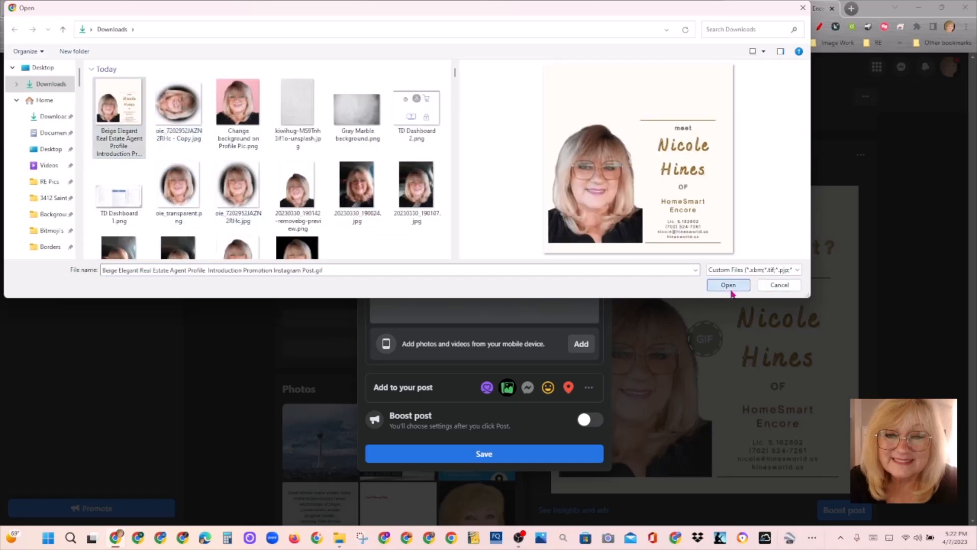
{"action": "left_click", "coordinate": [504, 461]}
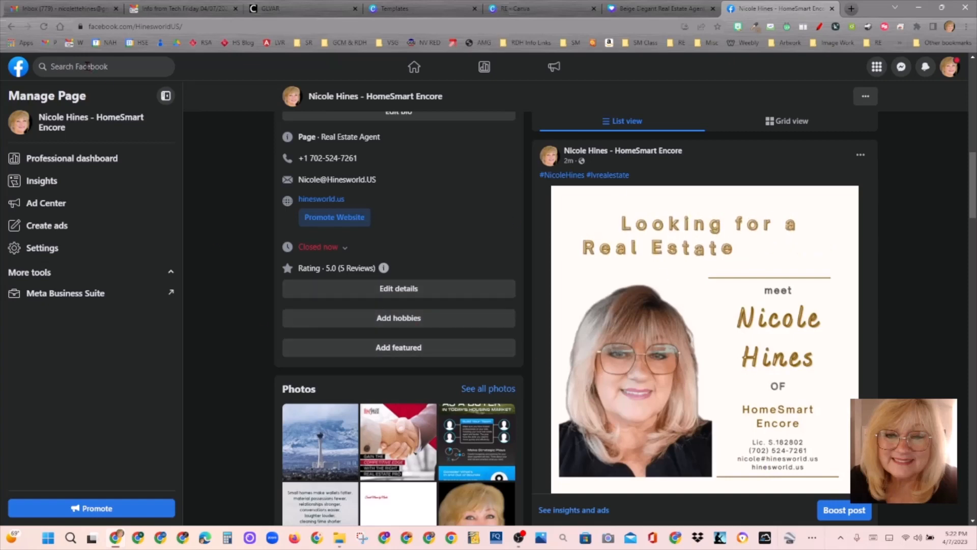
Step: Refresh Facebook, scroll to the updated 'Looking for a Real Estate Agent?' post, and open its options
{"action": "left_click", "coordinate": [45, 28]}
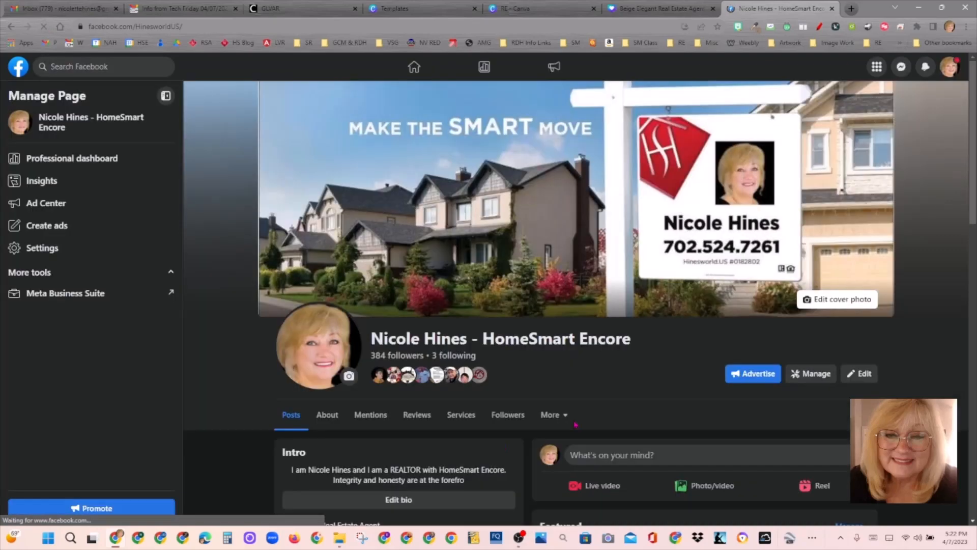
{"action": "scroll", "coordinate": [575, 424], "scroll_direction": "down", "scroll_amount": 5}
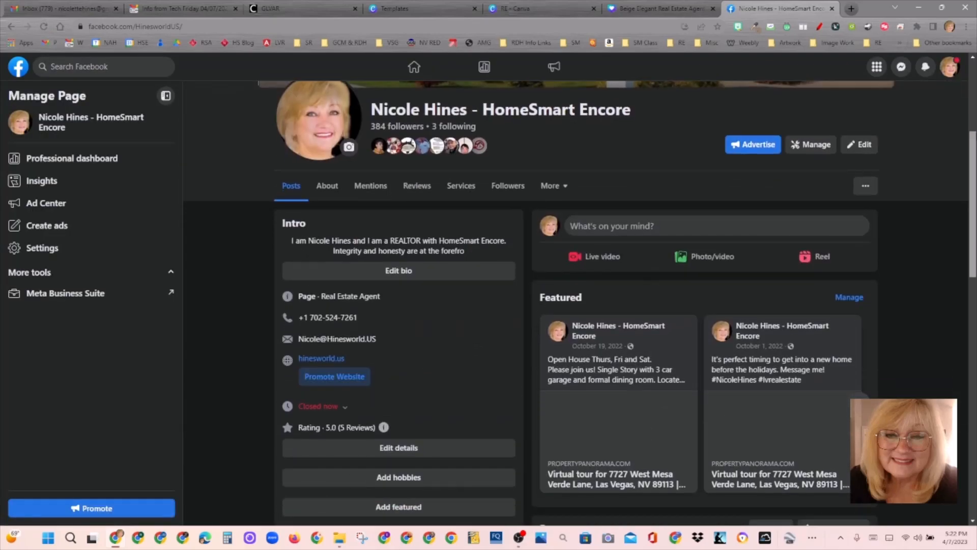
{"action": "scroll", "coordinate": [575, 424], "scroll_direction": "down", "scroll_amount": 6}
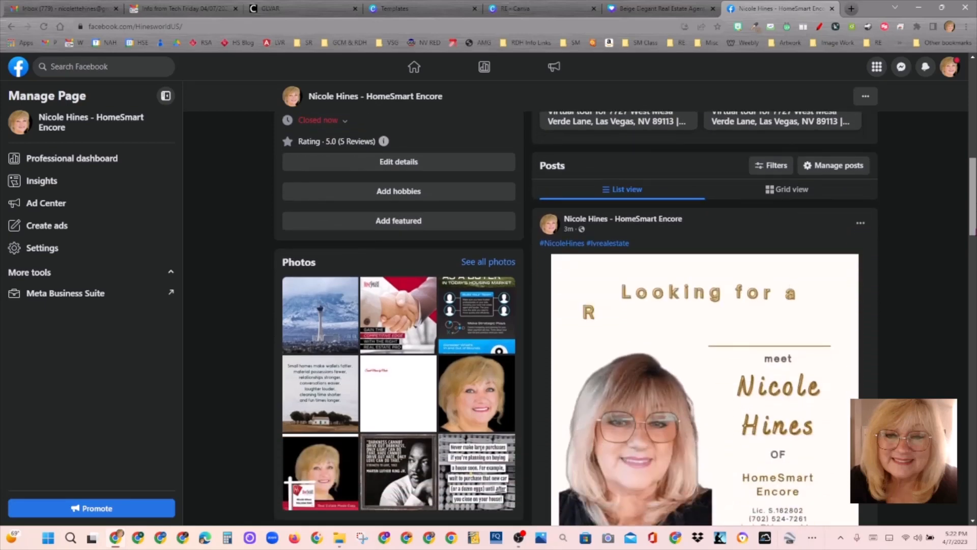
{"action": "scroll", "coordinate": [772, 401], "scroll_direction": "down", "scroll_amount": 3}
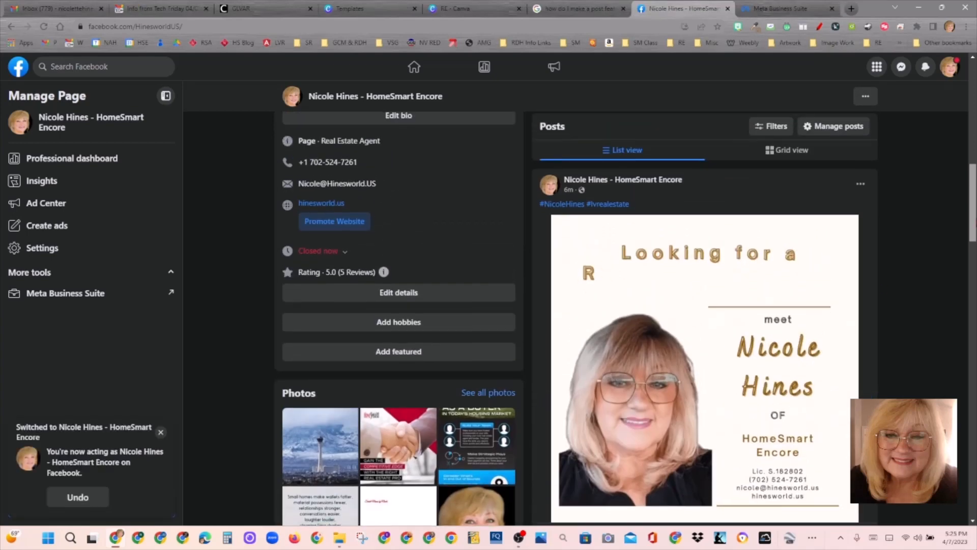
{"action": "left_click", "coordinate": [864, 183]}
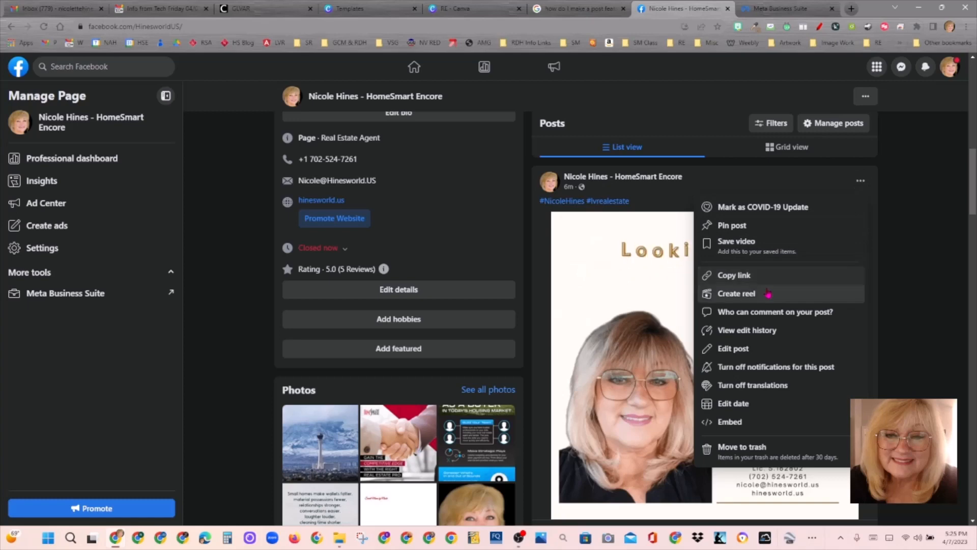
Step: Pin the GIF post to Featured and preview it full-screen
{"action": "left_click", "coordinate": [763, 229]}
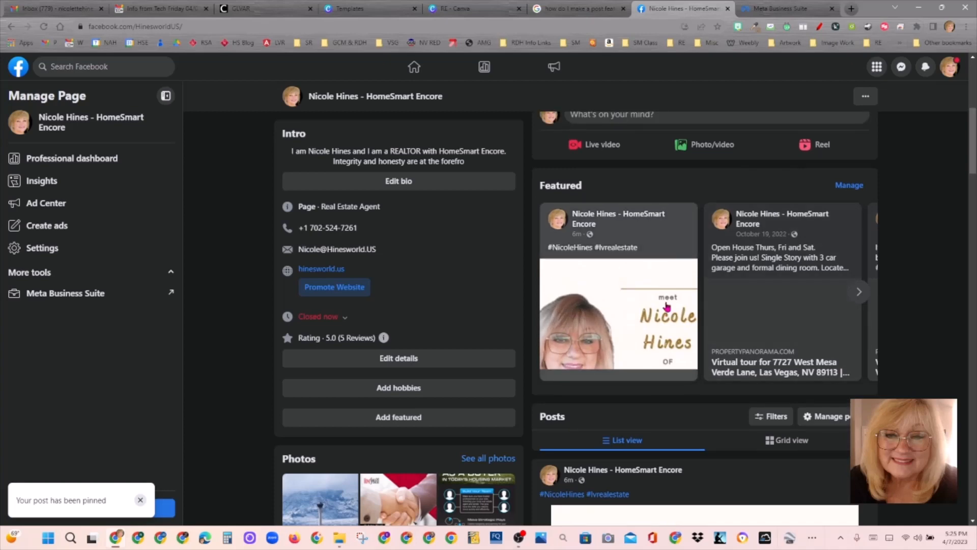
{"action": "left_click", "coordinate": [647, 342]}
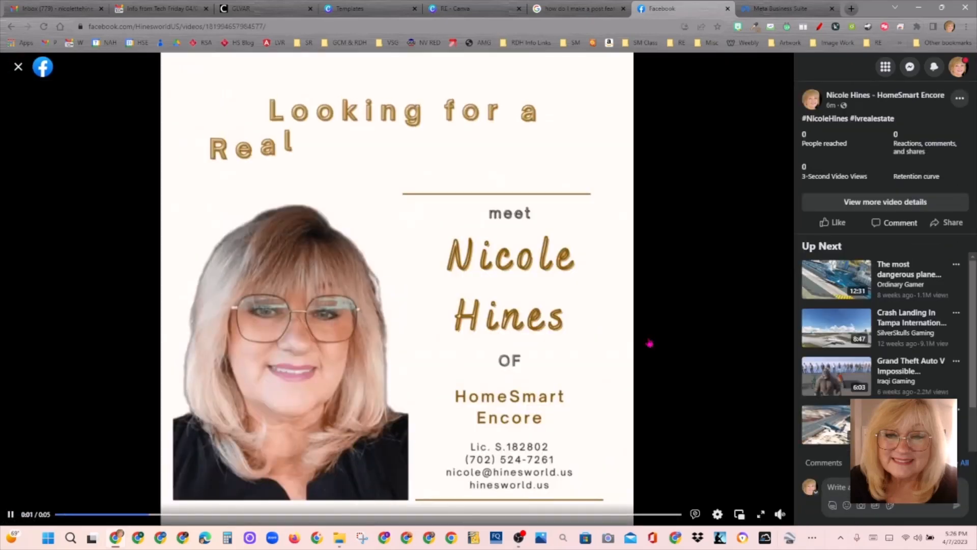
{"action": "left_click", "coordinate": [19, 68]}
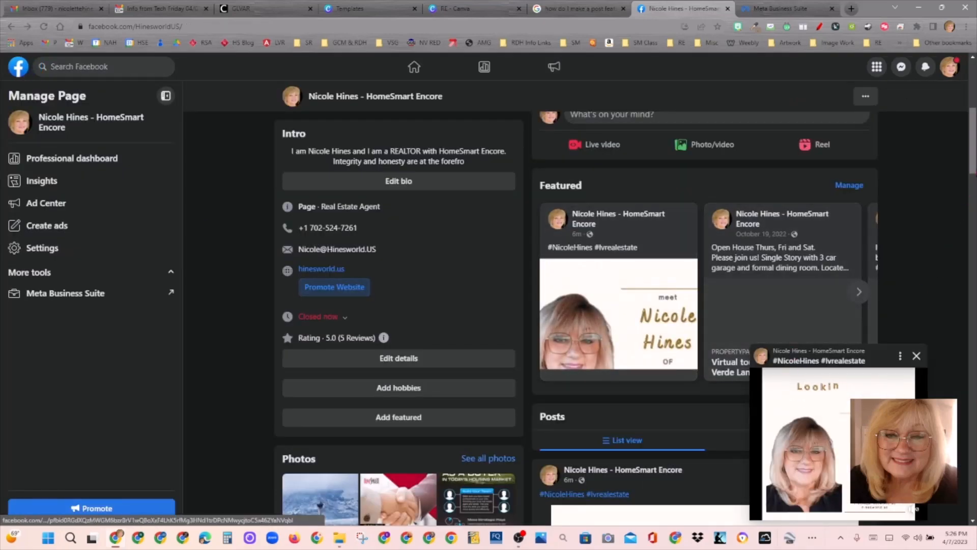
Step: Advance the Featured carousel to view the posts after the GIF post
{"action": "scroll", "coordinate": [626, 315], "scroll_direction": "down", "scroll_amount": 4}
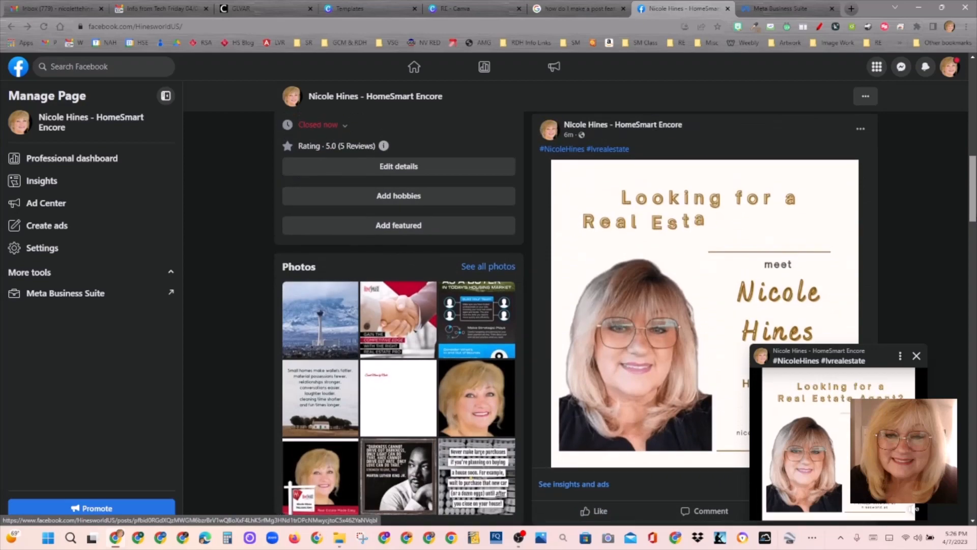
{"action": "scroll", "coordinate": [626, 316], "scroll_direction": "up", "scroll_amount": 4}
{"action": "scroll", "coordinate": [626, 316], "scroll_direction": "down", "scroll_amount": 1}
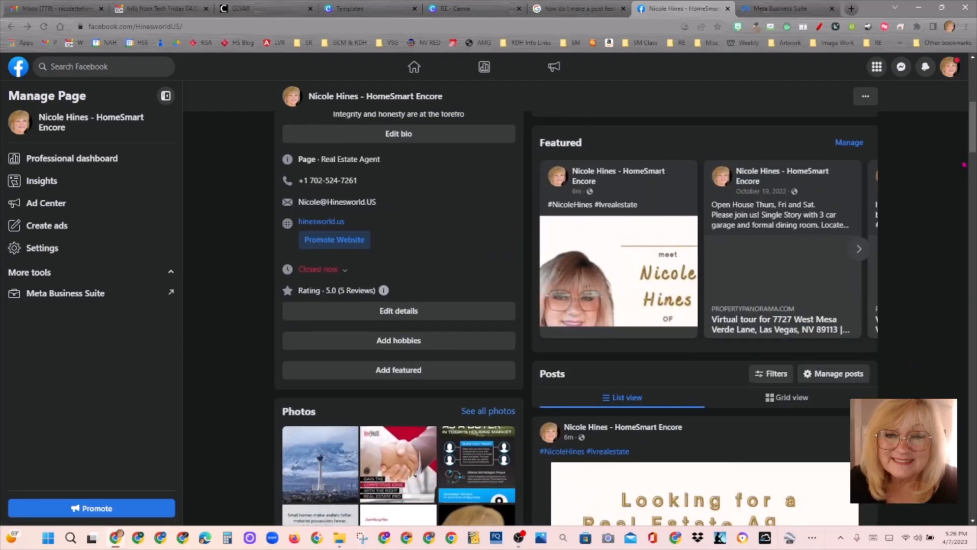
{"action": "scroll", "coordinate": [964, 165], "scroll_direction": "down", "scroll_amount": 5}
{"action": "scroll", "coordinate": [967, 148], "scroll_direction": "up", "scroll_amount": 10}
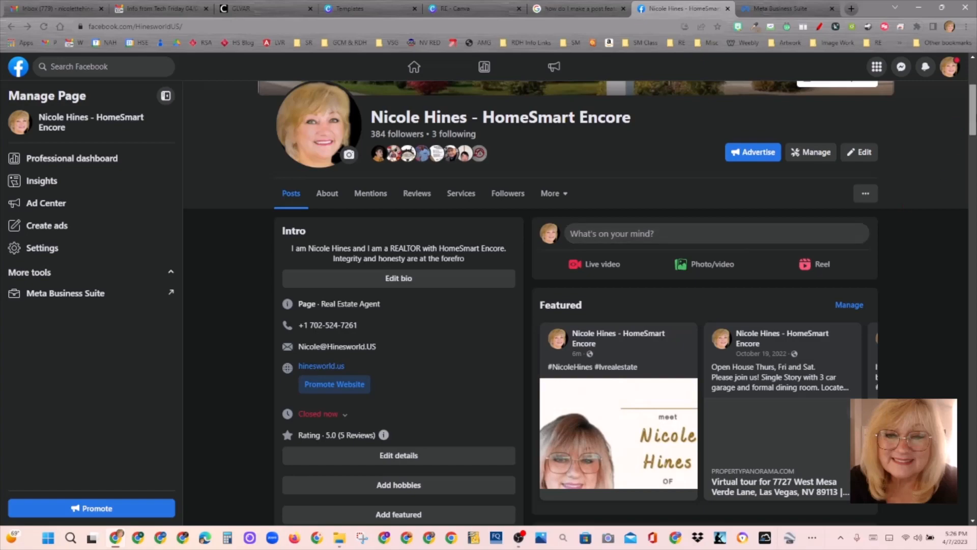
{"action": "scroll", "coordinate": [974, 164], "scroll_direction": "down", "scroll_amount": 6}
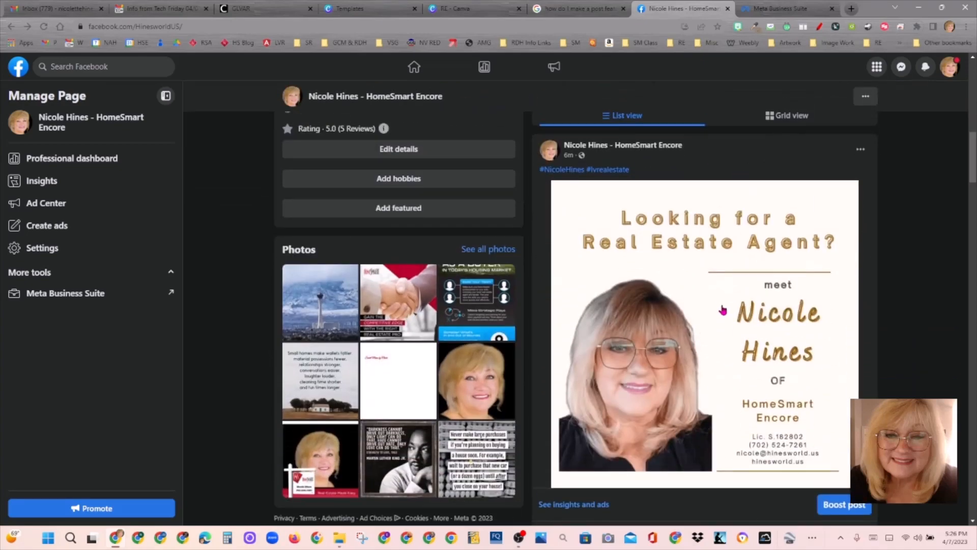
{"action": "scroll", "coordinate": [972, 131], "scroll_direction": "up", "scroll_amount": 4}
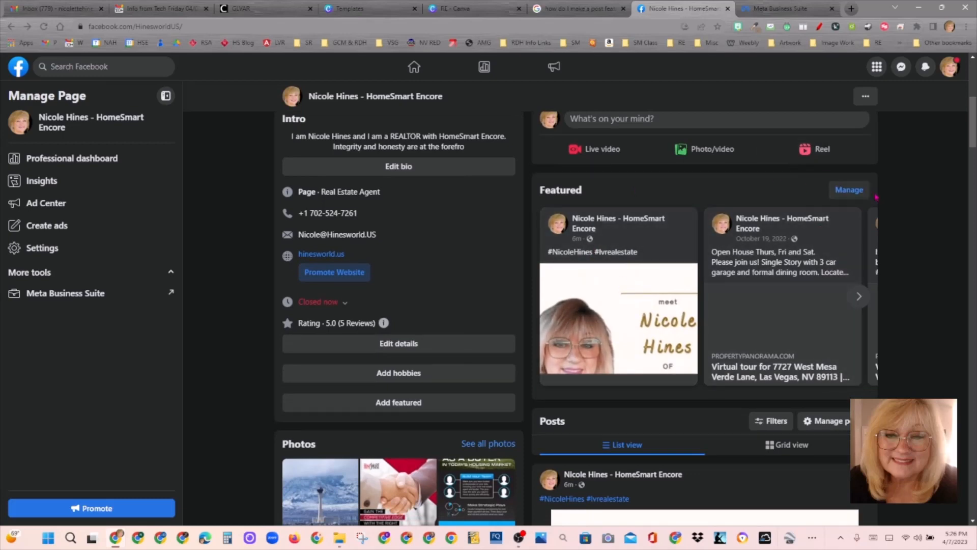
{"action": "left_click", "coordinate": [859, 298]}
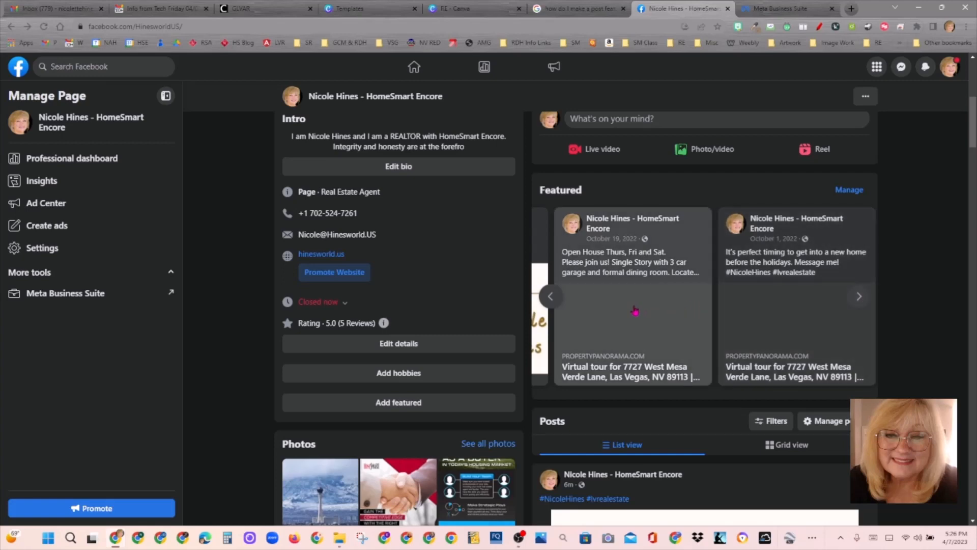
Step: Open the October 19 open house post, dismiss its options menu, and return to the business page
{"action": "left_click", "coordinate": [697, 233]}
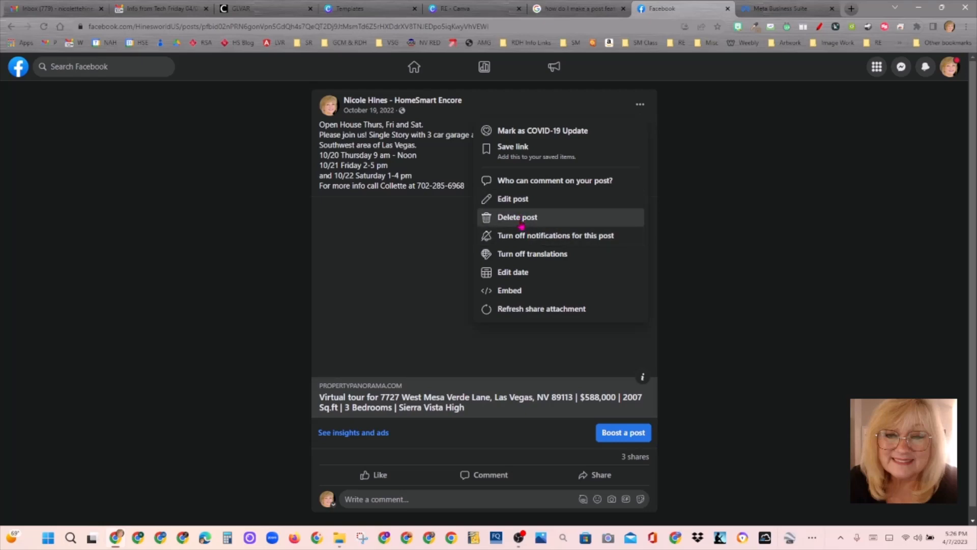
{"action": "left_click", "coordinate": [740, 332]}
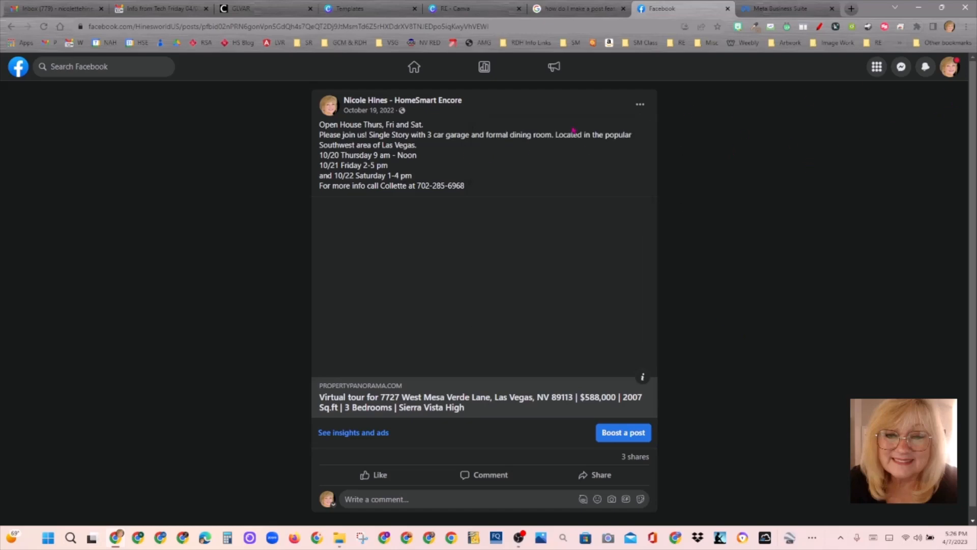
{"action": "left_click", "coordinate": [647, 107]}
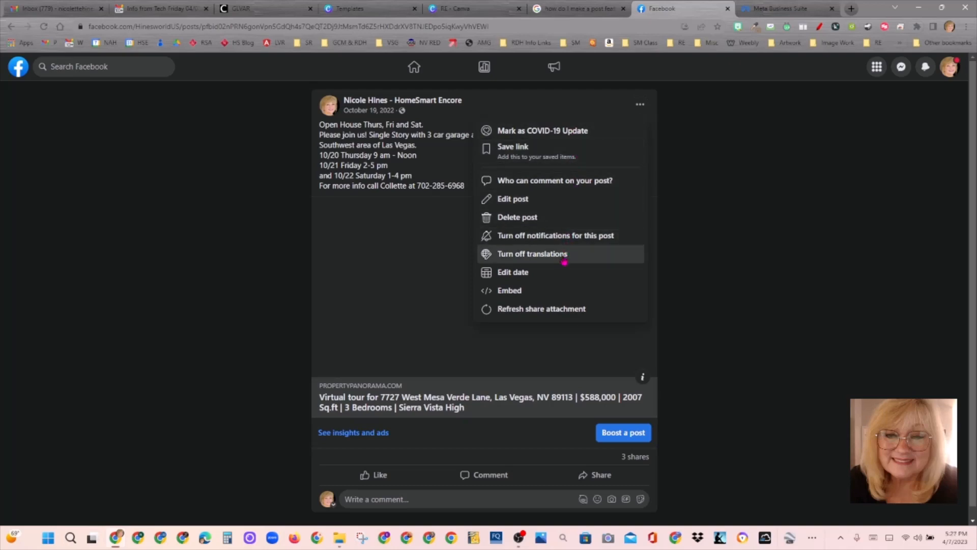
{"action": "left_click", "coordinate": [769, 149]}
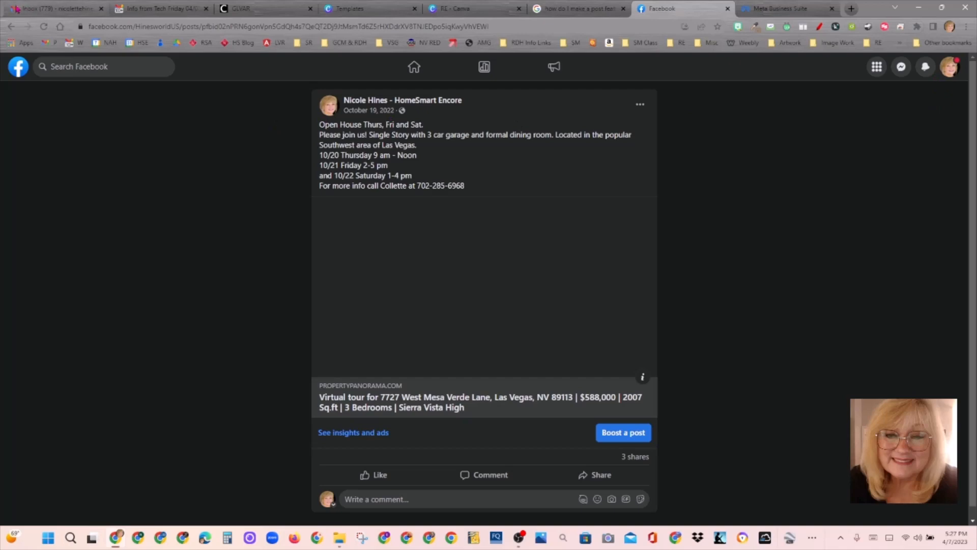
{"action": "left_click", "coordinate": [11, 26]}
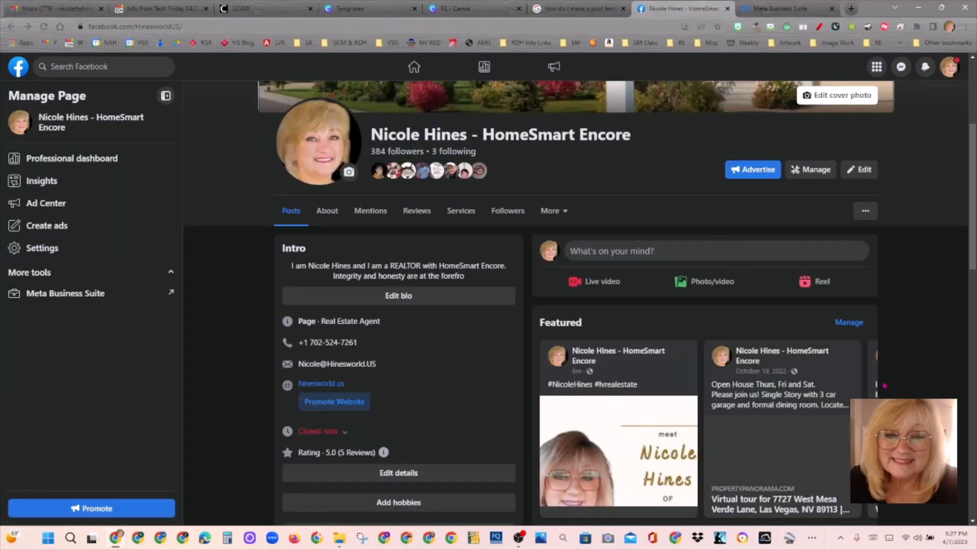
Step: Unpin both older October open house posts from Featured, leaving only the GIF post
{"action": "scroll", "coordinate": [966, 224], "scroll_direction": "down", "scroll_amount": 2}
{"action": "left_click", "coordinate": [849, 226]}
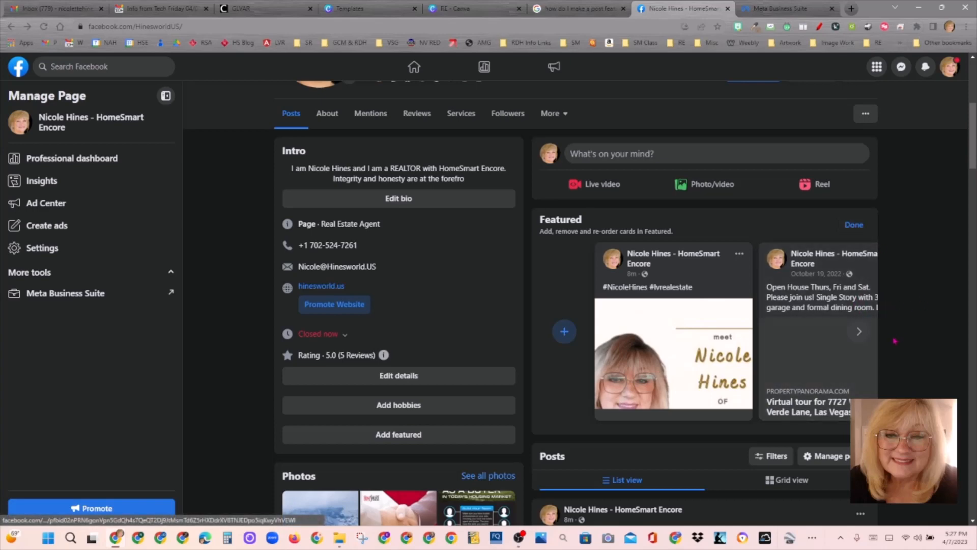
{"action": "left_click", "coordinate": [859, 332]}
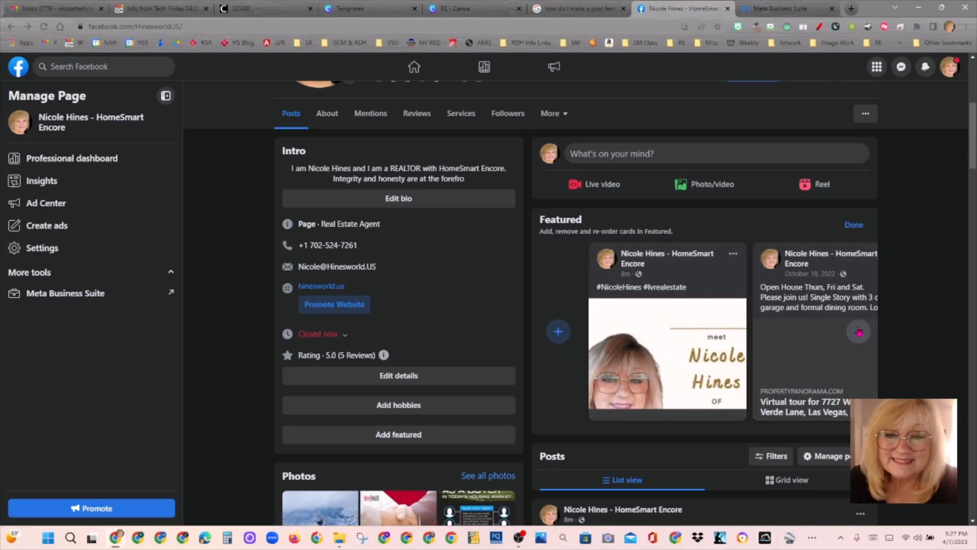
{"action": "left_click", "coordinate": [698, 255]}
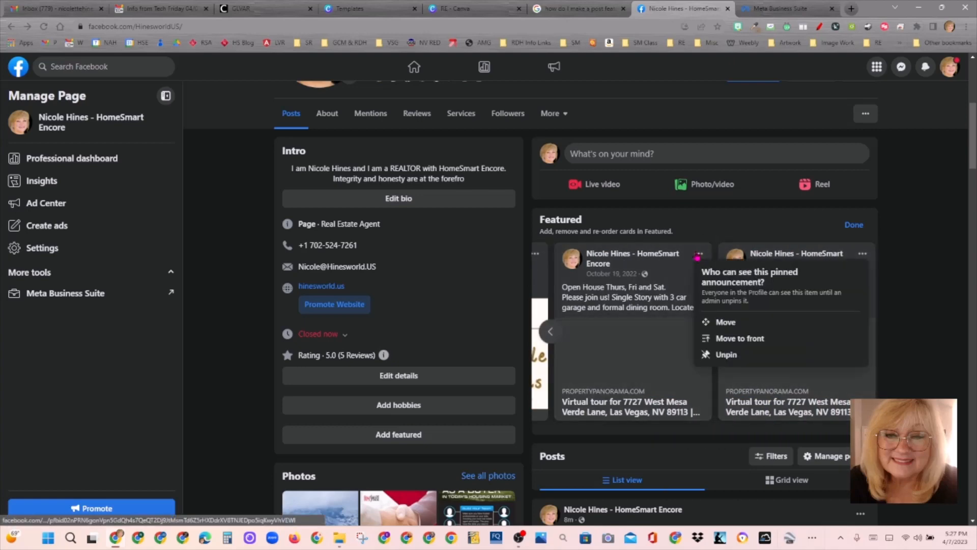
{"action": "left_click", "coordinate": [733, 363]}
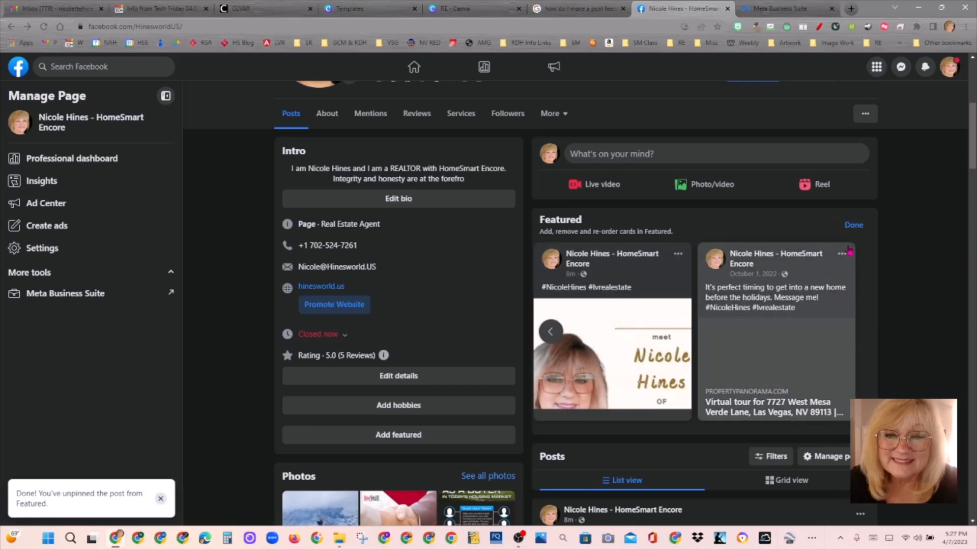
{"action": "left_click", "coordinate": [846, 254]}
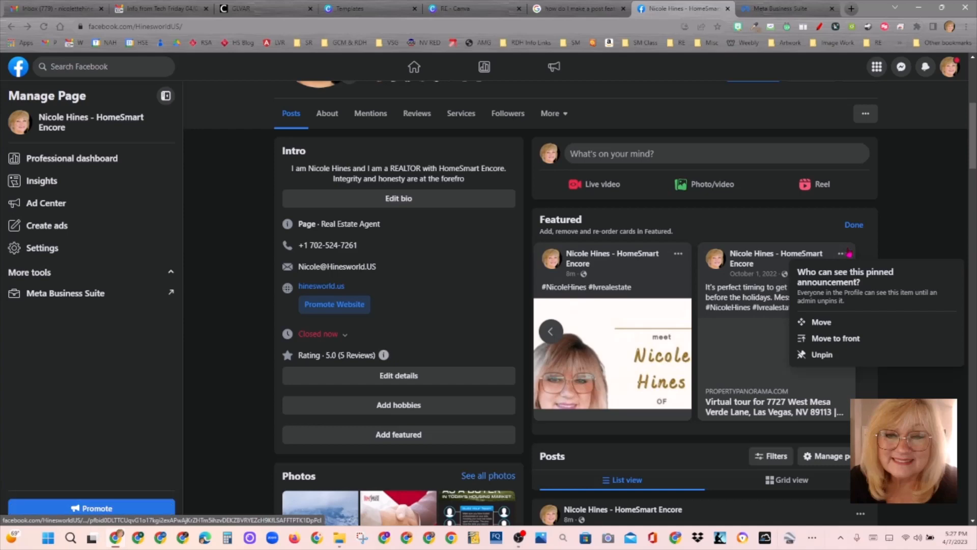
{"action": "left_click", "coordinate": [838, 357]}
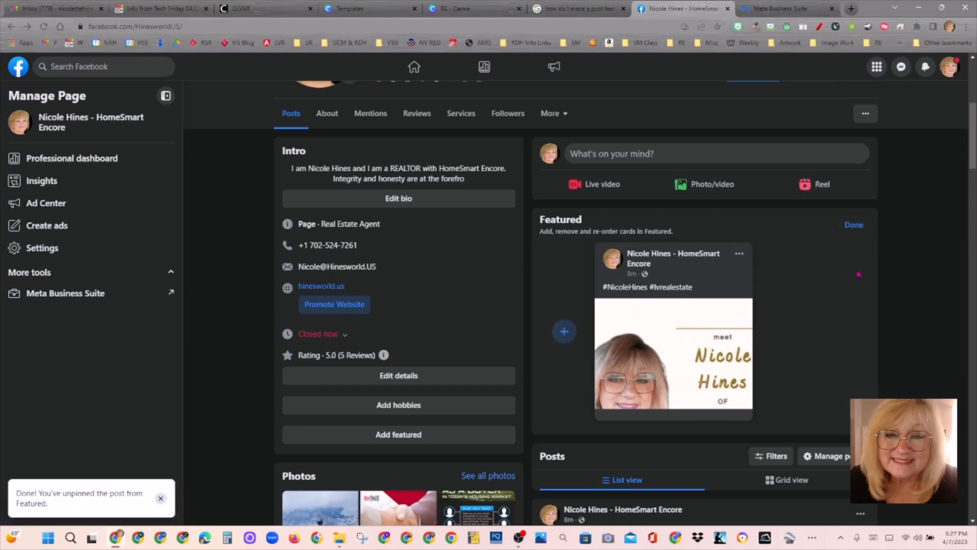
{"action": "left_click", "coordinate": [855, 225]}
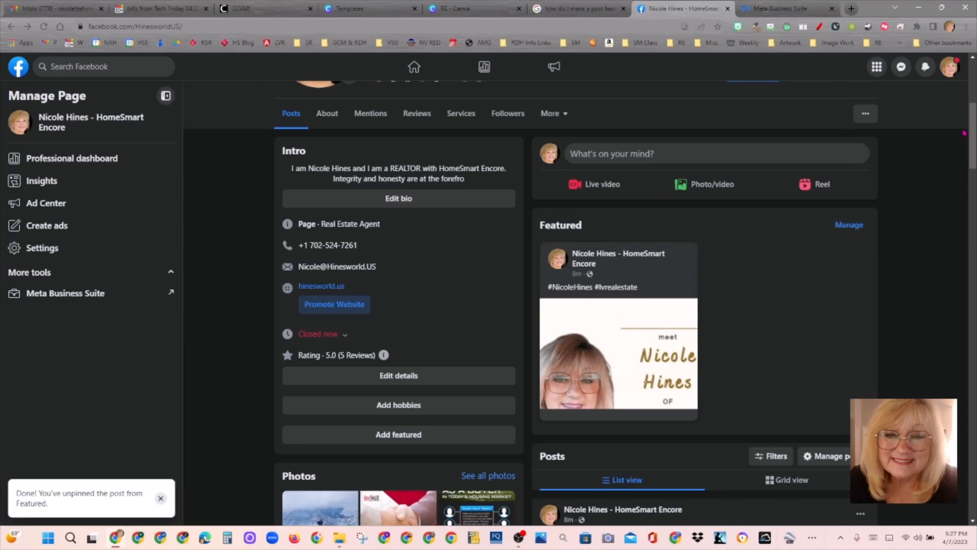
{"action": "left_click", "coordinate": [44, 28]}
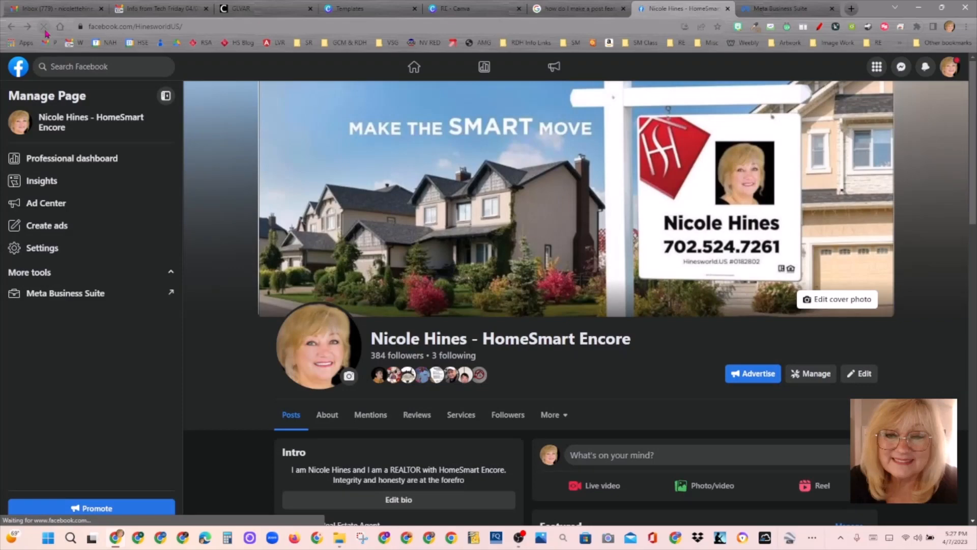
{"action": "scroll", "coordinate": [966, 212], "scroll_direction": "down", "scroll_amount": 4}
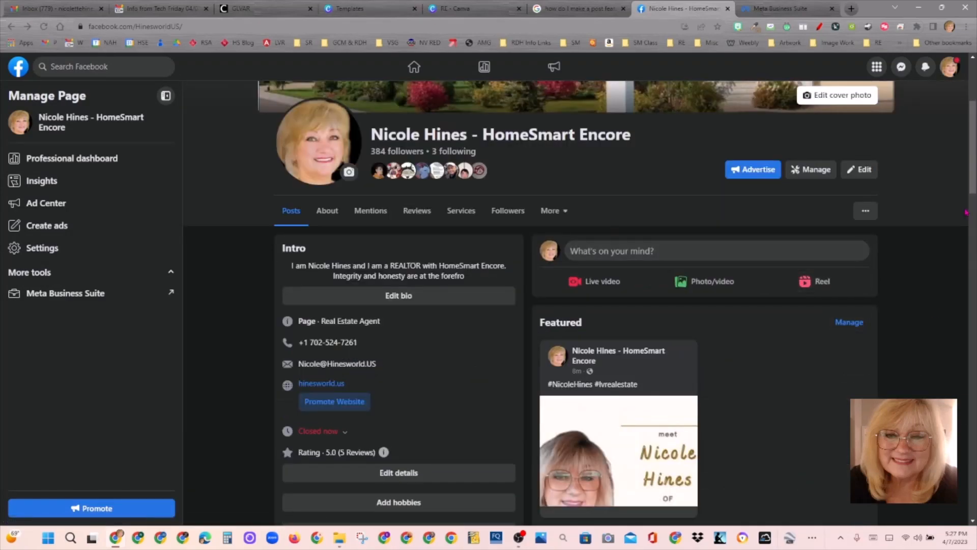
{"action": "scroll", "coordinate": [966, 212], "scroll_direction": "down", "scroll_amount": 6}
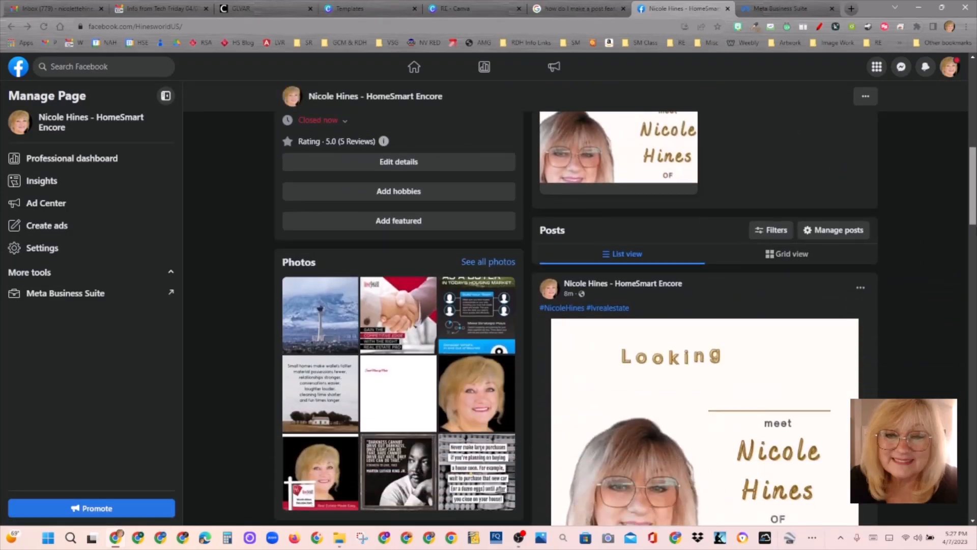
{"action": "scroll", "coordinate": [965, 198], "scroll_direction": "down", "scroll_amount": 4}
{"action": "scroll", "coordinate": [966, 198], "scroll_direction": "up", "scroll_amount": 11}
{"action": "scroll", "coordinate": [965, 198], "scroll_direction": "down", "scroll_amount": 3}
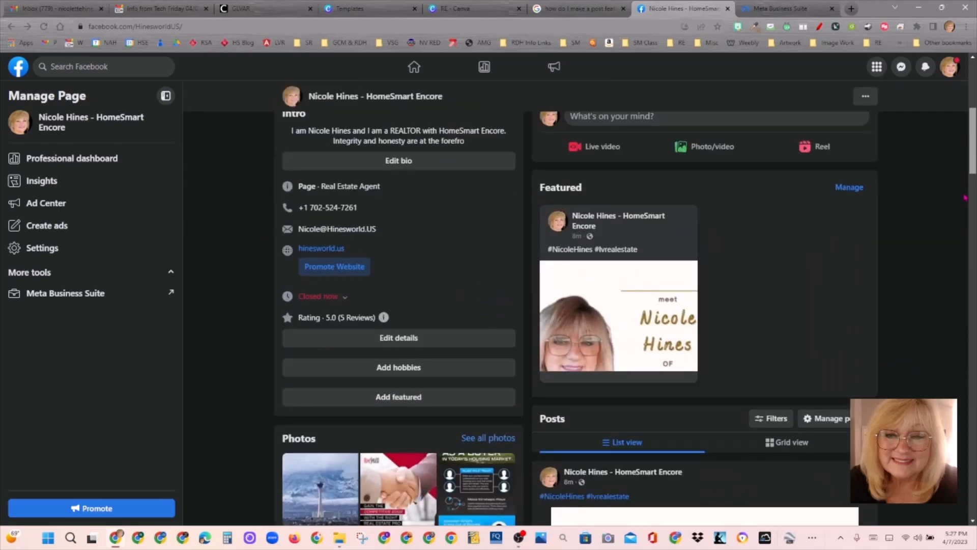
{"action": "mouse_move", "coordinate": [966, 197]}
{"action": "left_mouse_down"}
{"action": "mouse_move", "coordinate": [975, 184]}
{"action": "mouse_move", "coordinate": [976, 205]}
{"action": "left_mouse_up"}
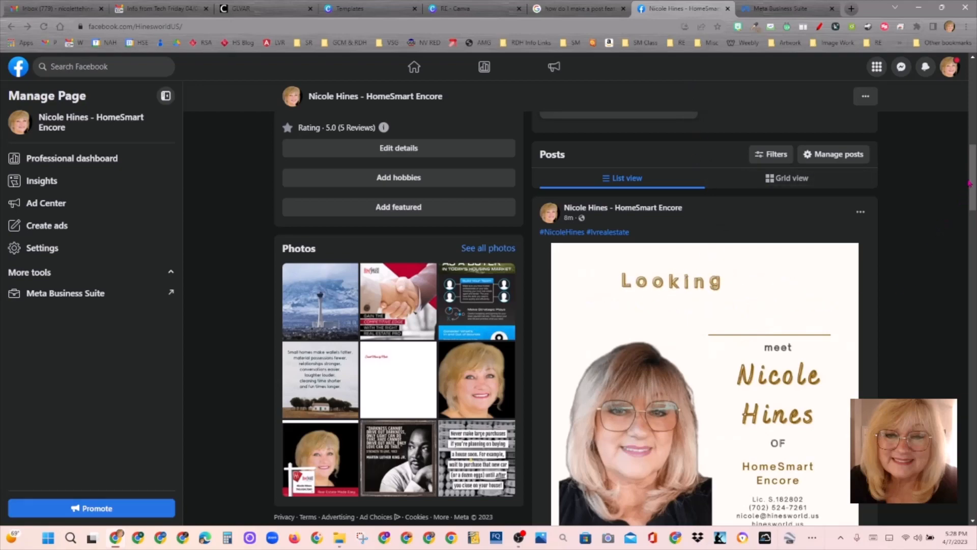
{"action": "left_click_drag", "start_coordinate": [970, 183], "coordinate": [964, 154]}
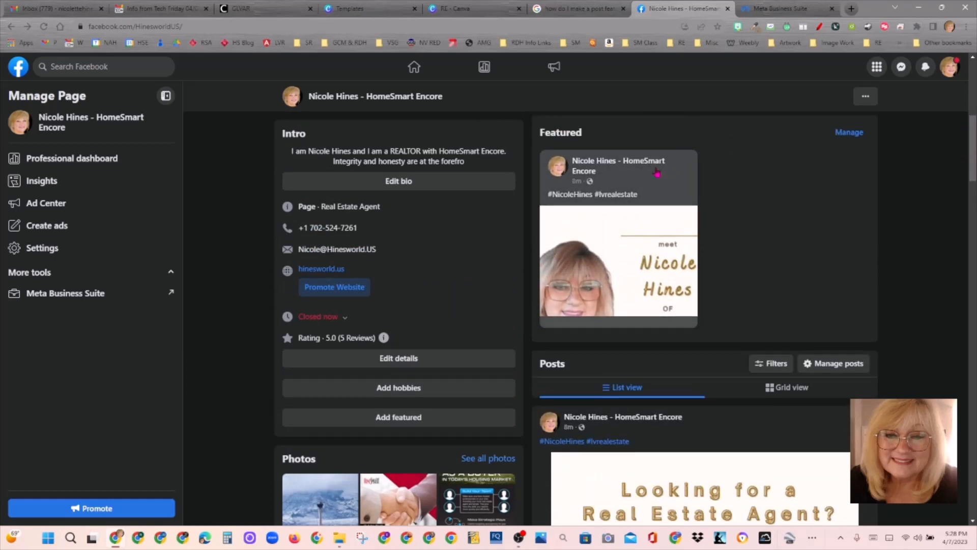
{"action": "left_click", "coordinate": [296, 100]}
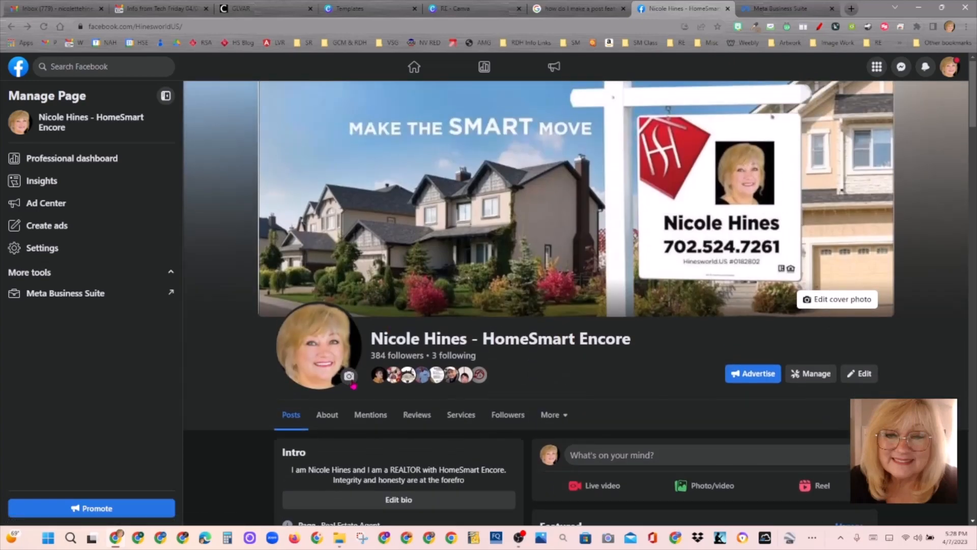
Step: Upload oie_7202952JAZN2RHc.jpg, the oval-vignette portrait, as the page's profile picture, reposition it, and save
{"action": "left_click", "coordinate": [352, 384]}
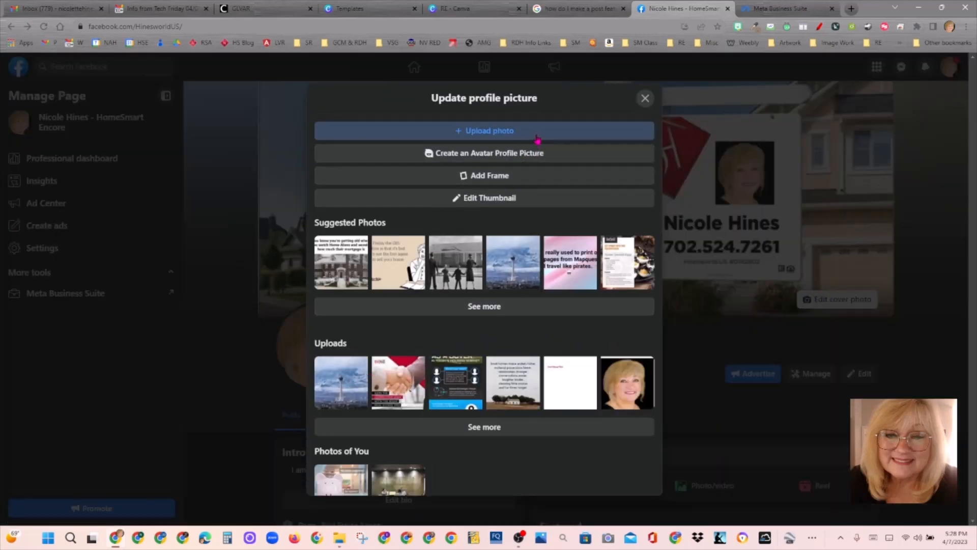
{"action": "left_click", "coordinate": [537, 136]}
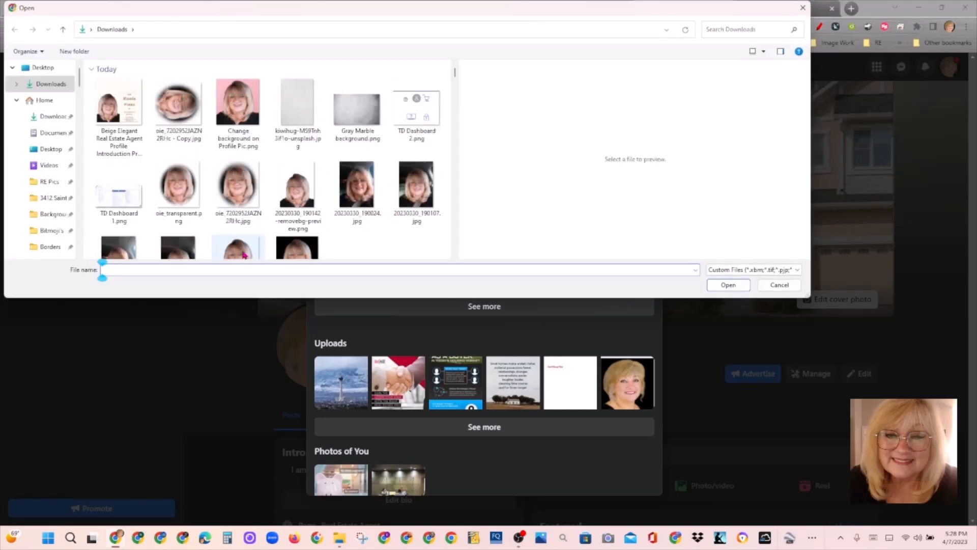
{"action": "left_click", "coordinate": [179, 200]}
{"action": "left_click", "coordinate": [222, 186]}
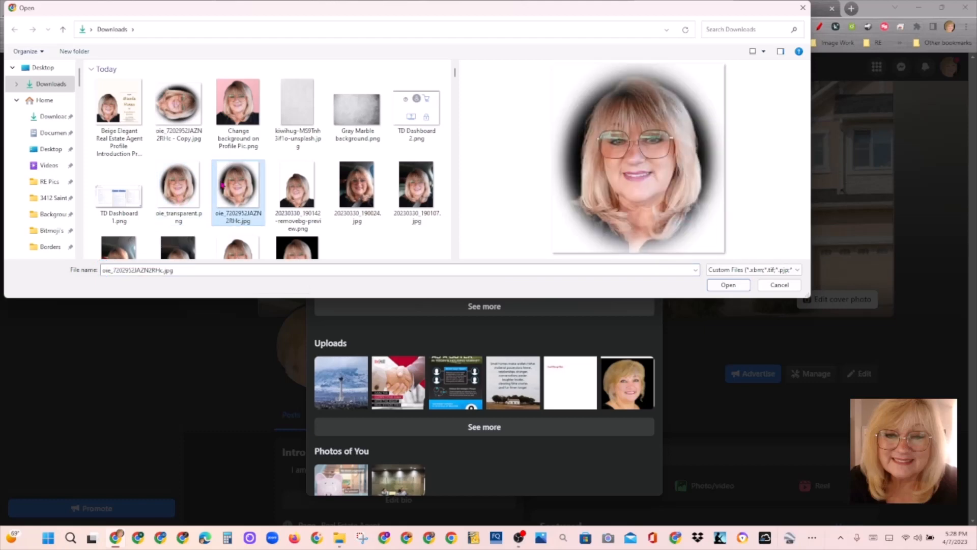
{"action": "left_click", "coordinate": [722, 285]}
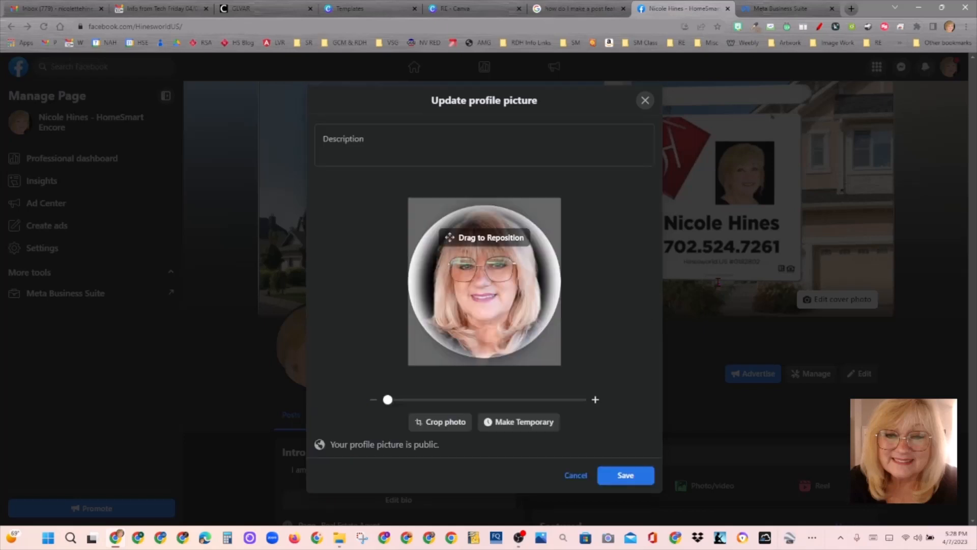
{"action": "left_click_drag", "start_coordinate": [501, 273], "coordinate": [503, 276]}
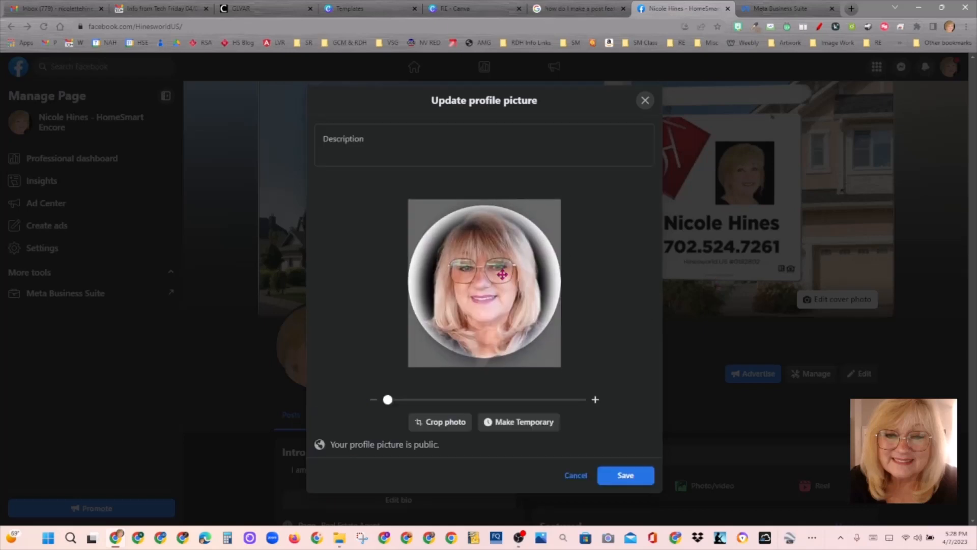
{"action": "left_click", "coordinate": [630, 477]}
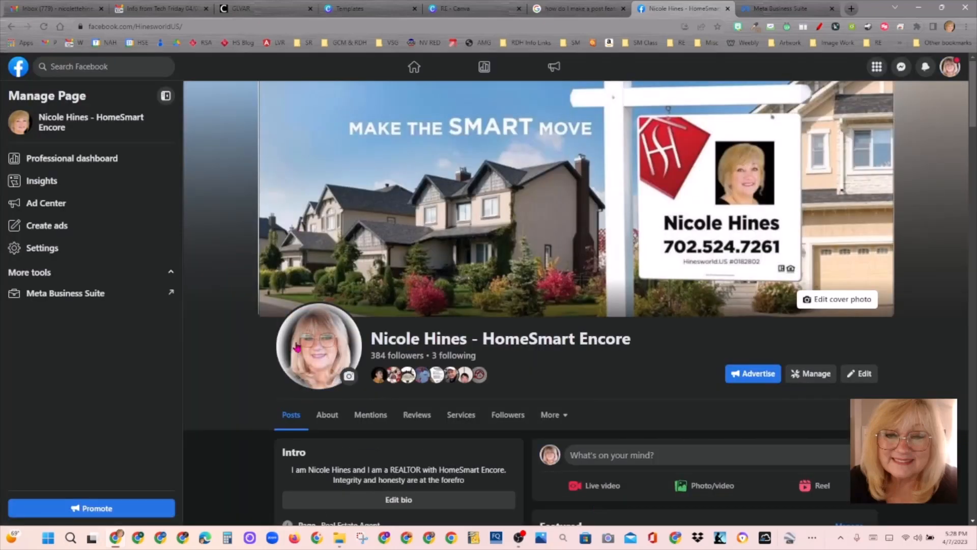
Step: Replace the profile picture with the black-background portrait from Downloads, then return to Canva
{"action": "left_click", "coordinate": [349, 376]}
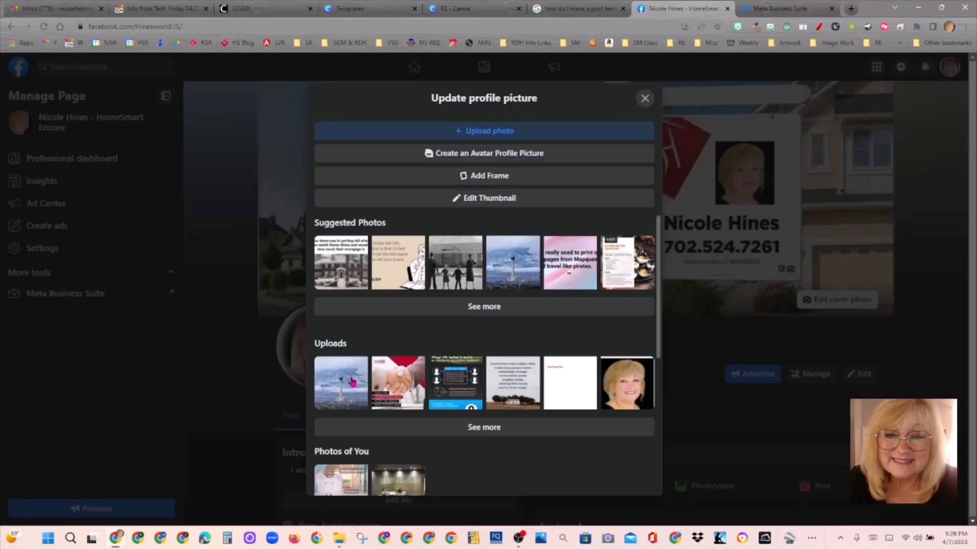
{"action": "left_click", "coordinate": [527, 134]}
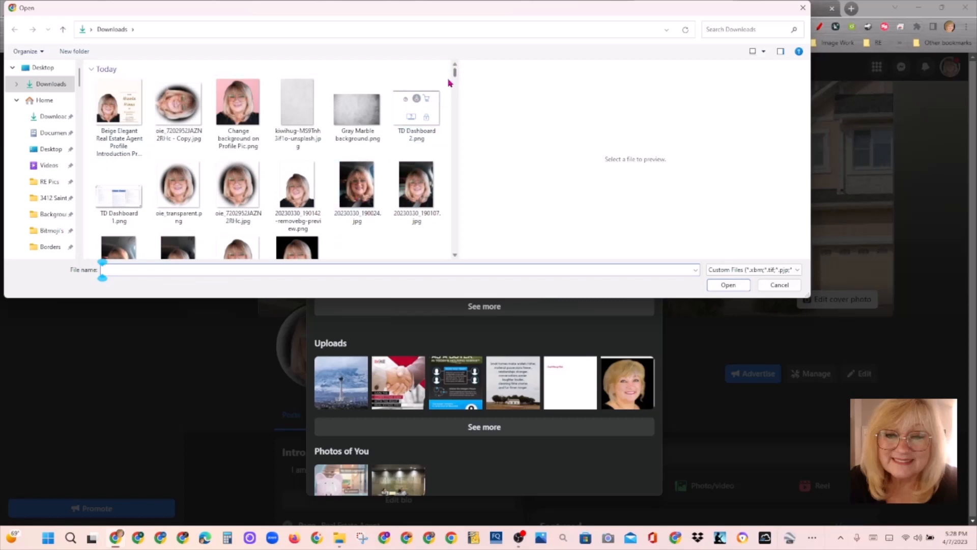
{"action": "scroll", "coordinate": [456, 73], "scroll_direction": "down", "scroll_amount": 3}
{"action": "scroll", "coordinate": [456, 74], "scroll_direction": "up", "scroll_amount": 3}
{"action": "scroll", "coordinate": [457, 173], "scroll_direction": "down", "scroll_amount": 3}
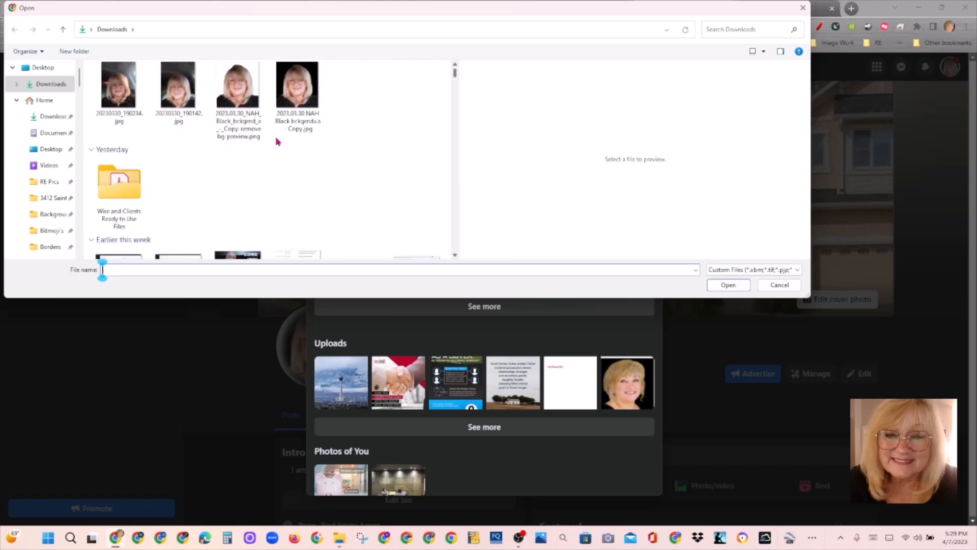
{"action": "left_click", "coordinate": [316, 116]}
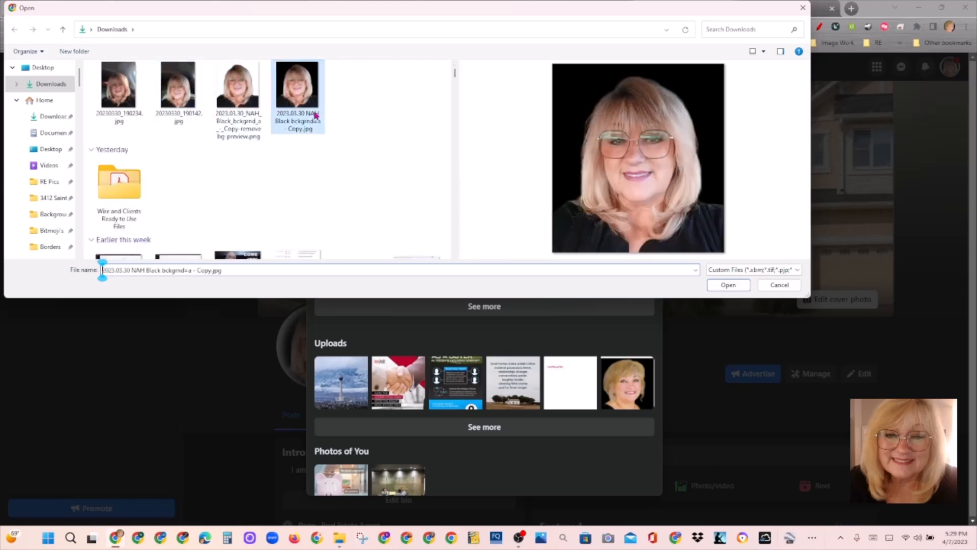
{"action": "left_click", "coordinate": [729, 285]}
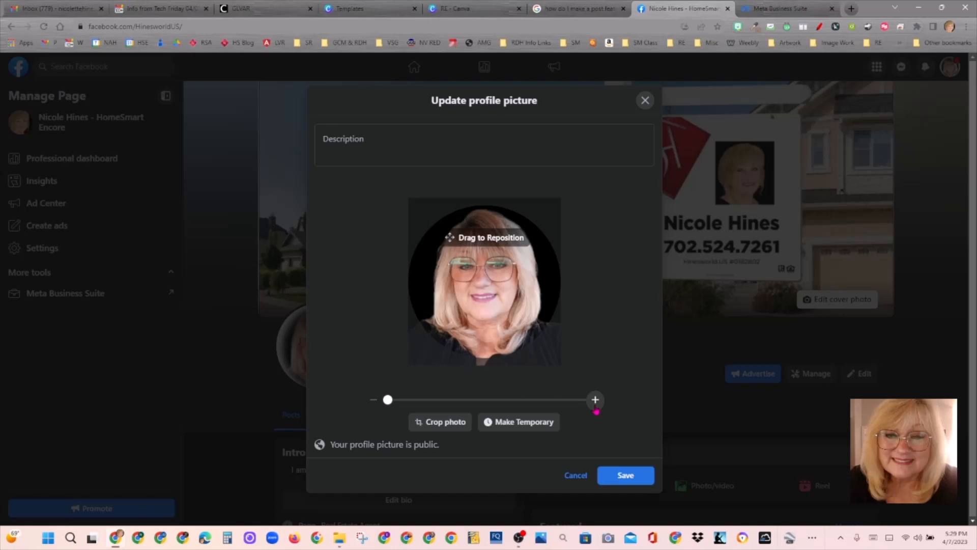
{"action": "left_click", "coordinate": [629, 476]}
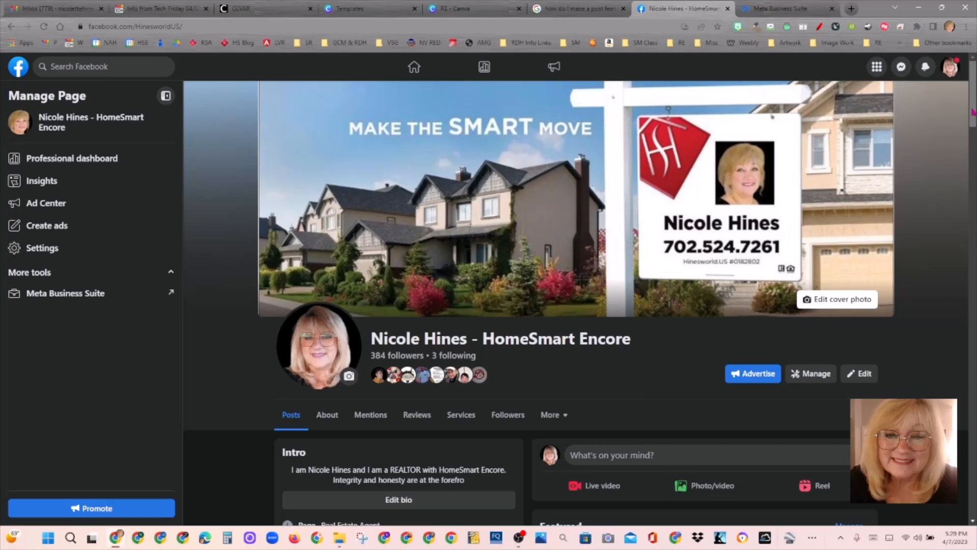
{"action": "left_click", "coordinate": [445, 14]}
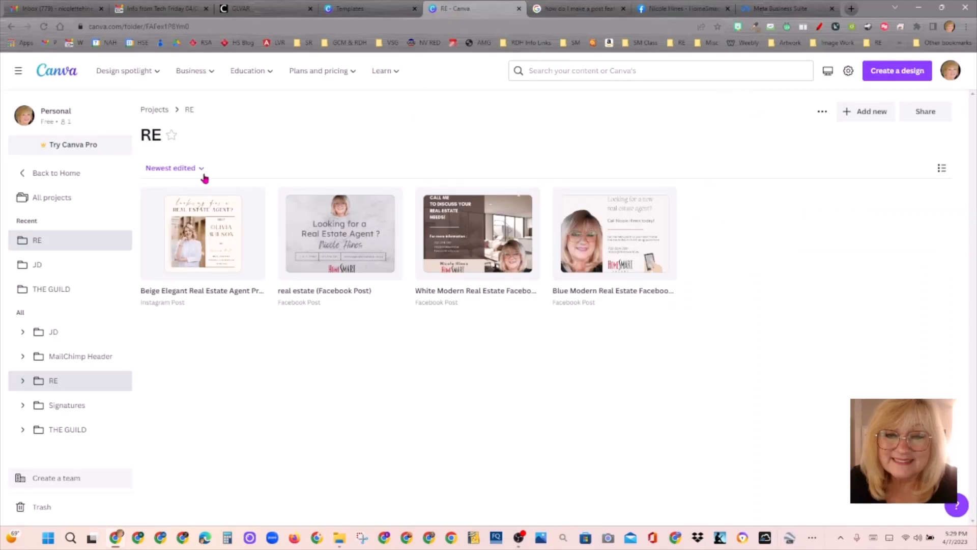